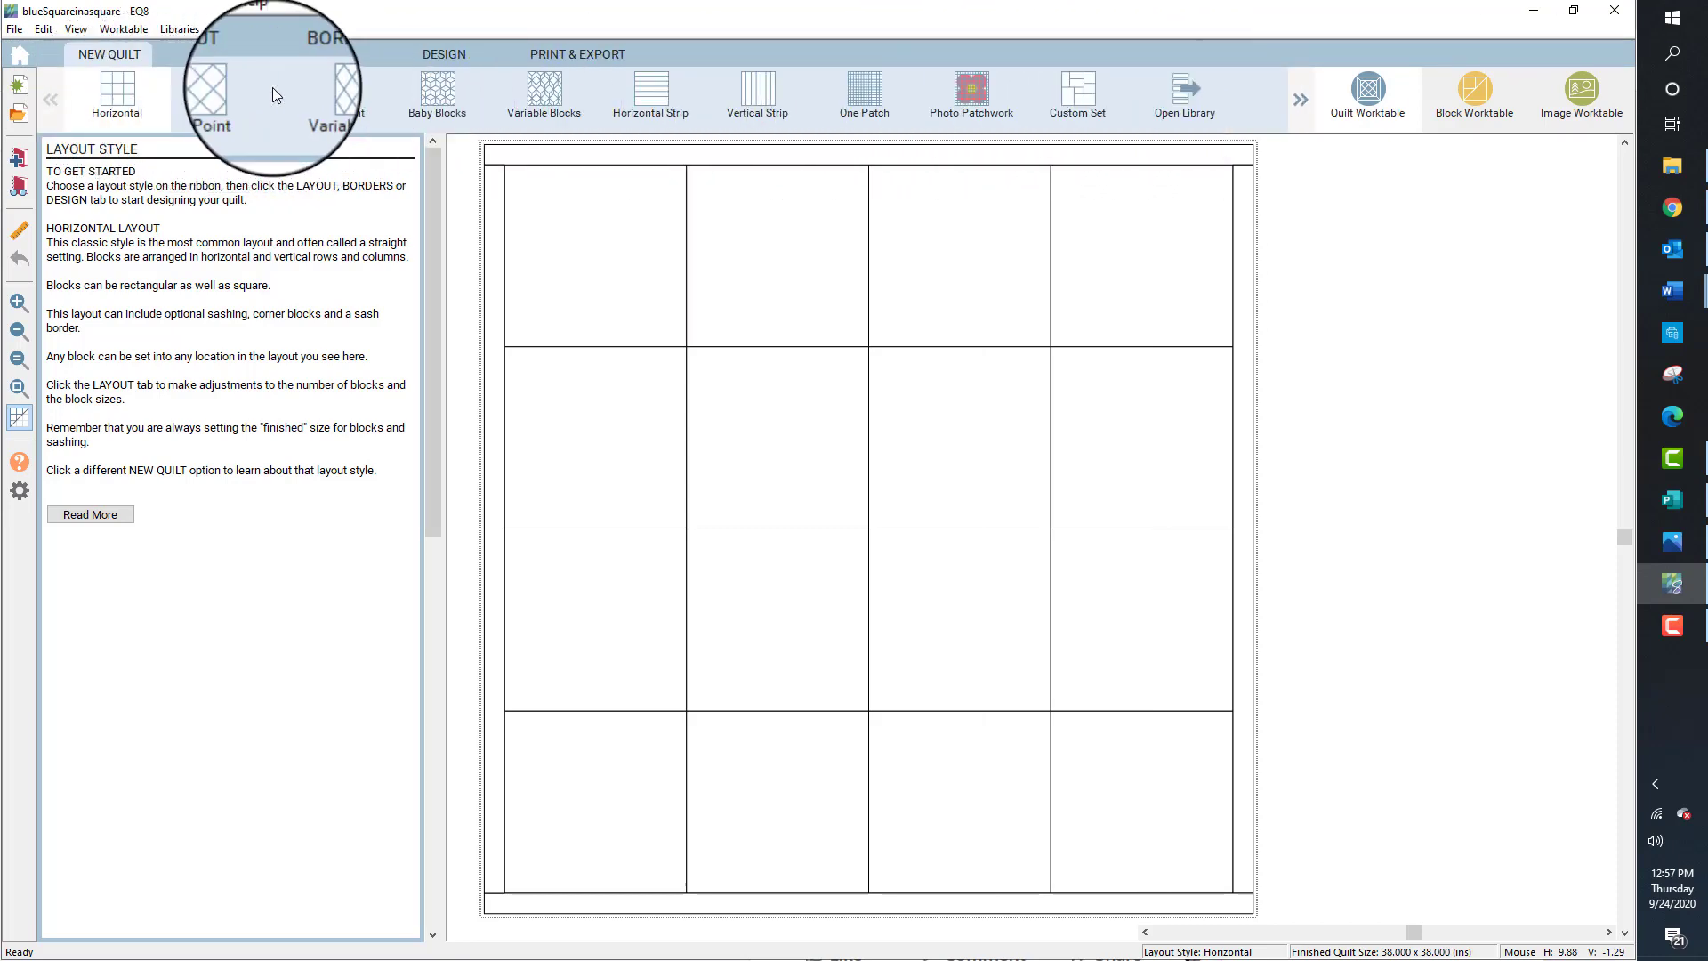
Choose the On-Point quilt layout and start a new pieced EasyDraw block on the Block Worktable
{"action": "left_click", "coordinate": [222, 97]}
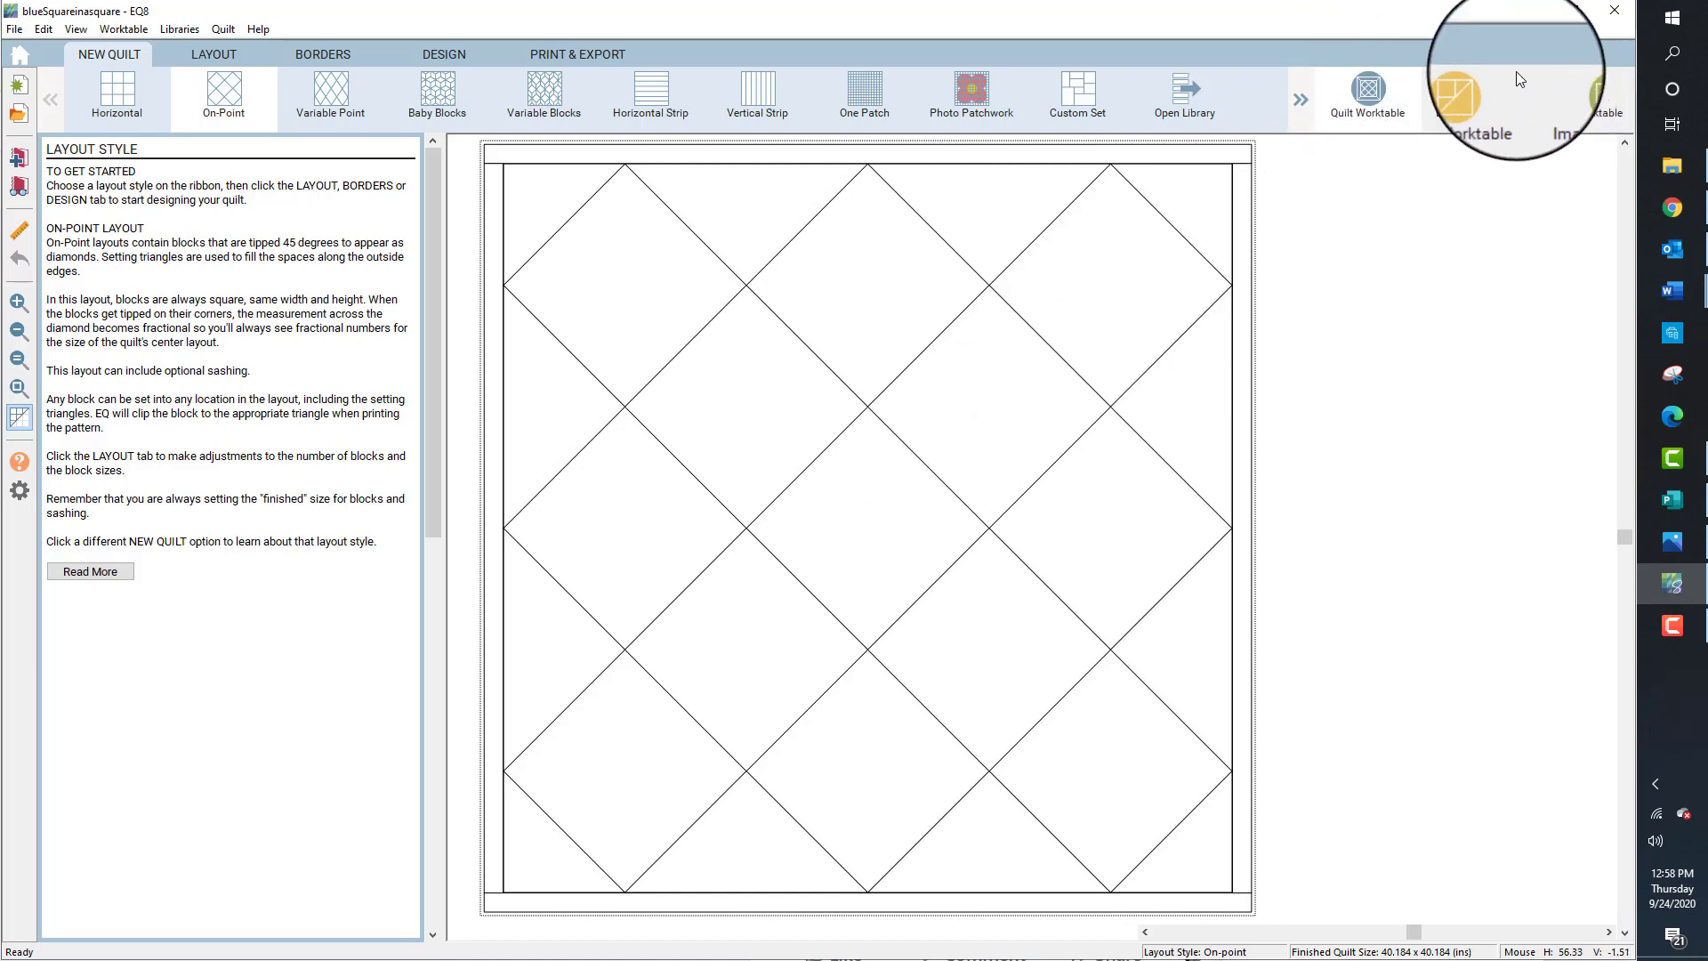
{"action": "left_click", "coordinate": [1473, 98]}
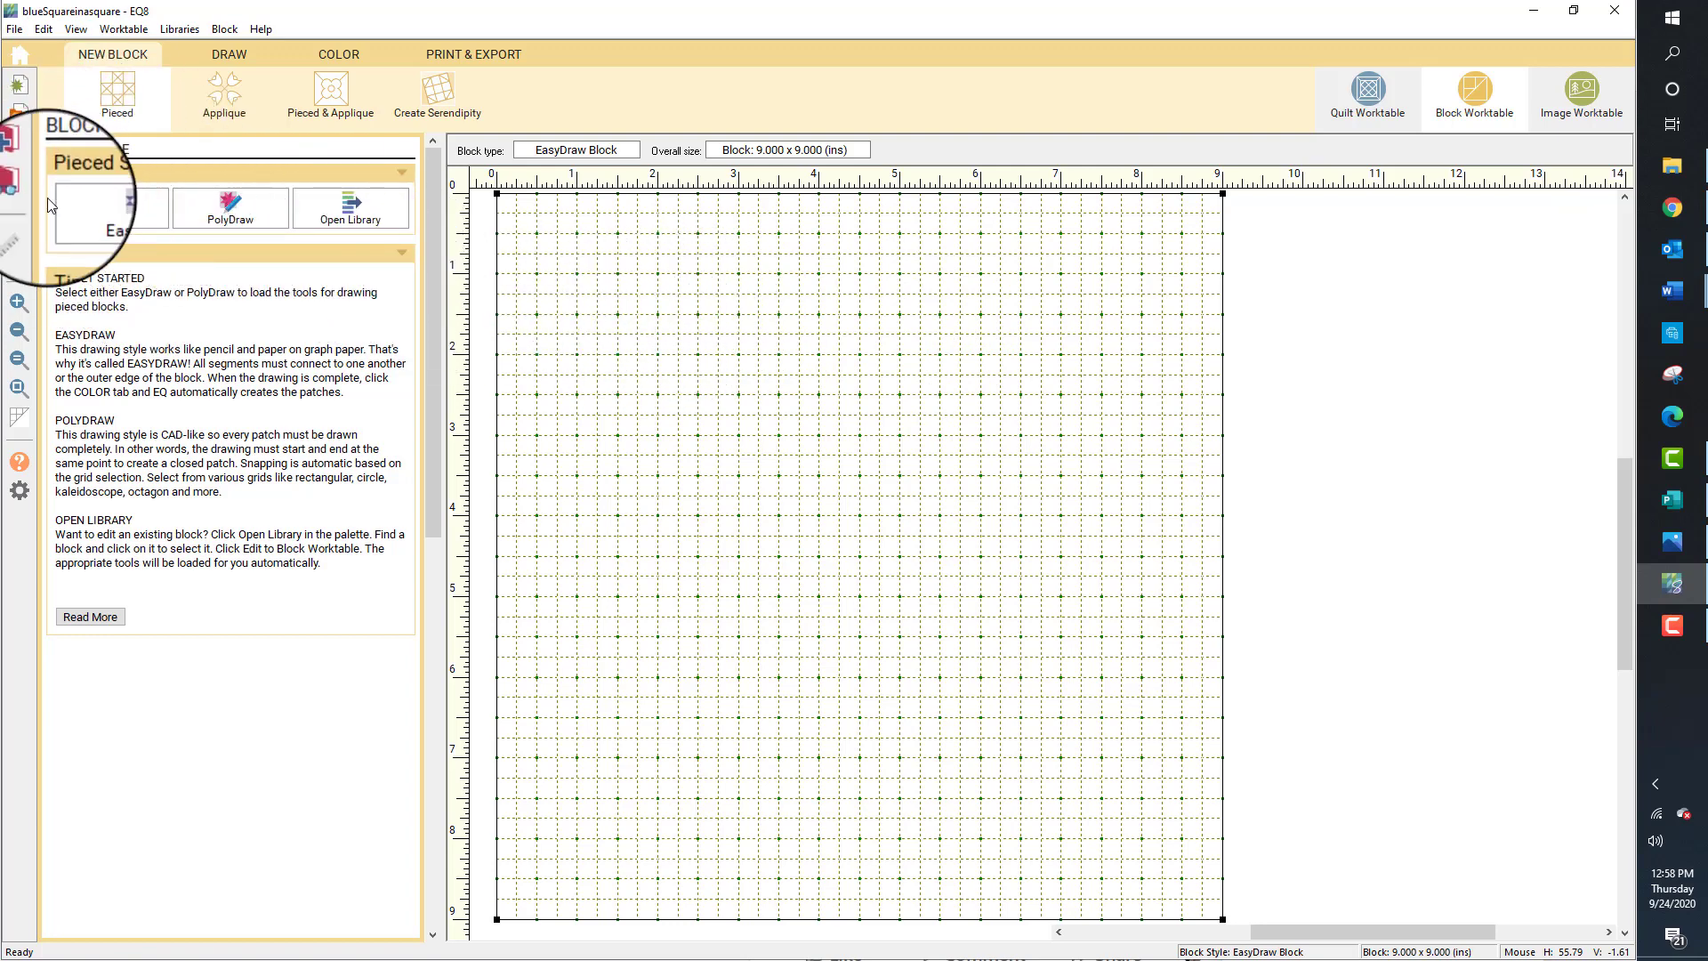
{"action": "left_click", "coordinate": [105, 209]}
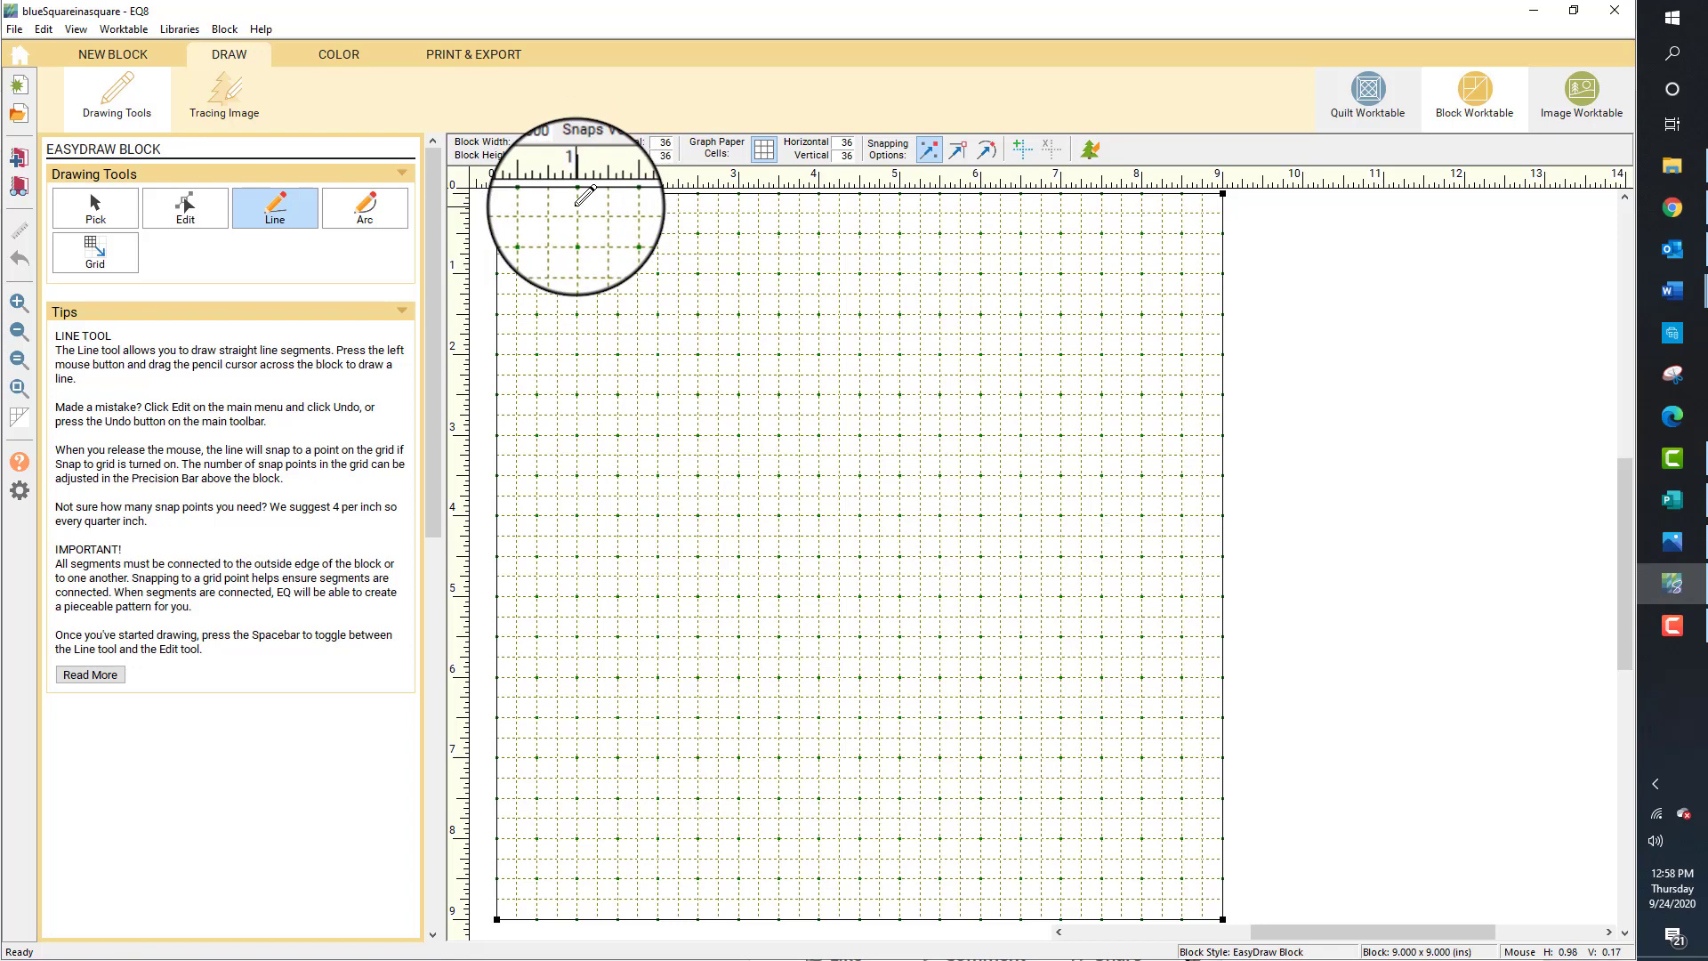
Set the block's width and height to 12 inches
{"action": "left_click", "coordinate": [576, 207]}
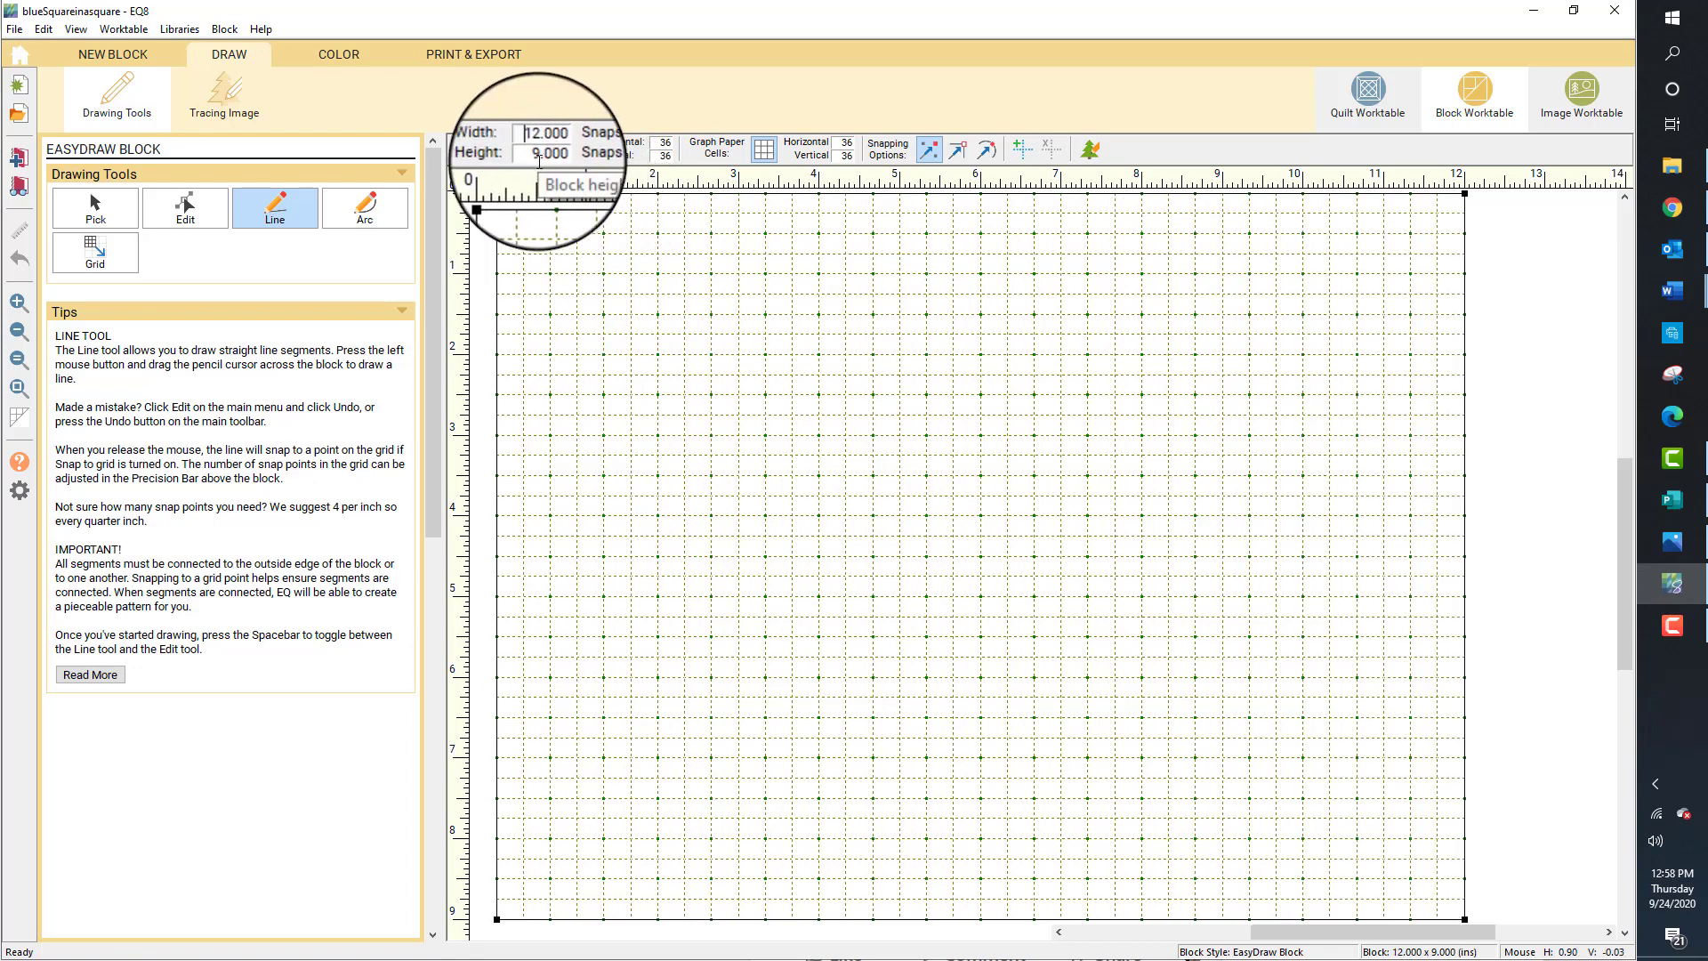
{"action": "double_click", "coordinate": [539, 161]}
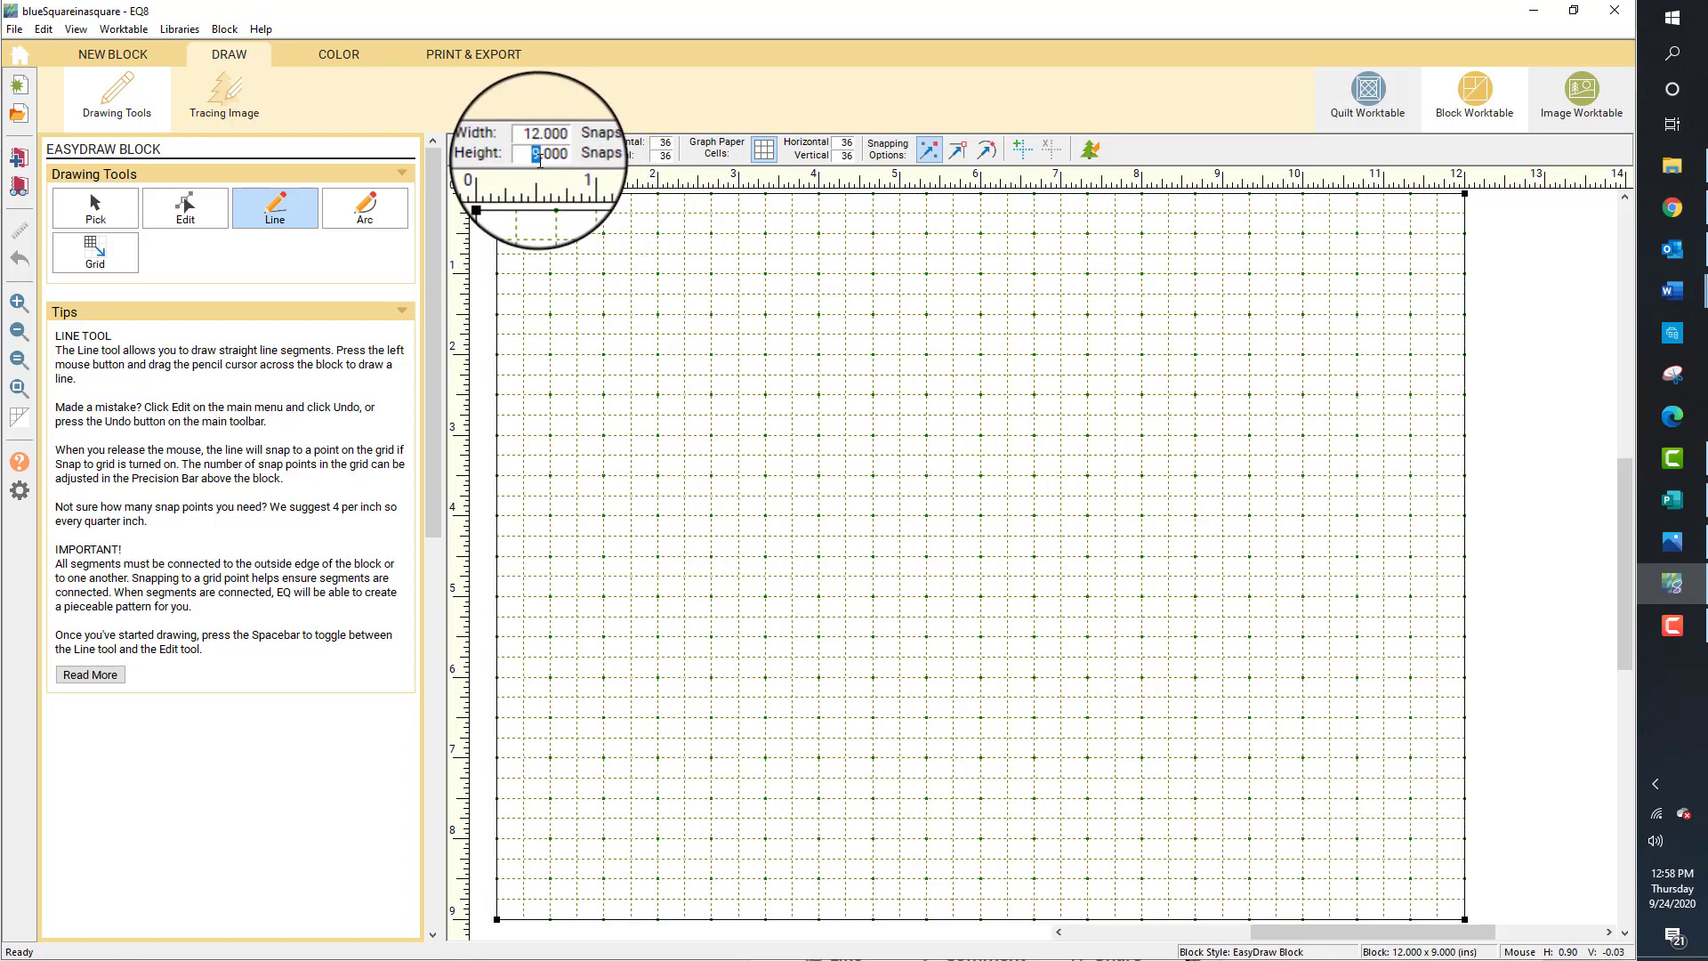
{"action": "type", "text": "12"}
{"action": "key", "text": "Return"}
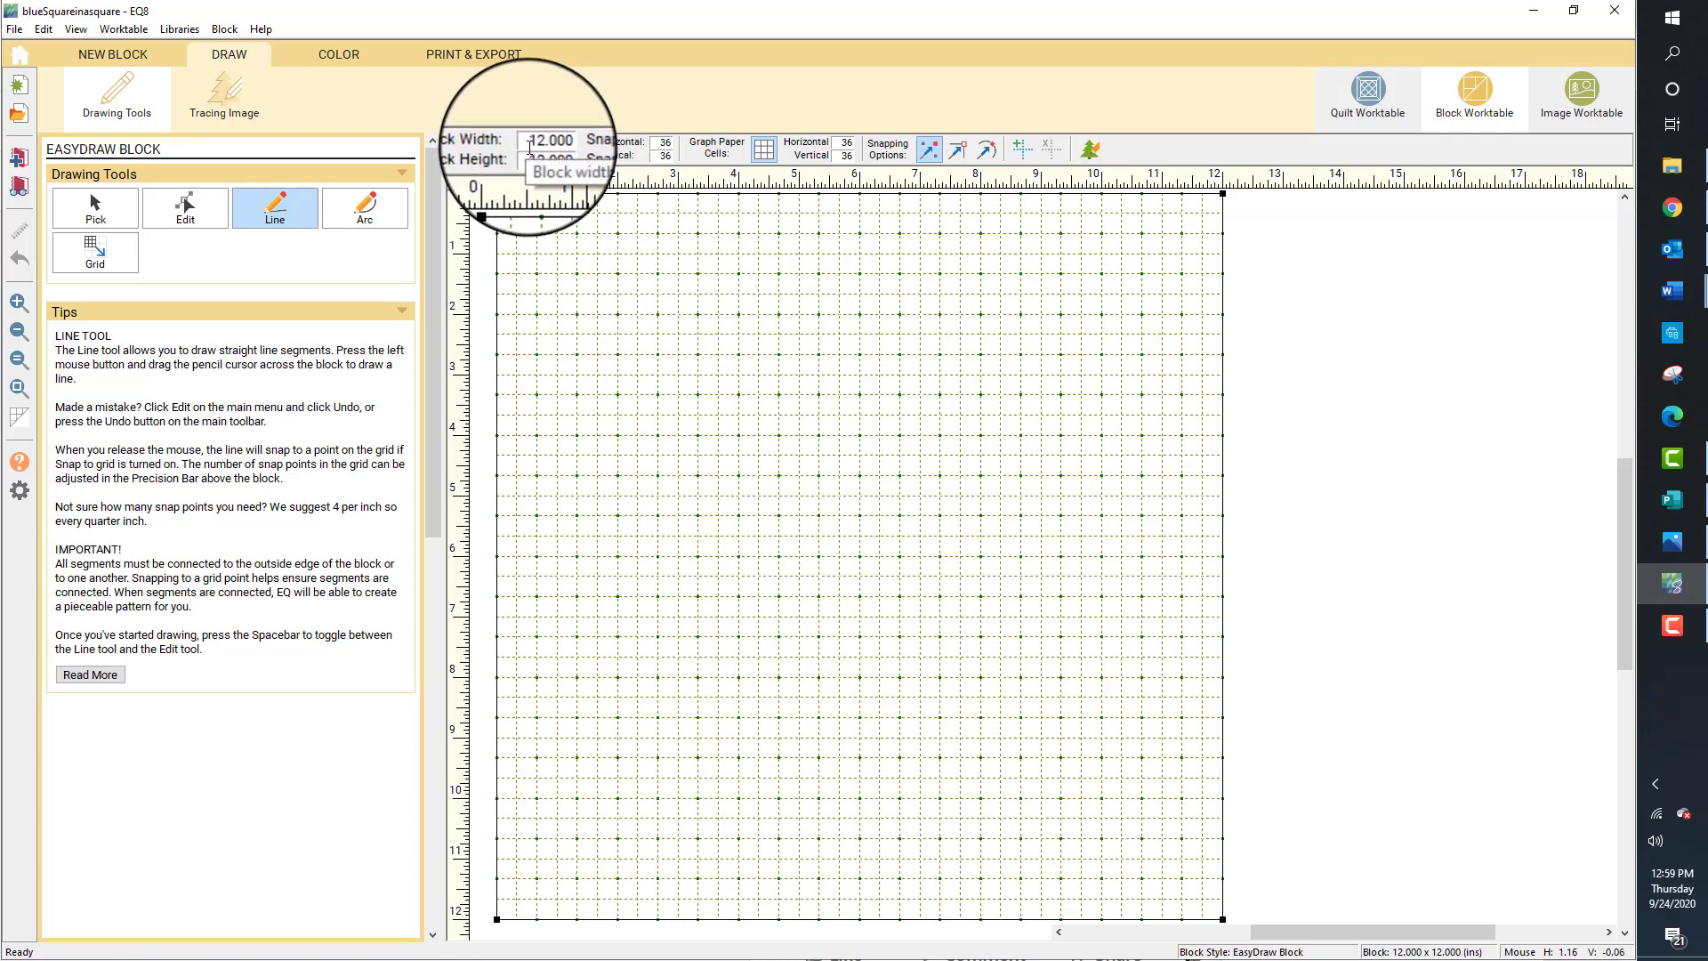
Set the block's width and height to 9 inches
{"action": "double_click", "coordinate": [534, 142]}
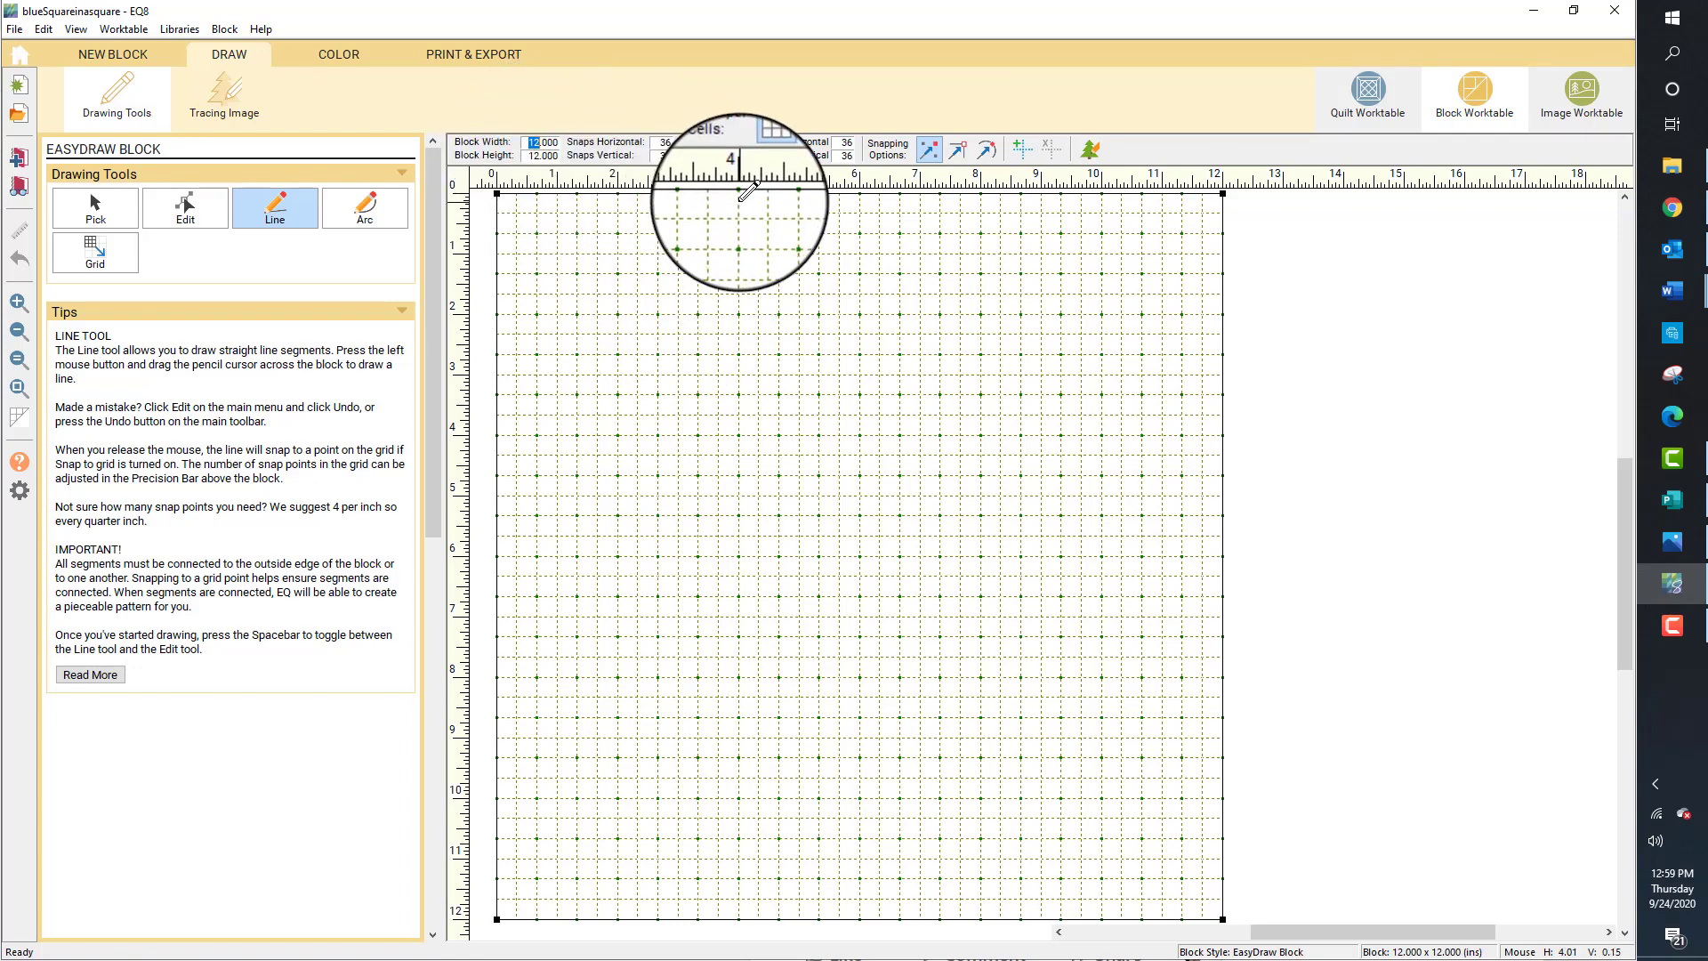
{"action": "type", "text": "9"}
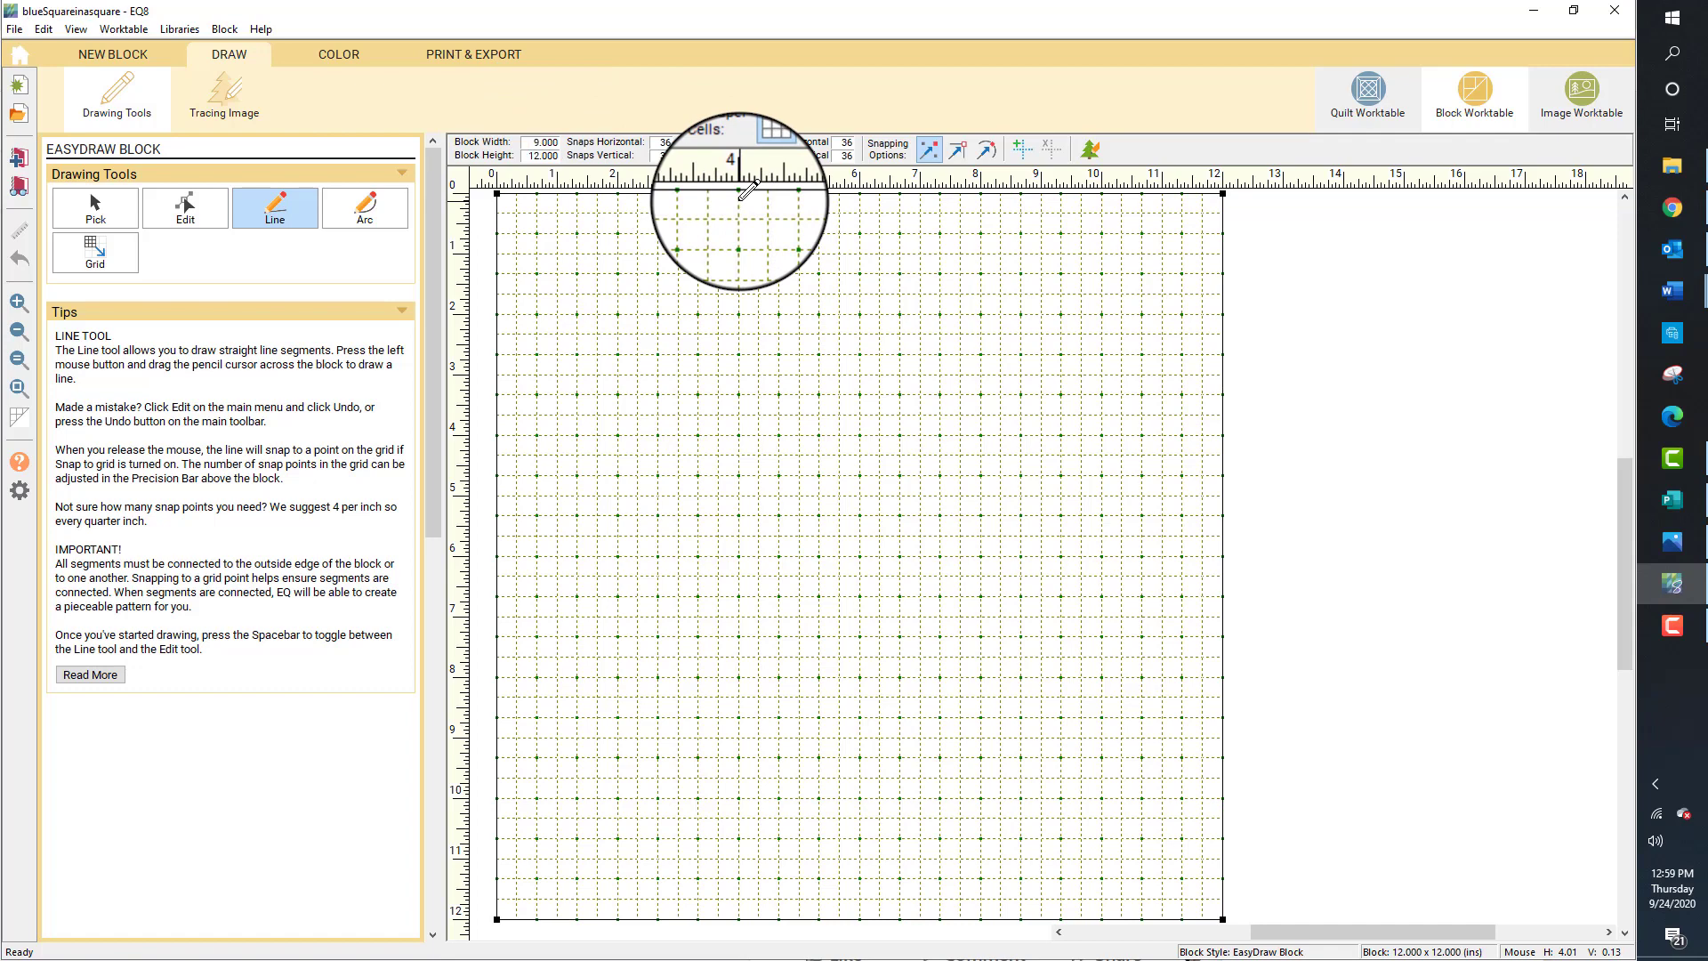
{"action": "key", "text": "Return"}
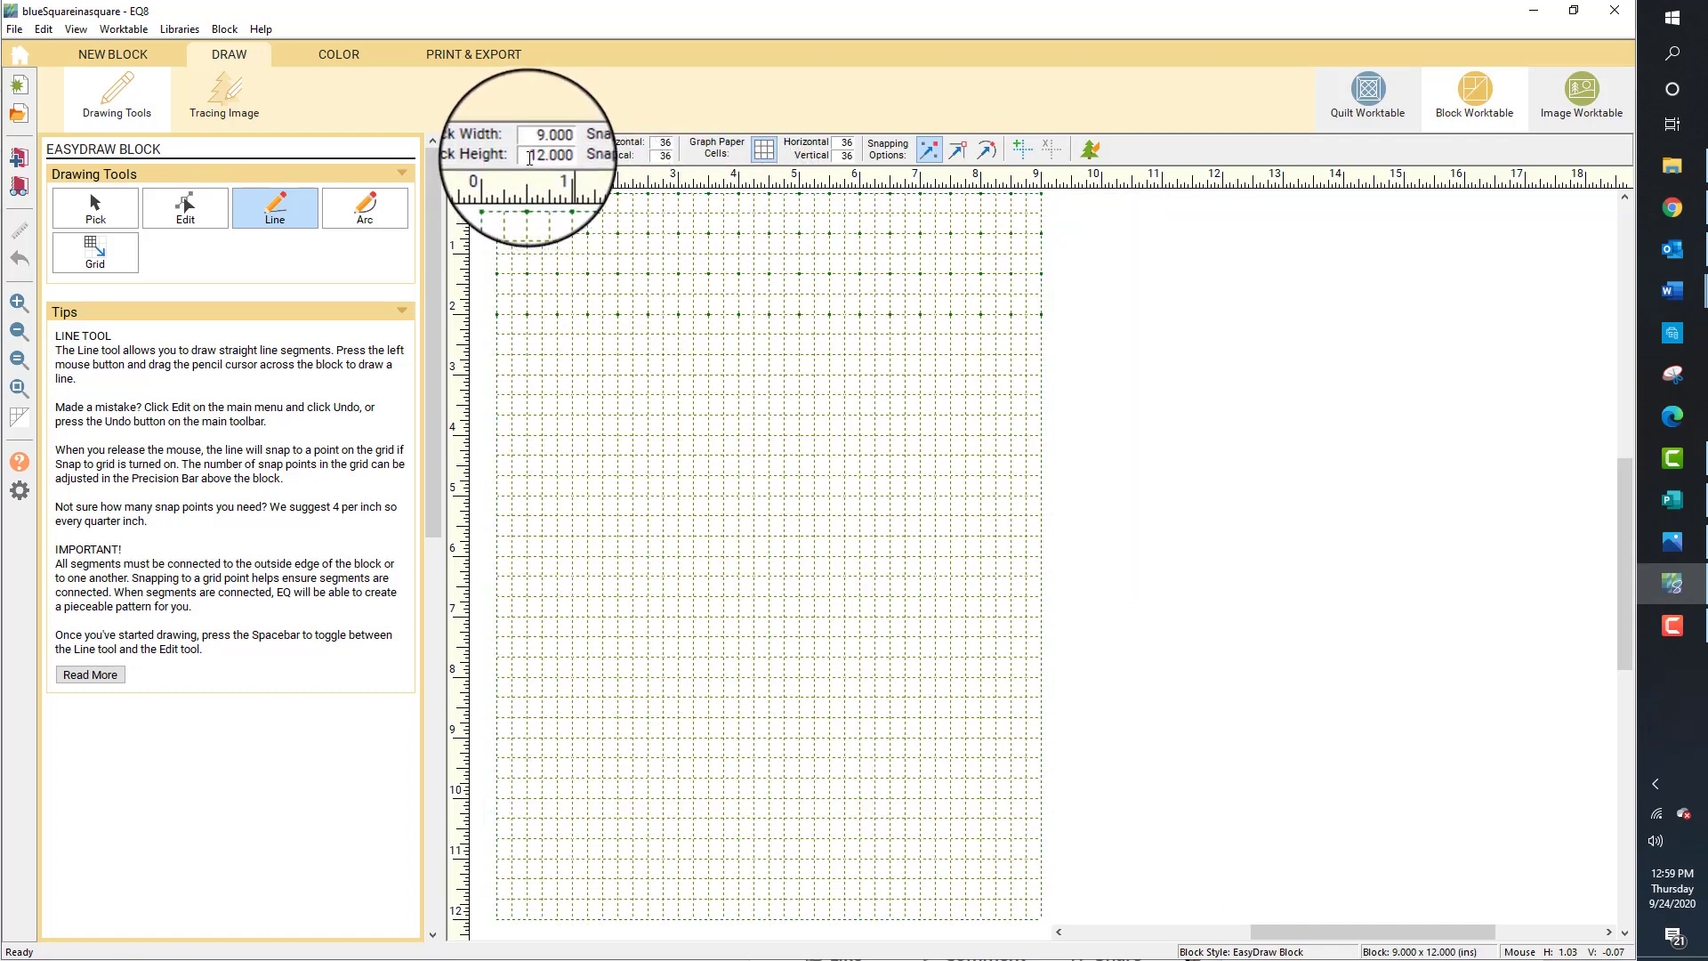
{"action": "double_click", "coordinate": [534, 156]}
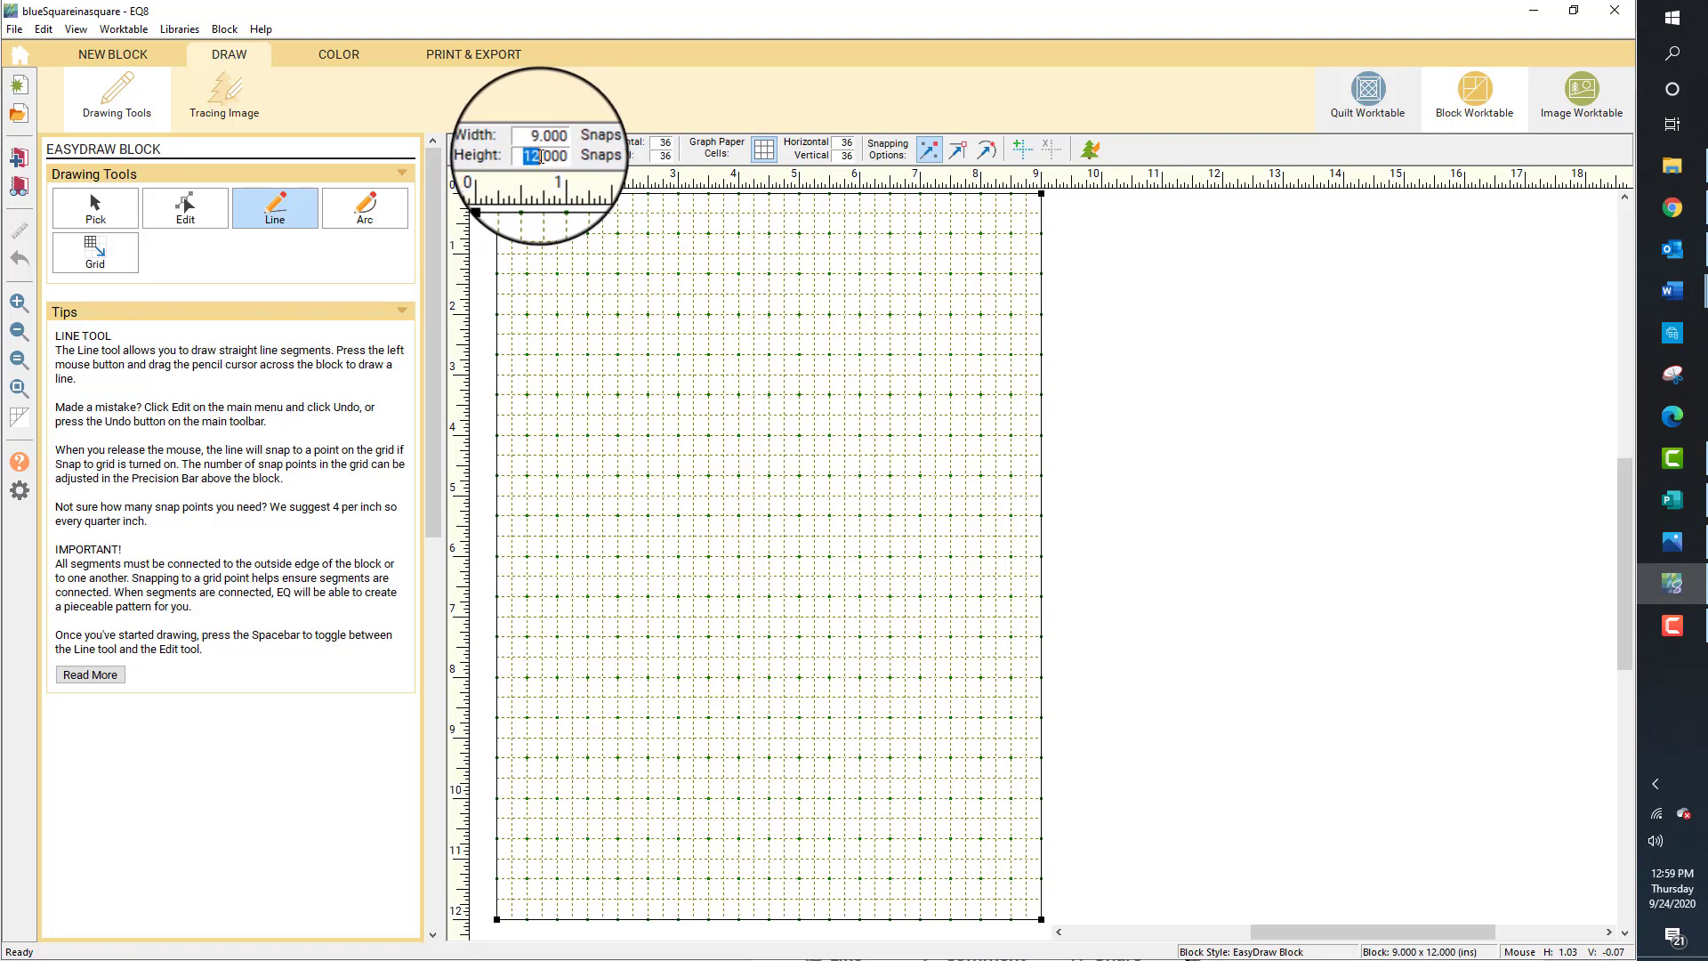
{"action": "type", "text": "9"}
{"action": "key", "text": "Return"}
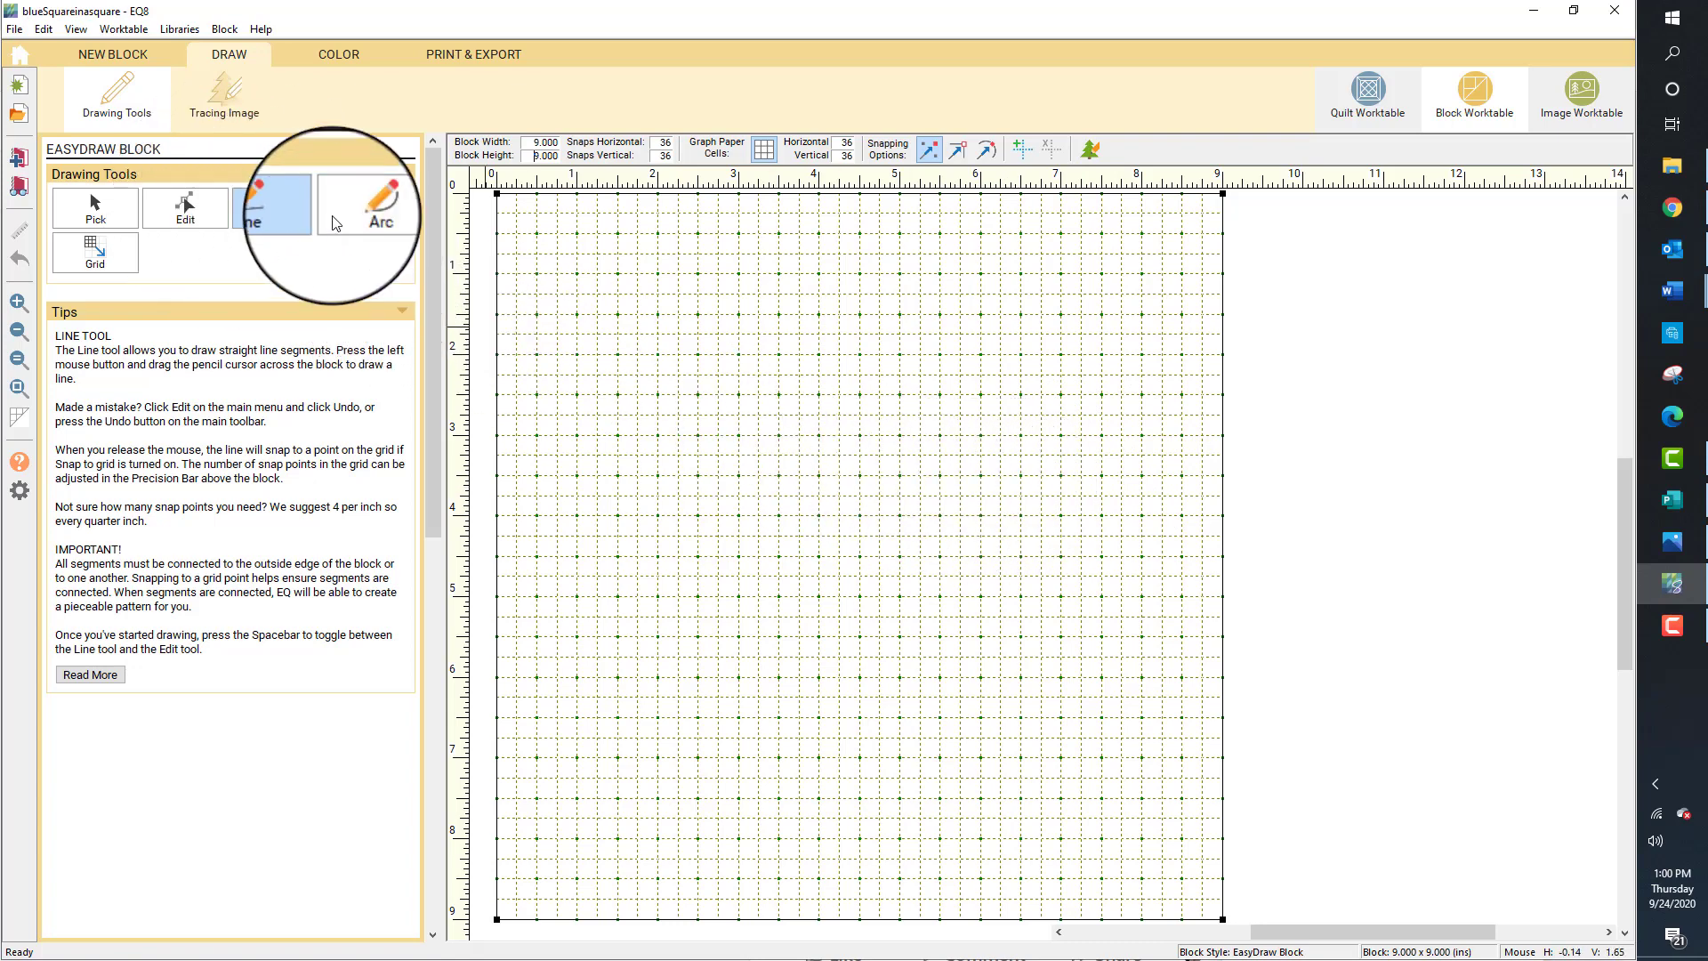
Draw two diagonal lines connecting the midpoint of the block's top edge to the midpoints of its left and right edges
{"action": "left_click", "coordinate": [279, 210]}
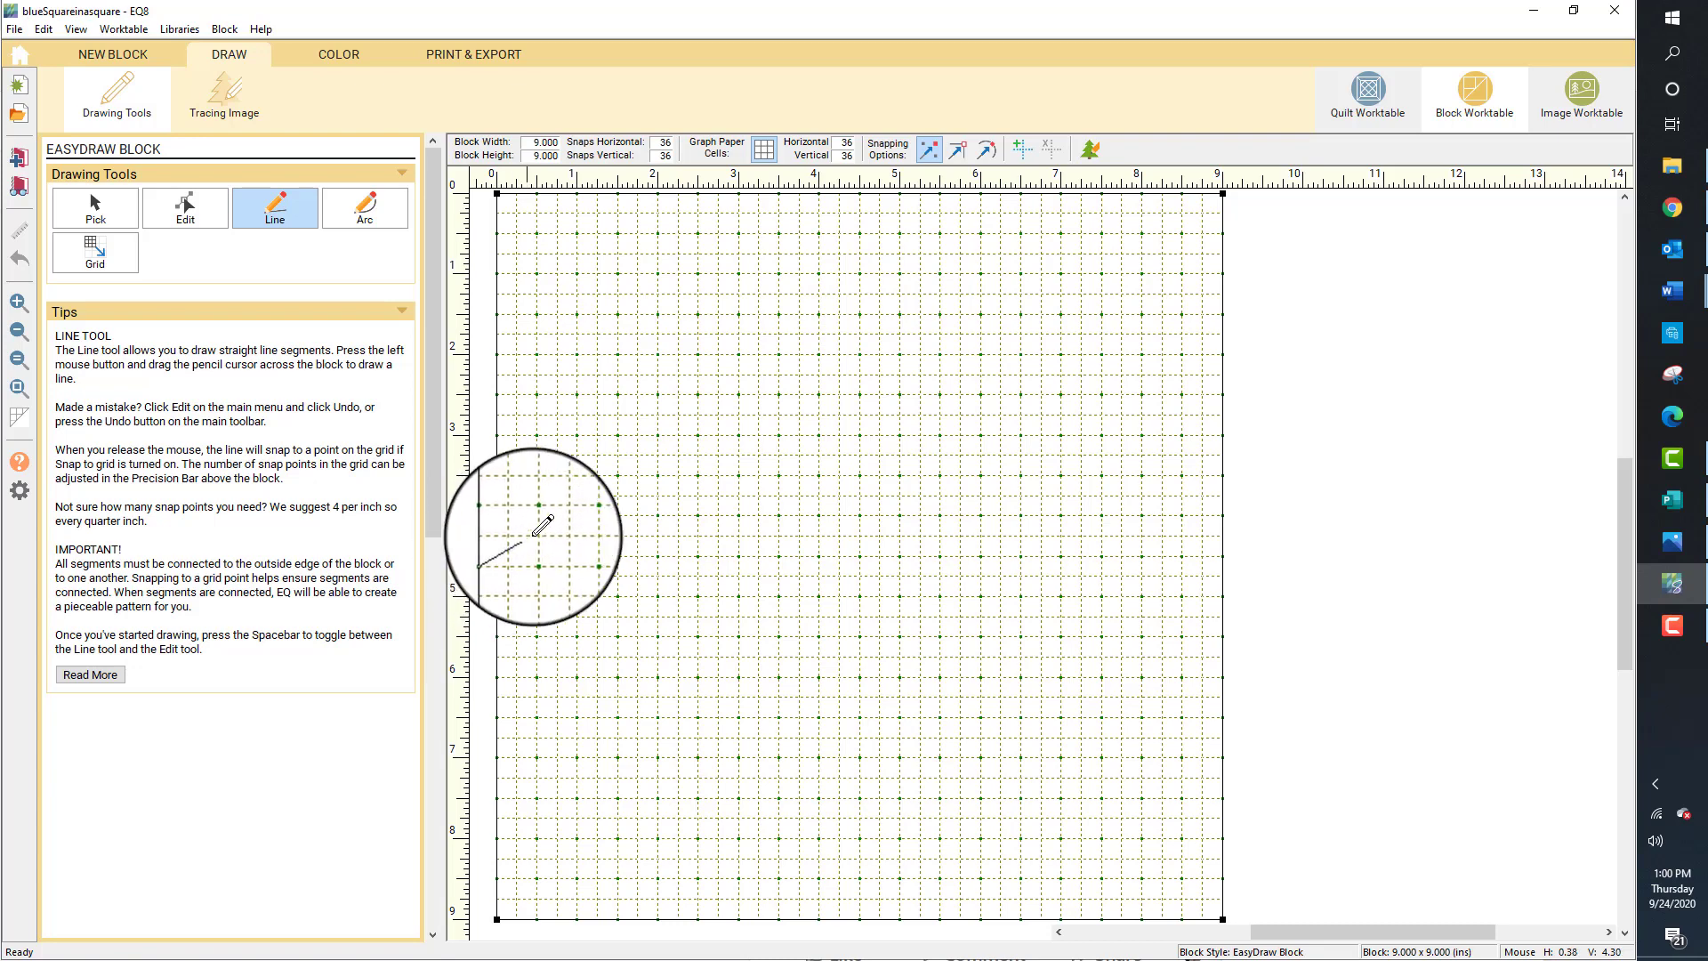
{"action": "mouse_move", "coordinate": [734, 385]}
{"action": "left_mouse_down"}
{"action": "mouse_move", "coordinate": [789, 336]}
{"action": "mouse_move", "coordinate": [861, 192]}
{"action": "left_mouse_up"}
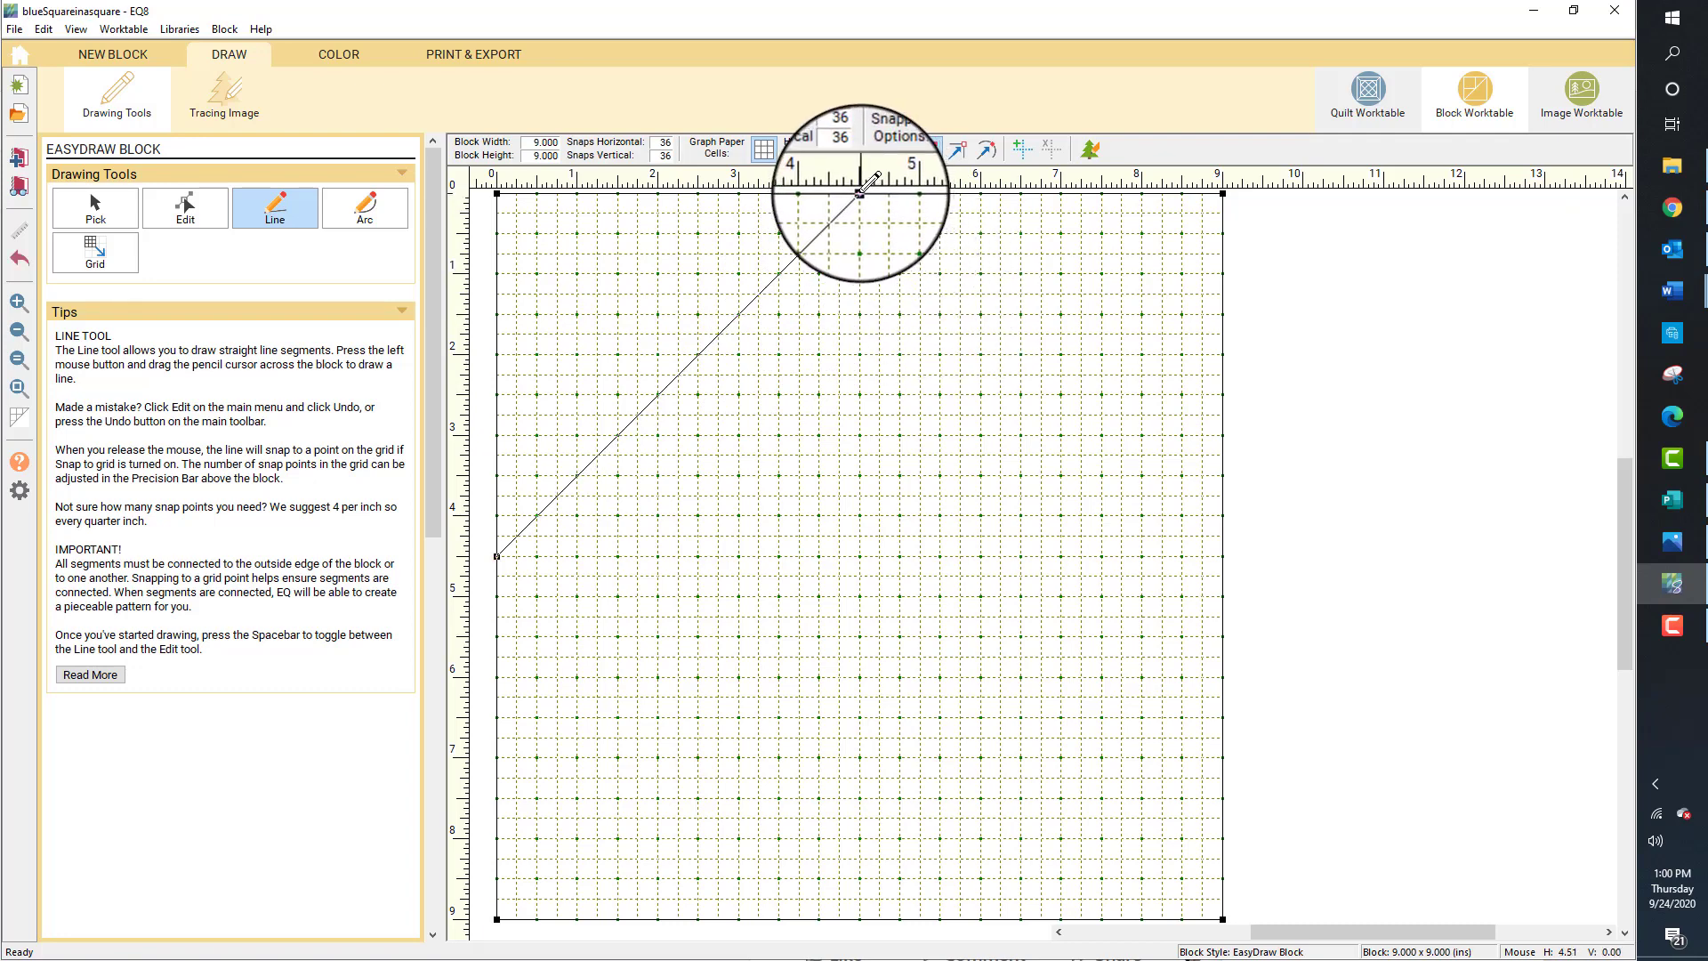
{"action": "mouse_move", "coordinate": [861, 191]}
{"action": "left_mouse_down"}
{"action": "mouse_move", "coordinate": [944, 272]}
{"action": "mouse_move", "coordinate": [979, 280]}
{"action": "mouse_move", "coordinate": [1086, 414]}
{"action": "mouse_move", "coordinate": [1226, 505]}
{"action": "mouse_move", "coordinate": [1241, 540]}
{"action": "mouse_move", "coordinate": [1222, 556]}
{"action": "left_mouse_up"}
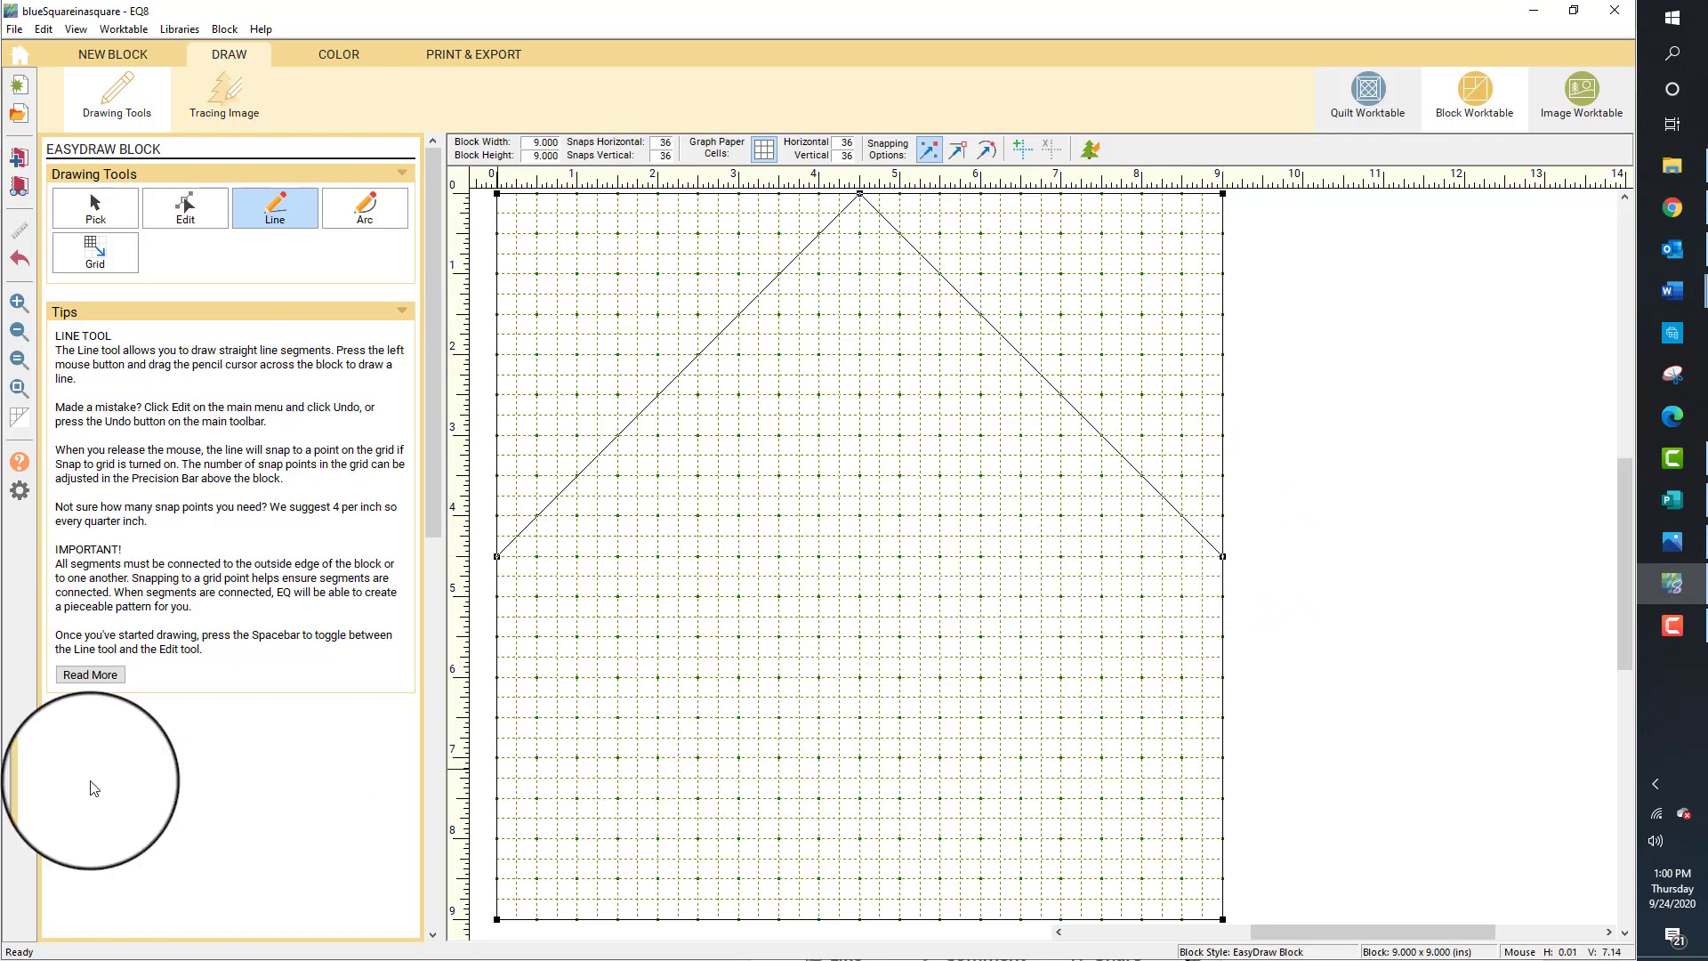
Draw a line from the block's left midpoint to the 5-inch mark on its bottom edge and delete it
{"action": "mouse_move", "coordinate": [496, 556]}
{"action": "left_mouse_down"}
{"action": "mouse_move", "coordinate": [737, 715]}
{"action": "mouse_move", "coordinate": [809, 830]}
{"action": "mouse_move", "coordinate": [898, 918]}
{"action": "left_mouse_up"}
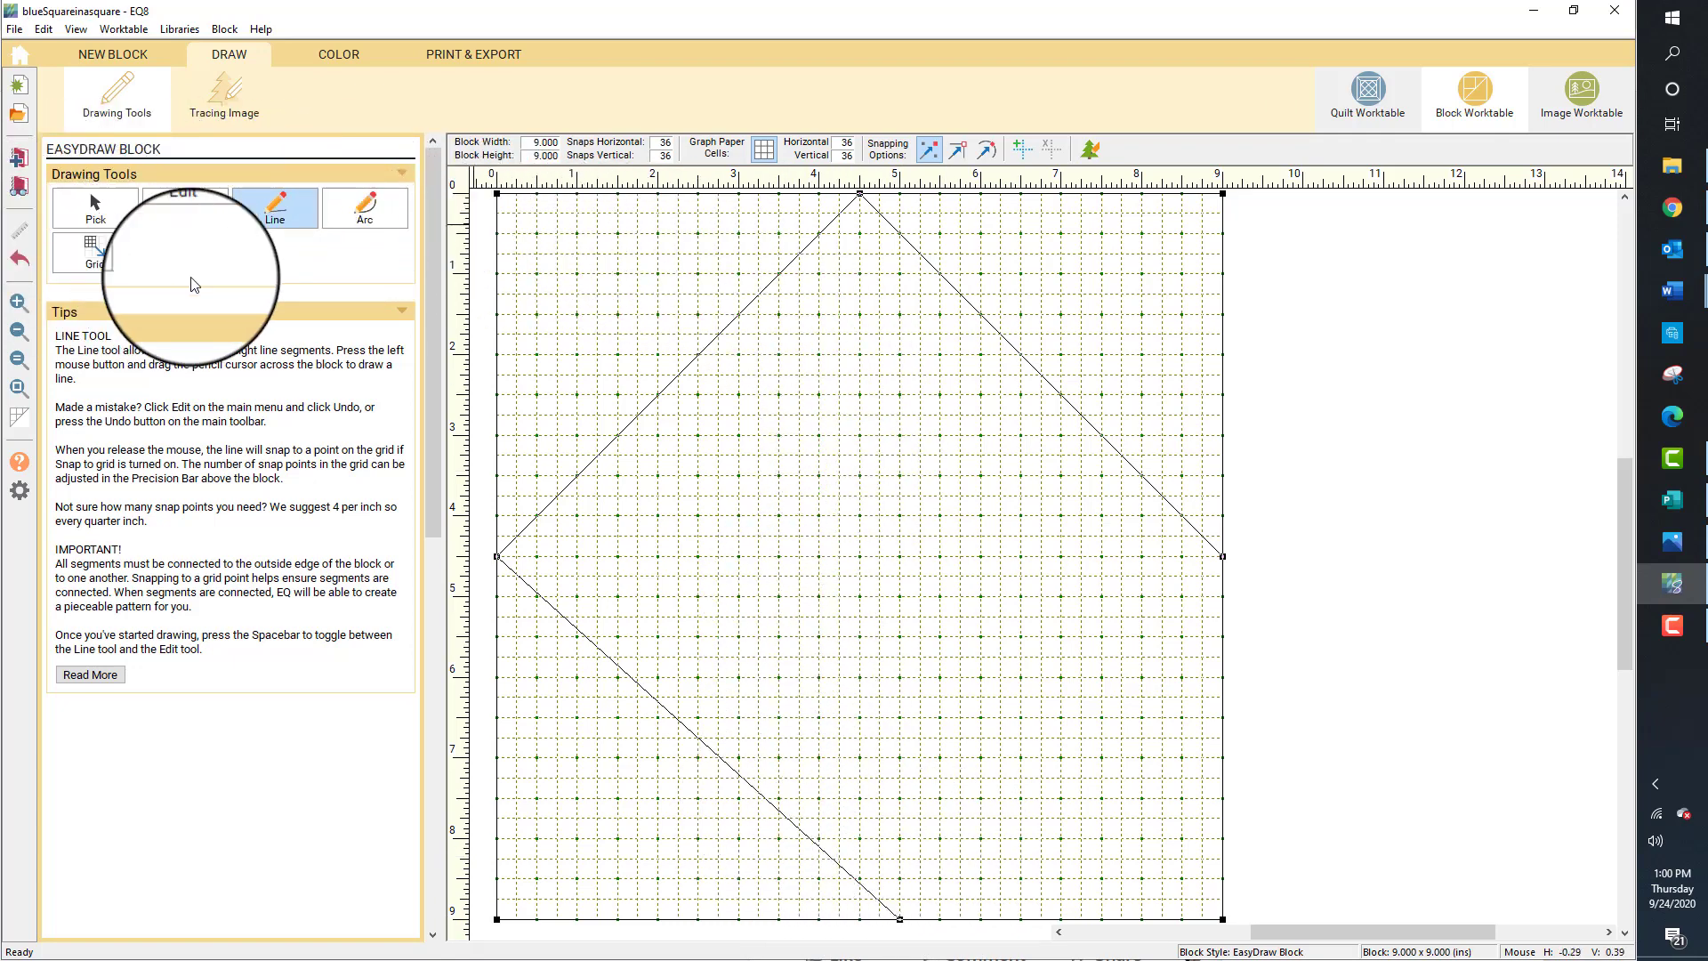
{"action": "left_click", "coordinate": [114, 211]}
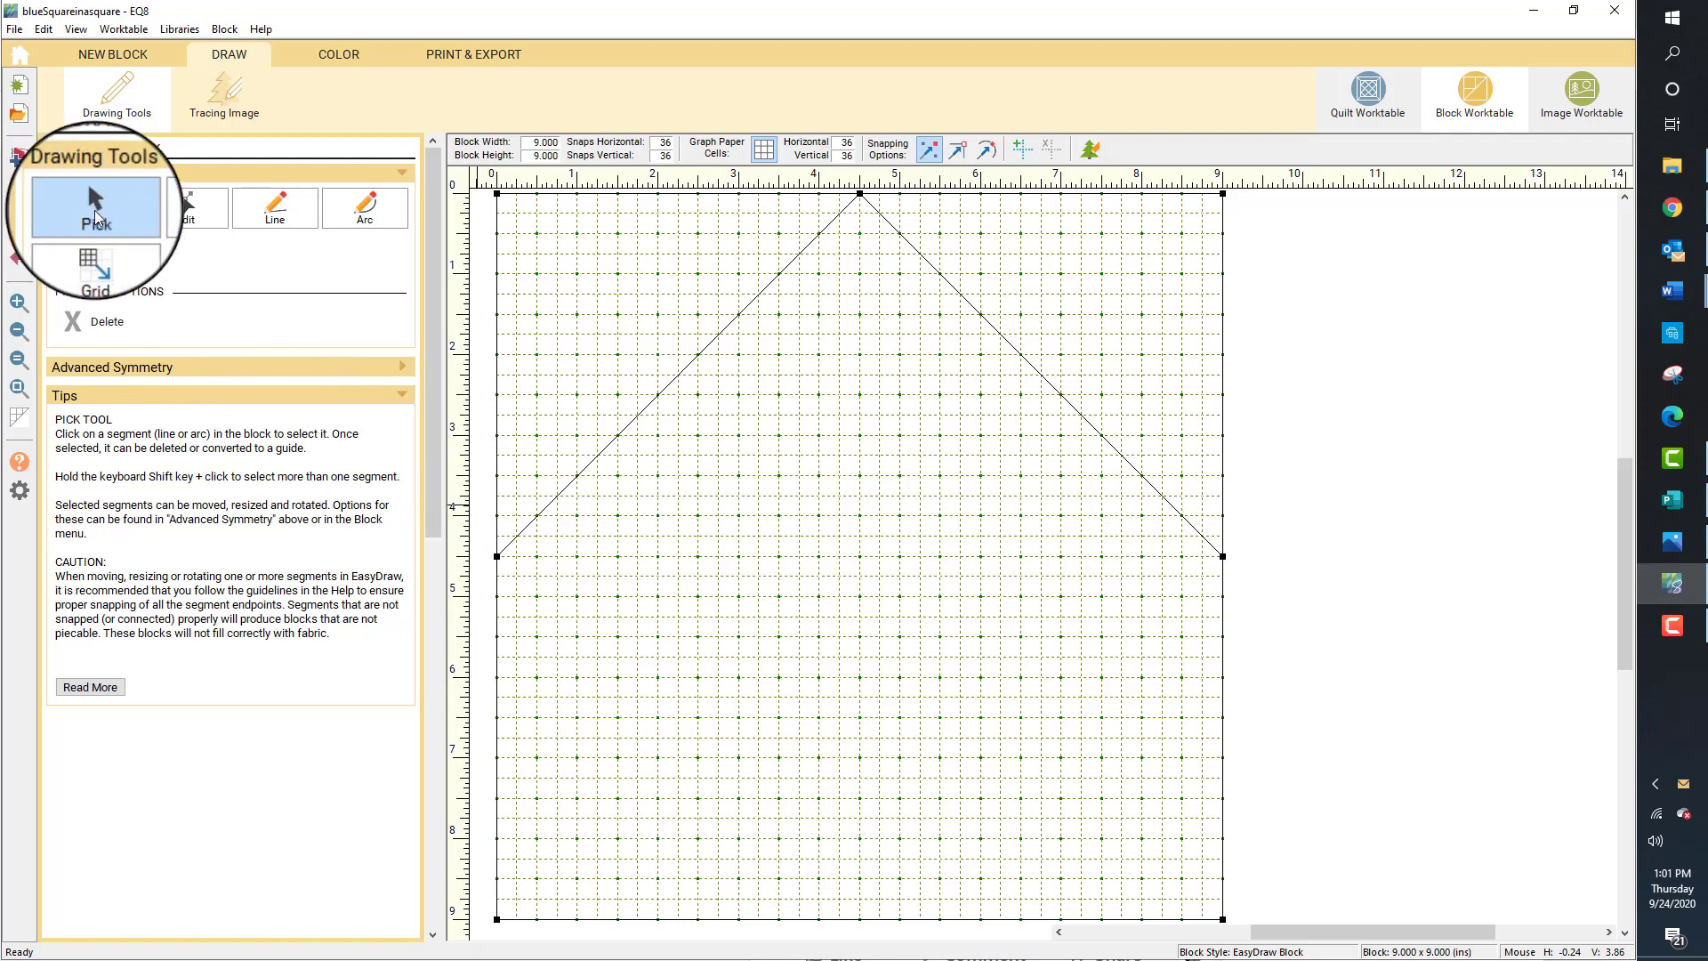
Draw two diagonal lines from the block's side midpoints to the bottom edge's midpoint to close the on-point square
{"action": "left_click", "coordinate": [283, 211]}
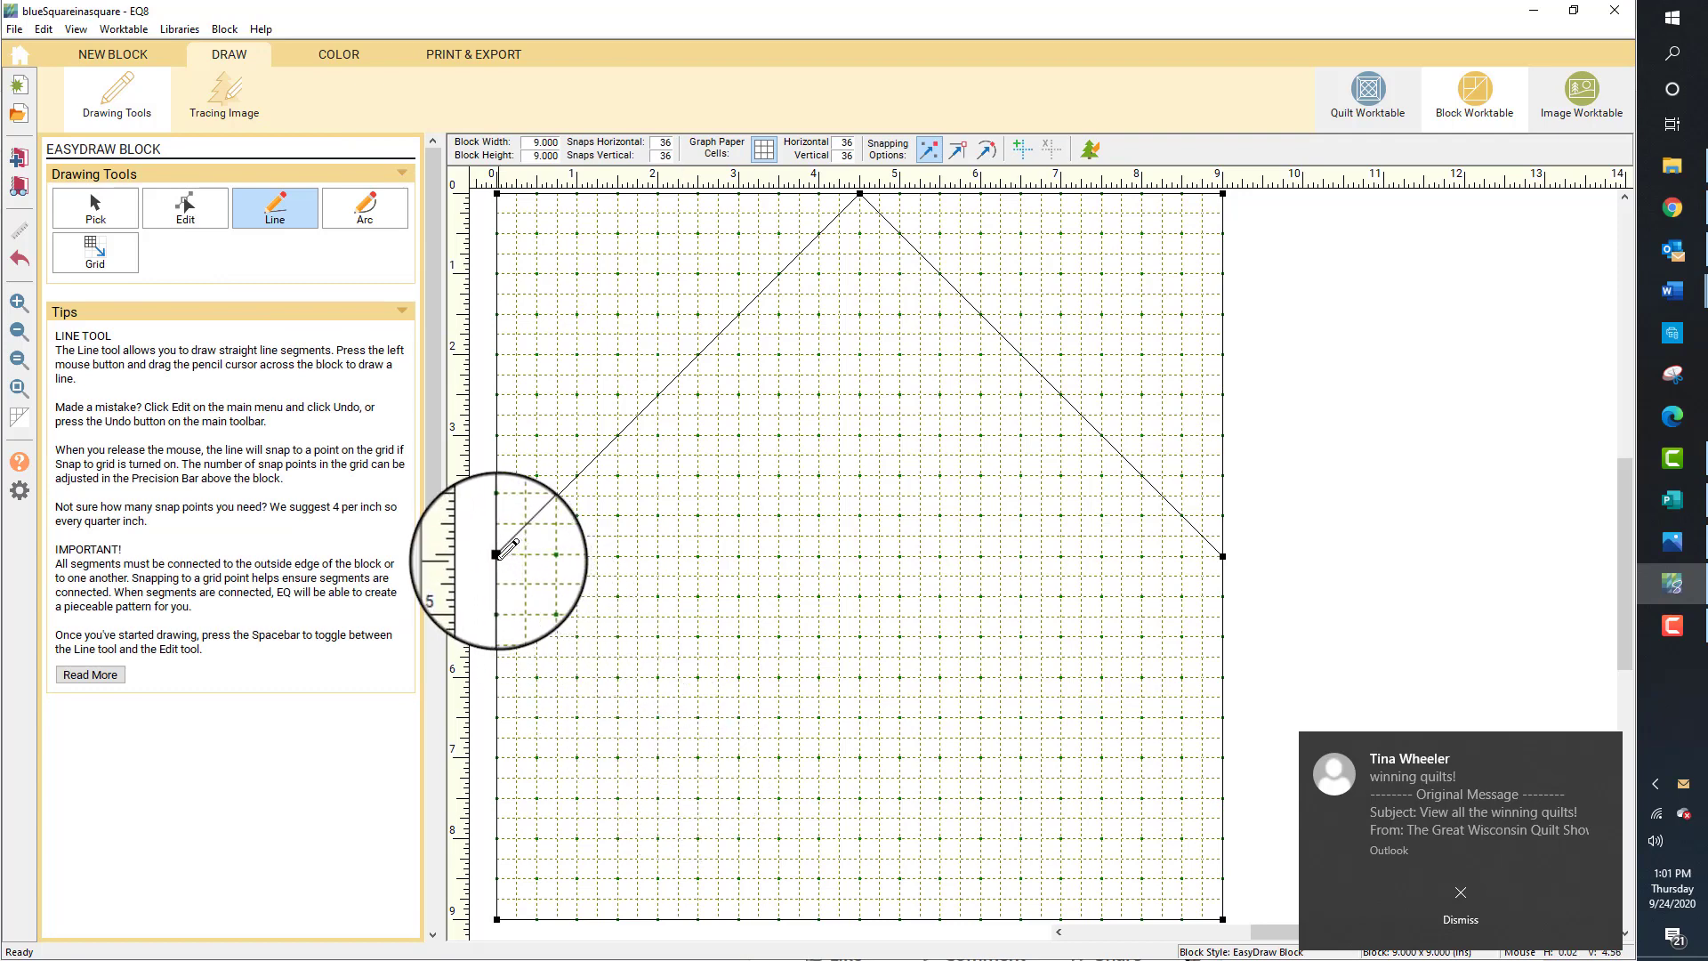
{"action": "left_click_drag", "start_coordinate": [497, 556], "coordinate": [1229, 550]}
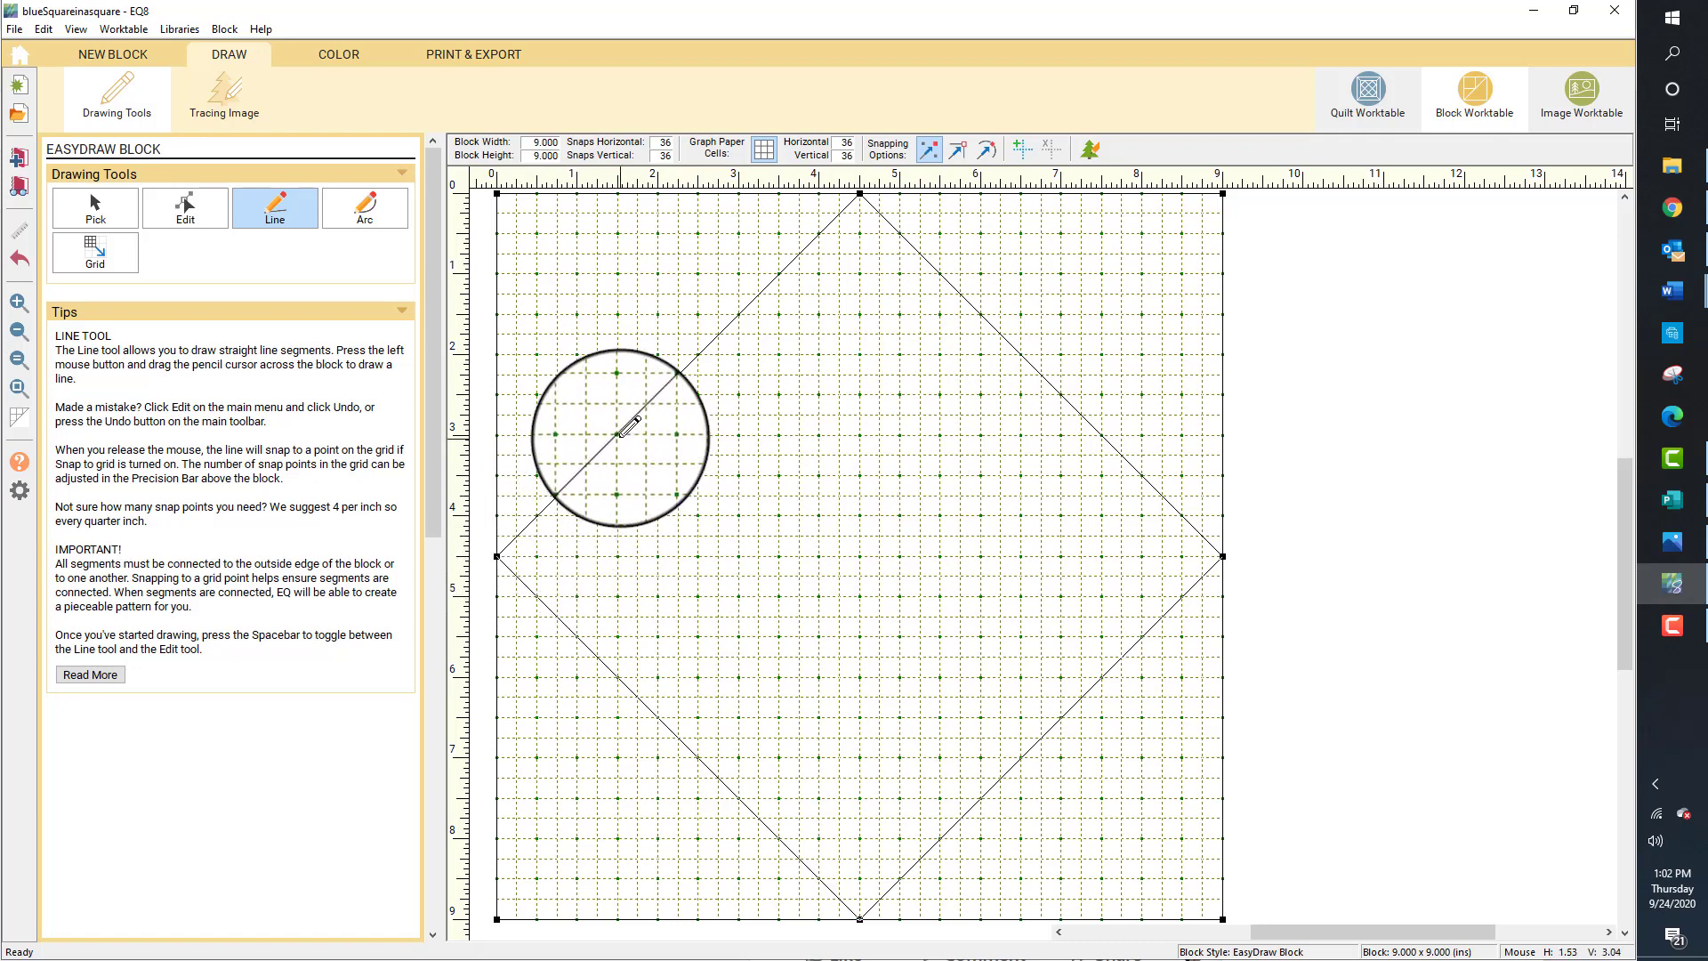
Draw two evenly spaced lines in each diagonal direction inside the on-point square to divide it into nine equal squares
{"action": "left_click", "coordinate": [261, 206]}
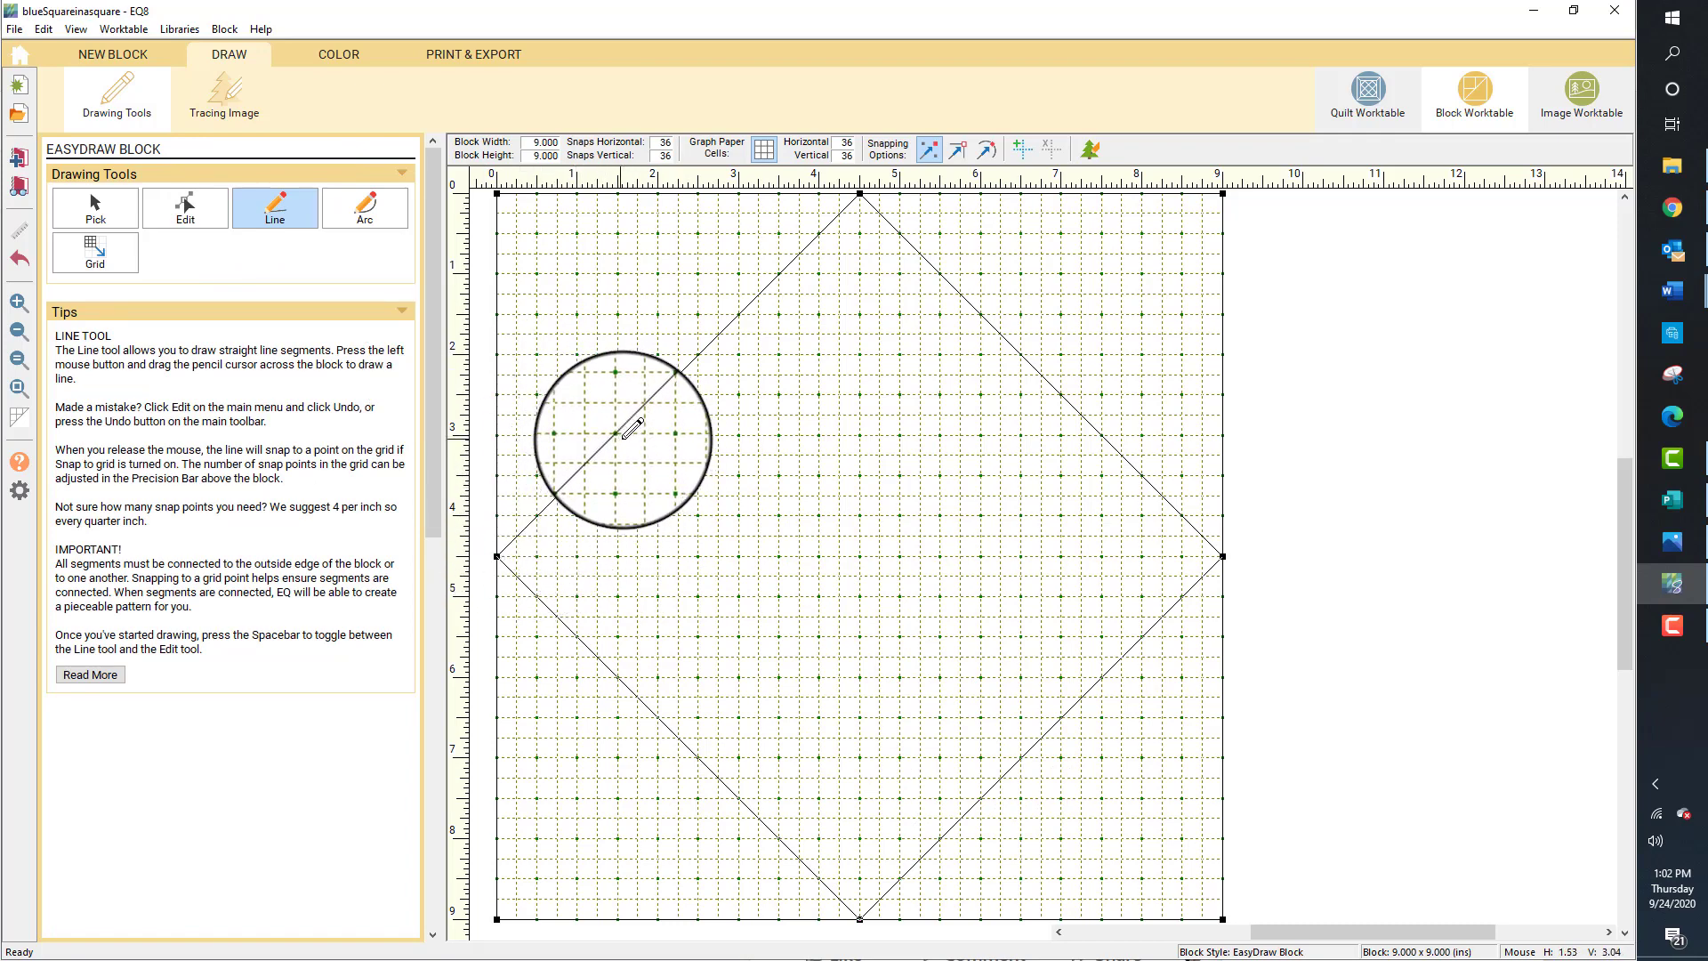
{"action": "mouse_move", "coordinate": [619, 435]}
{"action": "left_mouse_down"}
{"action": "mouse_move", "coordinate": [816, 618]}
{"action": "mouse_move", "coordinate": [884, 732]}
{"action": "mouse_move", "coordinate": [981, 798]}
{"action": "left_mouse_up"}
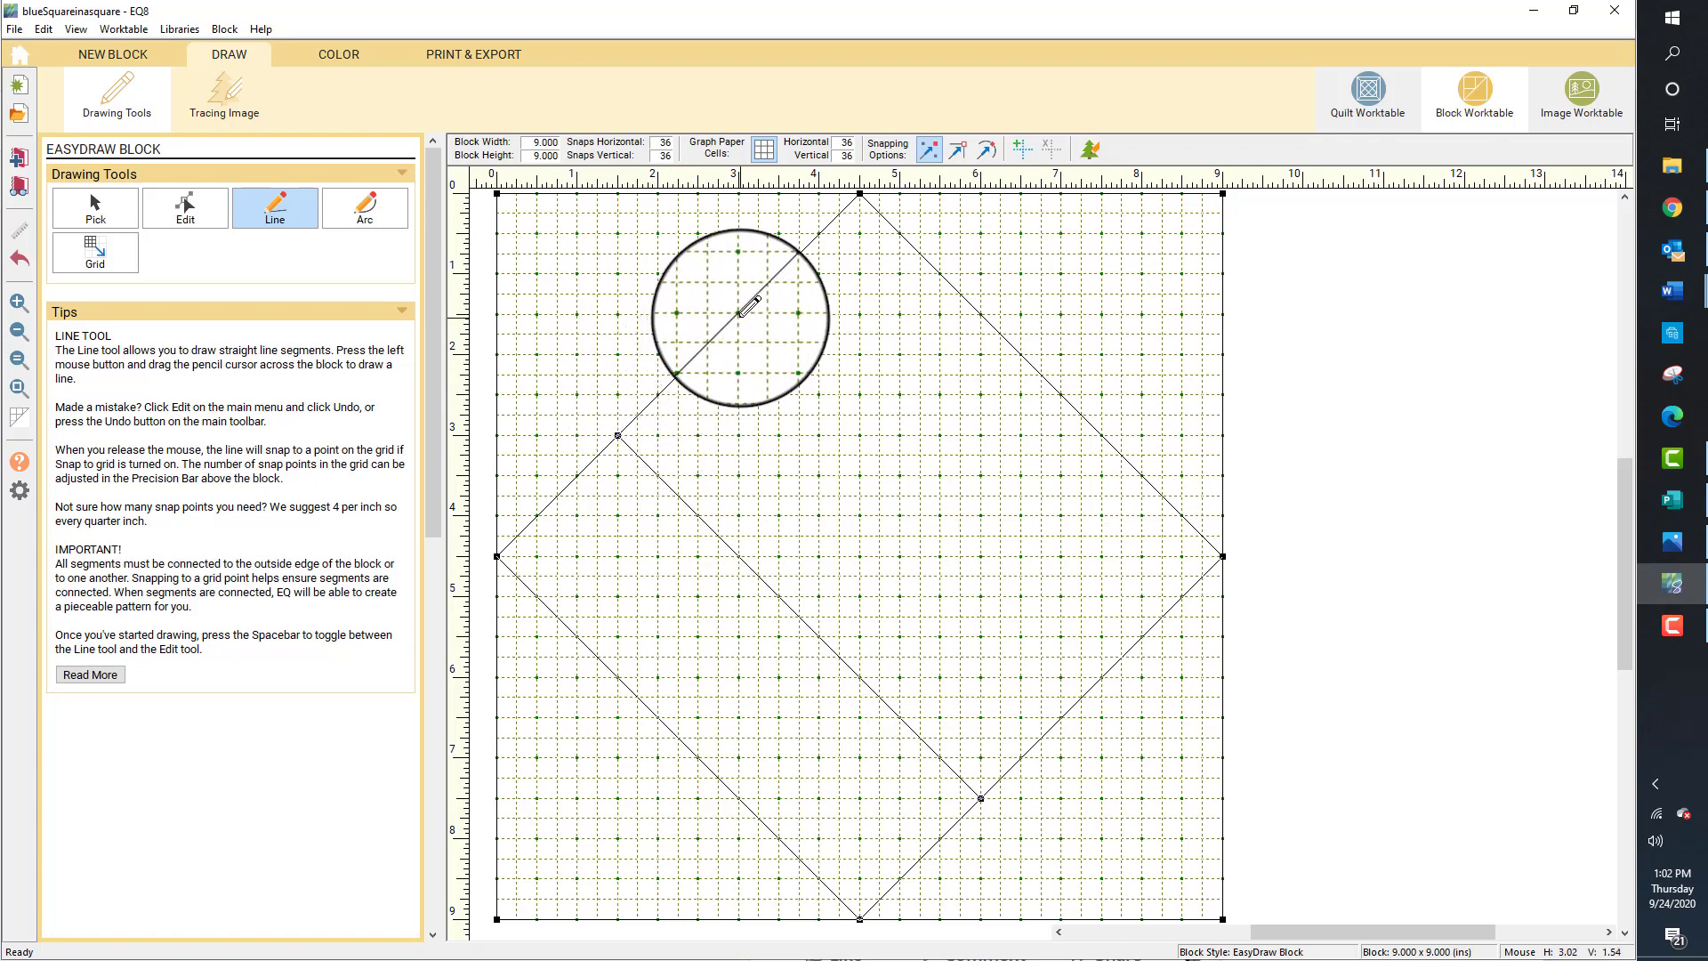
{"action": "left_click_drag", "start_coordinate": [740, 312], "coordinate": [1101, 677]}
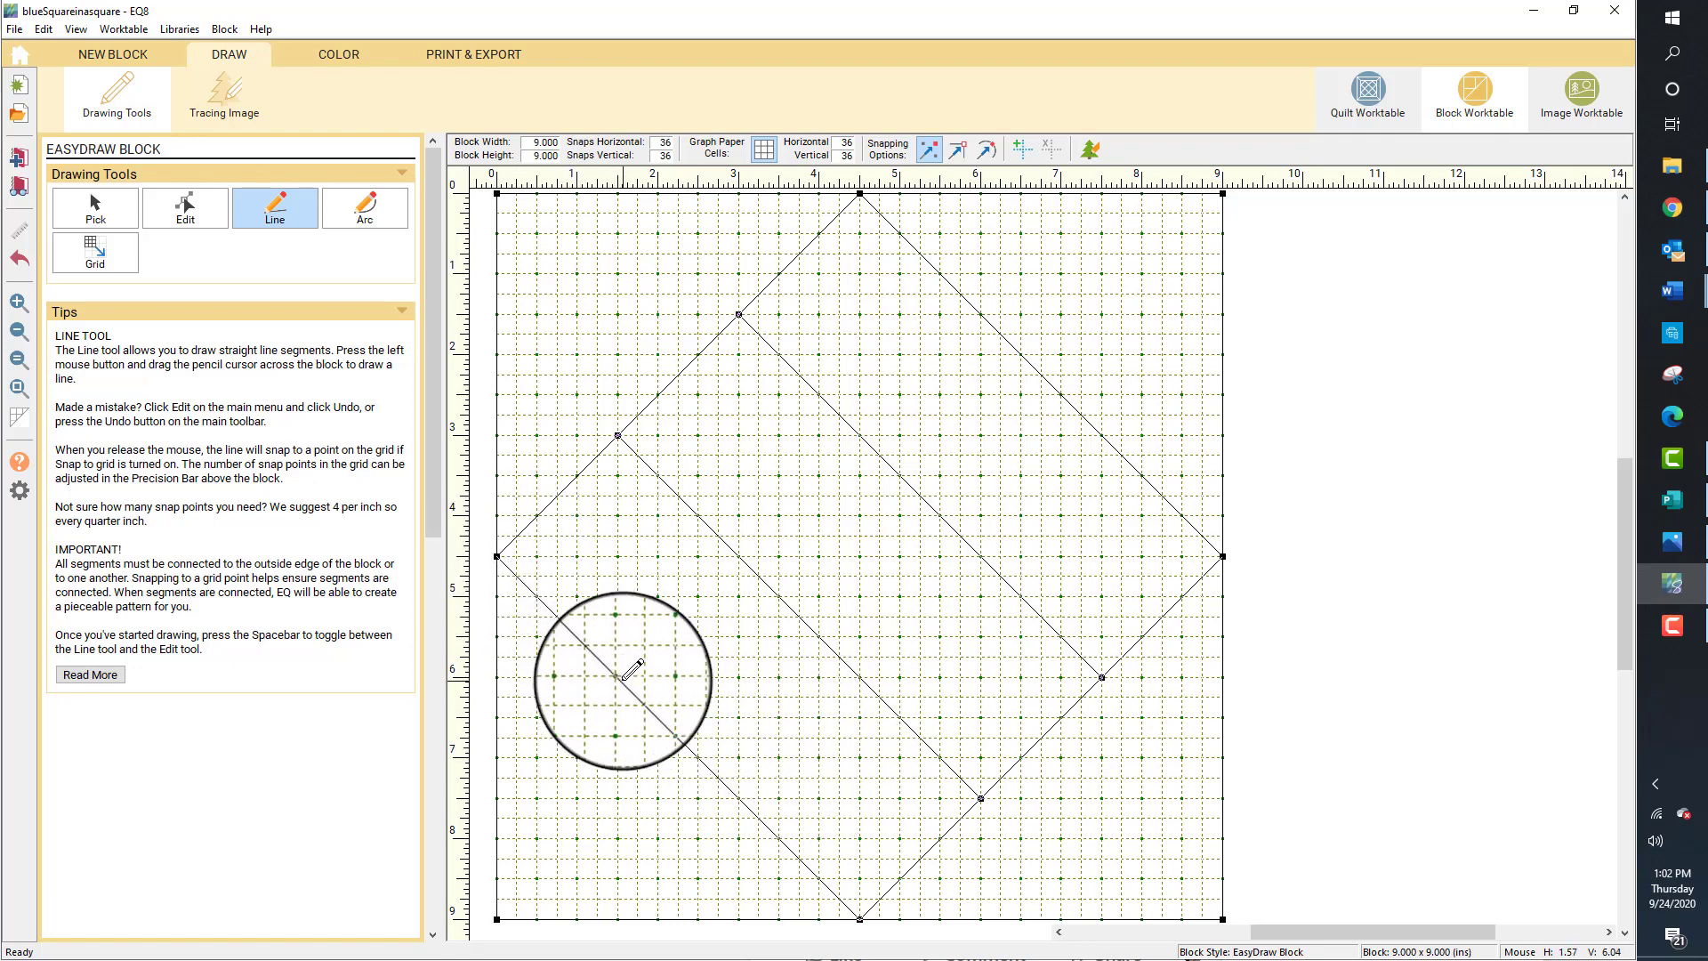
{"action": "mouse_move", "coordinate": [620, 674]}
{"action": "left_mouse_down"}
{"action": "mouse_move", "coordinate": [738, 594]}
{"action": "mouse_move", "coordinate": [982, 313]}
{"action": "left_mouse_up"}
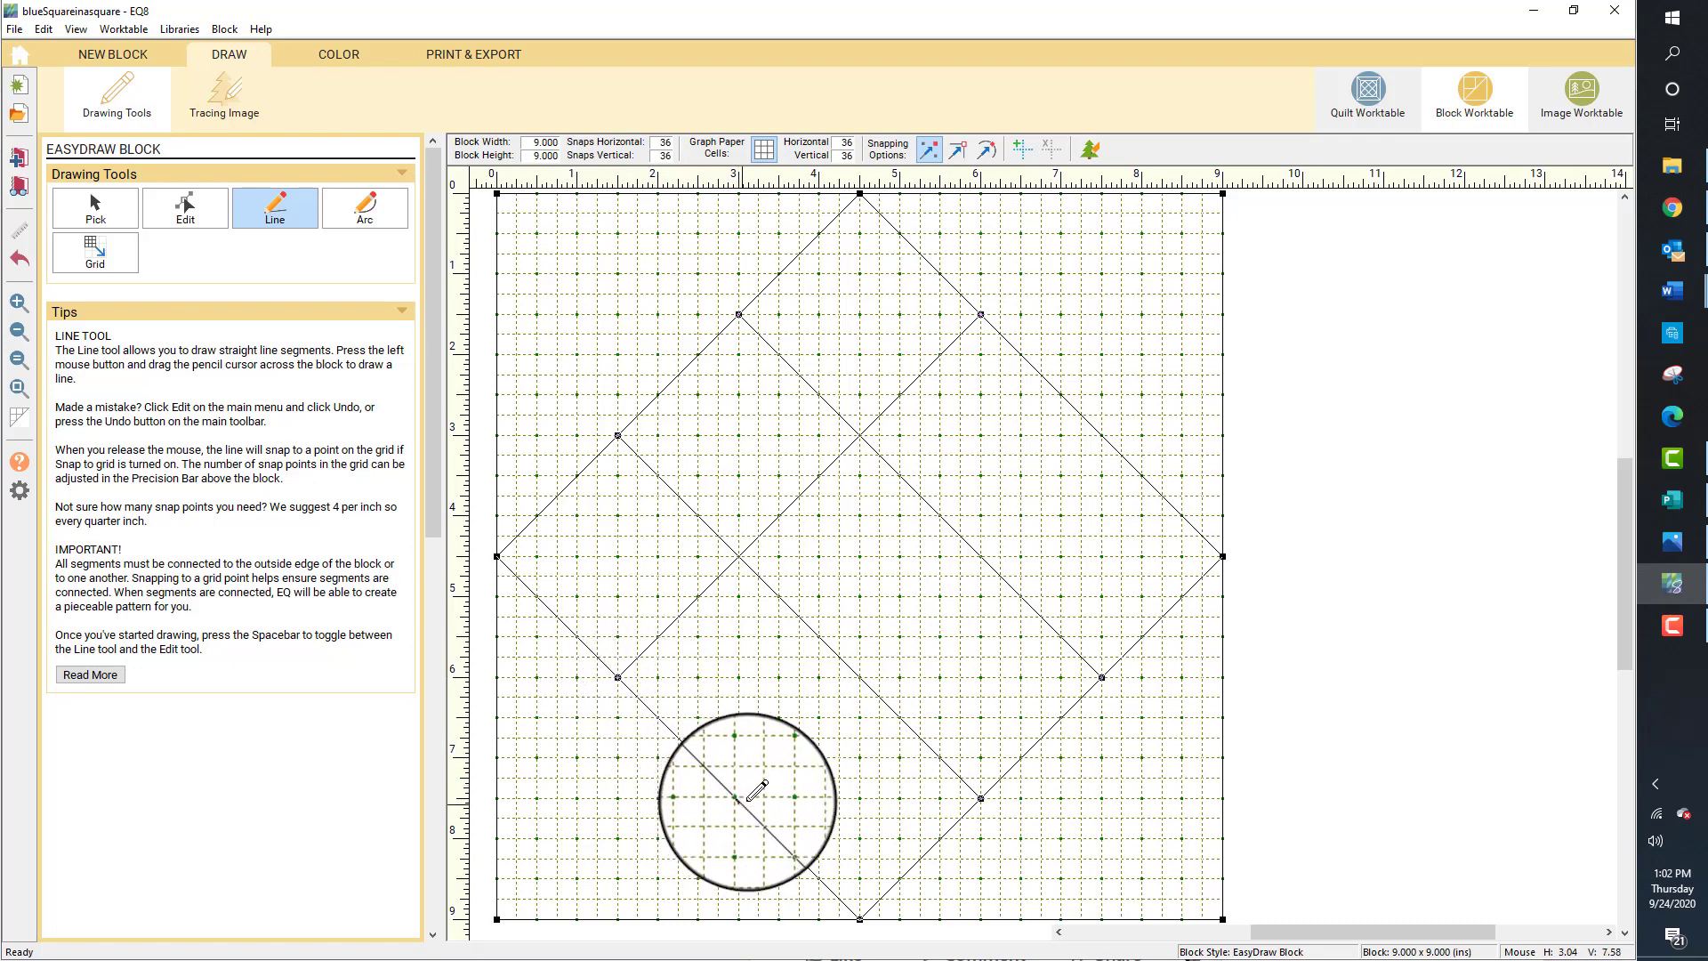
{"action": "mouse_move", "coordinate": [739, 797]}
{"action": "left_mouse_down"}
{"action": "mouse_move", "coordinate": [1067, 450]}
{"action": "mouse_move", "coordinate": [1126, 512]}
{"action": "mouse_move", "coordinate": [1102, 435]}
{"action": "left_mouse_up"}
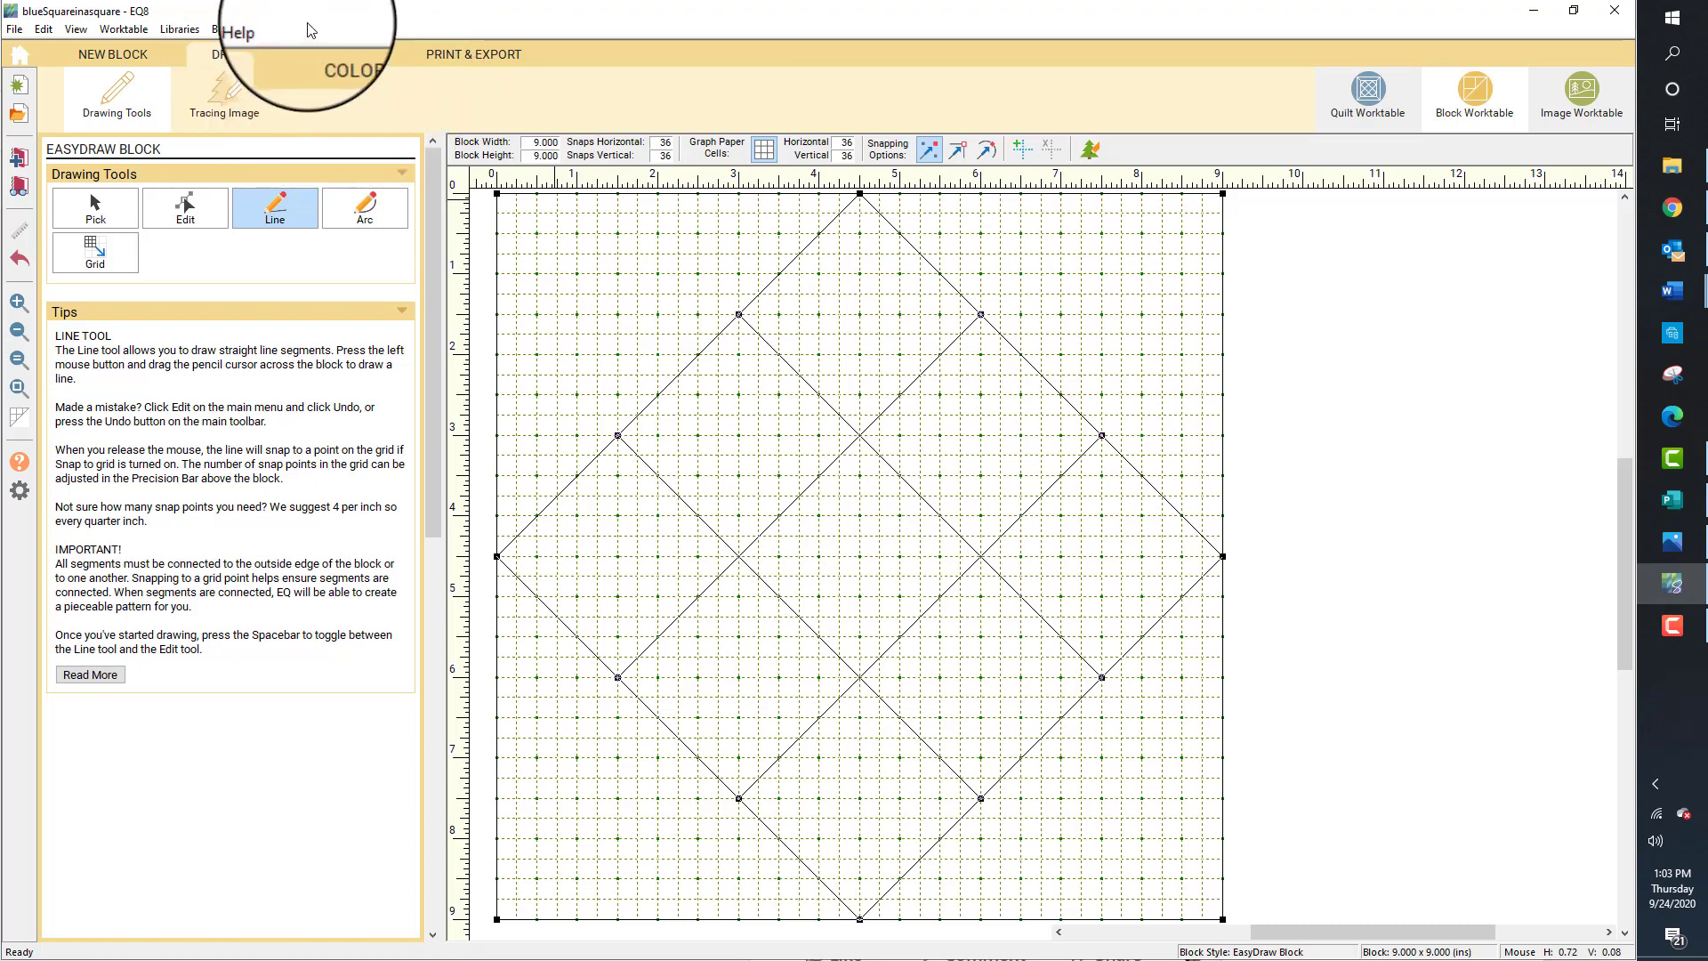
Paint the nine-patch's top corner square medium blue, its upper-left middle square dotted turquoise, and its left corner square navy
{"action": "left_click", "coordinate": [339, 54]}
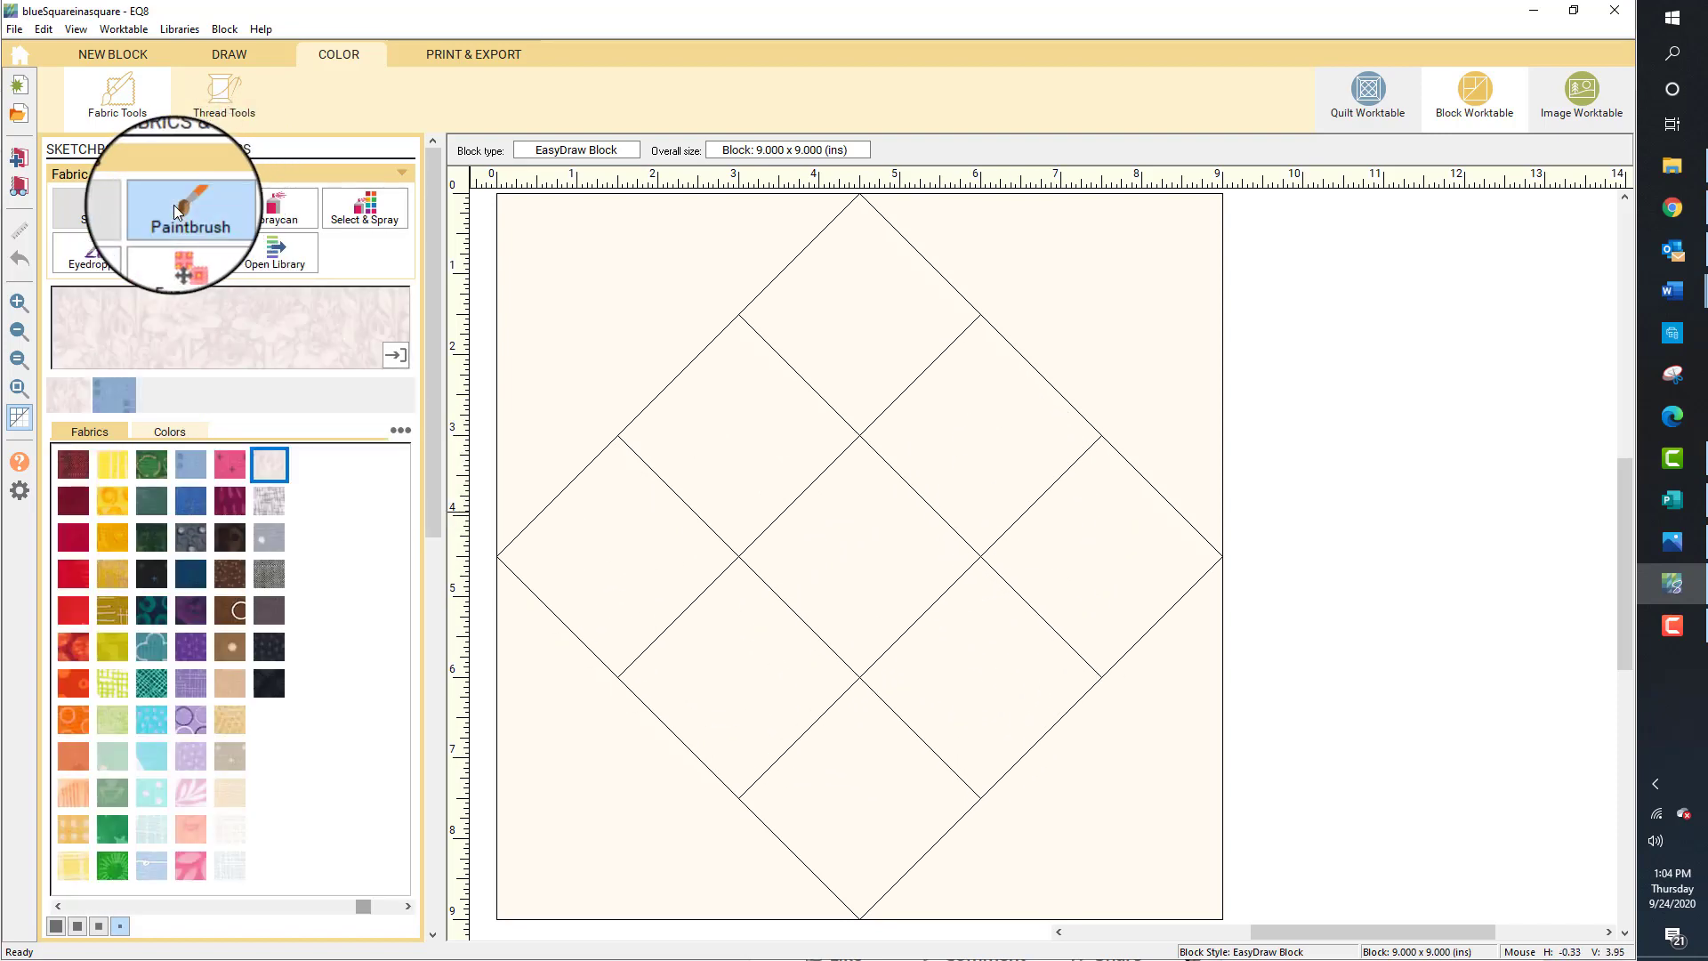
{"action": "left_click", "coordinate": [196, 500]}
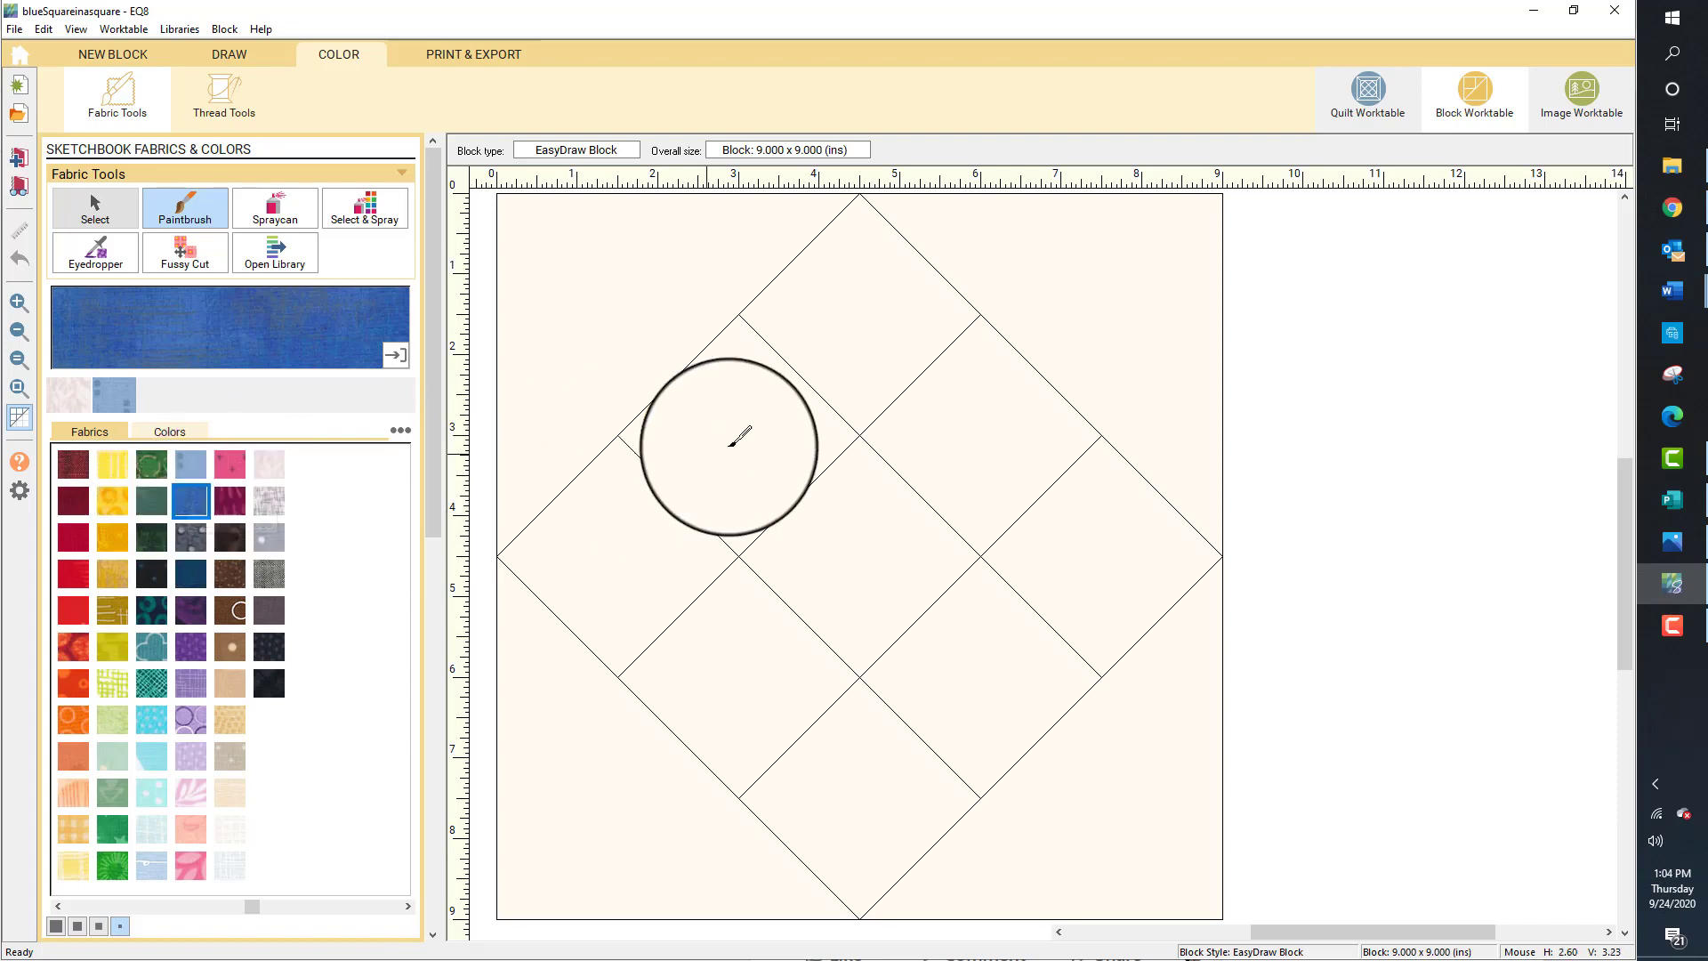
{"action": "left_click", "coordinate": [869, 302]}
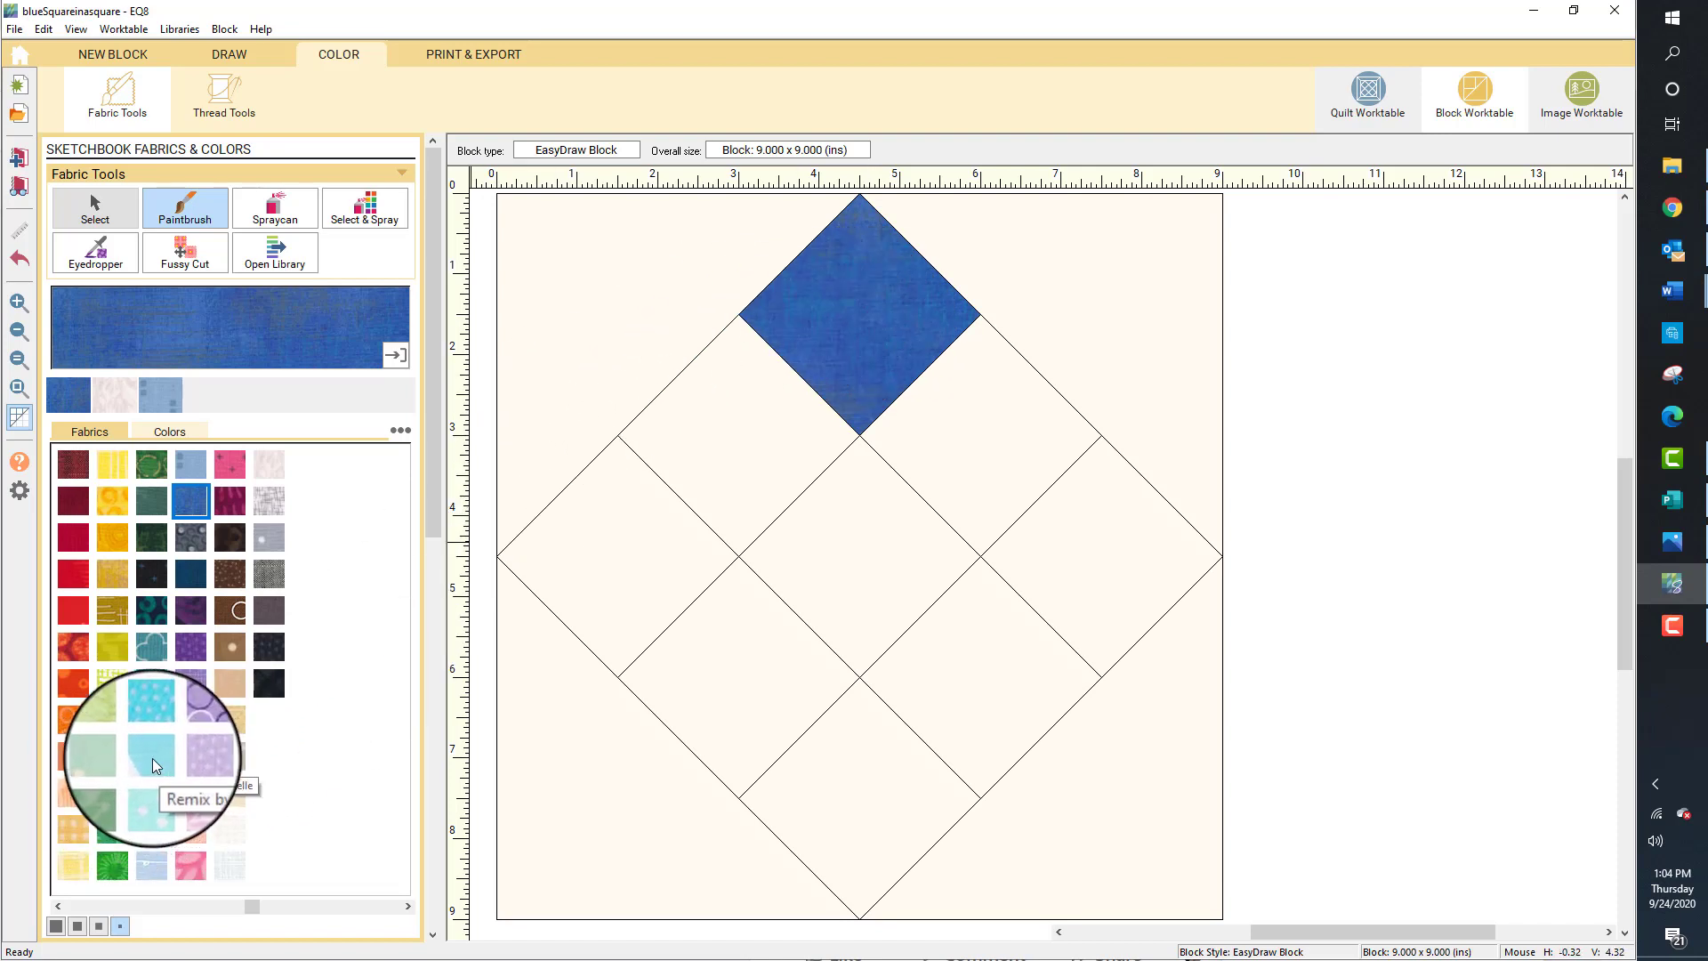
{"action": "left_click", "coordinate": [152, 713]}
{"action": "left_click", "coordinate": [763, 438]}
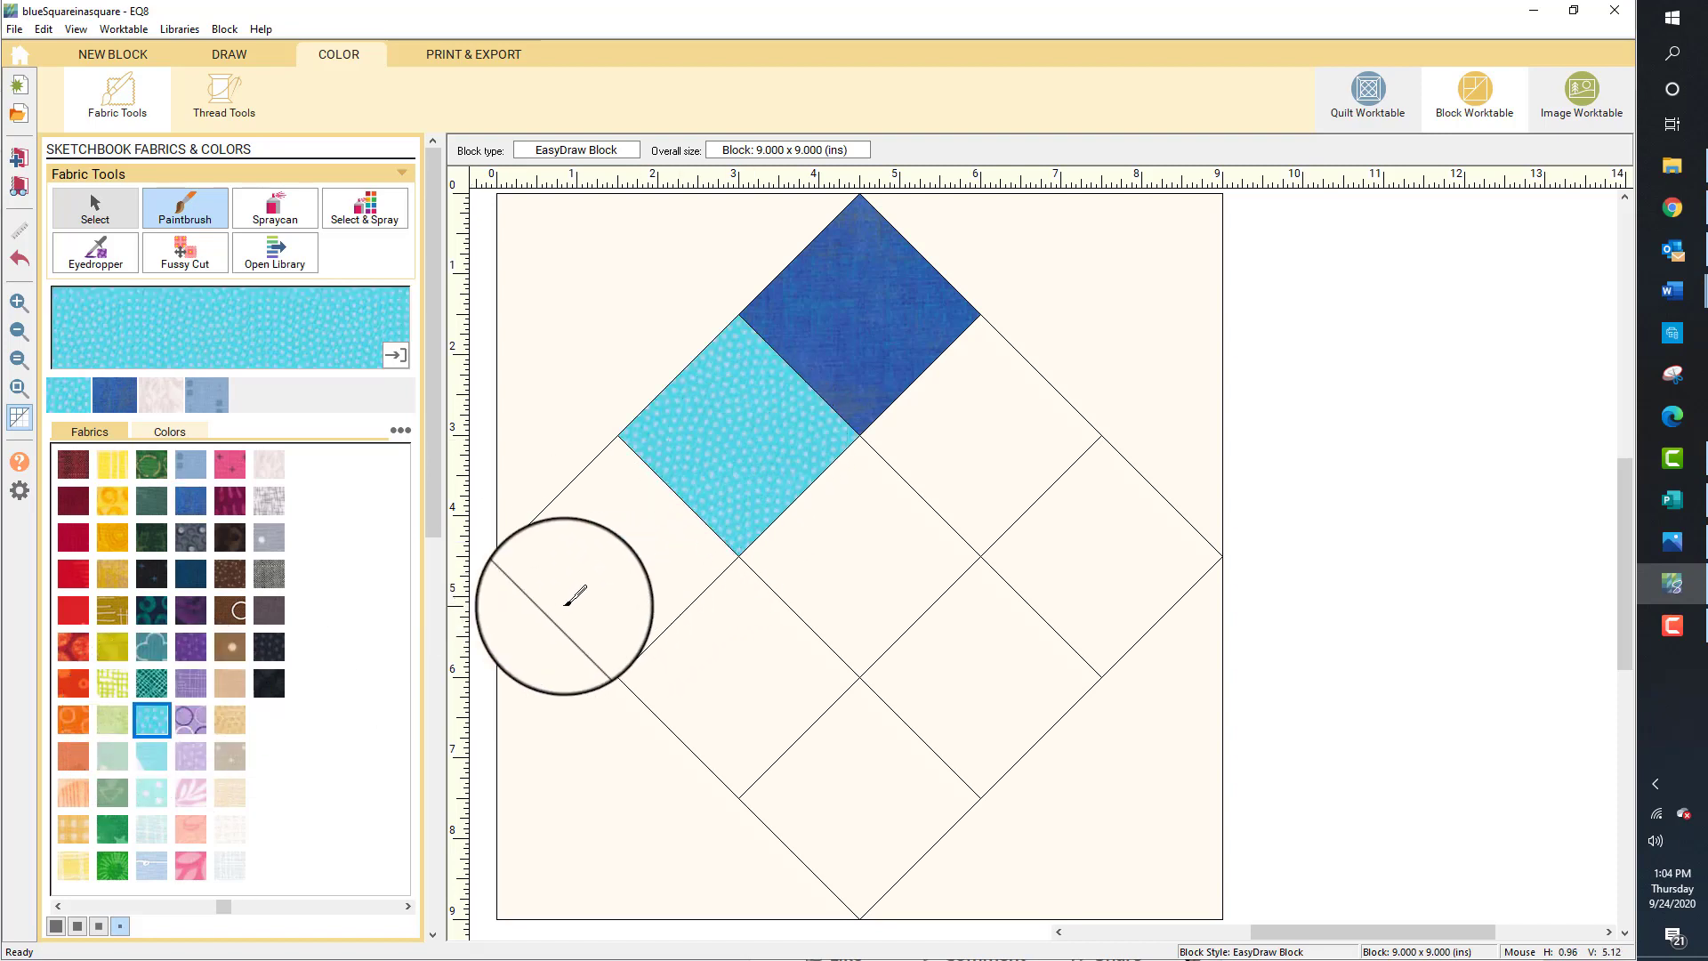
{"action": "left_click", "coordinate": [194, 574]}
{"action": "left_click", "coordinate": [658, 556]}
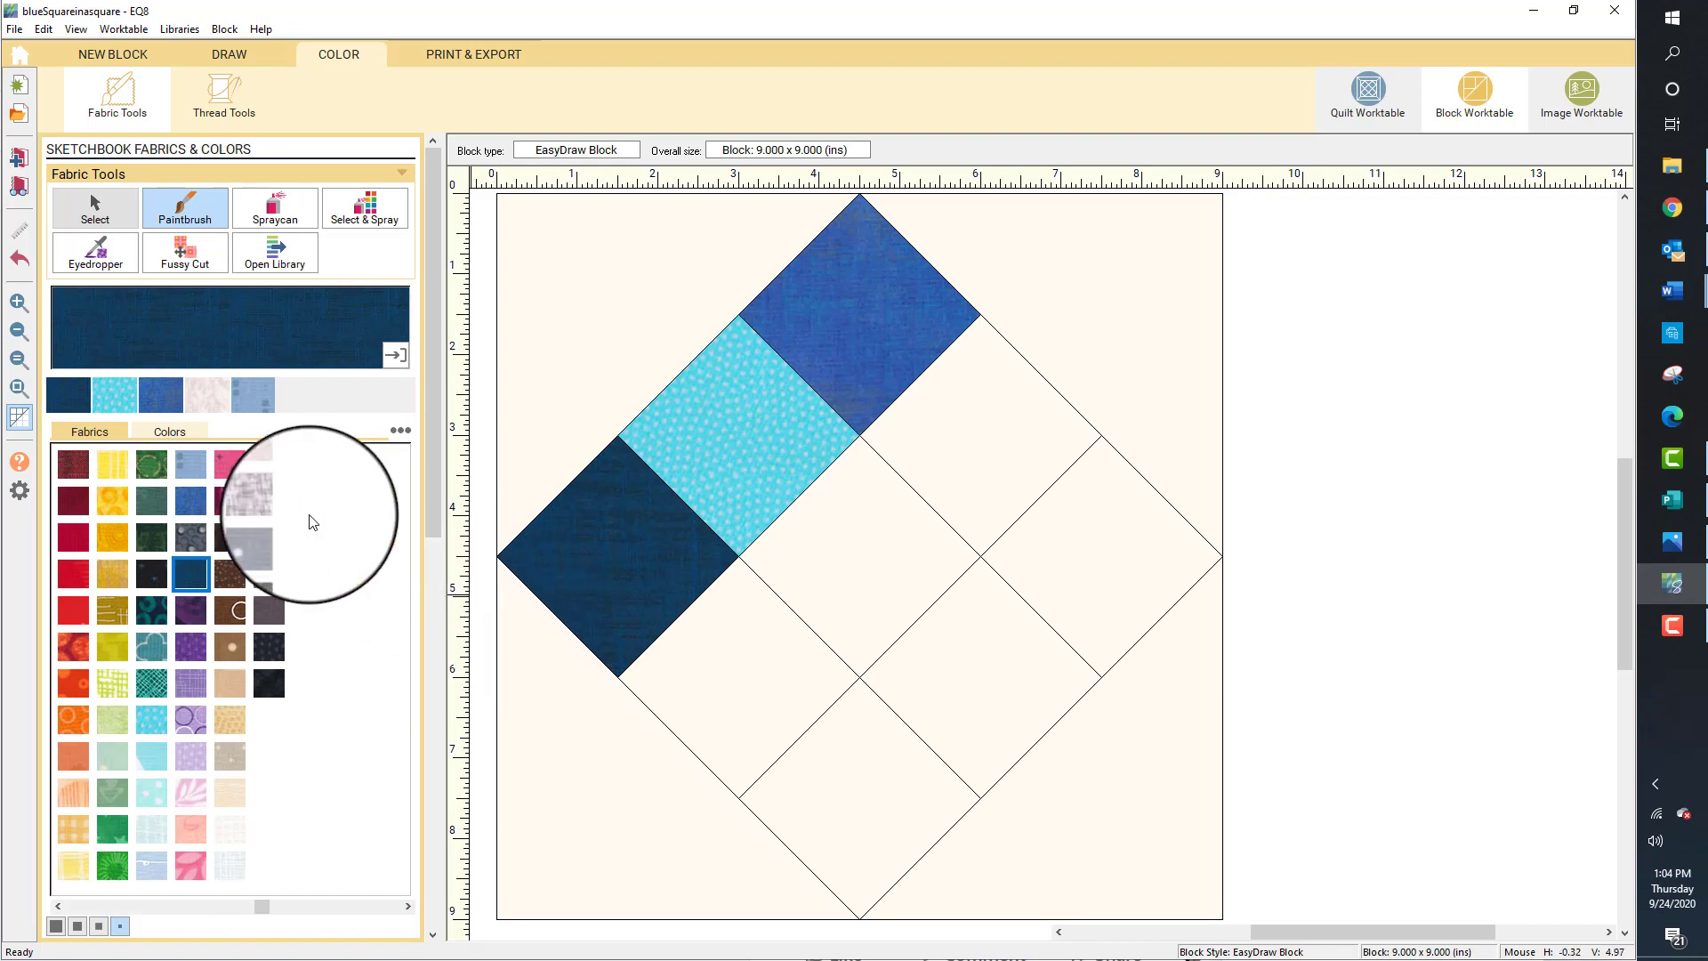
Paint the lower-left middle square light slate blue, the upper-right middle square dotted pale aqua, and the lower-right middle square striped pale blue
{"action": "left_click", "coordinate": [188, 463]}
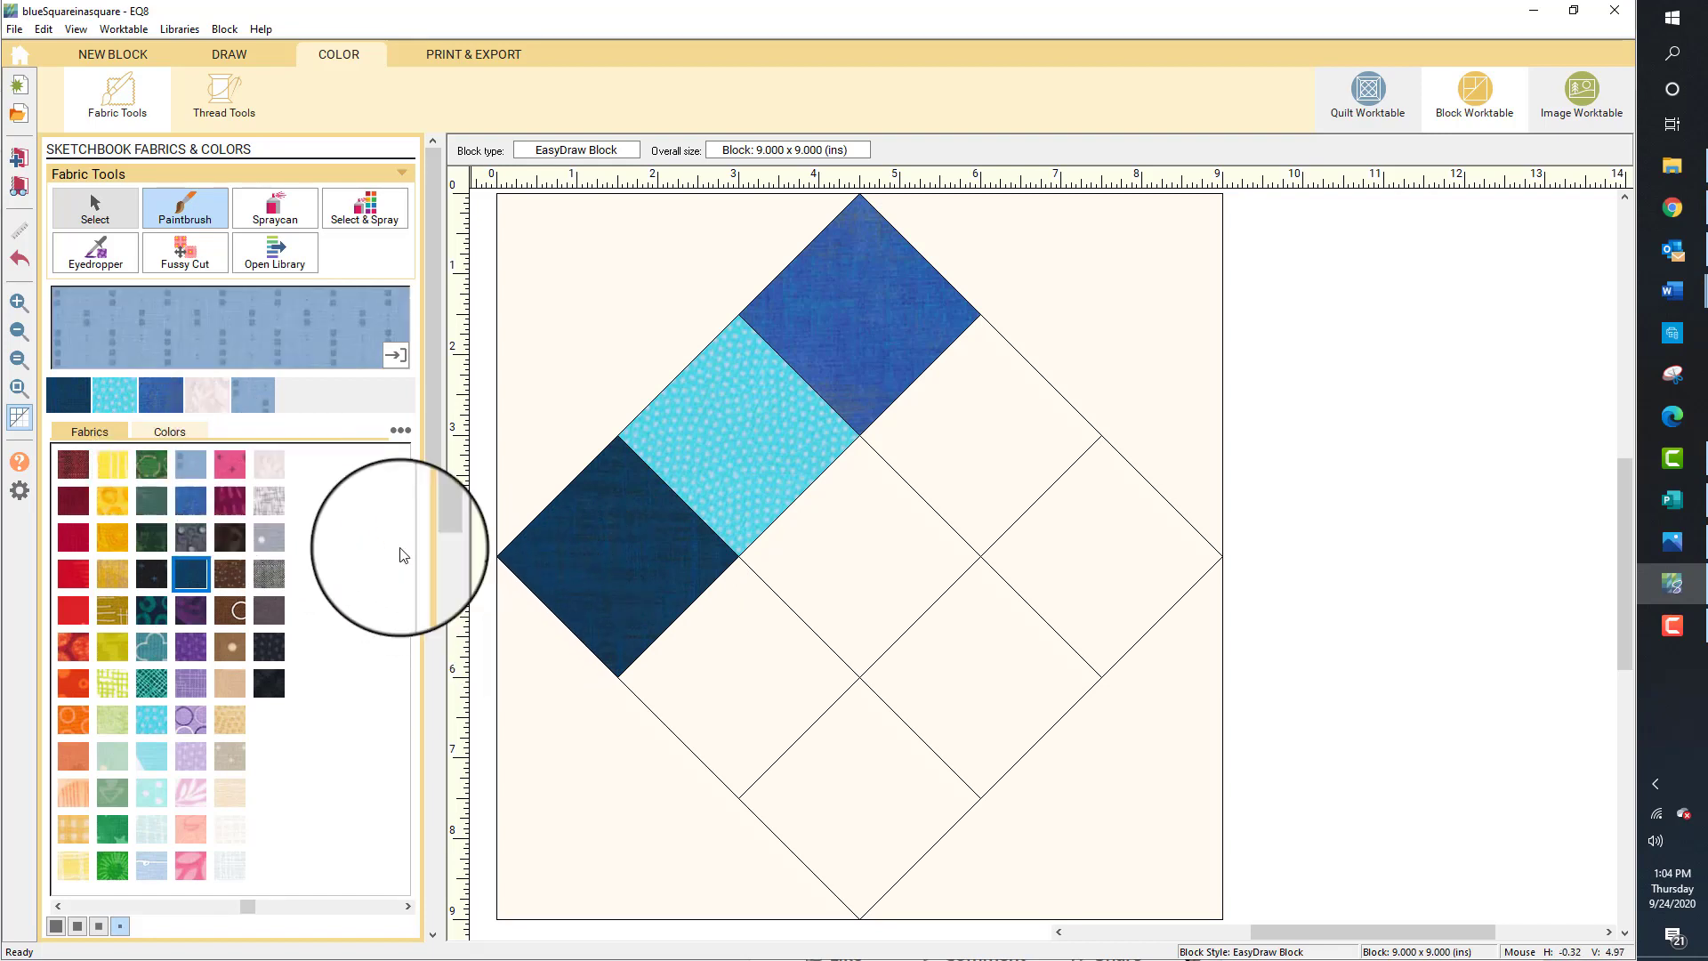
{"action": "left_click", "coordinate": [808, 705]}
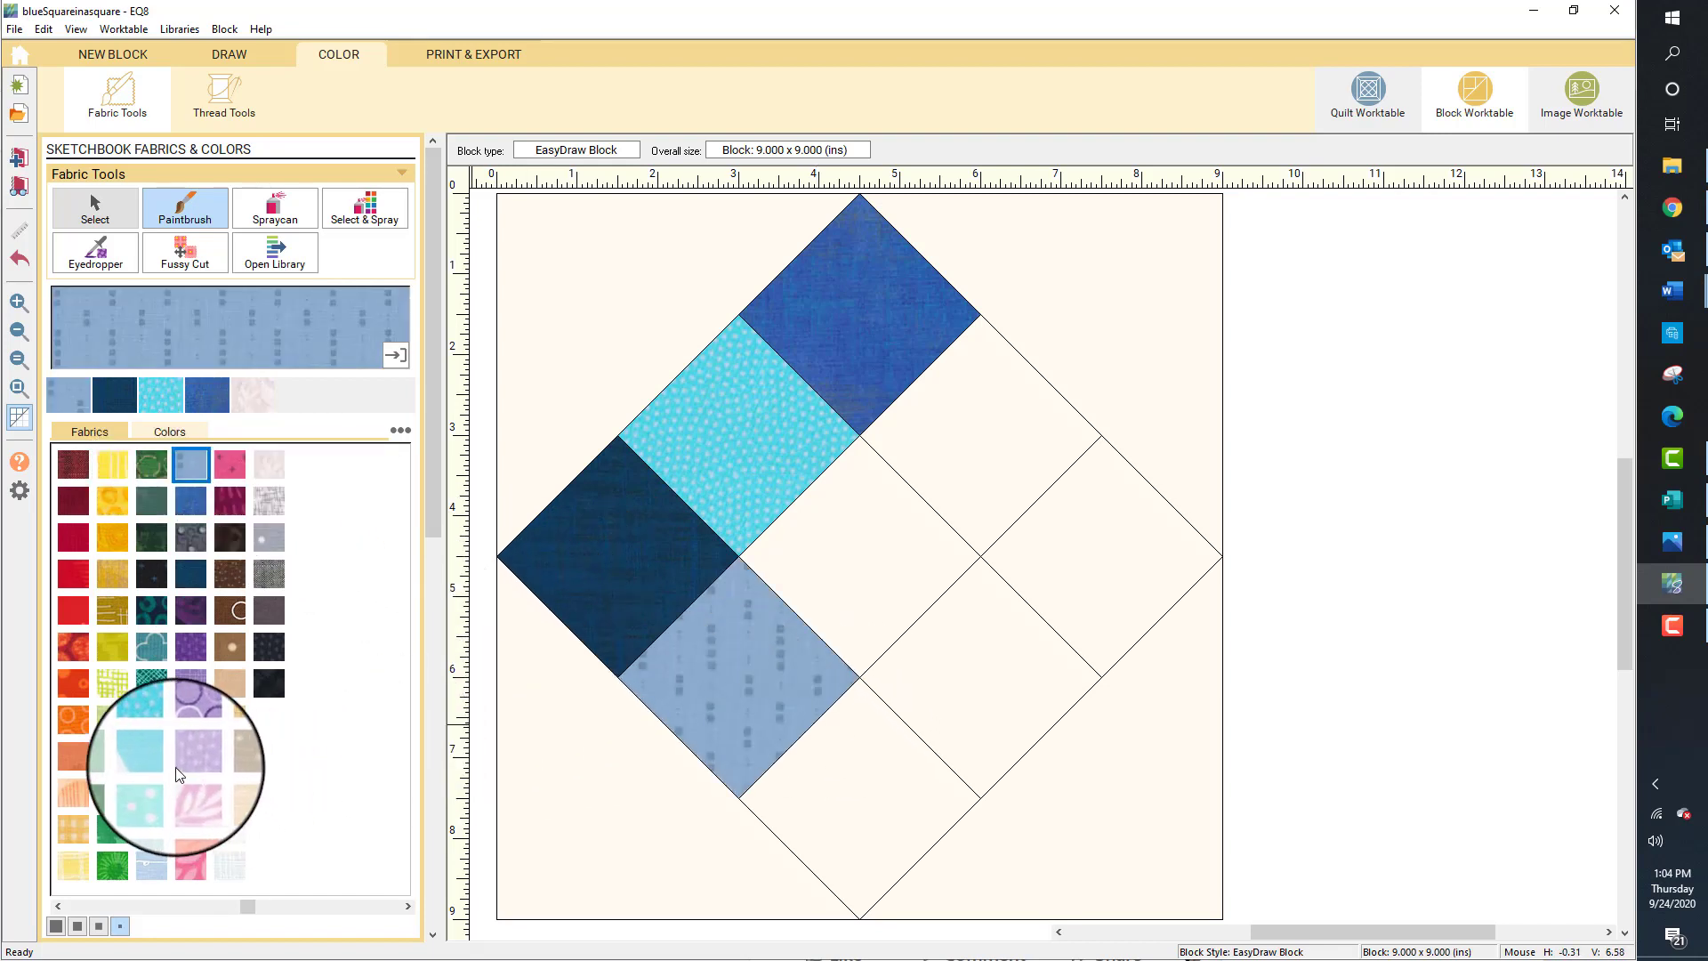
{"action": "left_click", "coordinate": [148, 793]}
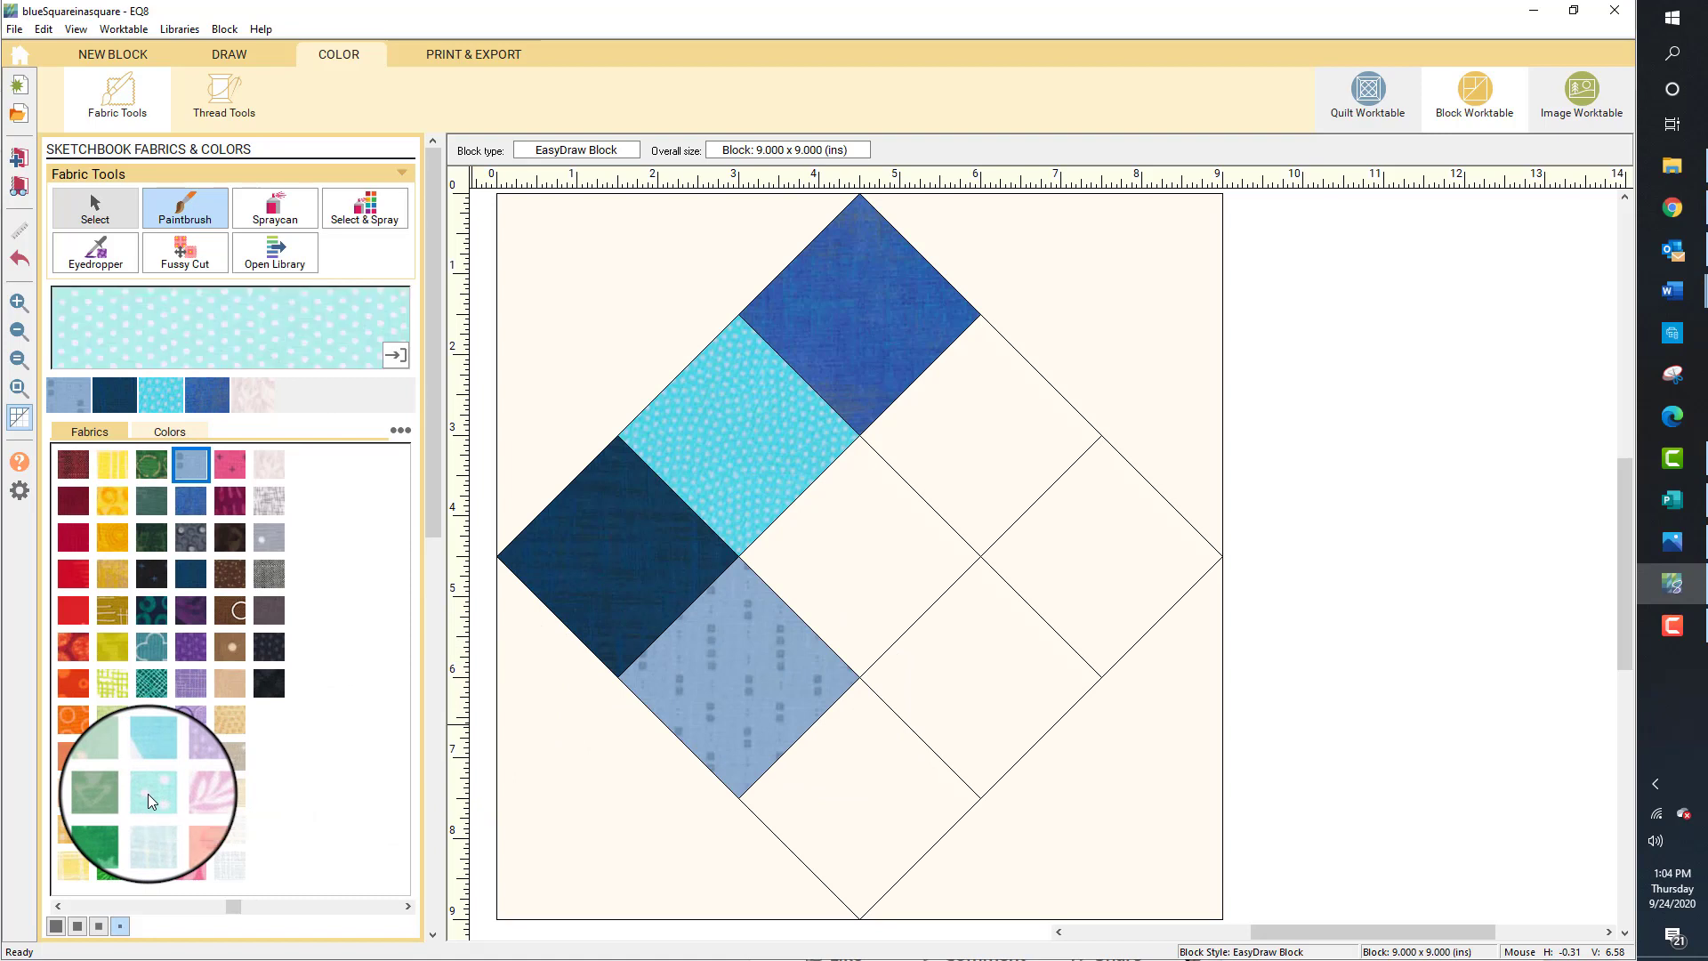
{"action": "left_click", "coordinate": [1009, 426]}
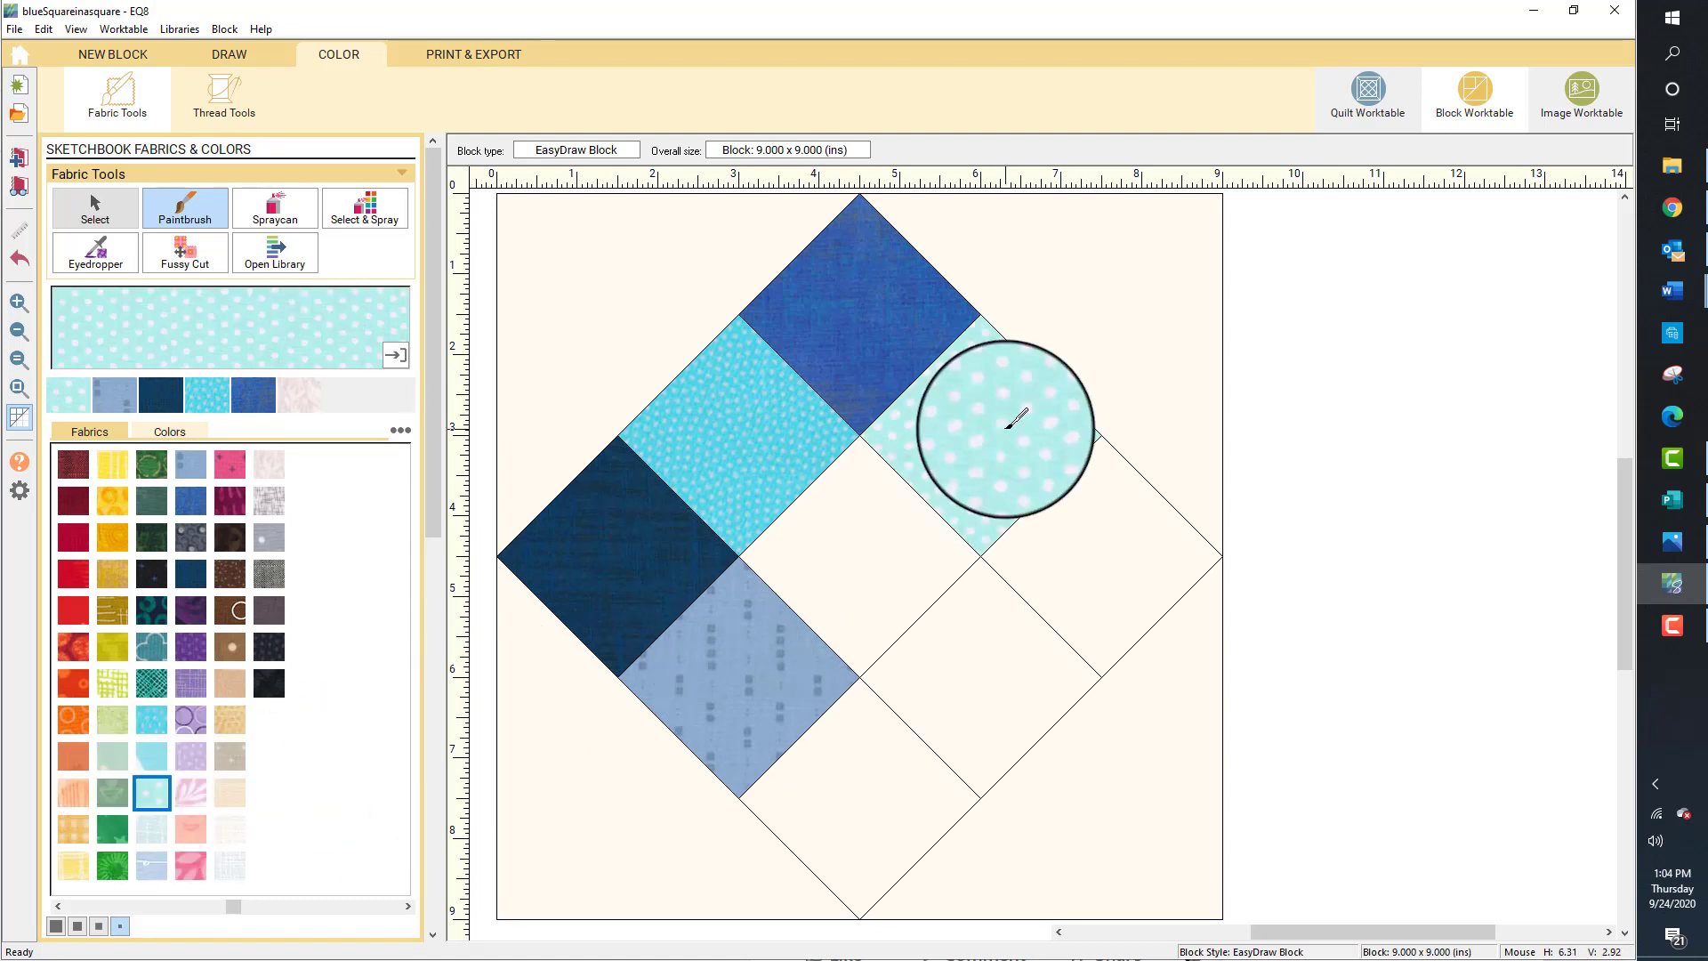
{"action": "left_click", "coordinate": [151, 867]}
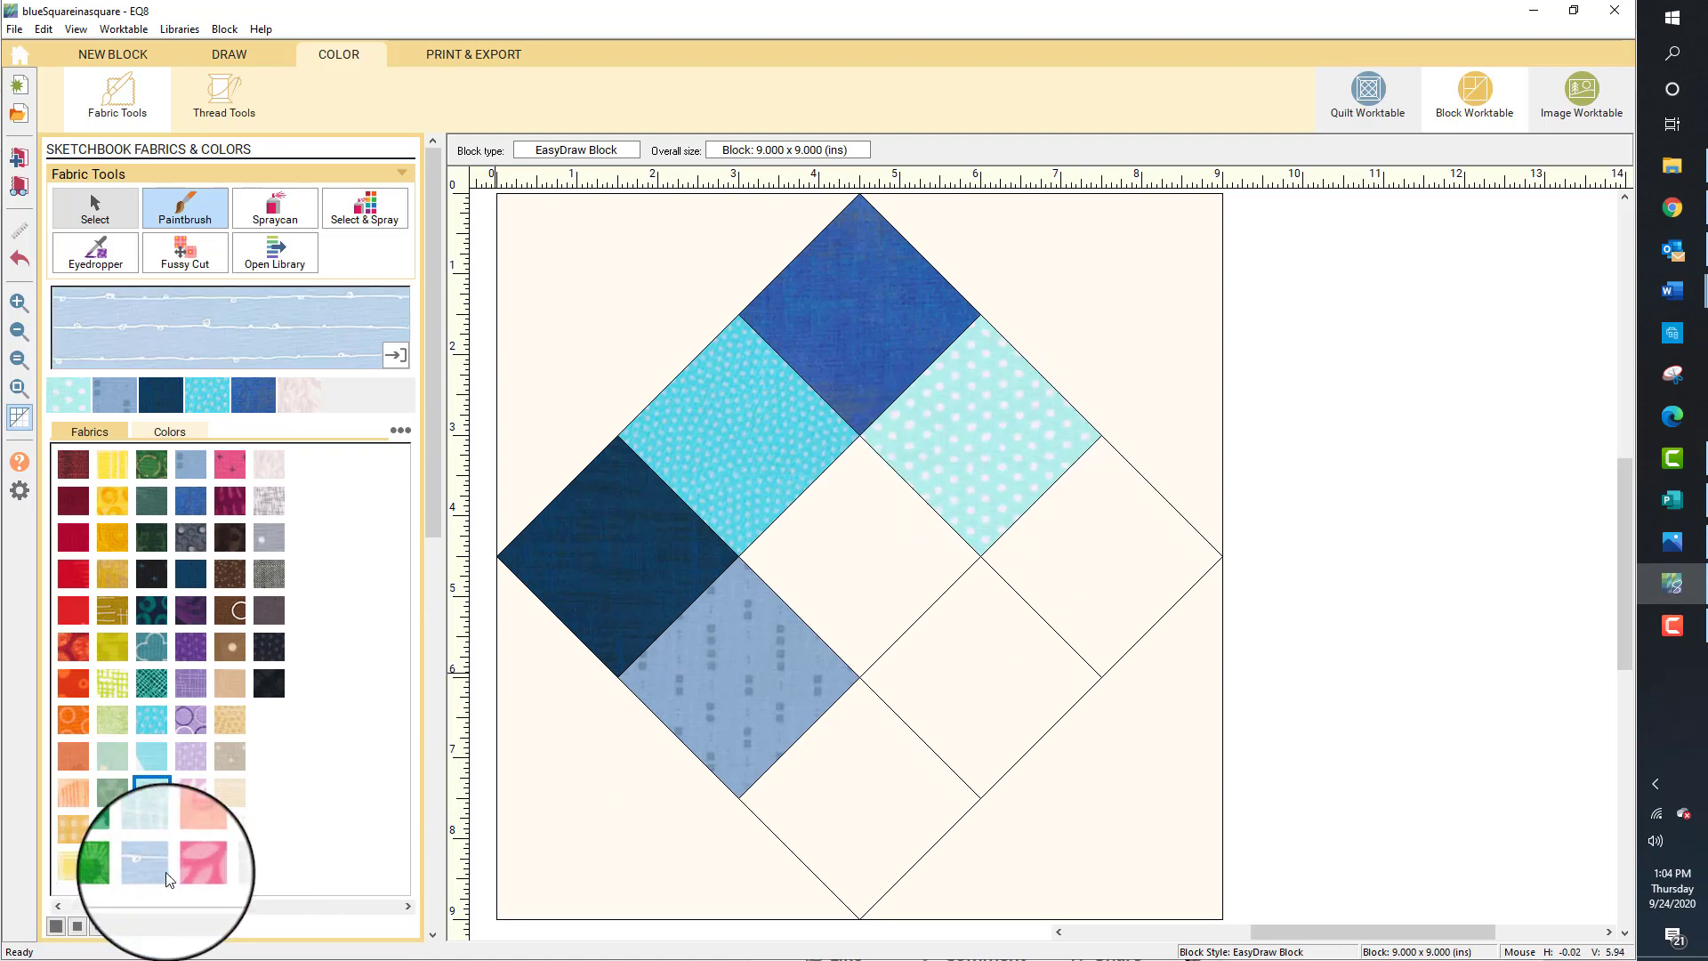
{"action": "left_click", "coordinate": [981, 688]}
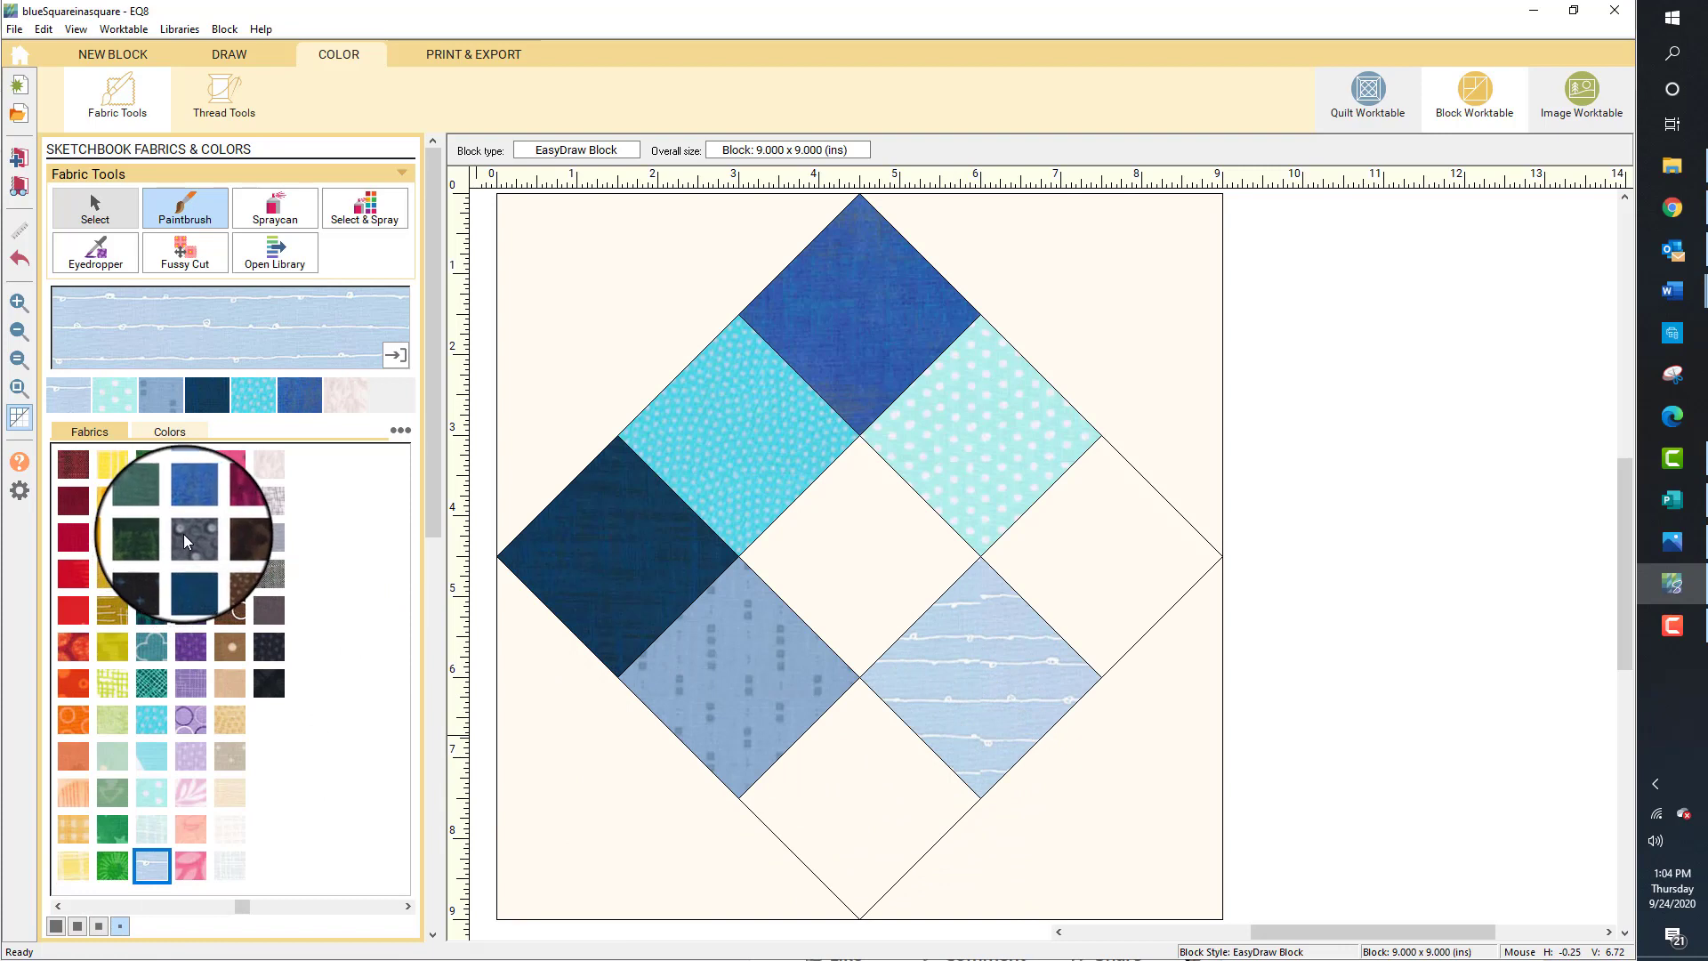
Paint the nine-patch's right corner square teal quatrefoil and its bottom corner square dark teal with circles
{"action": "left_click", "coordinate": [153, 646]}
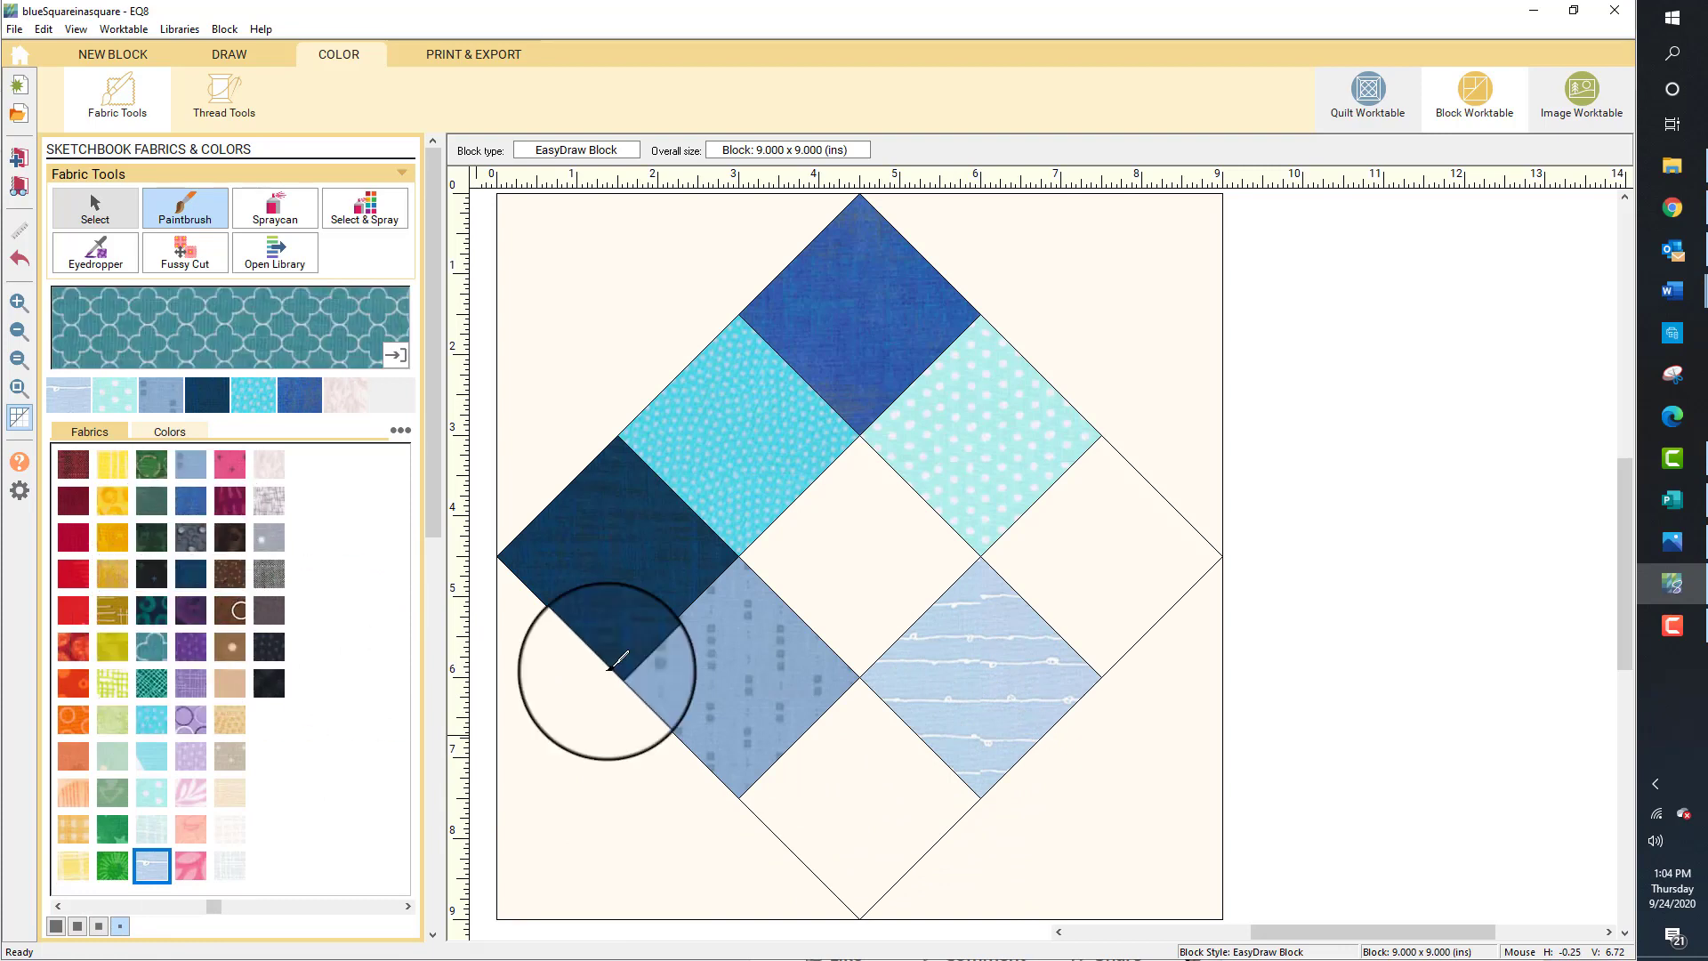
{"action": "left_click", "coordinate": [1156, 564]}
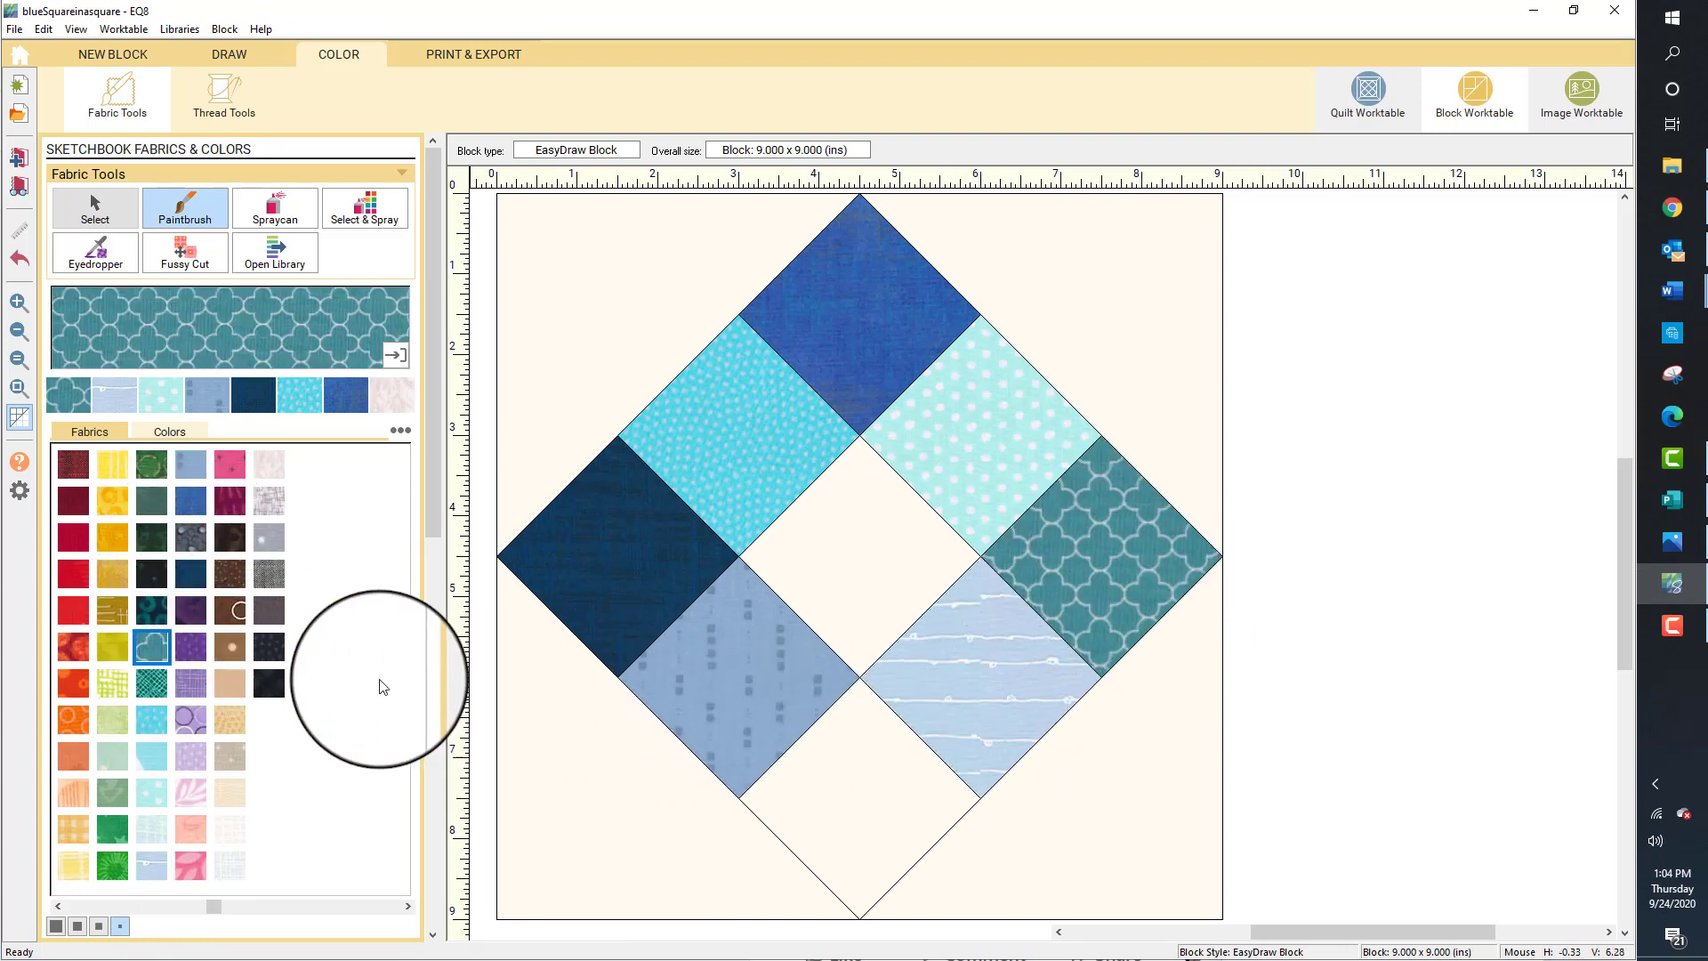
{"action": "left_click", "coordinate": [150, 607]}
{"action": "left_click", "coordinate": [917, 792]}
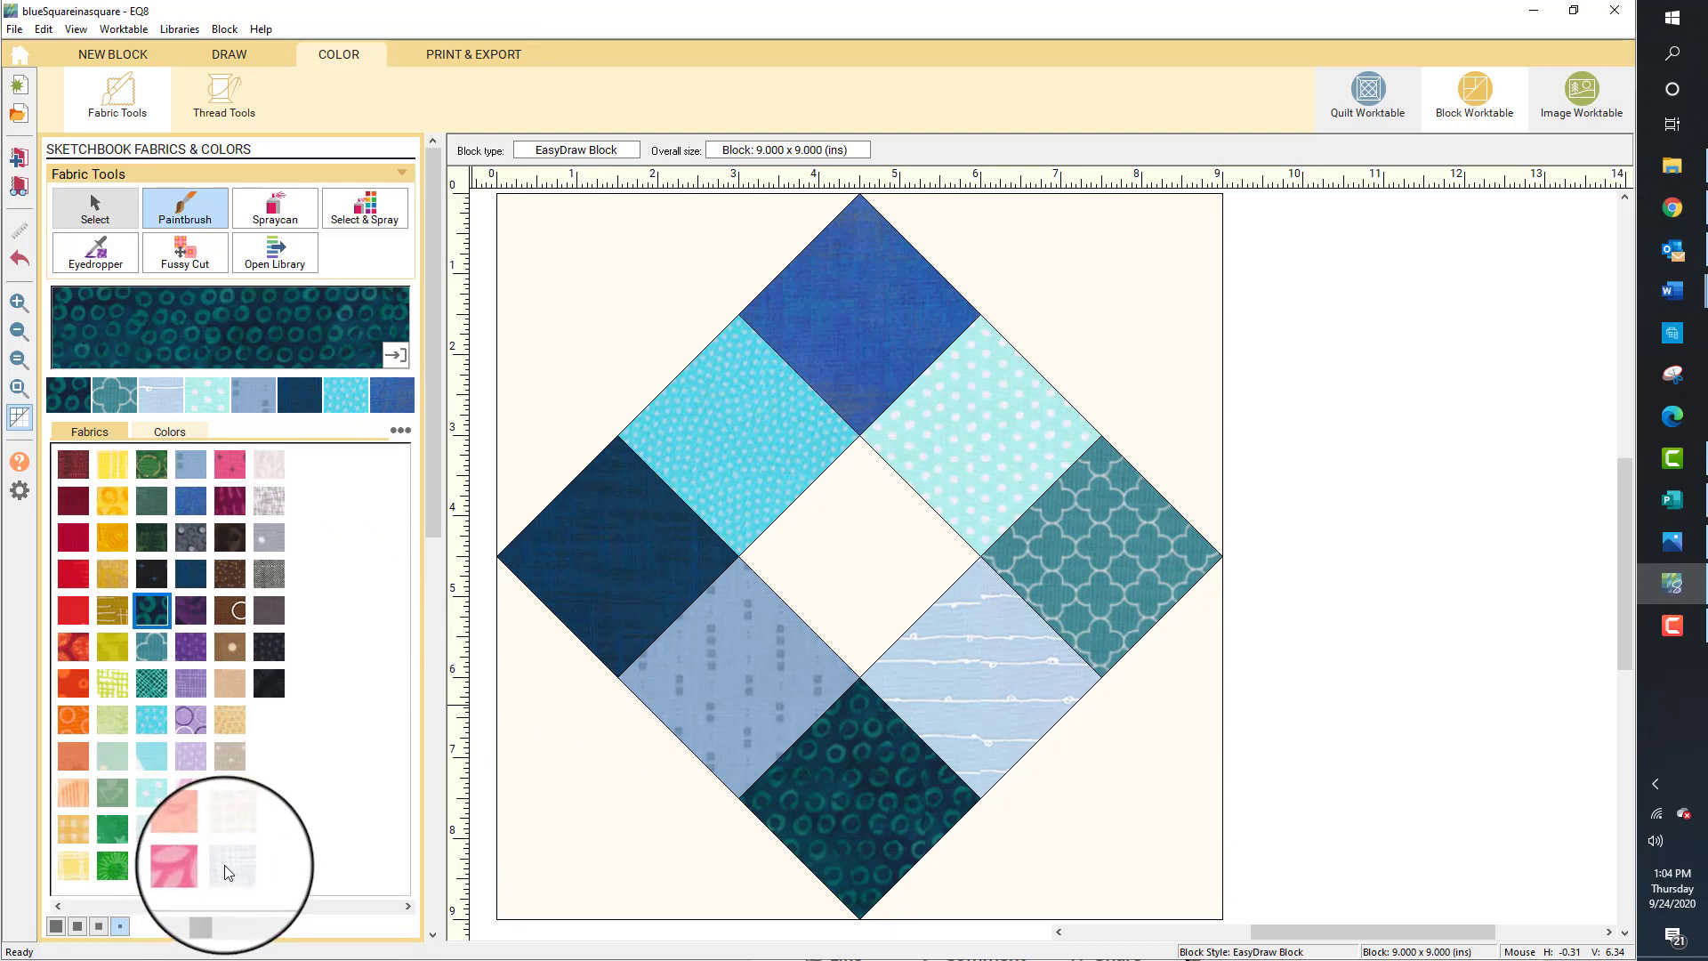
Paint the block's four background corner triangles and the nine-patch's center square with the off-white textured fabric
{"action": "left_click", "coordinate": [229, 834]}
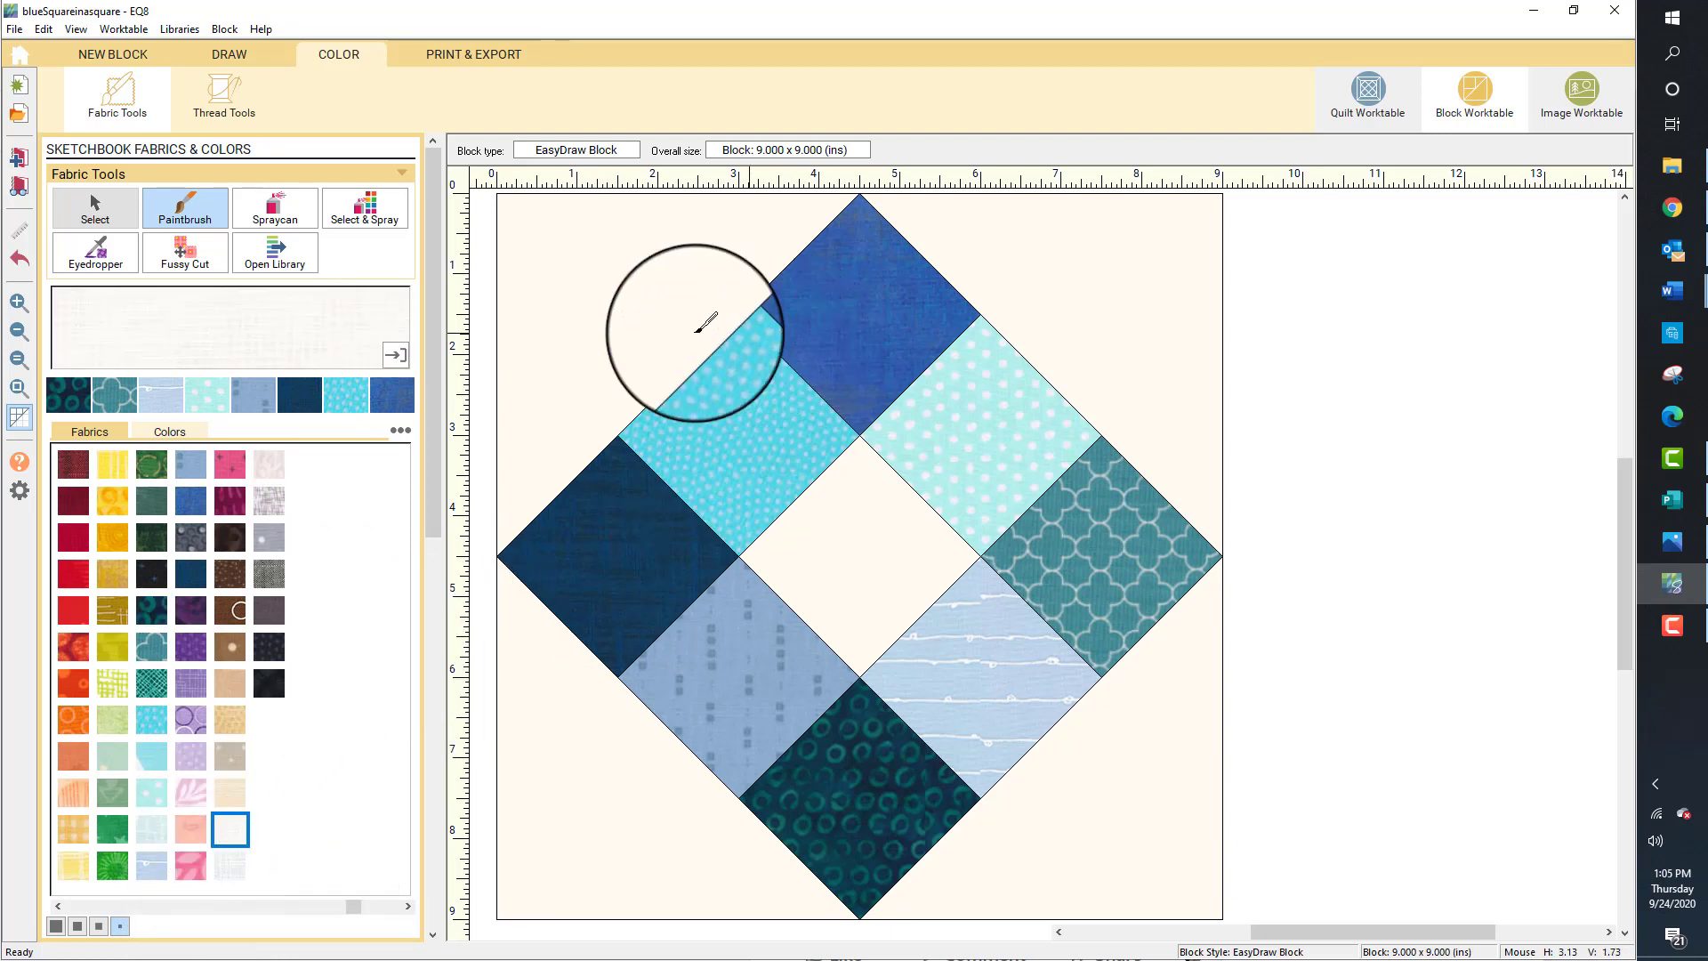
{"action": "left_click", "coordinate": [644, 327]}
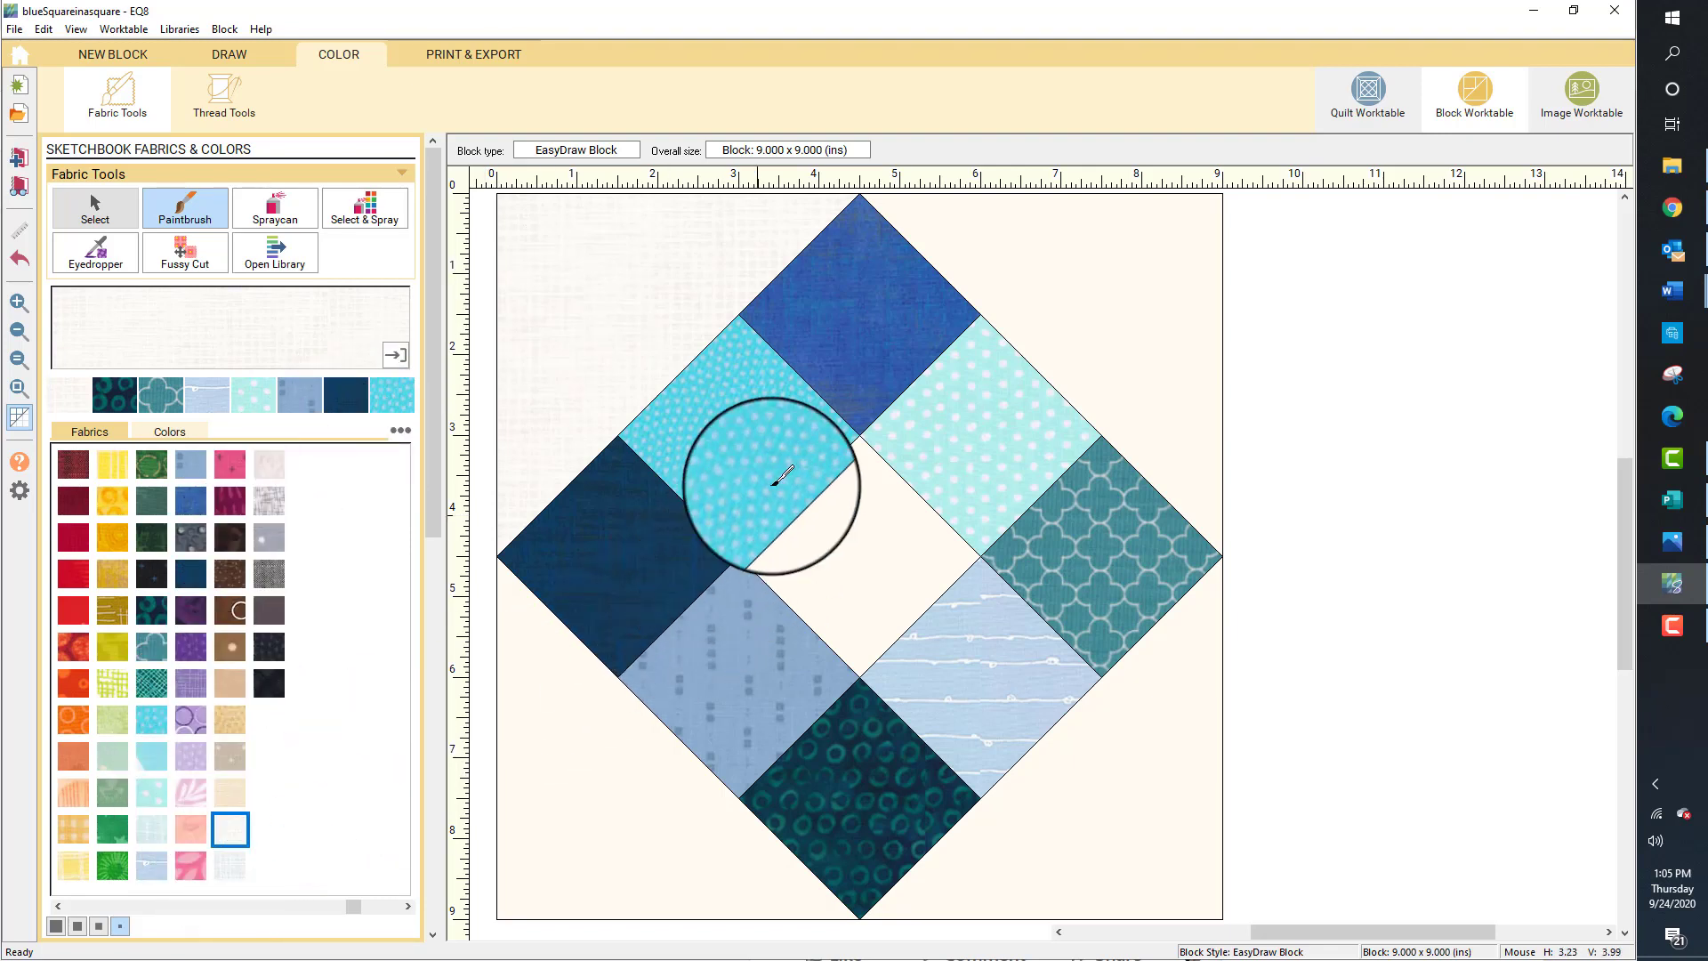
{"action": "left_click", "coordinate": [880, 520]}
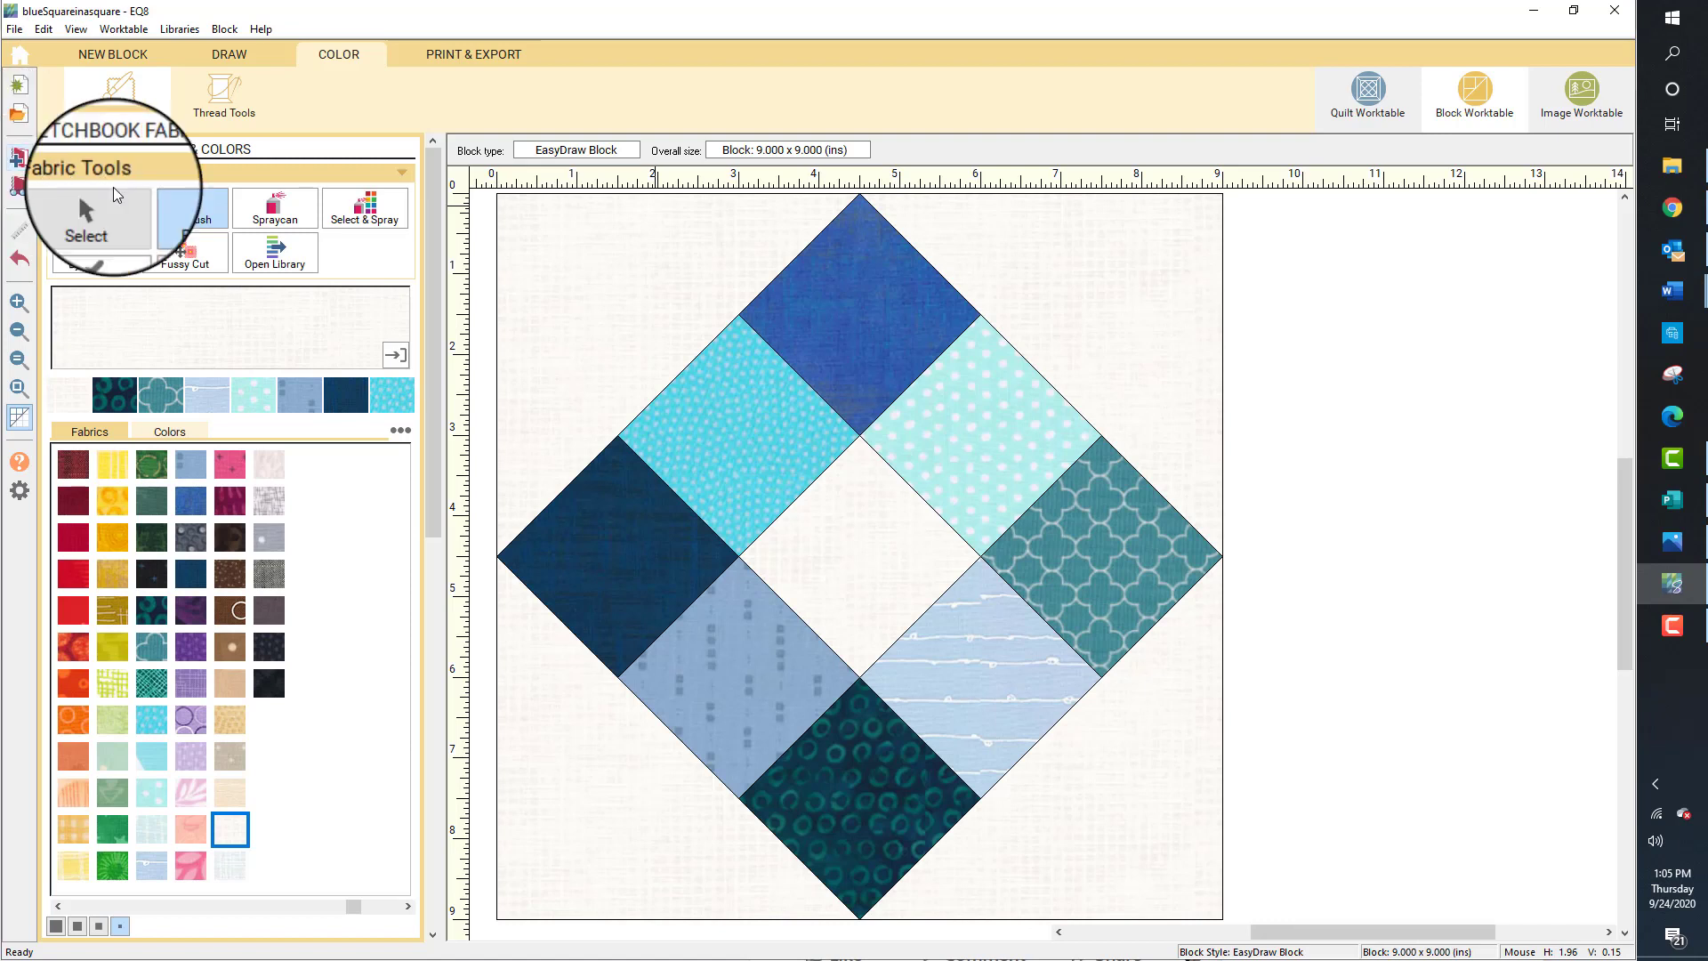
Switch to the Quilt Worktable and set the on-point layout to 7 blocks horizontally and 7 blocks vertically
{"action": "left_click", "coordinate": [1374, 93]}
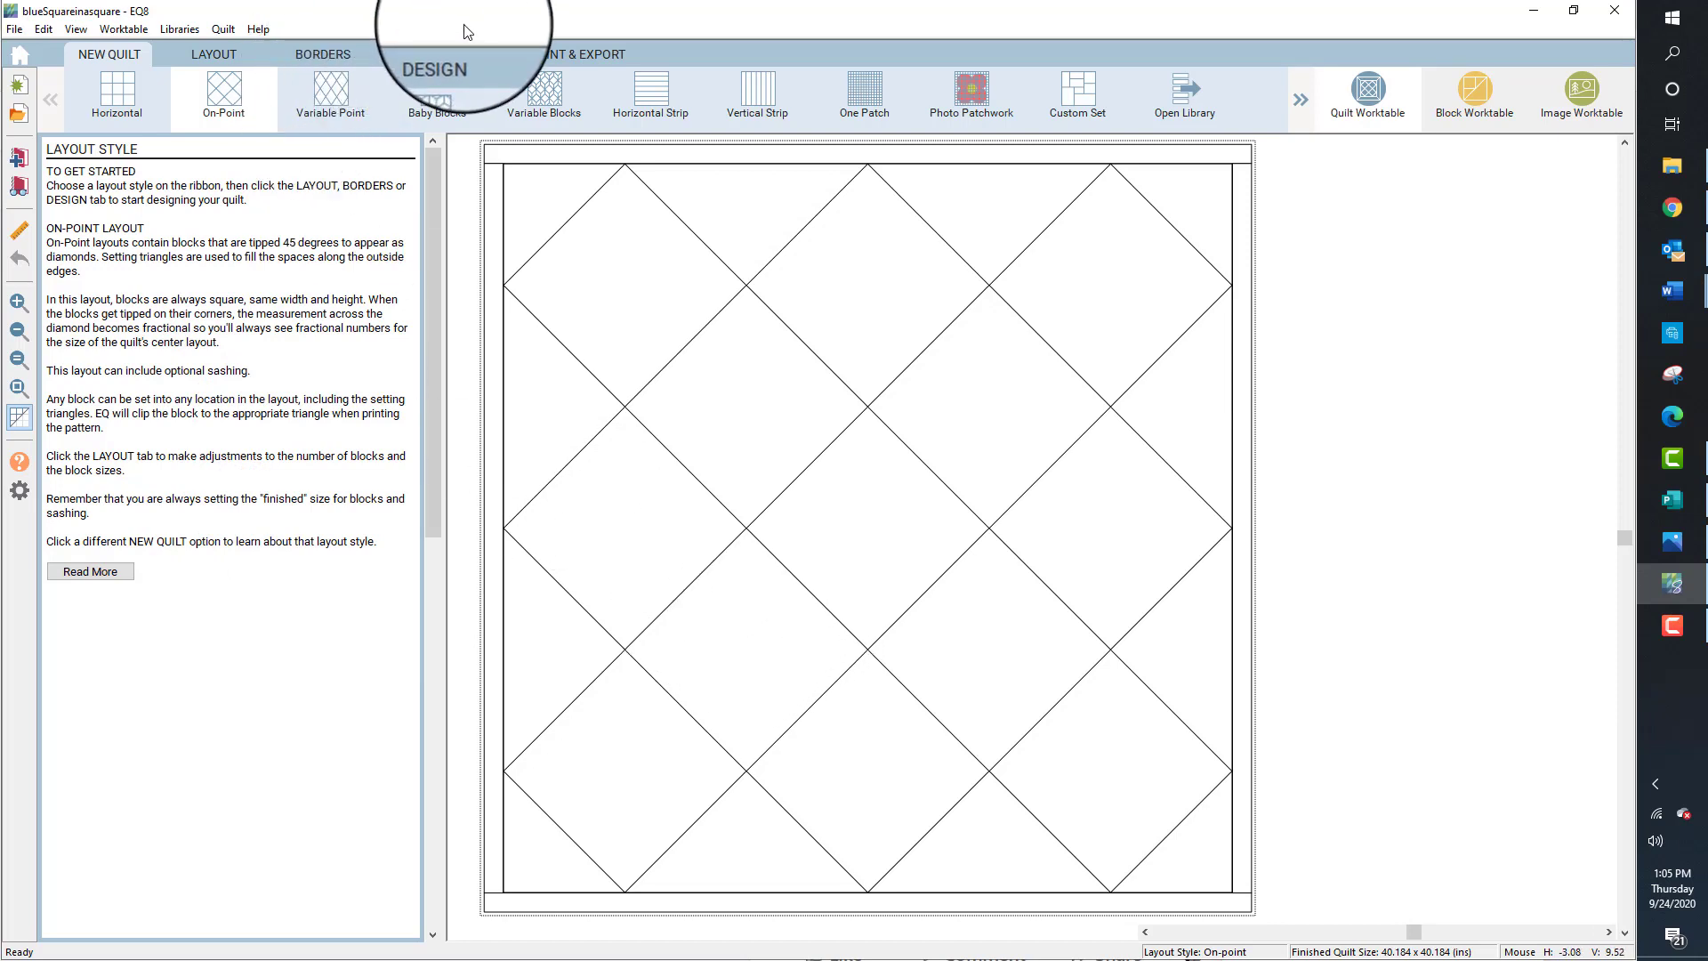
{"action": "left_click", "coordinate": [212, 53]}
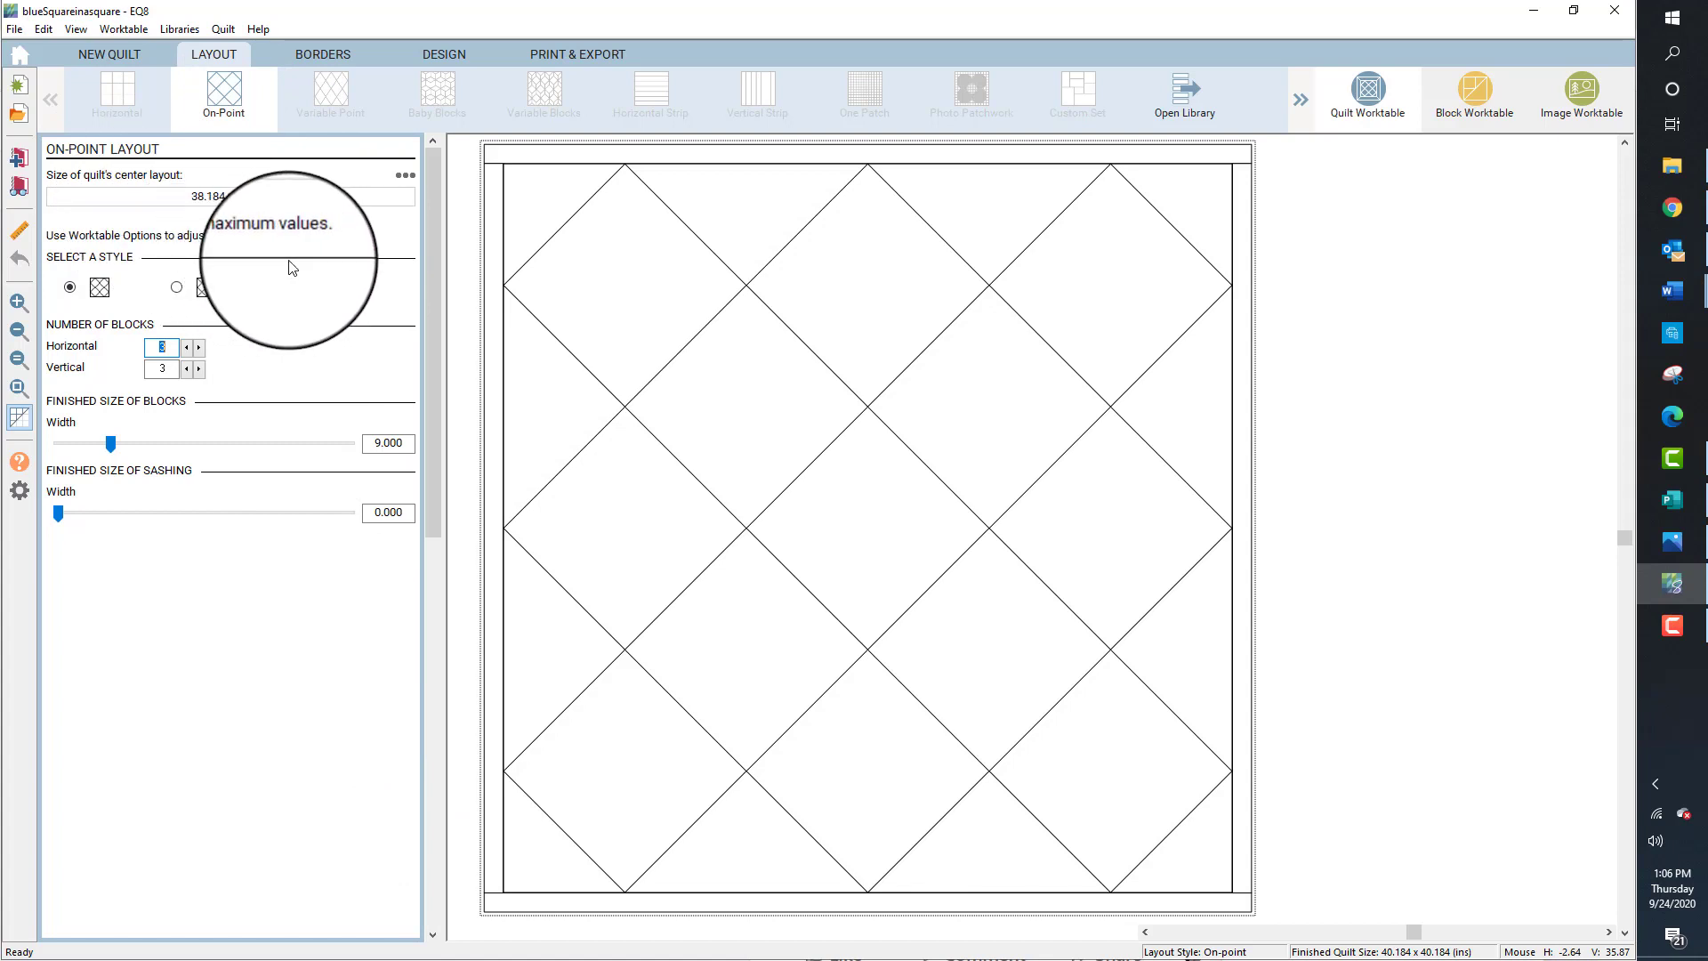
{"action": "left_click", "coordinate": [202, 351]}
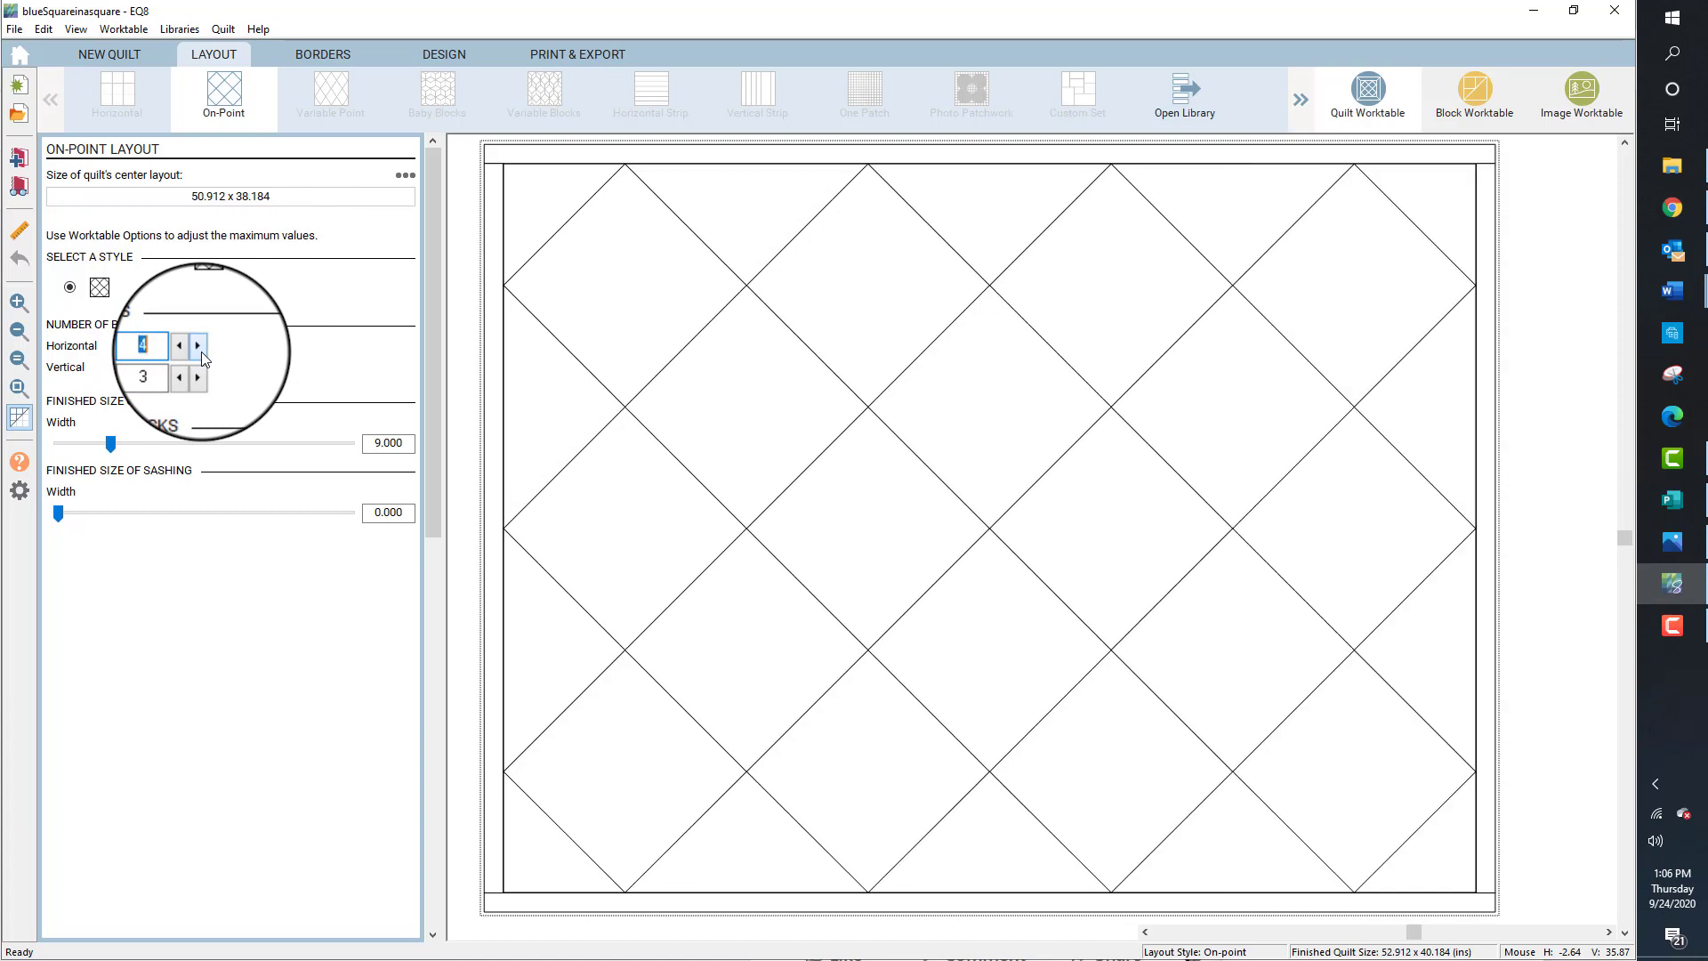
{"action": "left_click", "coordinate": [201, 351]}
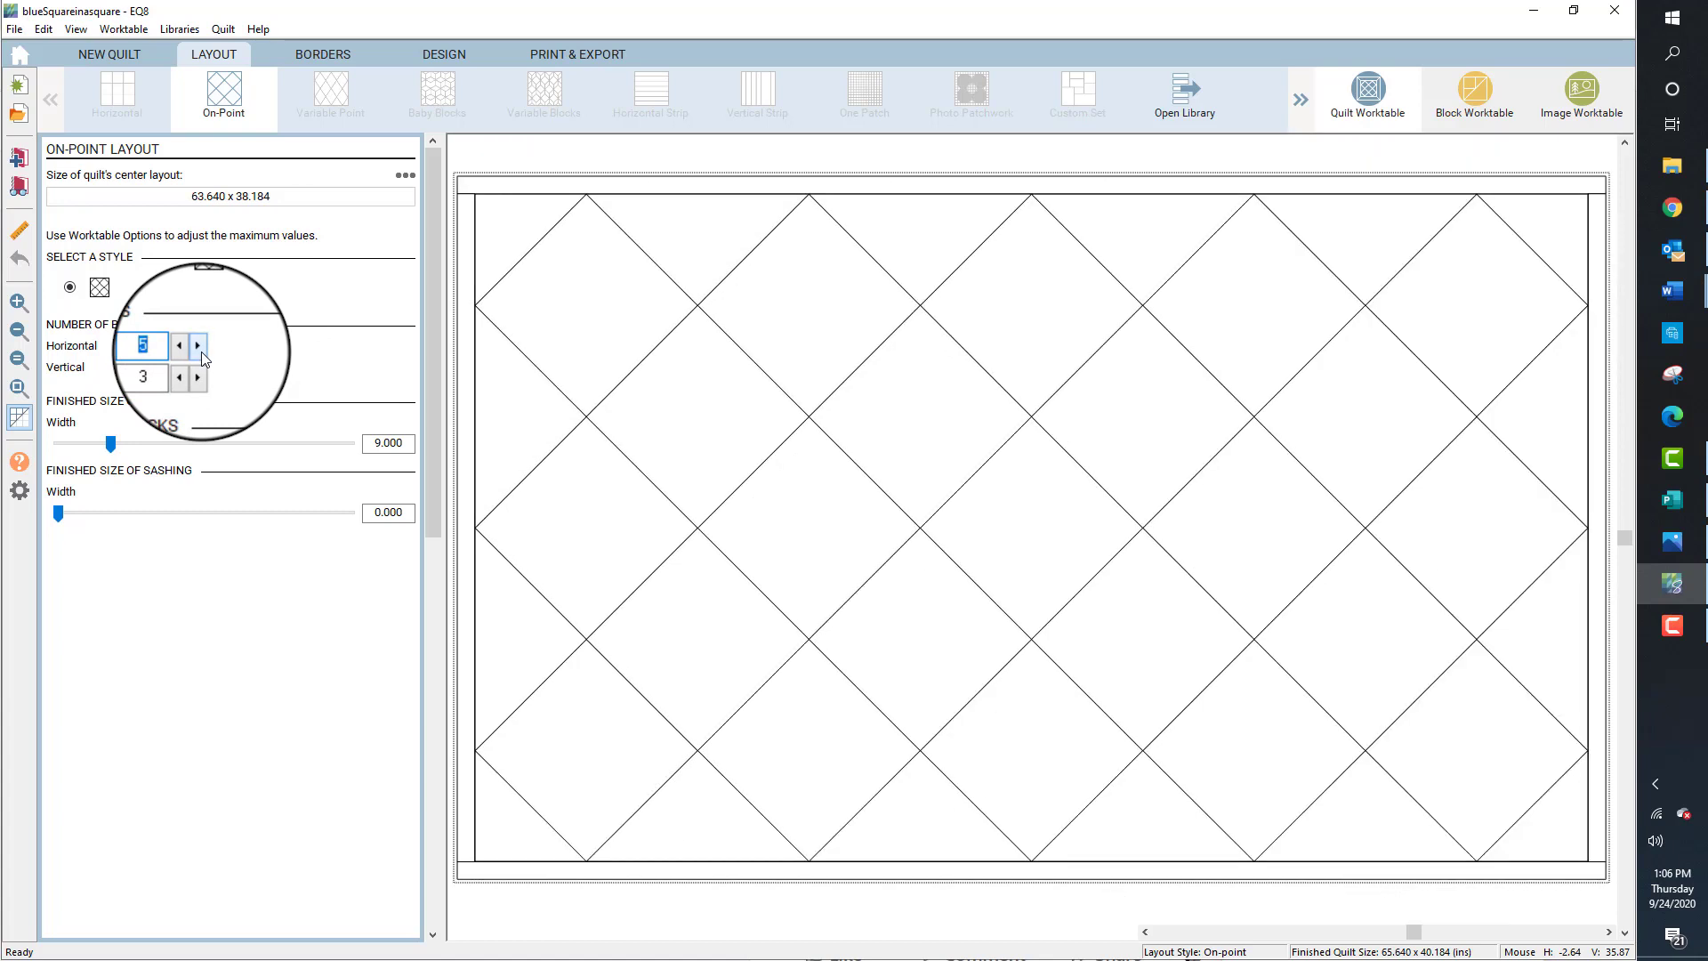
{"action": "left_click", "coordinate": [201, 350]}
{"action": "left_click", "coordinate": [201, 350]}
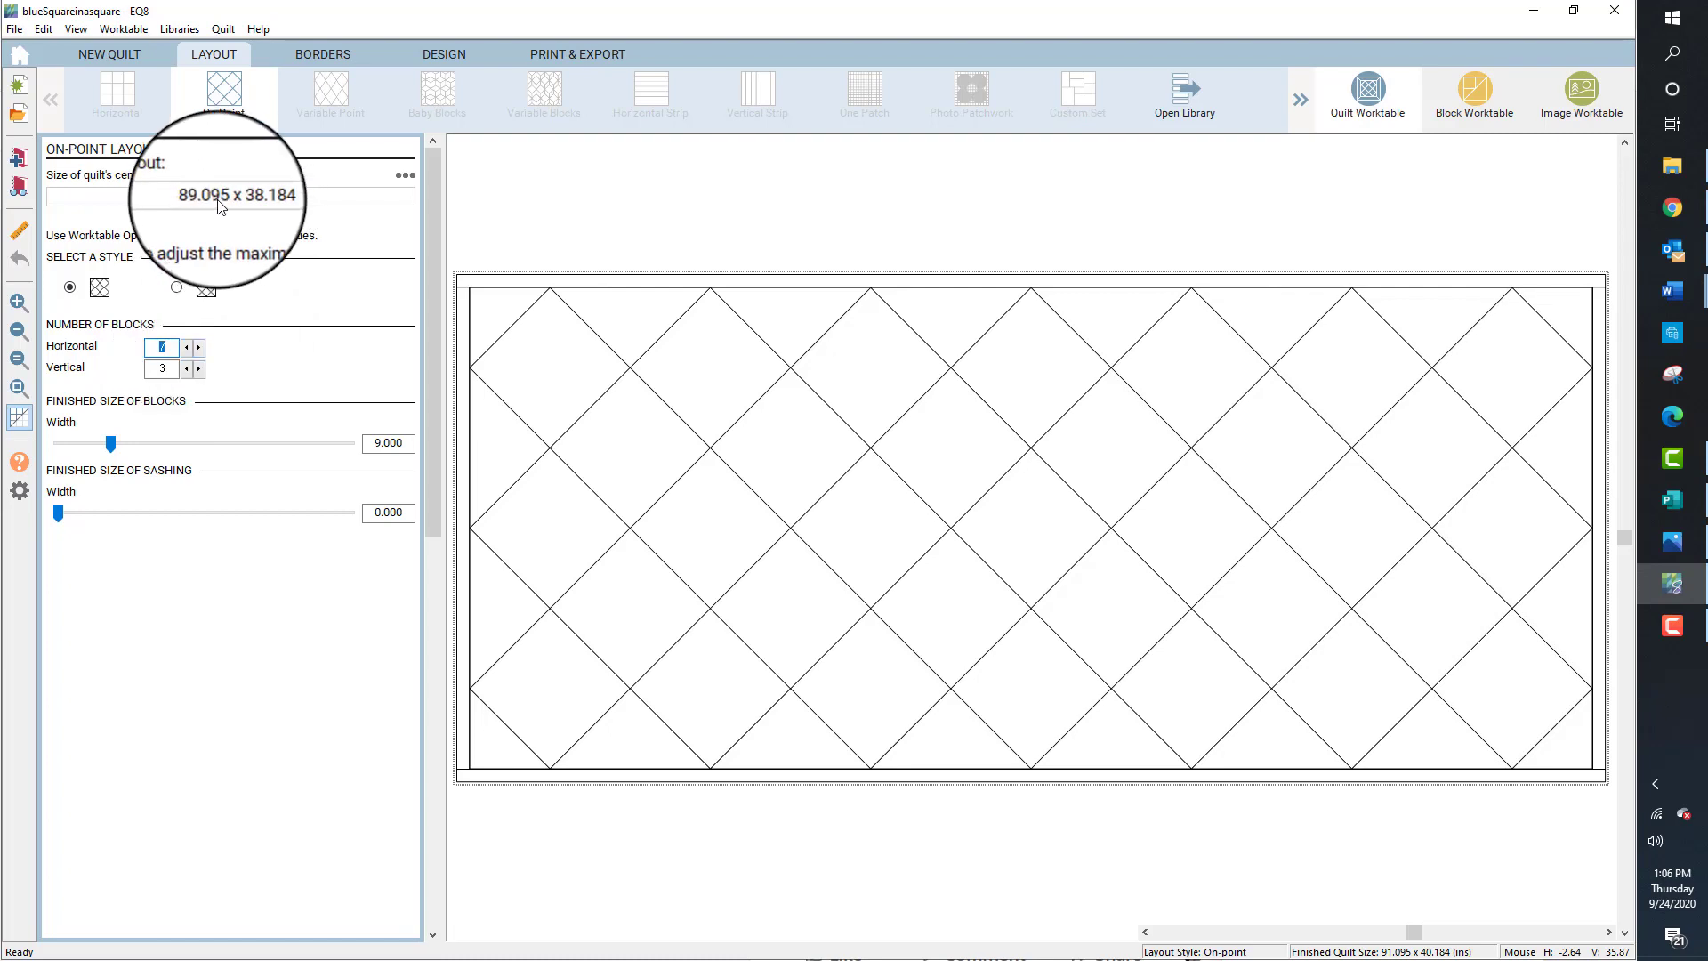
{"action": "left_click", "coordinate": [199, 370]}
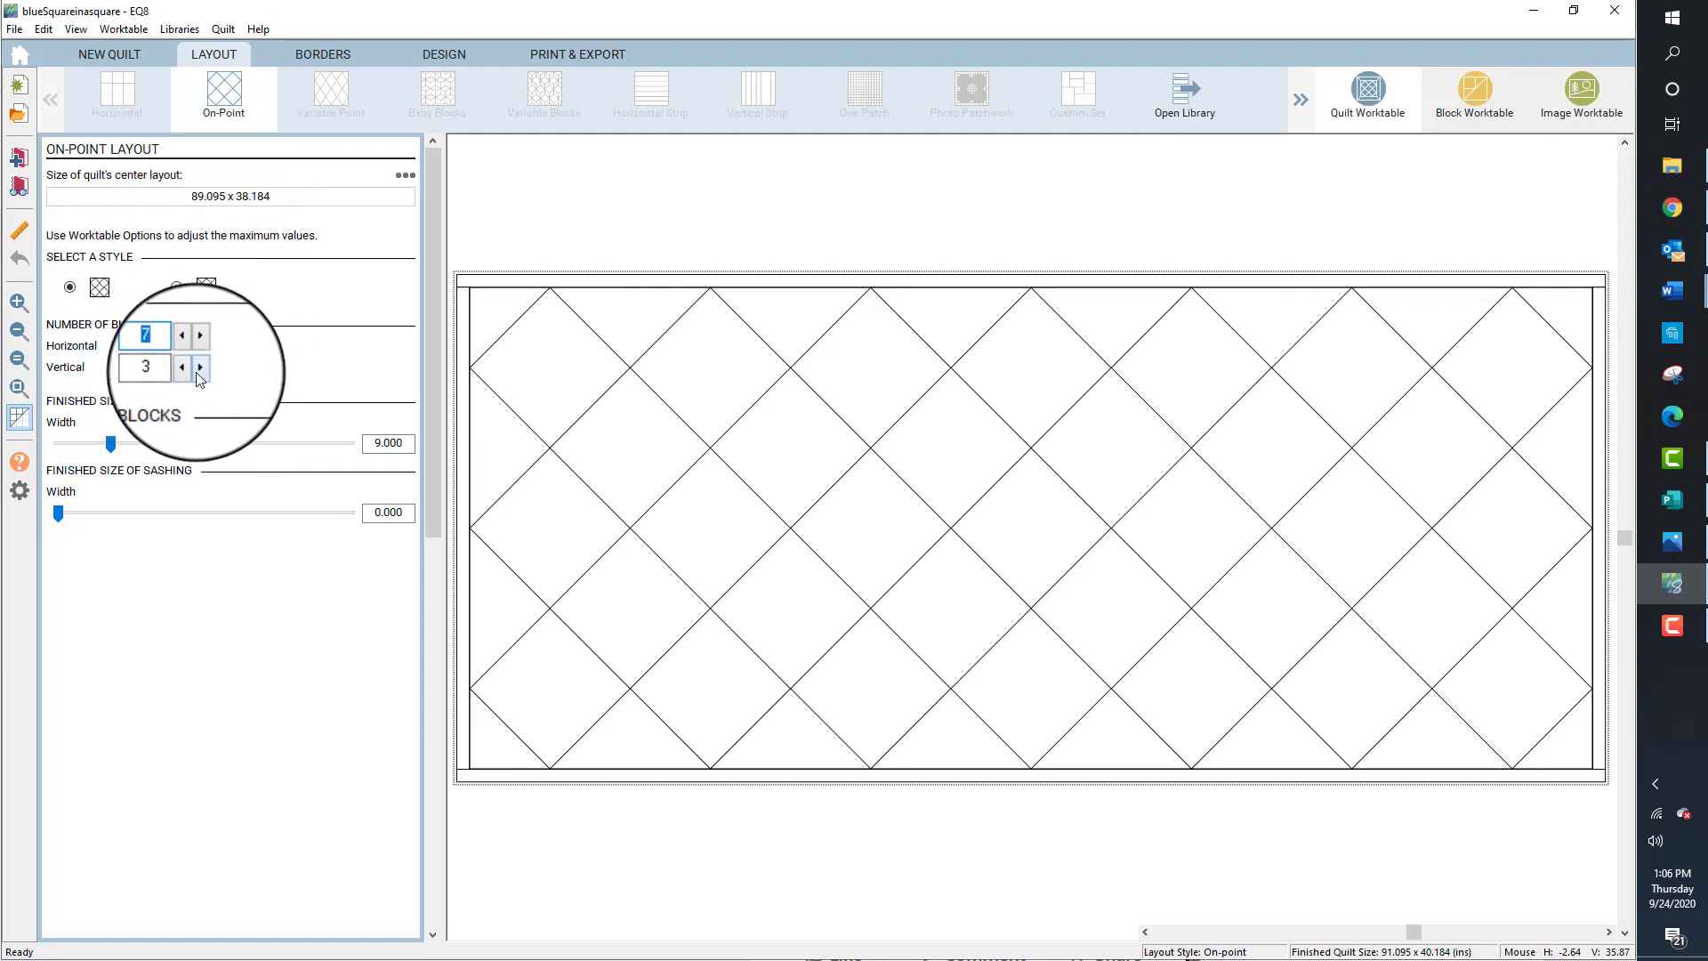
{"action": "left_click", "coordinate": [200, 370]}
{"action": "left_click", "coordinate": [199, 370]}
{"action": "left_click", "coordinate": [199, 370]}
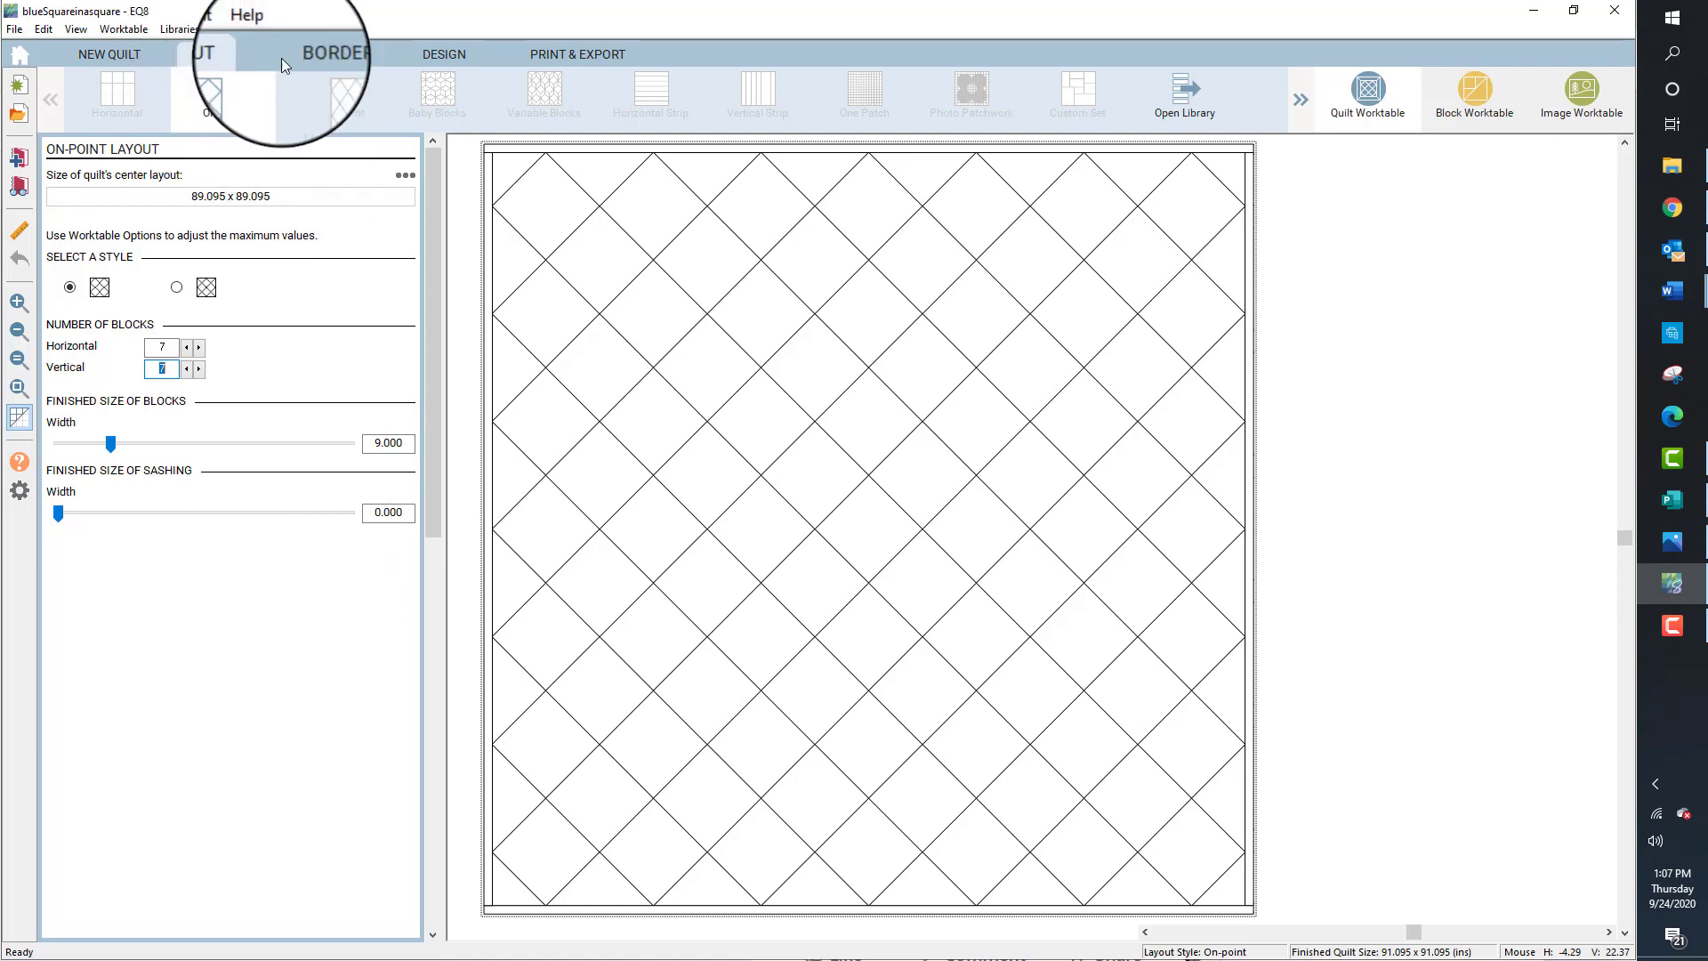
Set the new blue and teal on-point nine-patch block into all seven spaces of the quilt's top row
{"action": "left_click", "coordinate": [446, 53]}
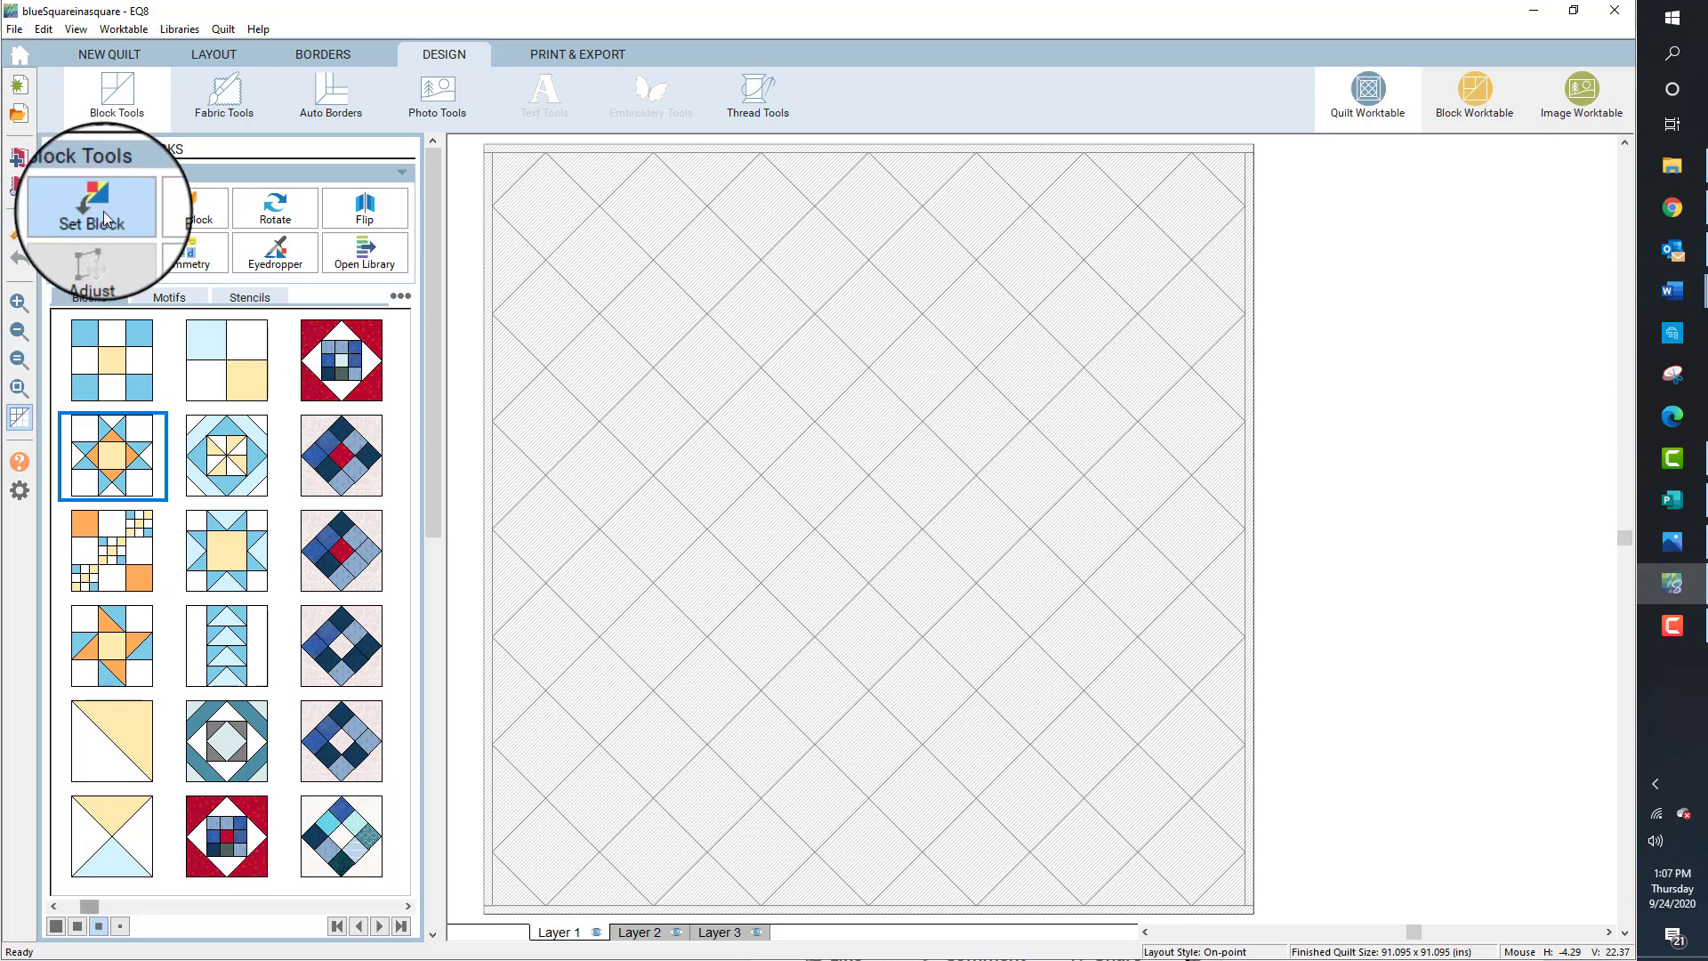
{"action": "left_click", "coordinate": [343, 846]}
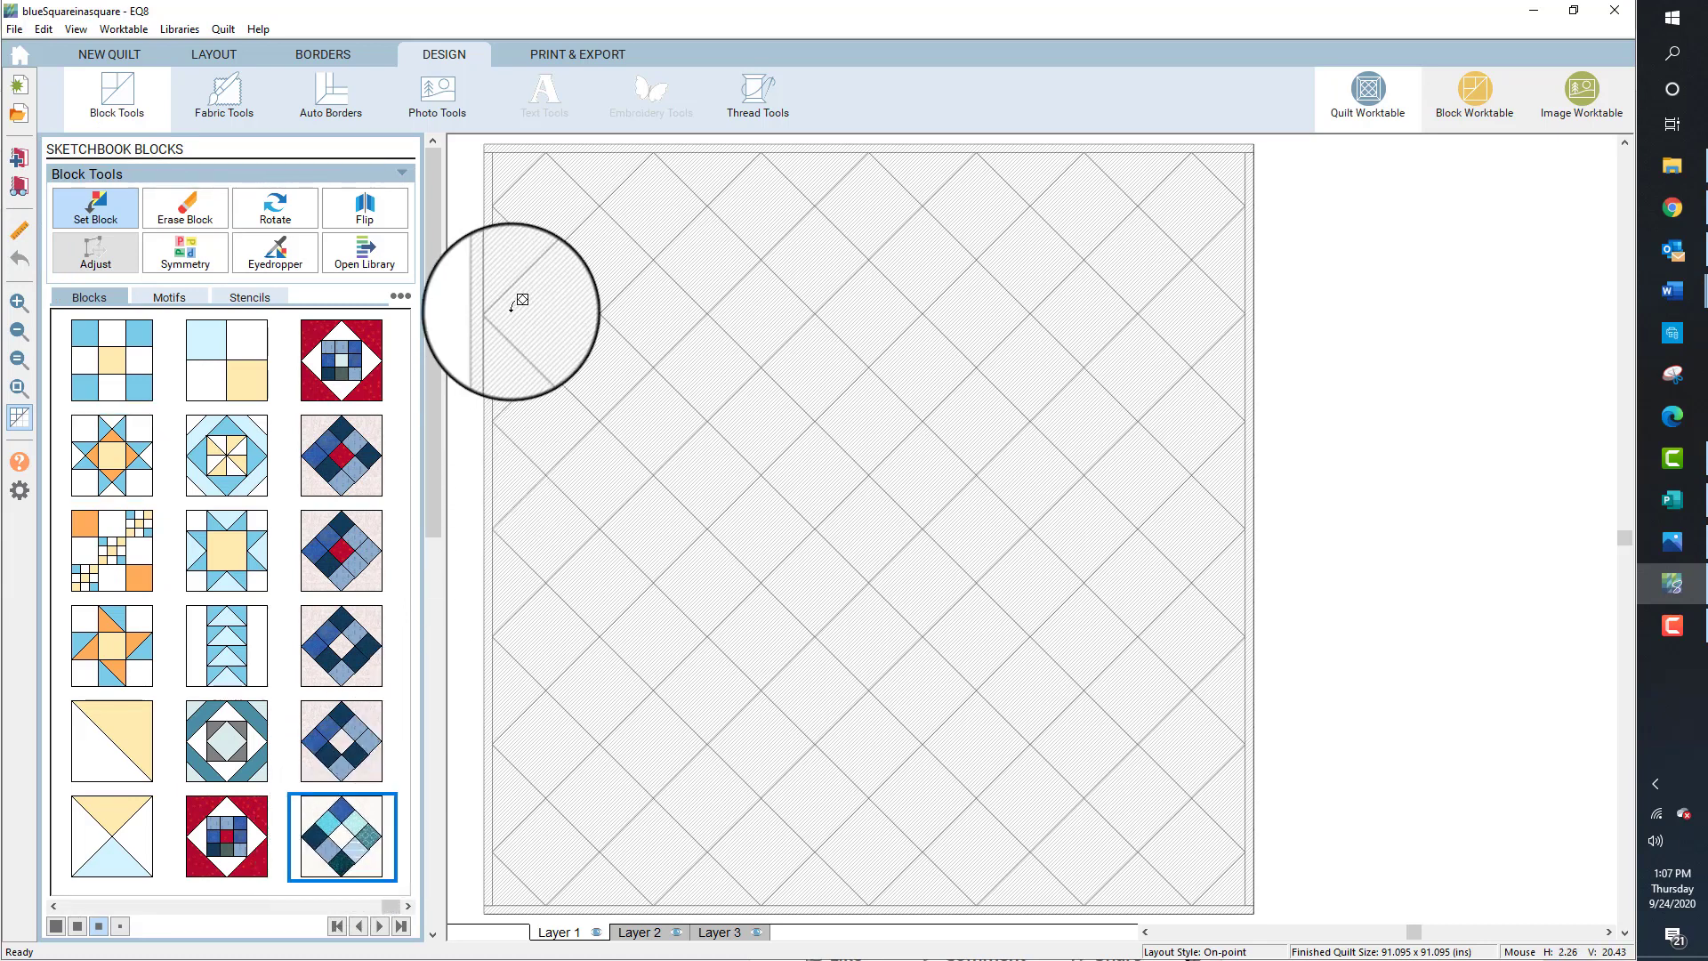
{"action": "left_click", "coordinate": [547, 205]}
{"action": "left_click", "coordinate": [666, 193]}
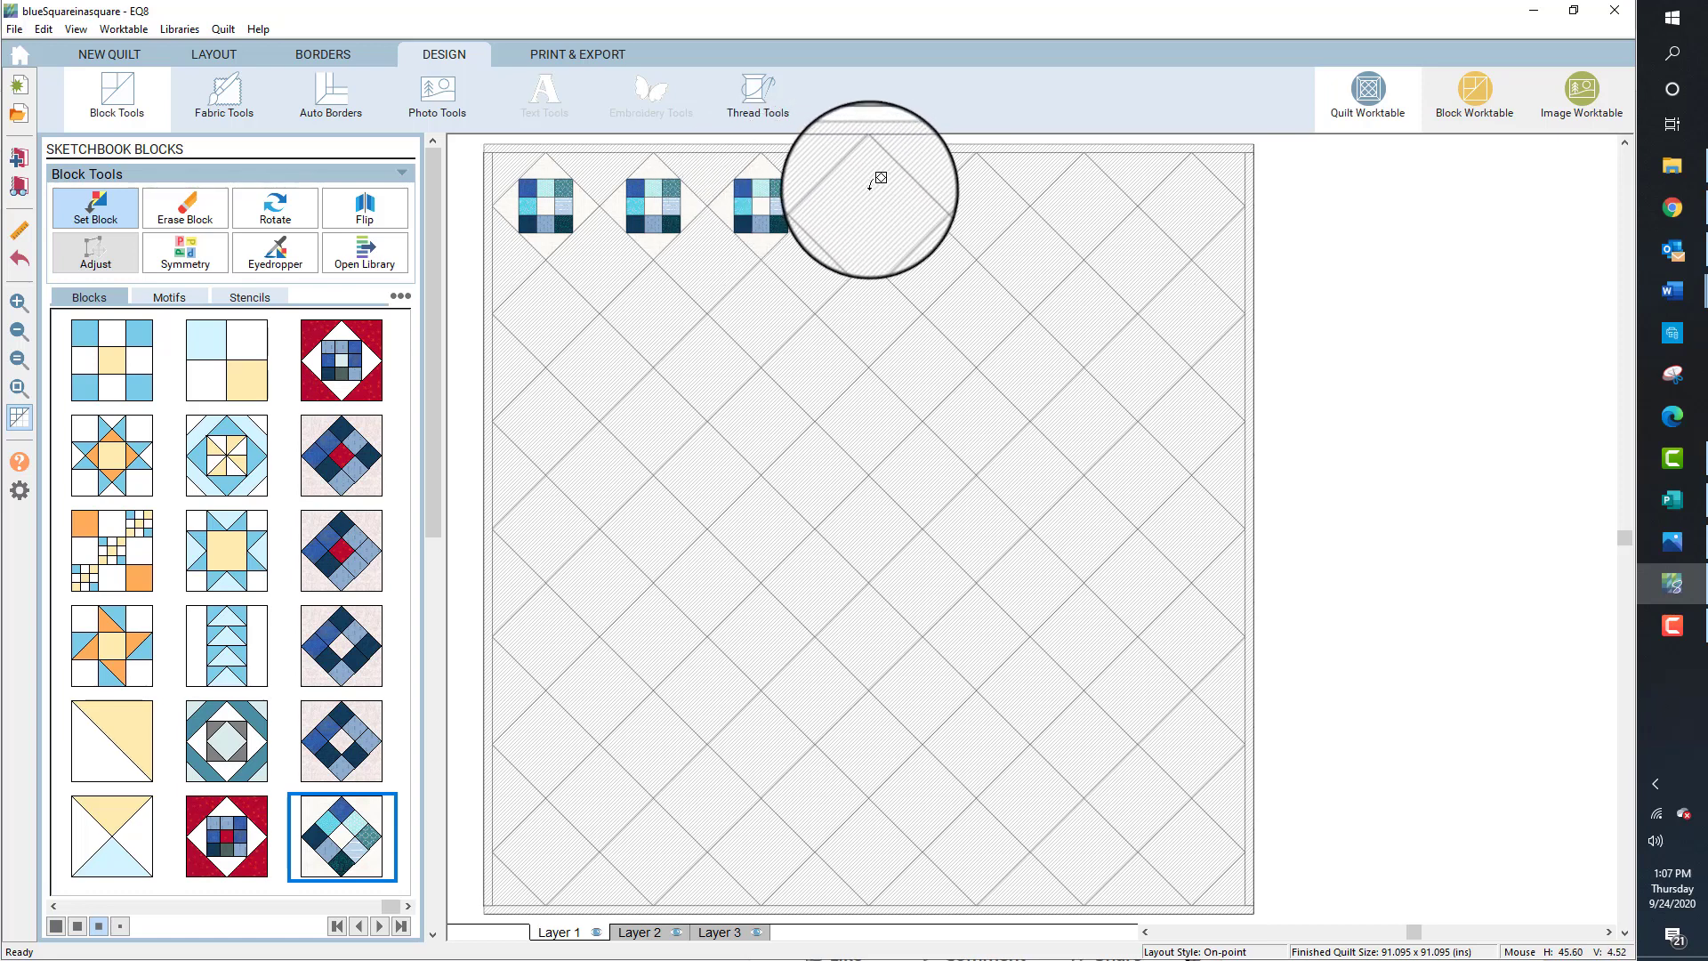
{"action": "left_click", "coordinate": [977, 185]}
{"action": "left_click", "coordinate": [1085, 185]}
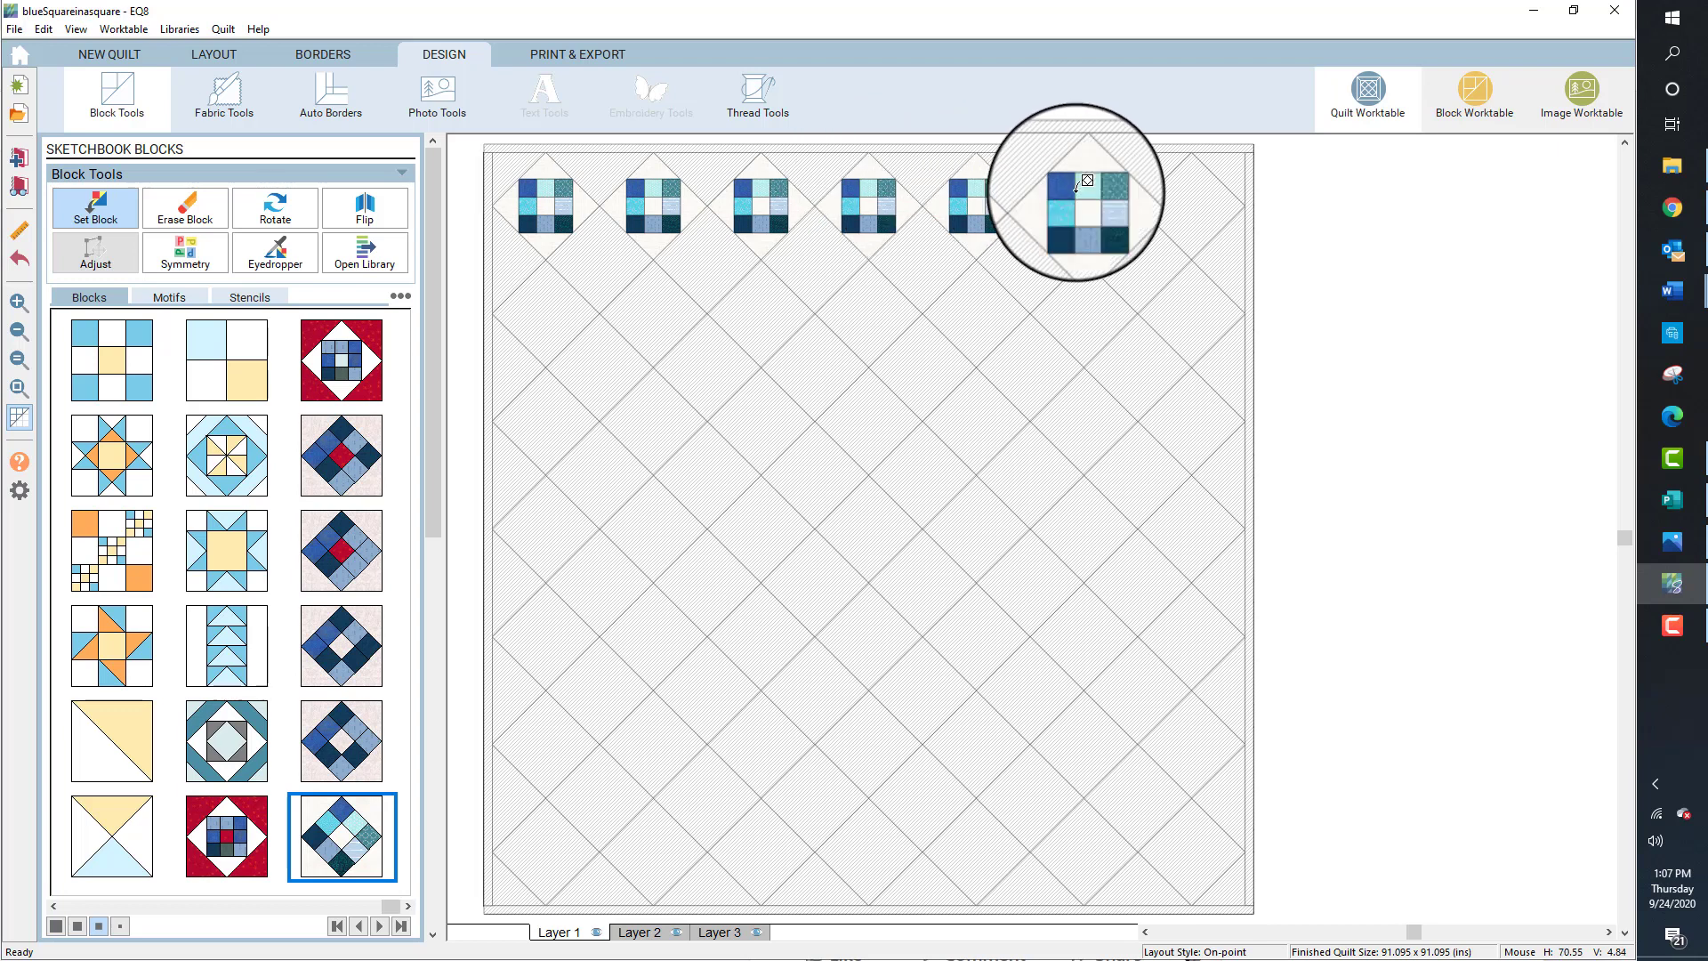
{"action": "left_click", "coordinate": [1183, 188]}
Set the same nine-patch block into all six spaces of the quilt's second row
{"action": "left_click", "coordinate": [1138, 258]}
{"action": "left_click", "coordinate": [1030, 258]}
{"action": "left_click", "coordinate": [923, 254]}
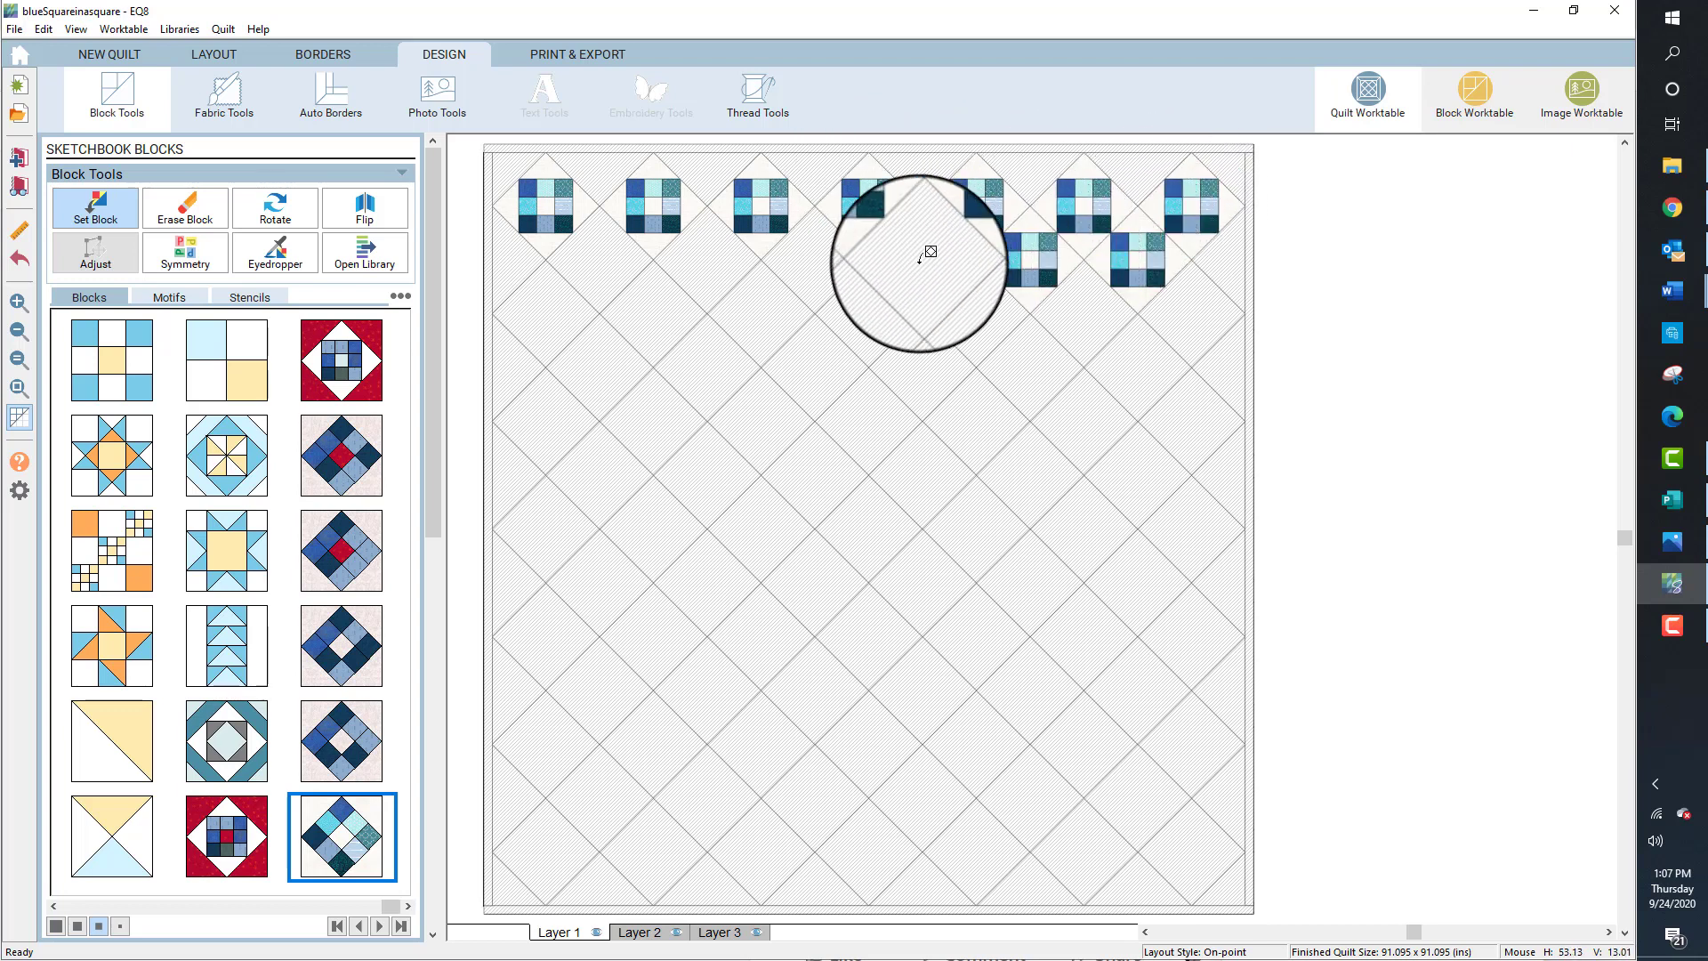
{"action": "left_click", "coordinate": [814, 258]}
{"action": "left_click", "coordinate": [707, 258]}
{"action": "left_click", "coordinate": [600, 258]}
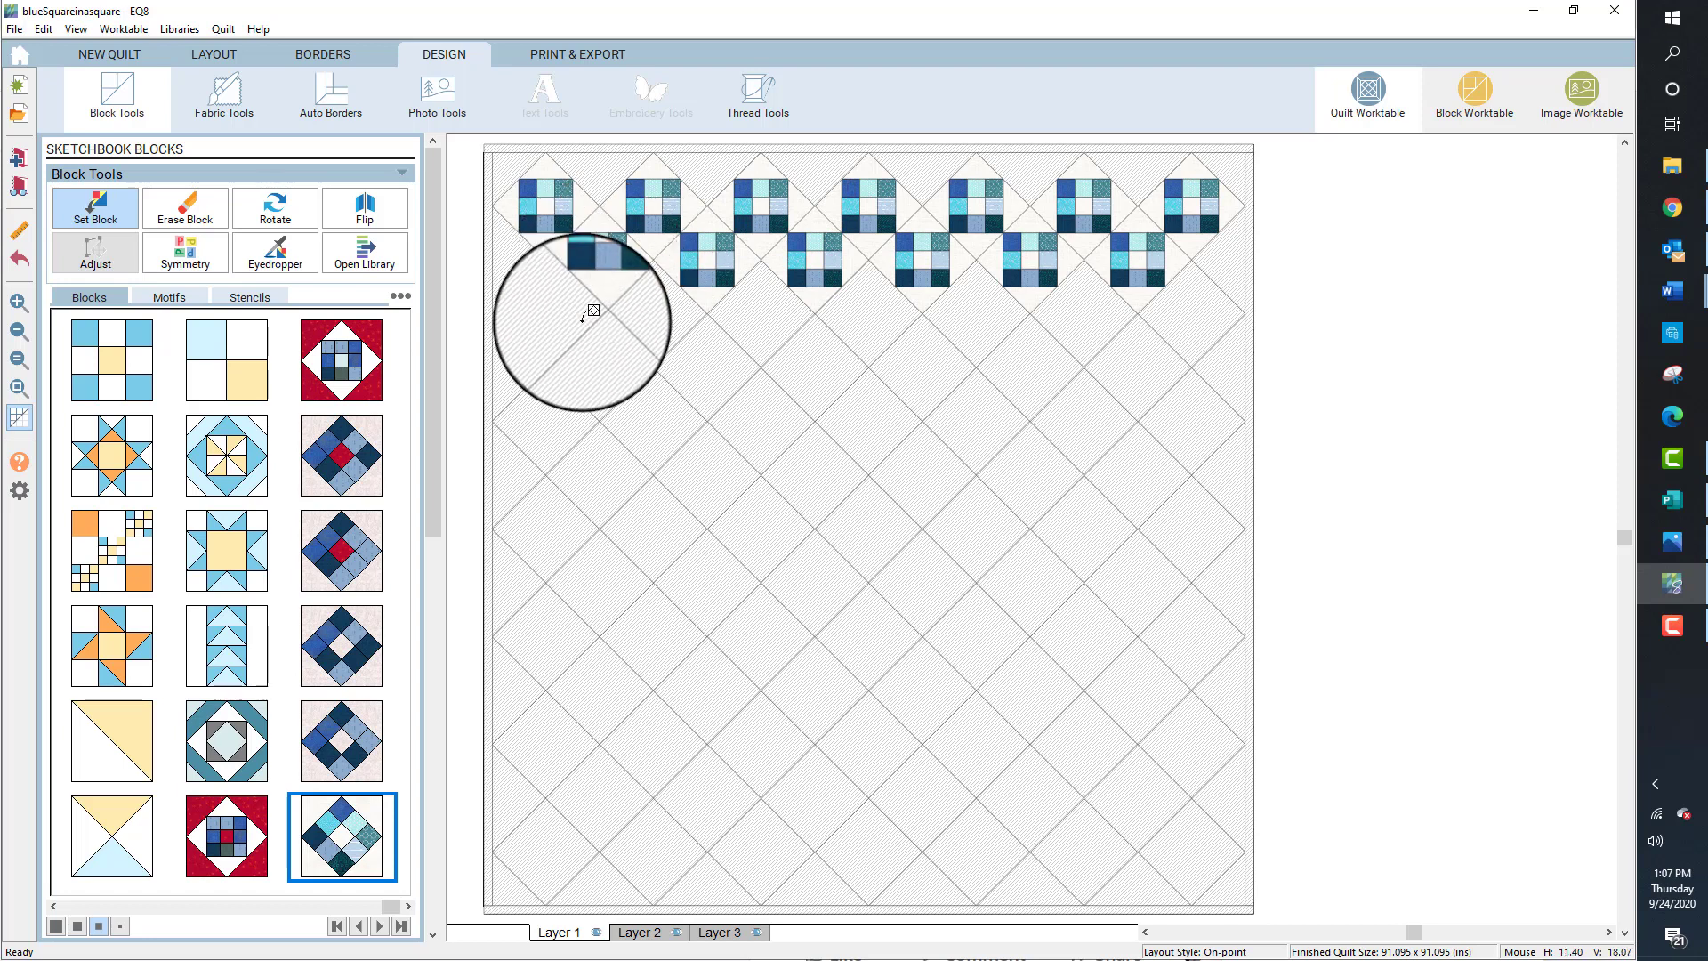
Set the nine-patch block into the first five spaces of the quilt's third row
{"action": "left_click", "coordinate": [546, 316]}
{"action": "left_click", "coordinate": [654, 313]}
{"action": "left_click", "coordinate": [763, 311]}
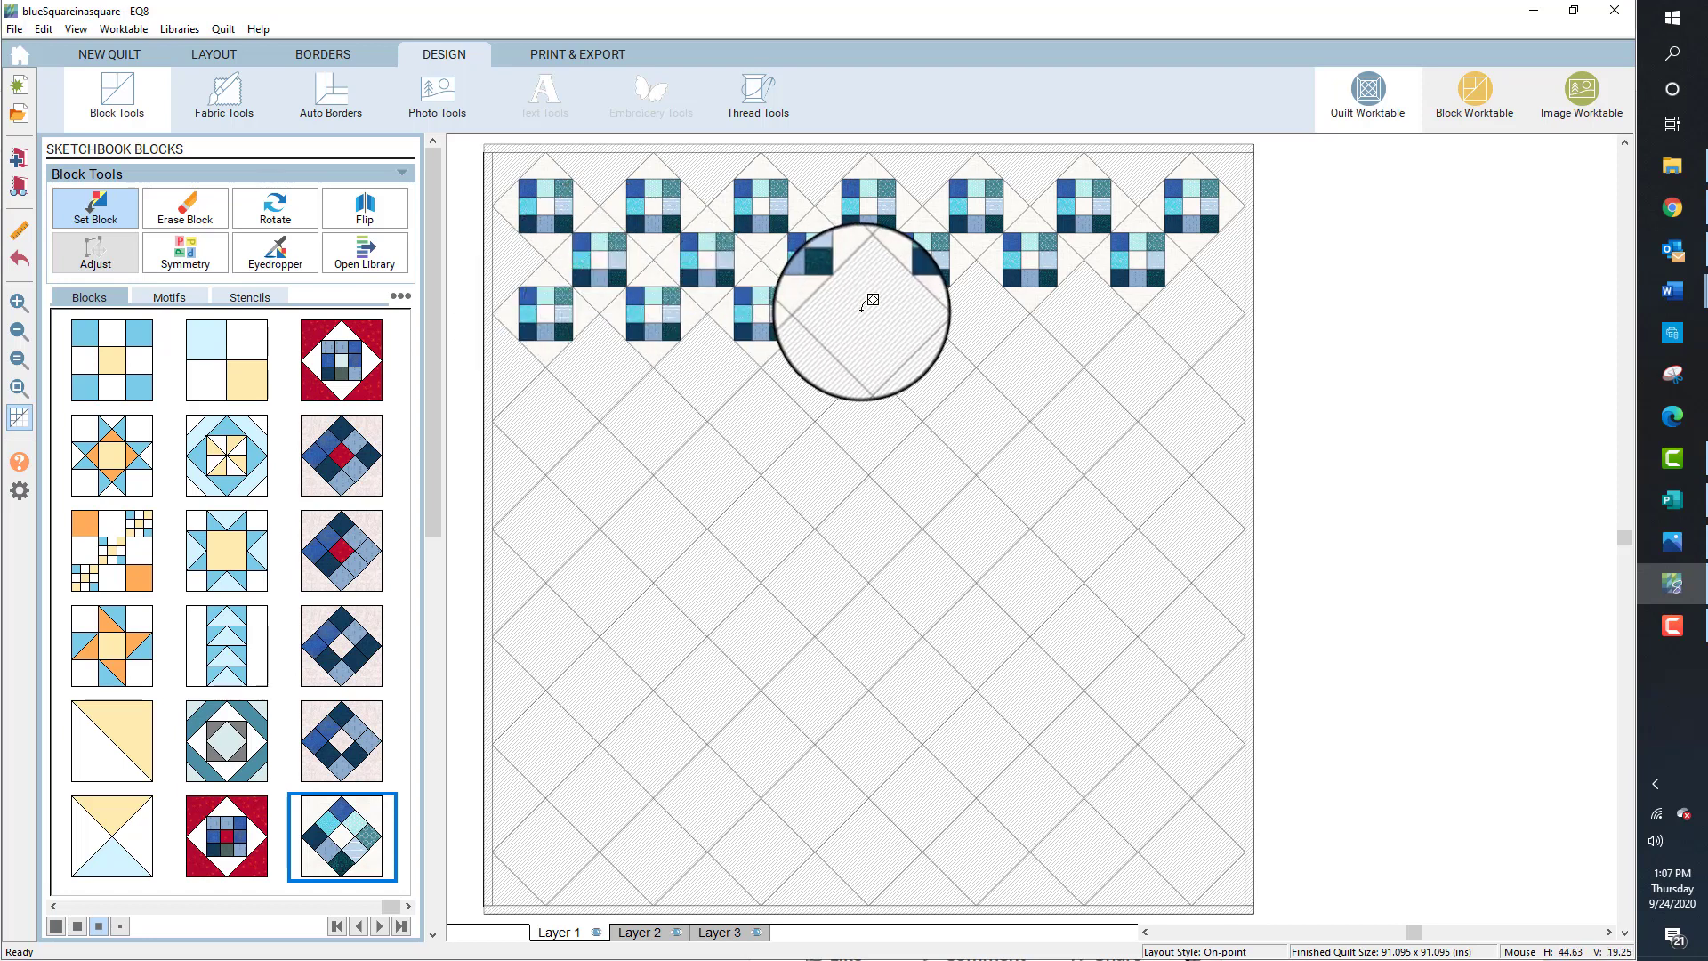
{"action": "left_click", "coordinate": [869, 312]}
{"action": "left_click", "coordinate": [978, 310]}
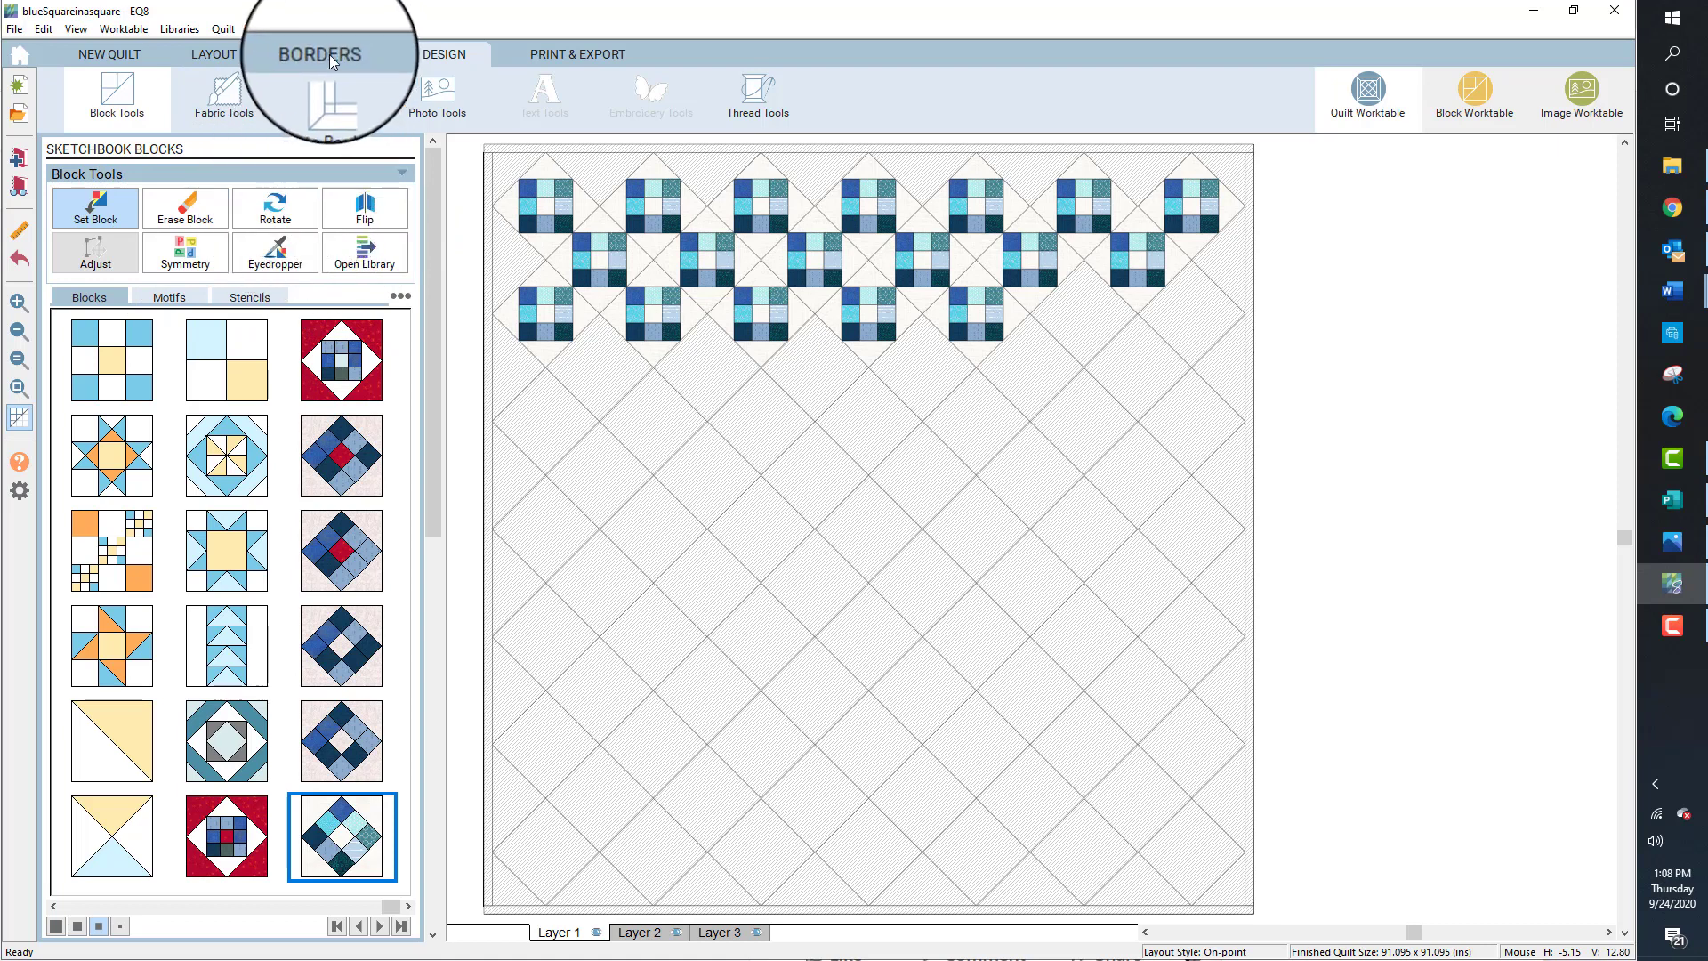
Set the nine-patch block into the first space of rows four, six and seven and the first two spaces of row five
{"action": "left_click", "coordinate": [220, 93]}
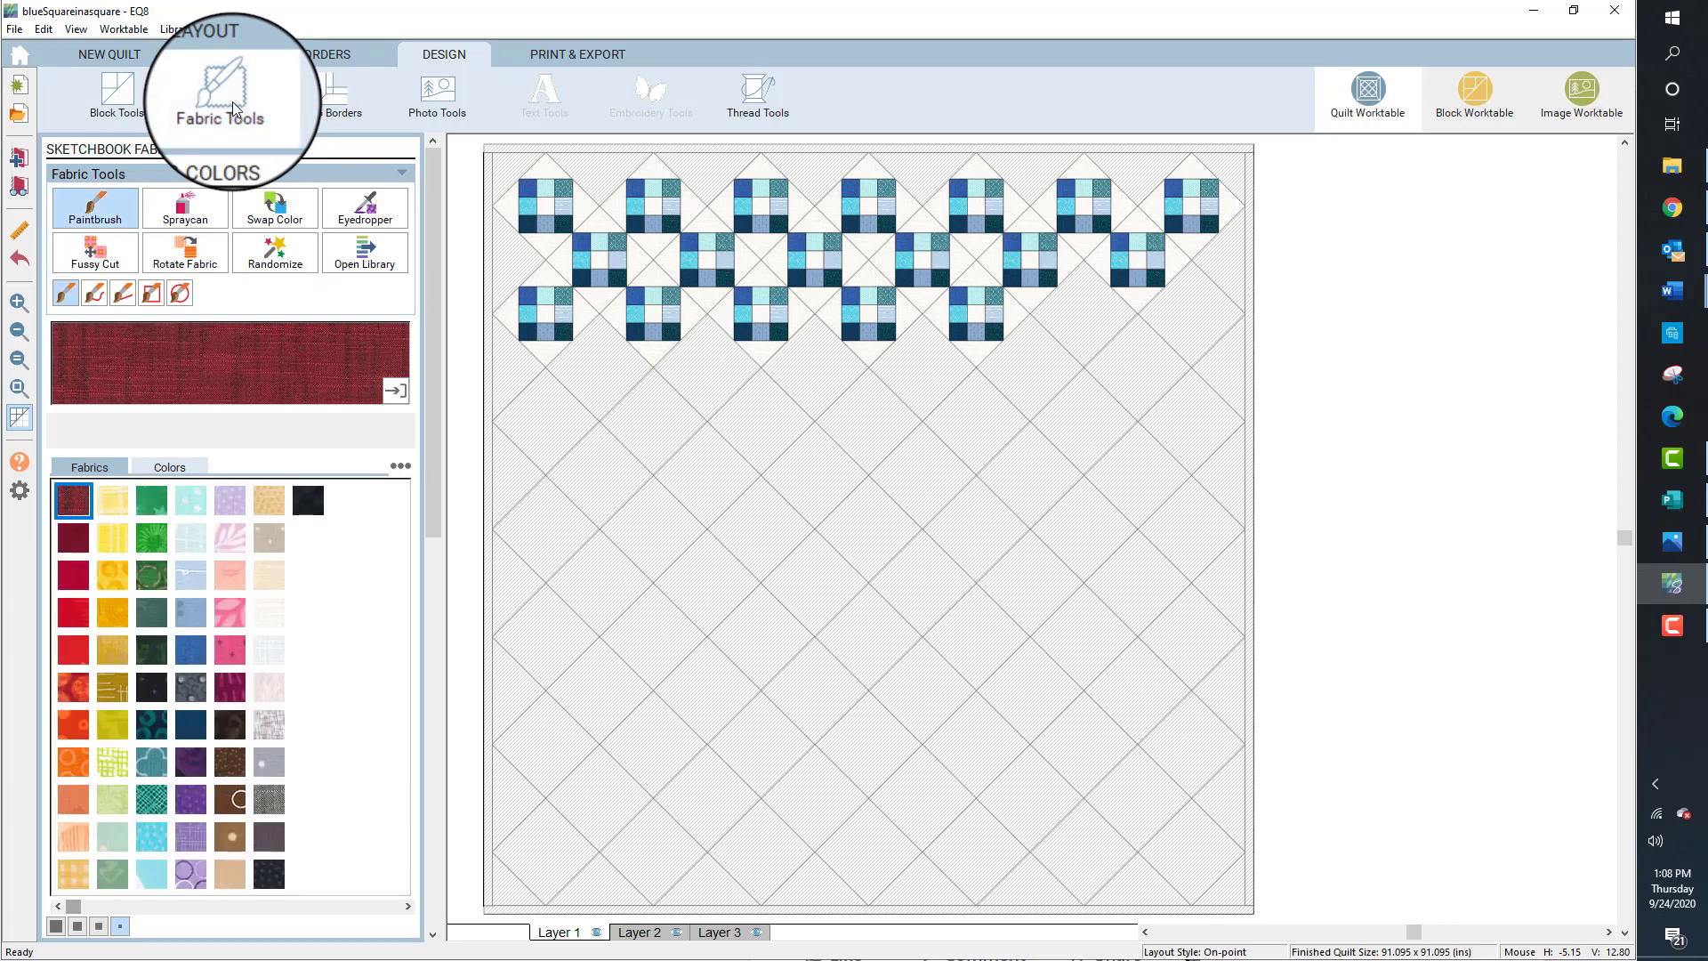
{"action": "left_click", "coordinate": [121, 103]}
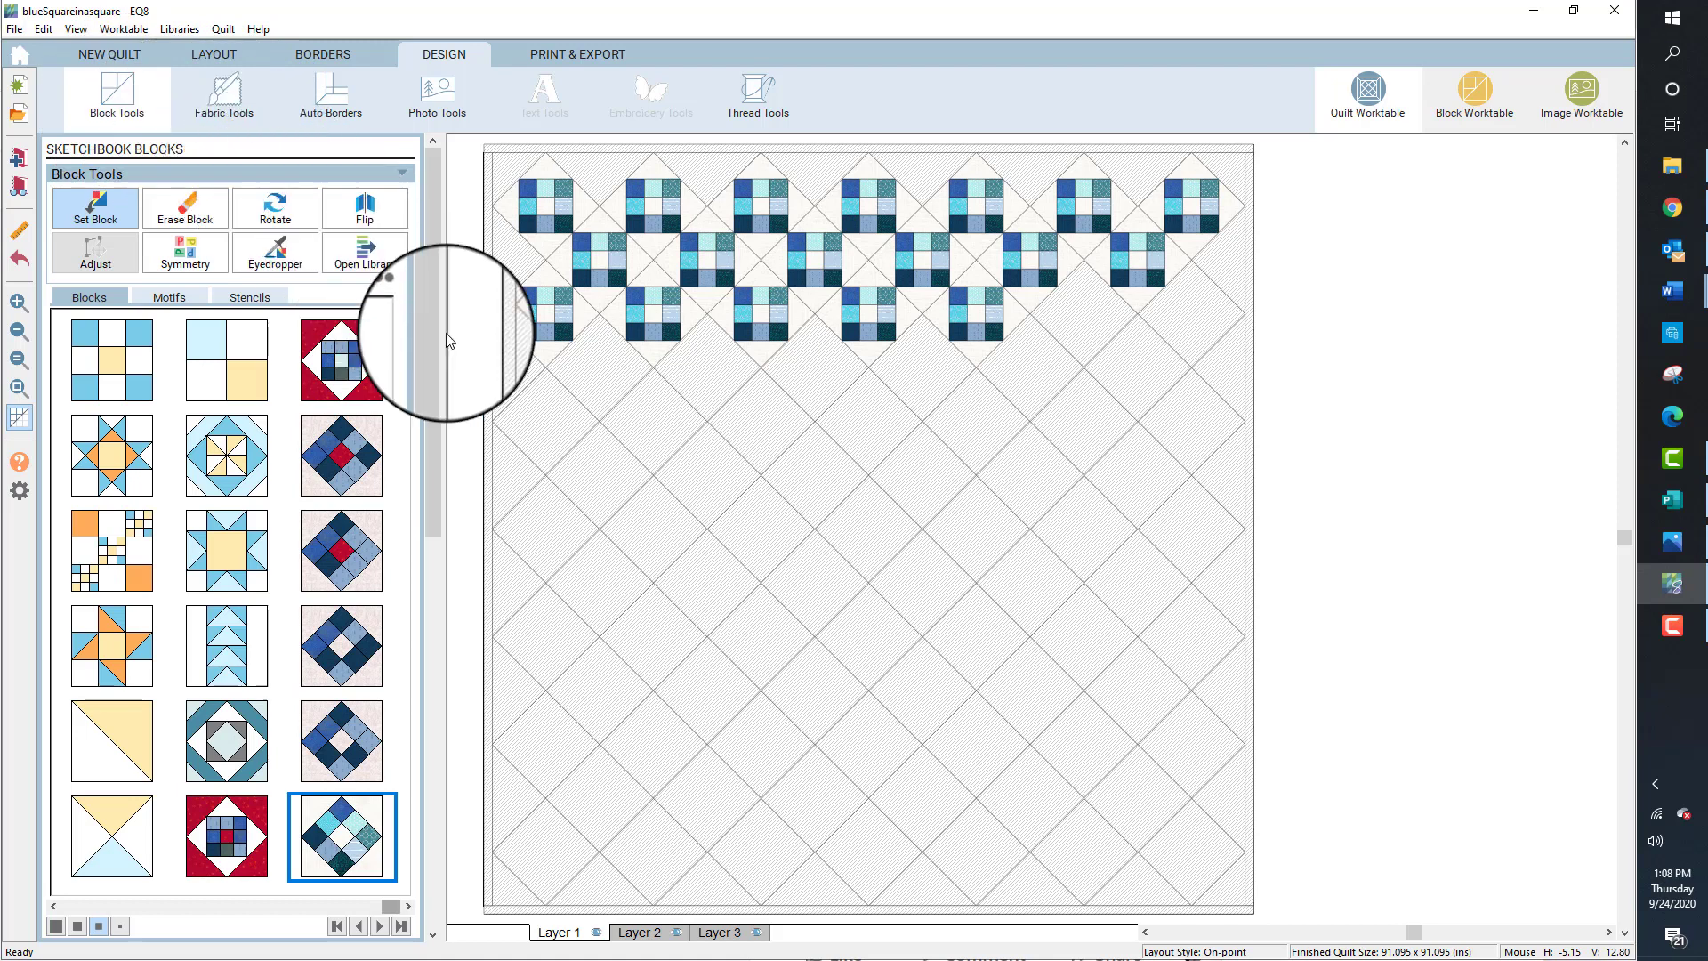
{"action": "left_click", "coordinate": [610, 381]}
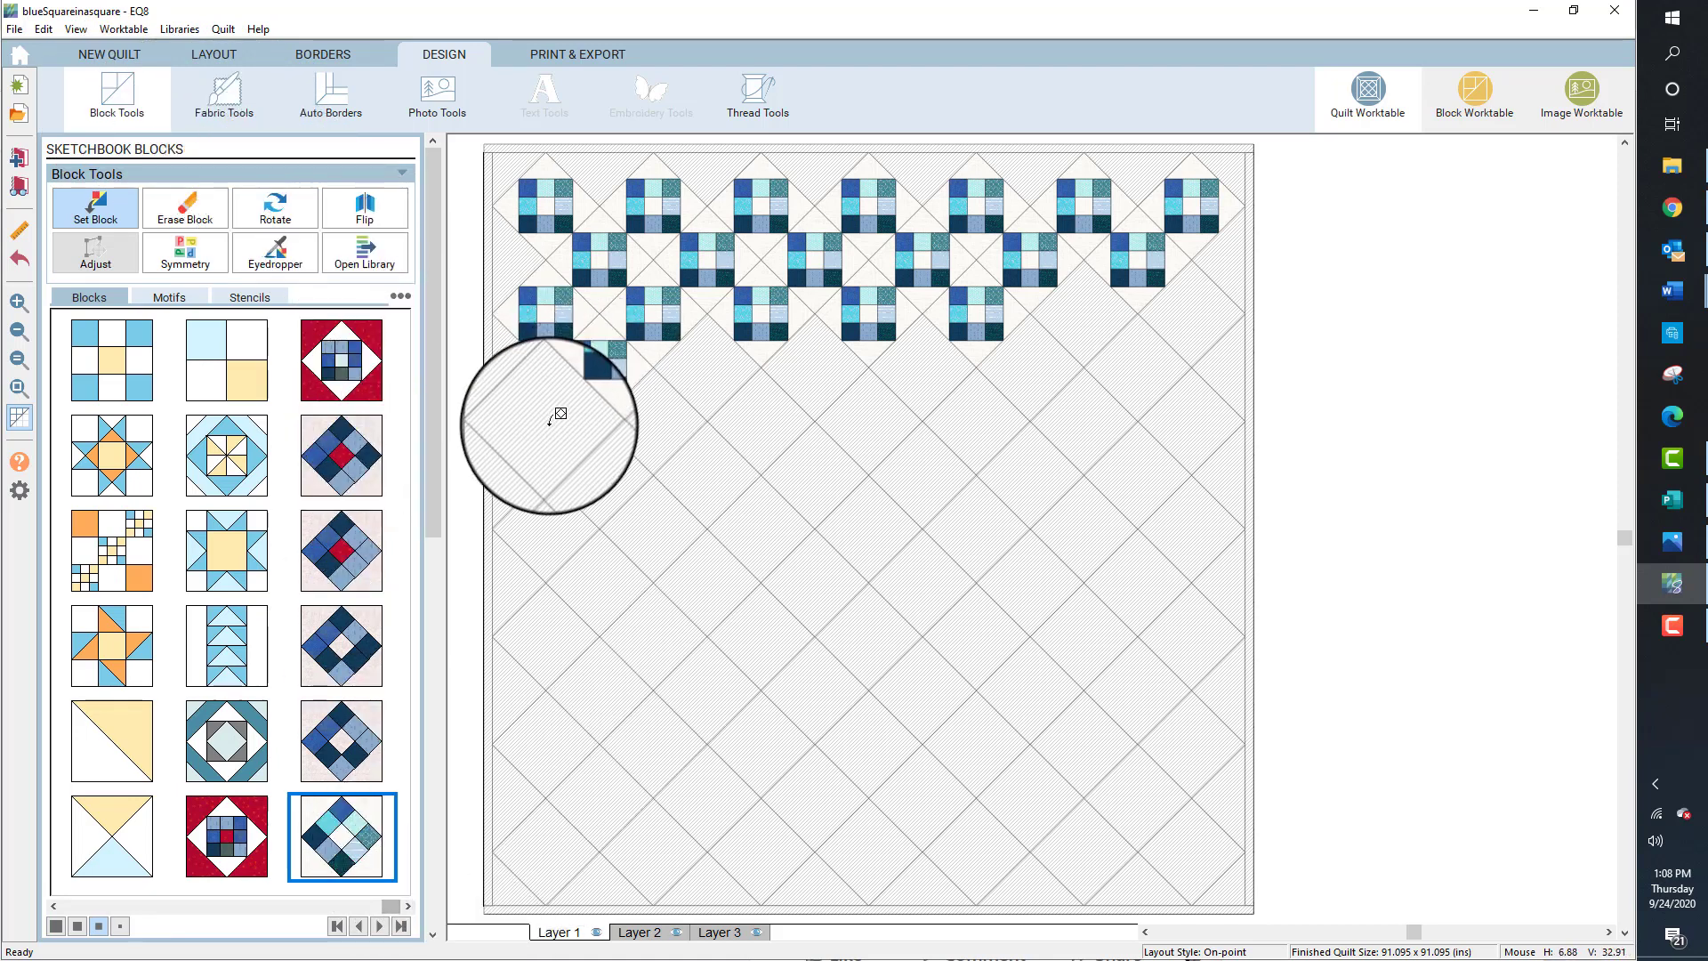
{"action": "left_click", "coordinate": [549, 424]}
{"action": "left_click", "coordinate": [553, 524]}
{"action": "left_click", "coordinate": [602, 483]}
{"action": "left_click", "coordinate": [659, 437]}
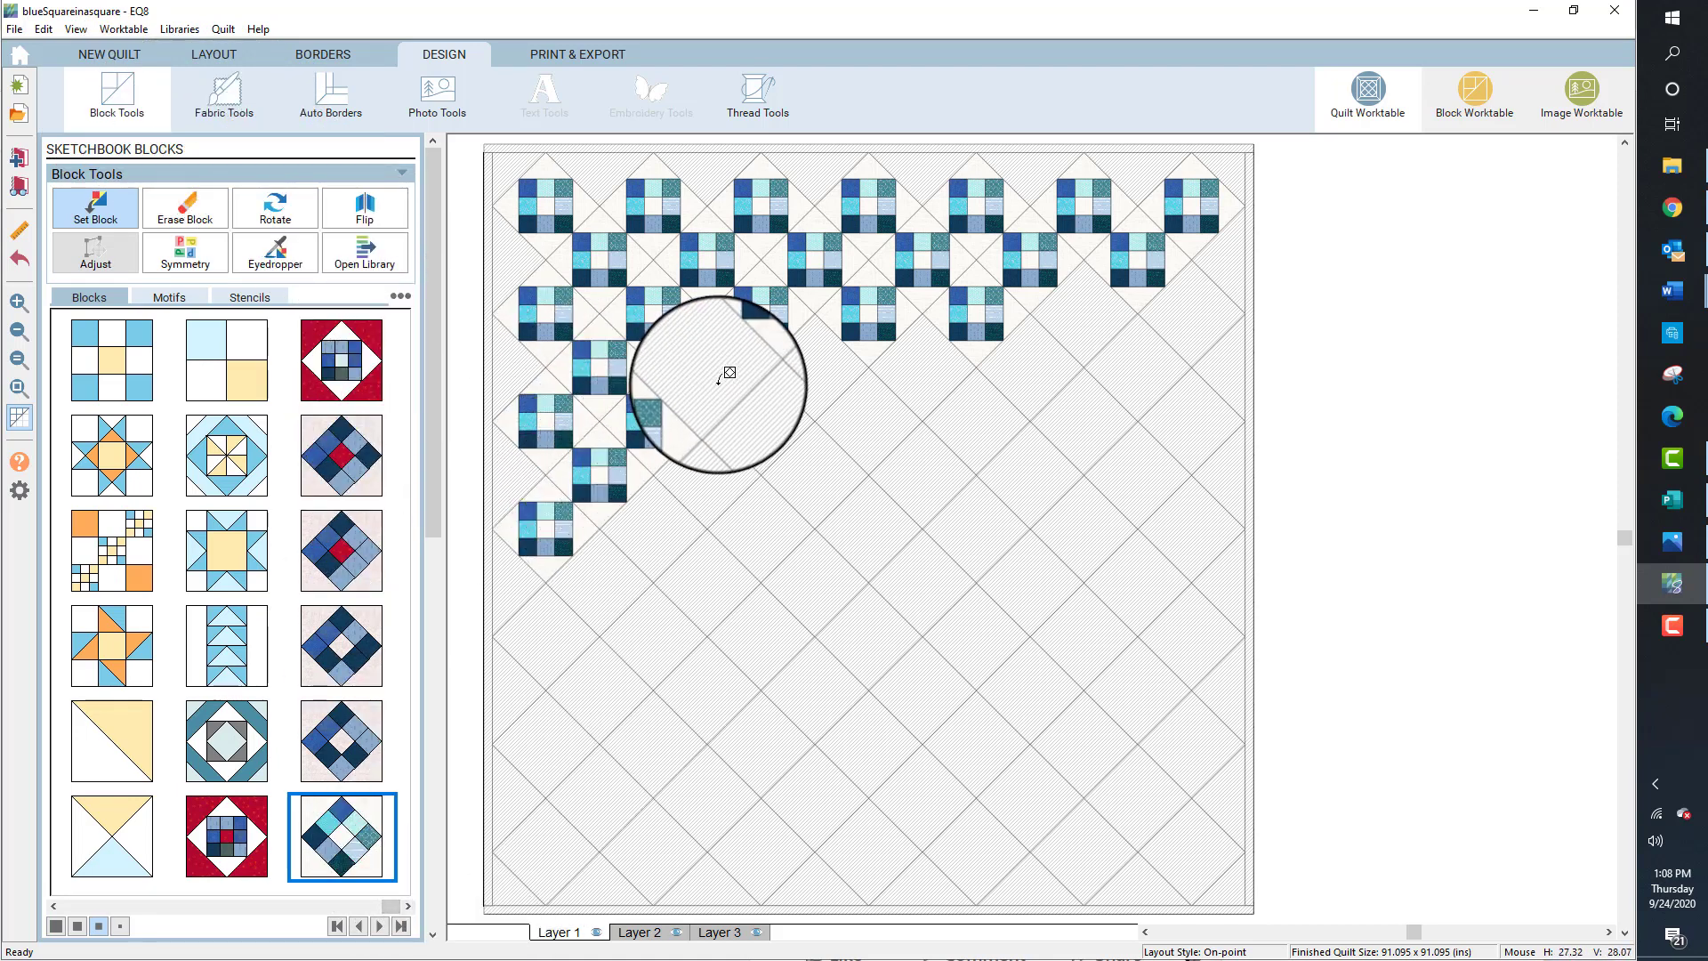
Set the nine-patch block into spaces two to five of row four and spaces three to five of row five
{"action": "left_click", "coordinate": [725, 375]}
{"action": "left_click", "coordinate": [794, 428]}
{"action": "left_click", "coordinate": [839, 381]}
{"action": "left_click", "coordinate": [862, 412]}
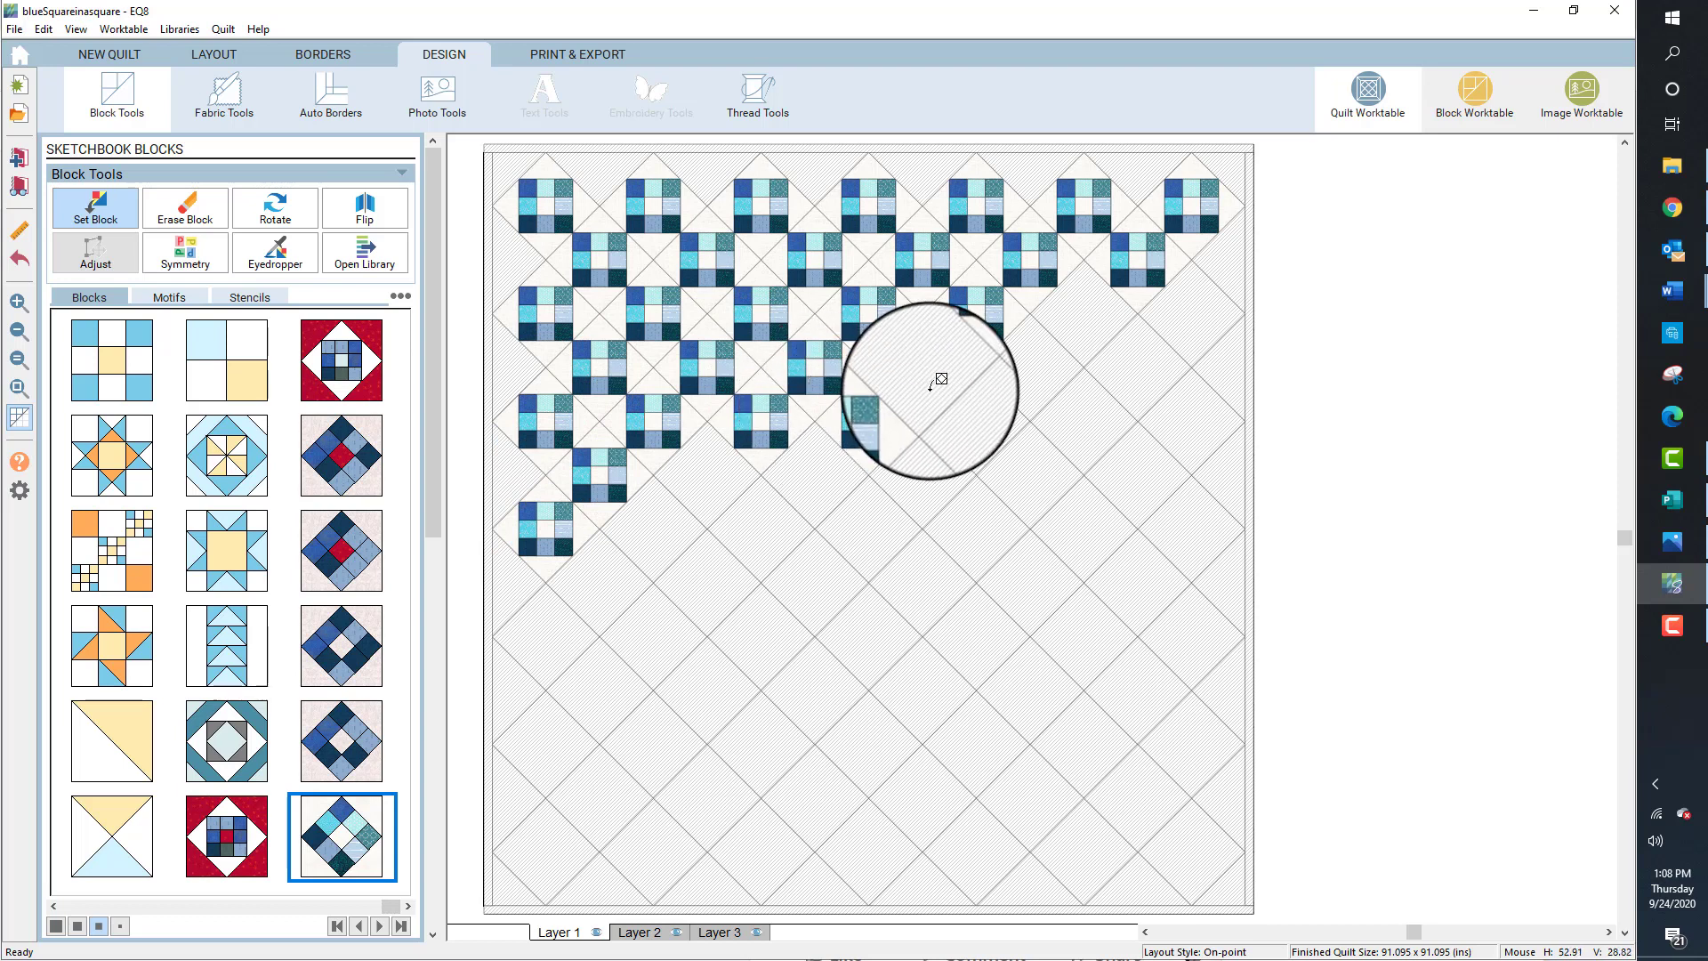
{"action": "left_click", "coordinate": [930, 389]}
{"action": "left_click", "coordinate": [971, 417]}
{"action": "left_click", "coordinate": [1028, 383]}
Fill the remaining spaces of rows three, four and five with the nine-patch block and set it into row six's last space
{"action": "left_click", "coordinate": [1094, 323]}
{"action": "left_click", "coordinate": [1169, 314]}
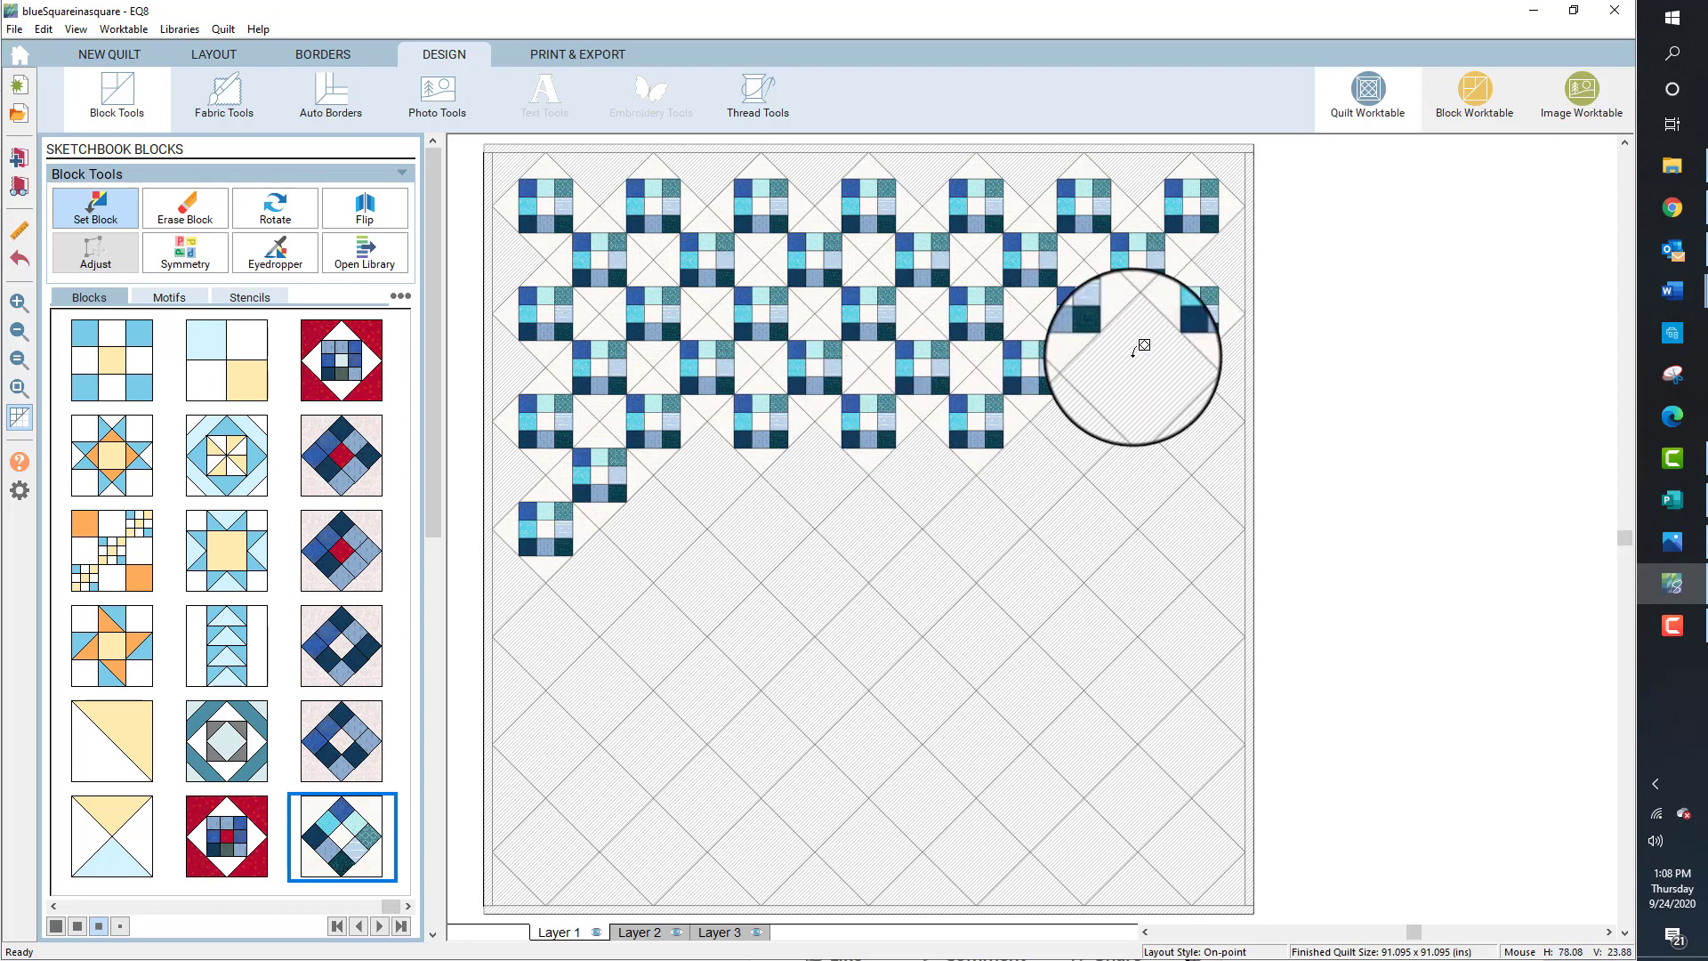
{"action": "left_click", "coordinate": [1141, 353]}
{"action": "left_click", "coordinate": [1163, 412]}
{"action": "left_click", "coordinate": [1144, 450]}
{"action": "left_click", "coordinate": [1086, 419]}
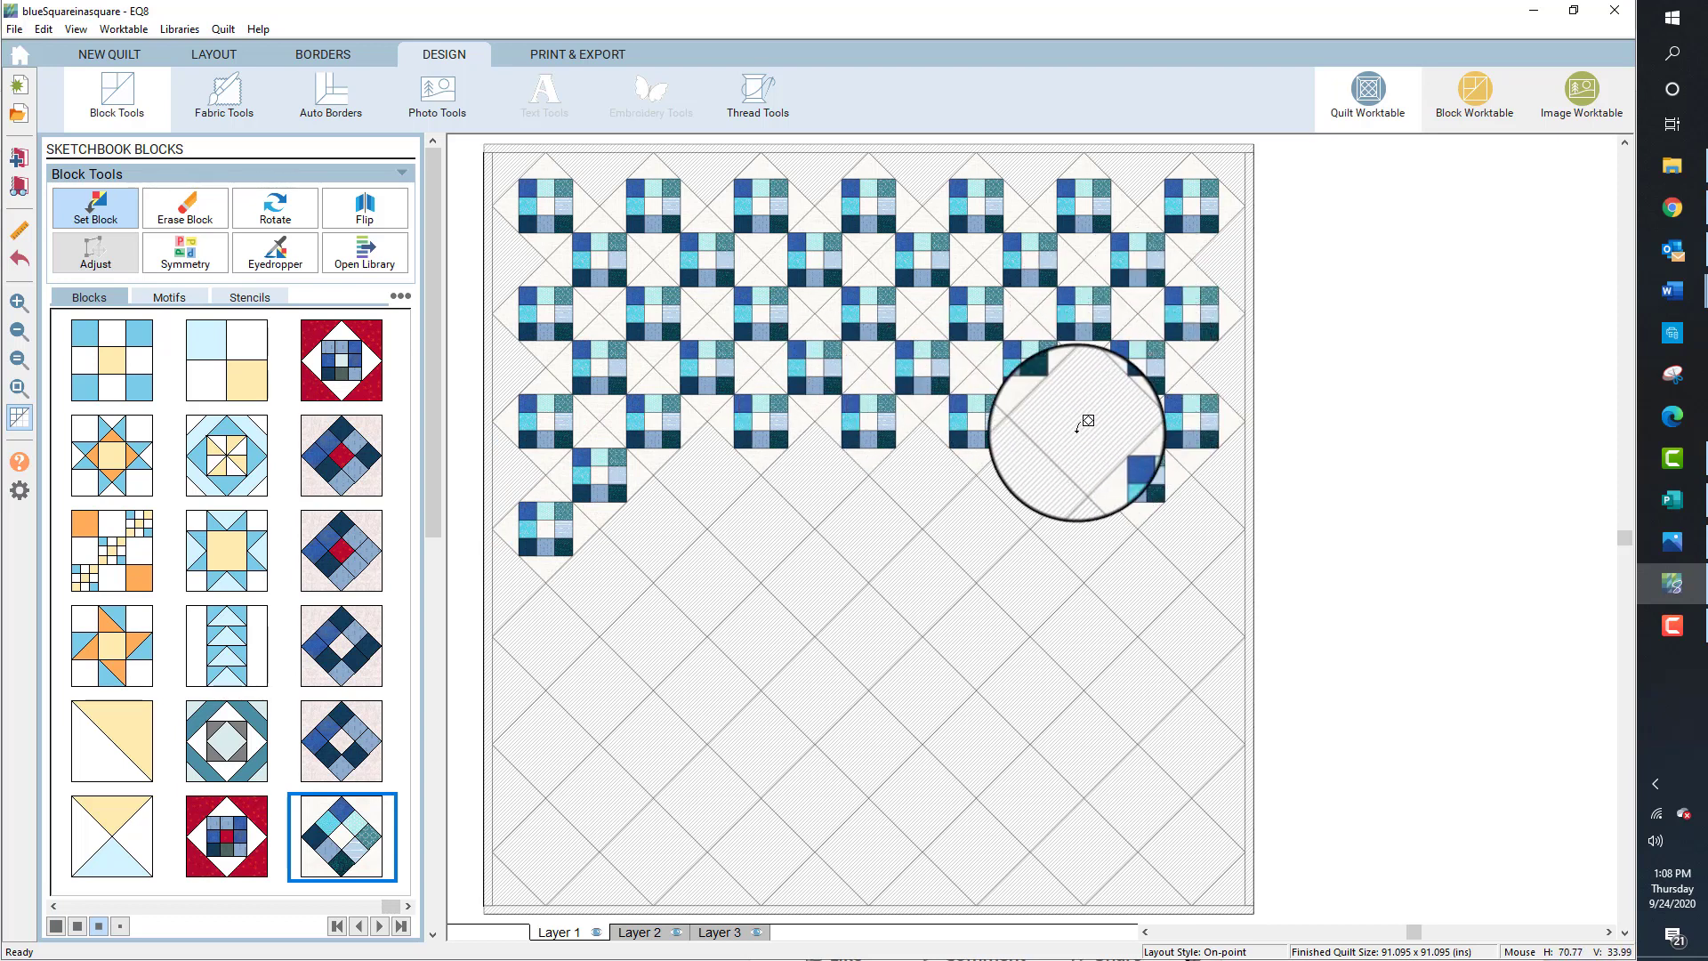
Set the nine-patch block into spaces two to five of the quilt's sixth row and space five of row seven
{"action": "left_click", "coordinate": [1015, 471]}
{"action": "left_click", "coordinate": [956, 498]}
{"action": "left_click", "coordinate": [894, 472]}
{"action": "left_click", "coordinate": [805, 476]}
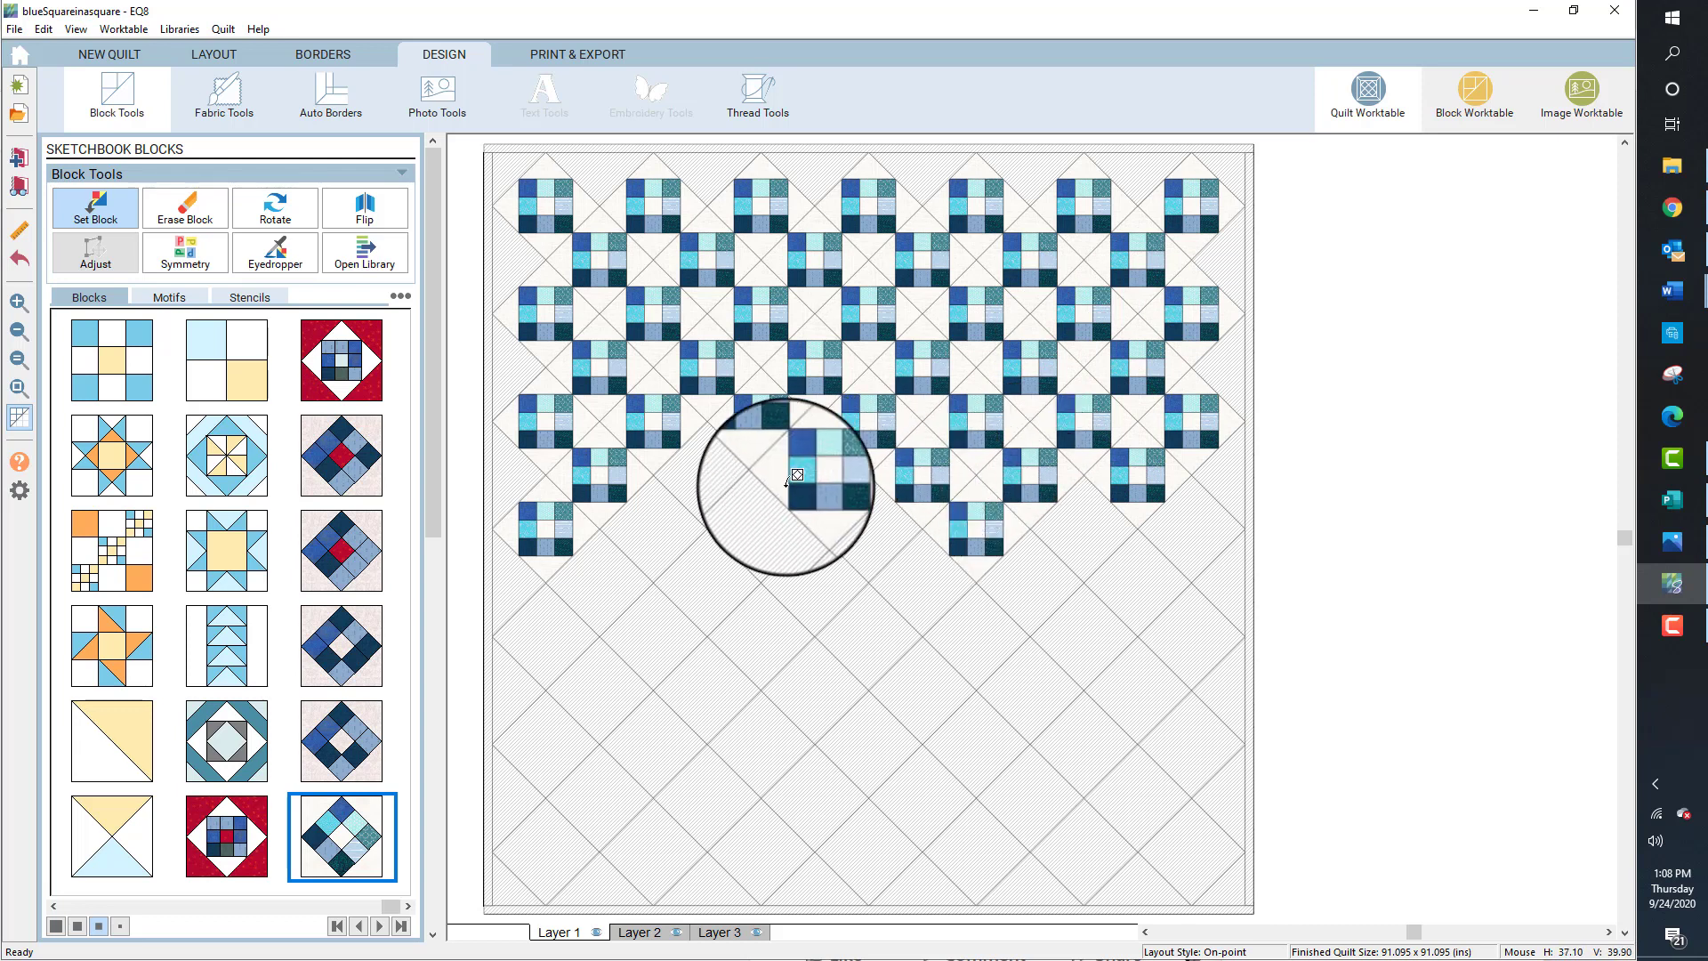
{"action": "left_click", "coordinate": [703, 489]}
Fill the remaining spaces of row seven and spaces two to six of row eight with the nine-patch block
{"action": "left_click", "coordinate": [676, 507]}
{"action": "left_click", "coordinate": [738, 529]}
{"action": "left_click", "coordinate": [752, 578]}
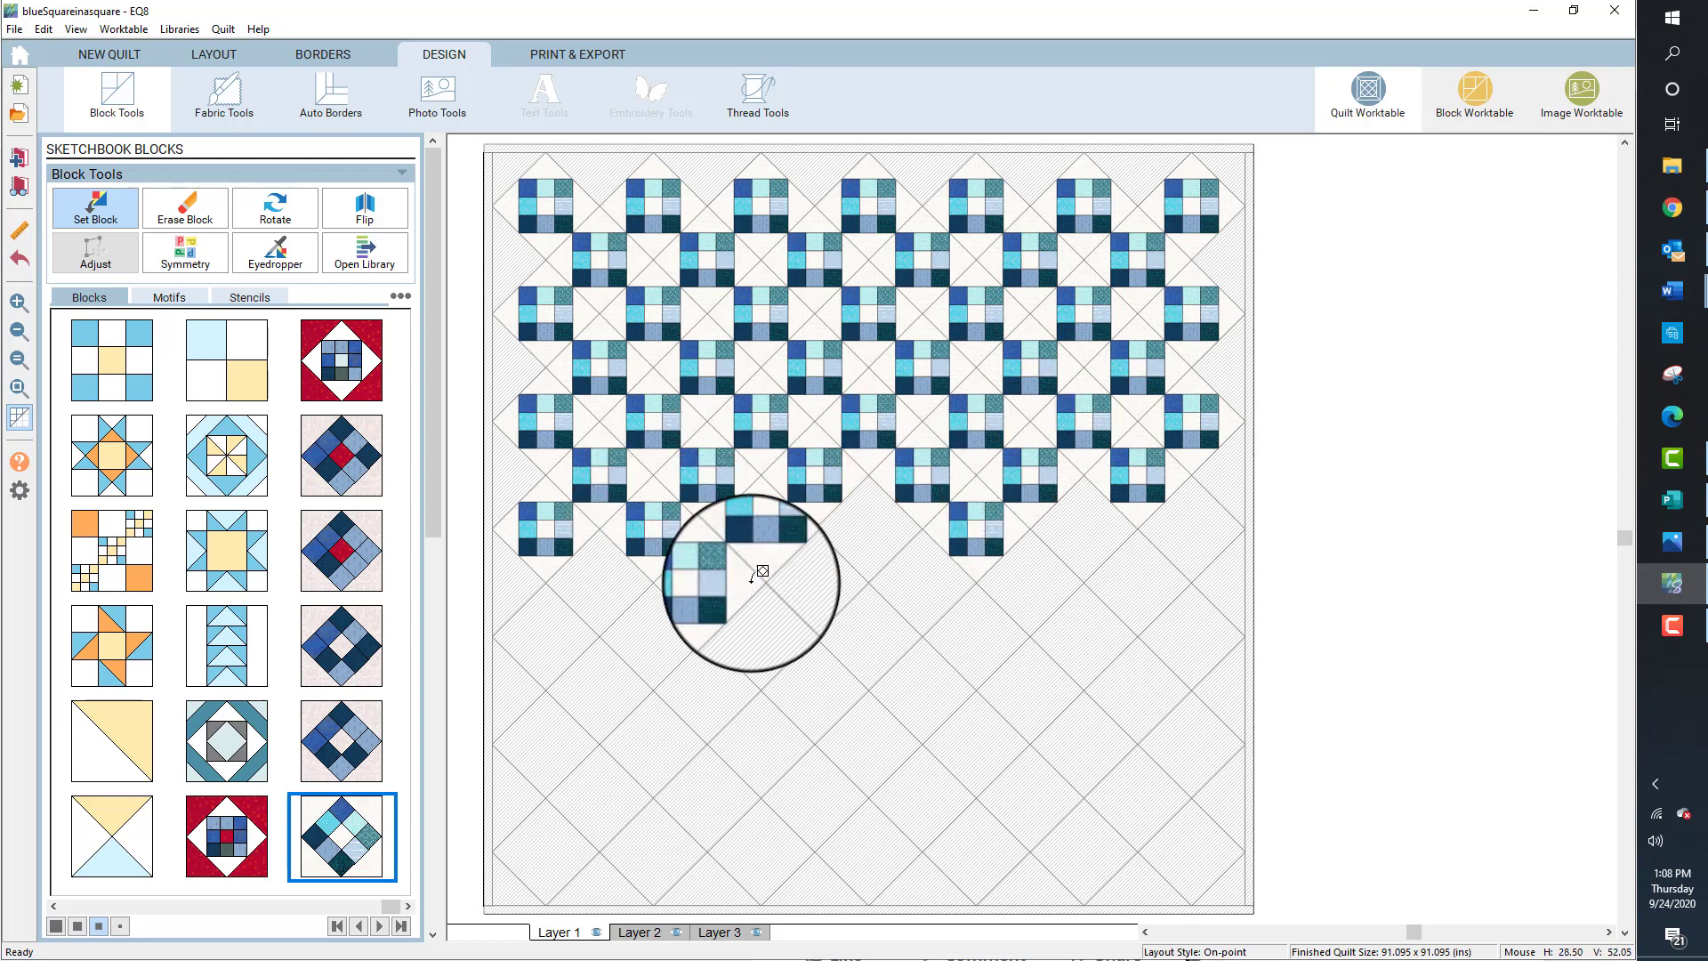
{"action": "left_click", "coordinate": [811, 574]}
{"action": "left_click", "coordinate": [870, 534]}
{"action": "left_click", "coordinate": [925, 571]}
{"action": "left_click", "coordinate": [1032, 573]}
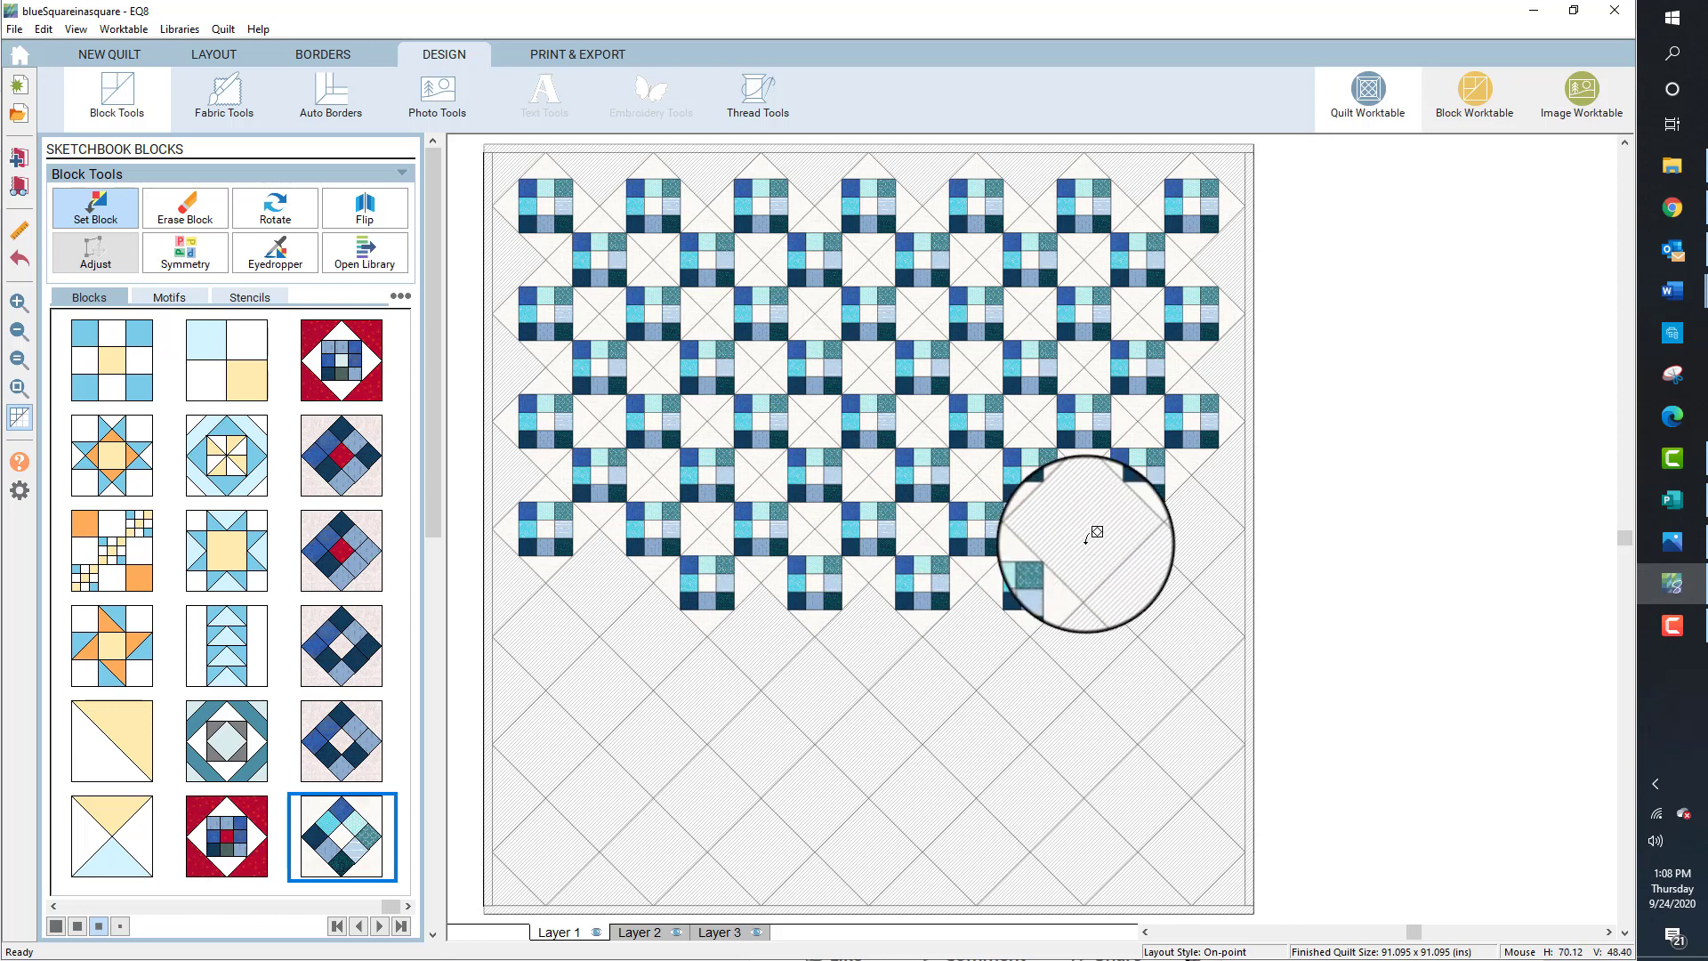
{"action": "left_click", "coordinate": [1087, 536]}
{"action": "left_click", "coordinate": [1146, 565]}
{"action": "left_click", "coordinate": [1199, 537]}
Set the nine-patch block into row nine's last space, the last two spaces of rows eleven and twelve, and the last three of row thirteen
{"action": "left_click", "coordinate": [1193, 630]}
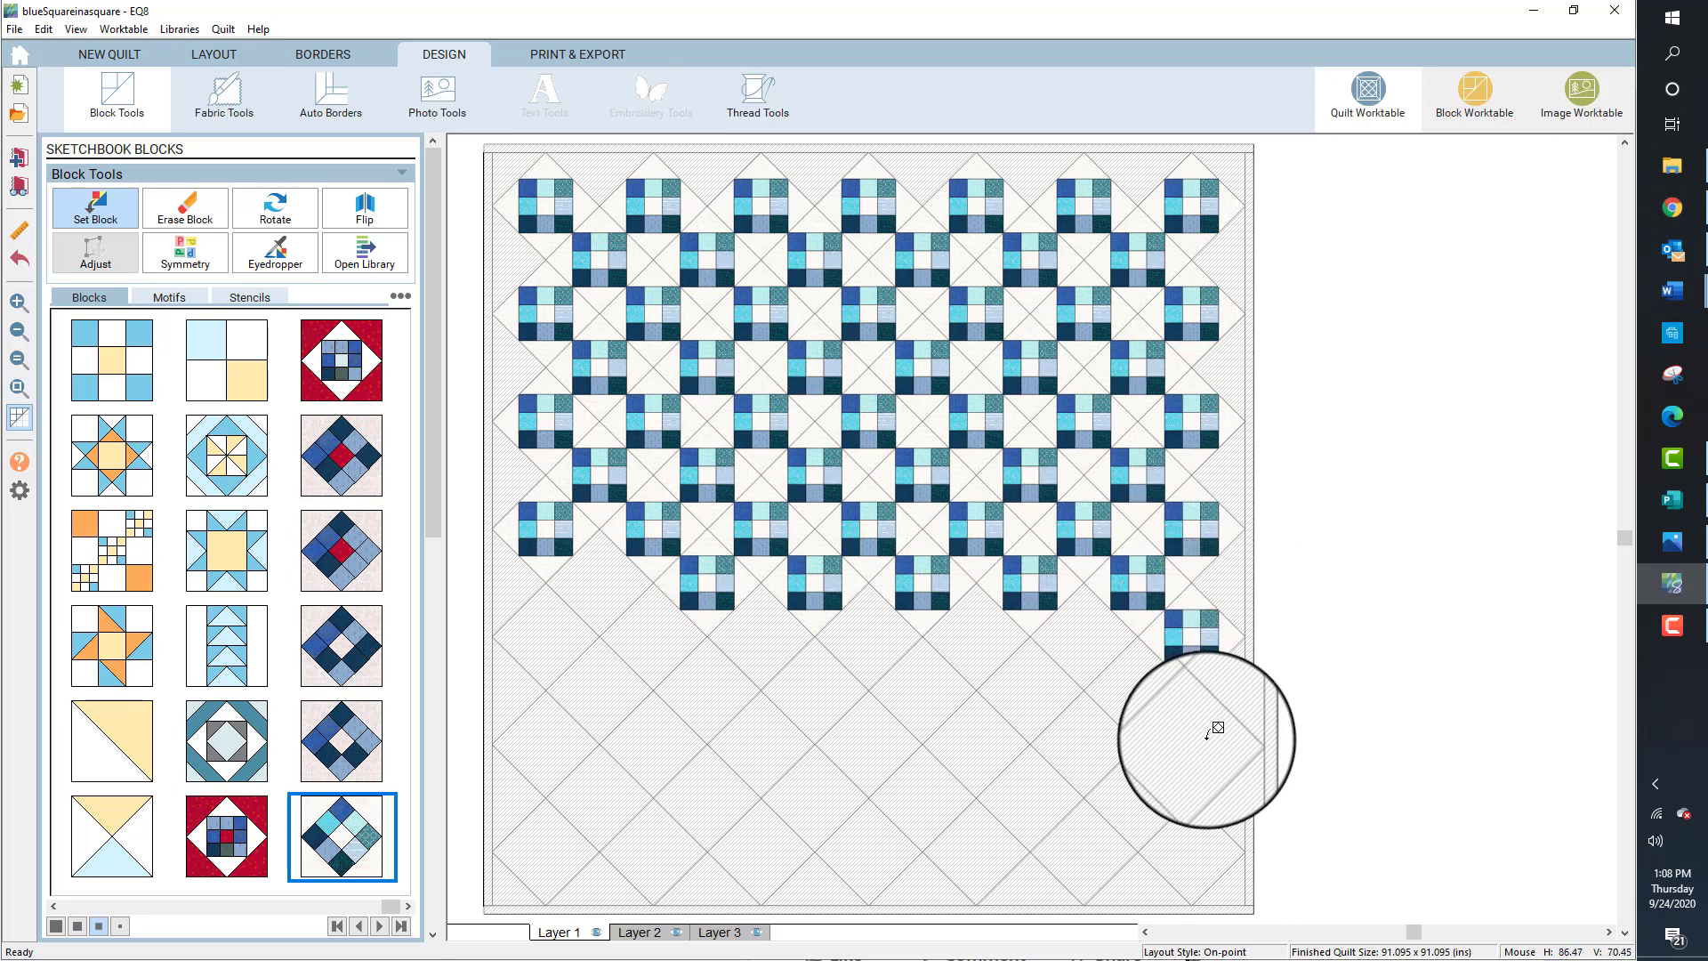
{"action": "left_click", "coordinate": [1210, 739]}
{"action": "left_click", "coordinate": [1196, 827]}
{"action": "left_click", "coordinate": [1144, 800]}
{"action": "left_click", "coordinate": [1086, 835]}
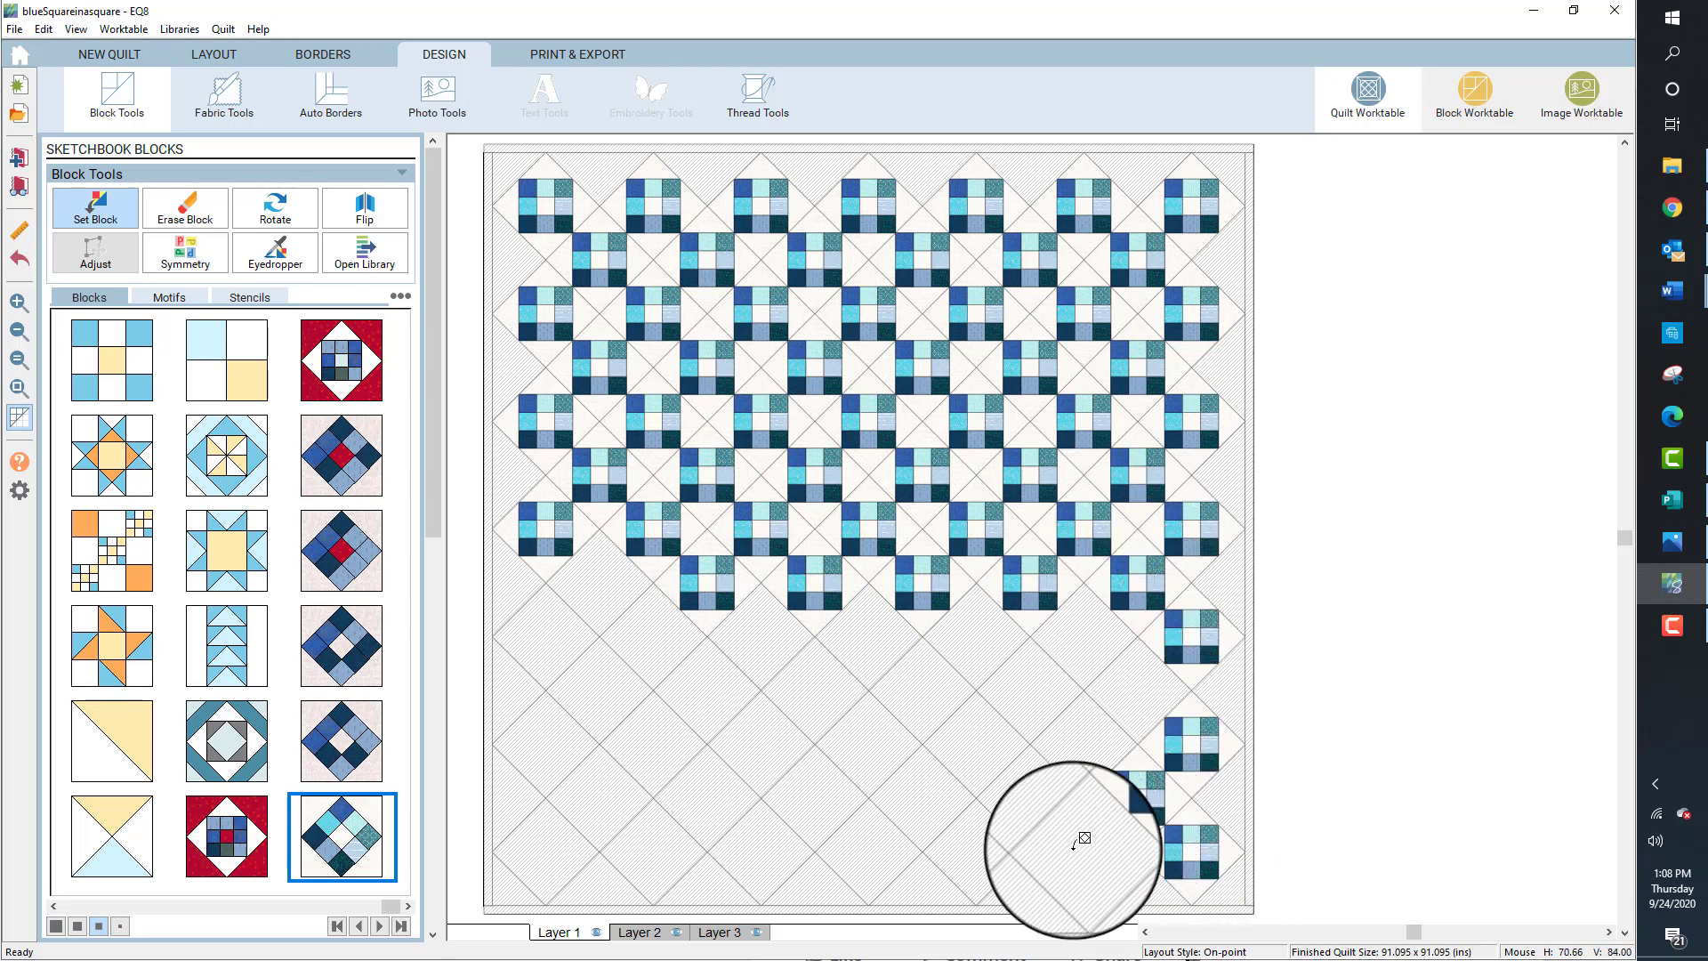
{"action": "left_click", "coordinate": [983, 845]}
{"action": "left_click", "coordinate": [1033, 794]}
{"action": "left_click", "coordinate": [1090, 738]}
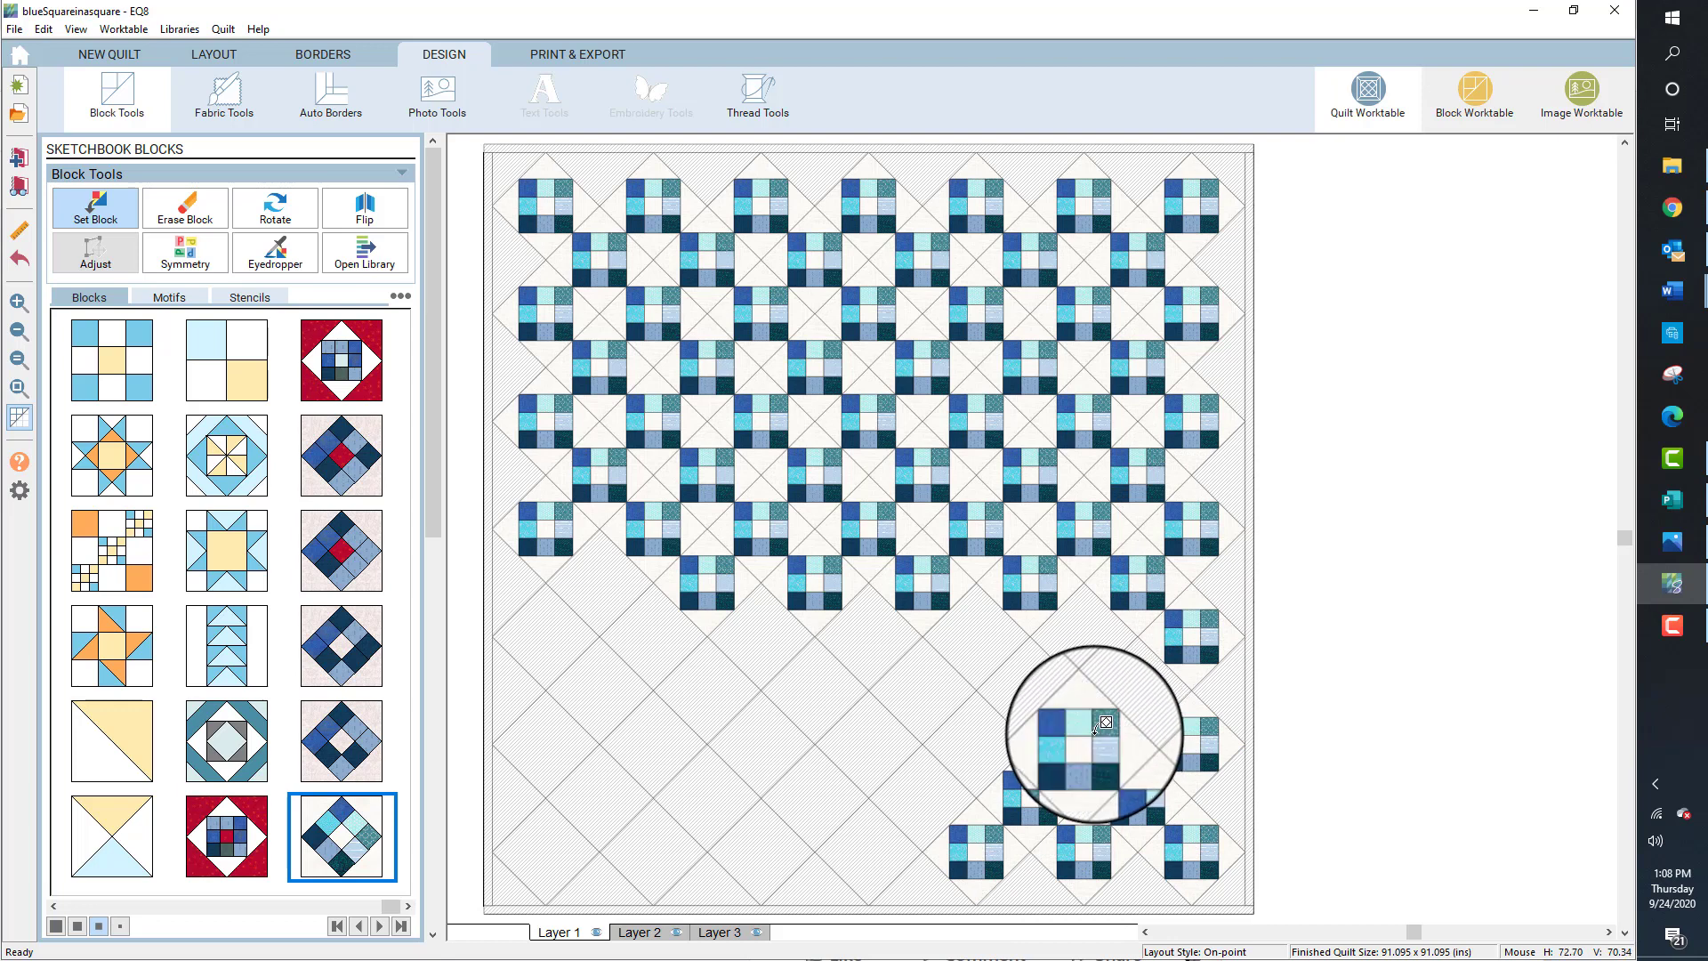
Set the nine-patch block into spaces five and six of row nine and spaces four to six of row ten
{"action": "left_click", "coordinate": [1143, 682]}
{"action": "left_click", "coordinate": [1104, 618]}
{"action": "left_click", "coordinate": [1023, 681]}
{"action": "left_click", "coordinate": [982, 651]}
{"action": "left_click", "coordinate": [931, 680]}
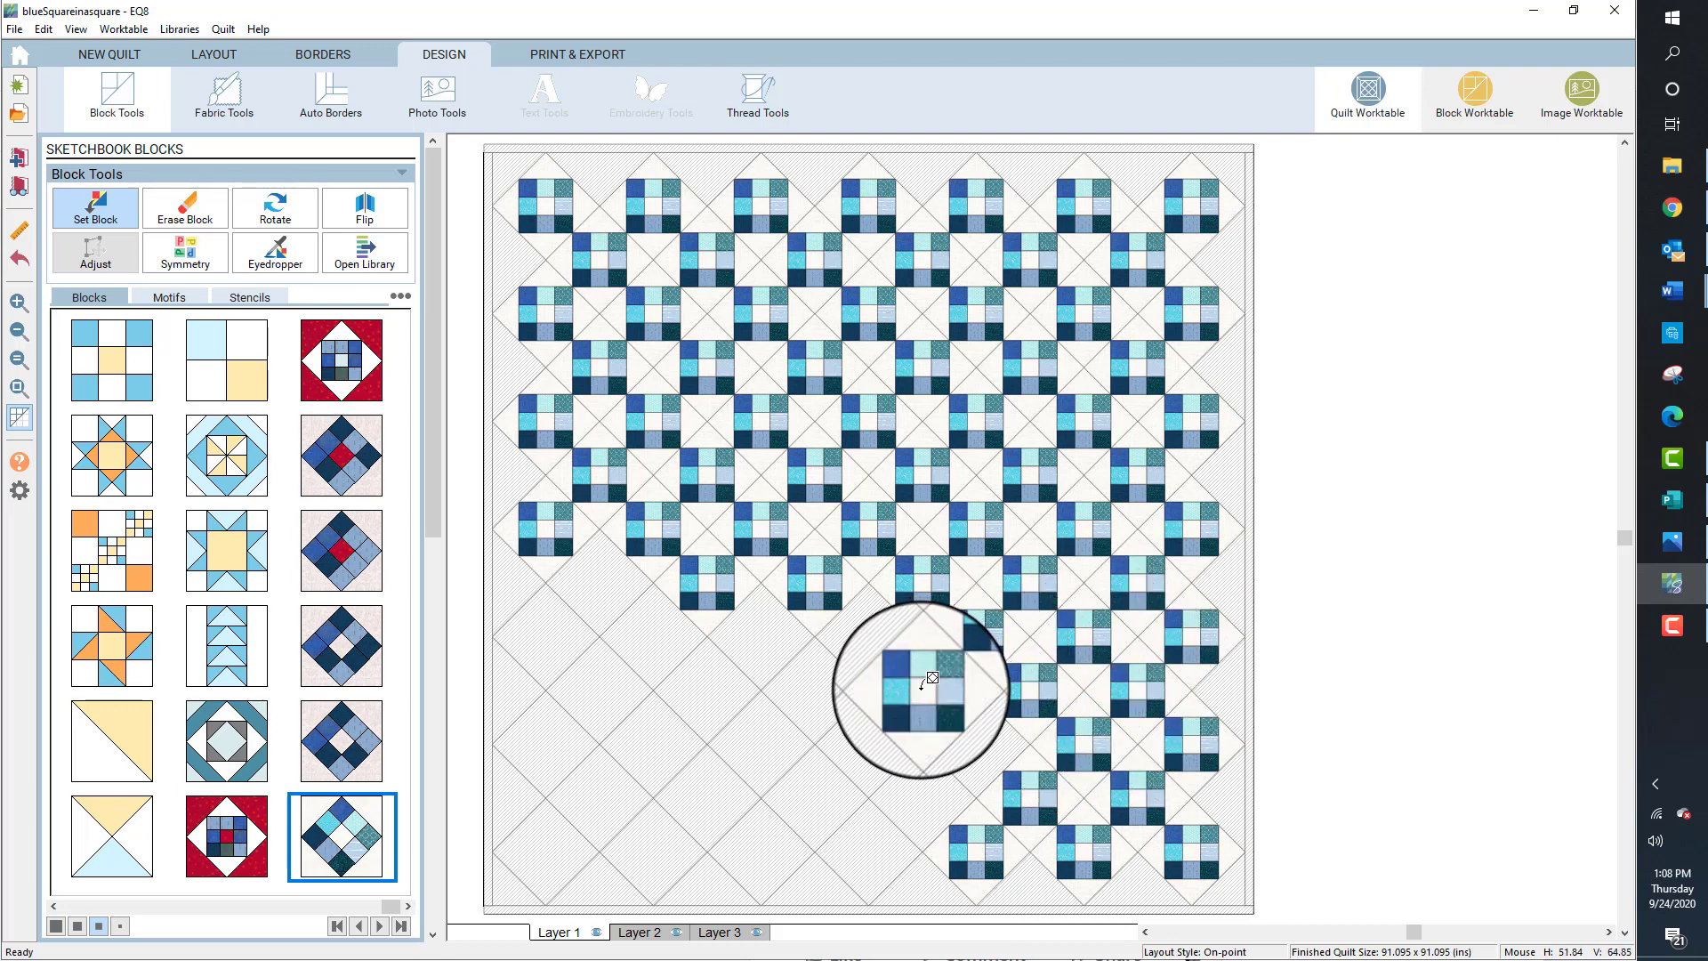
Set the nine-patch block into row nine's spaces three and four, row ten's two and three, row eleven's four and five, and row twelve's four
{"action": "left_click", "coordinate": [972, 740]}
{"action": "left_click", "coordinate": [919, 790]}
{"action": "left_click", "coordinate": [873, 743]}
{"action": "left_click", "coordinate": [819, 692]}
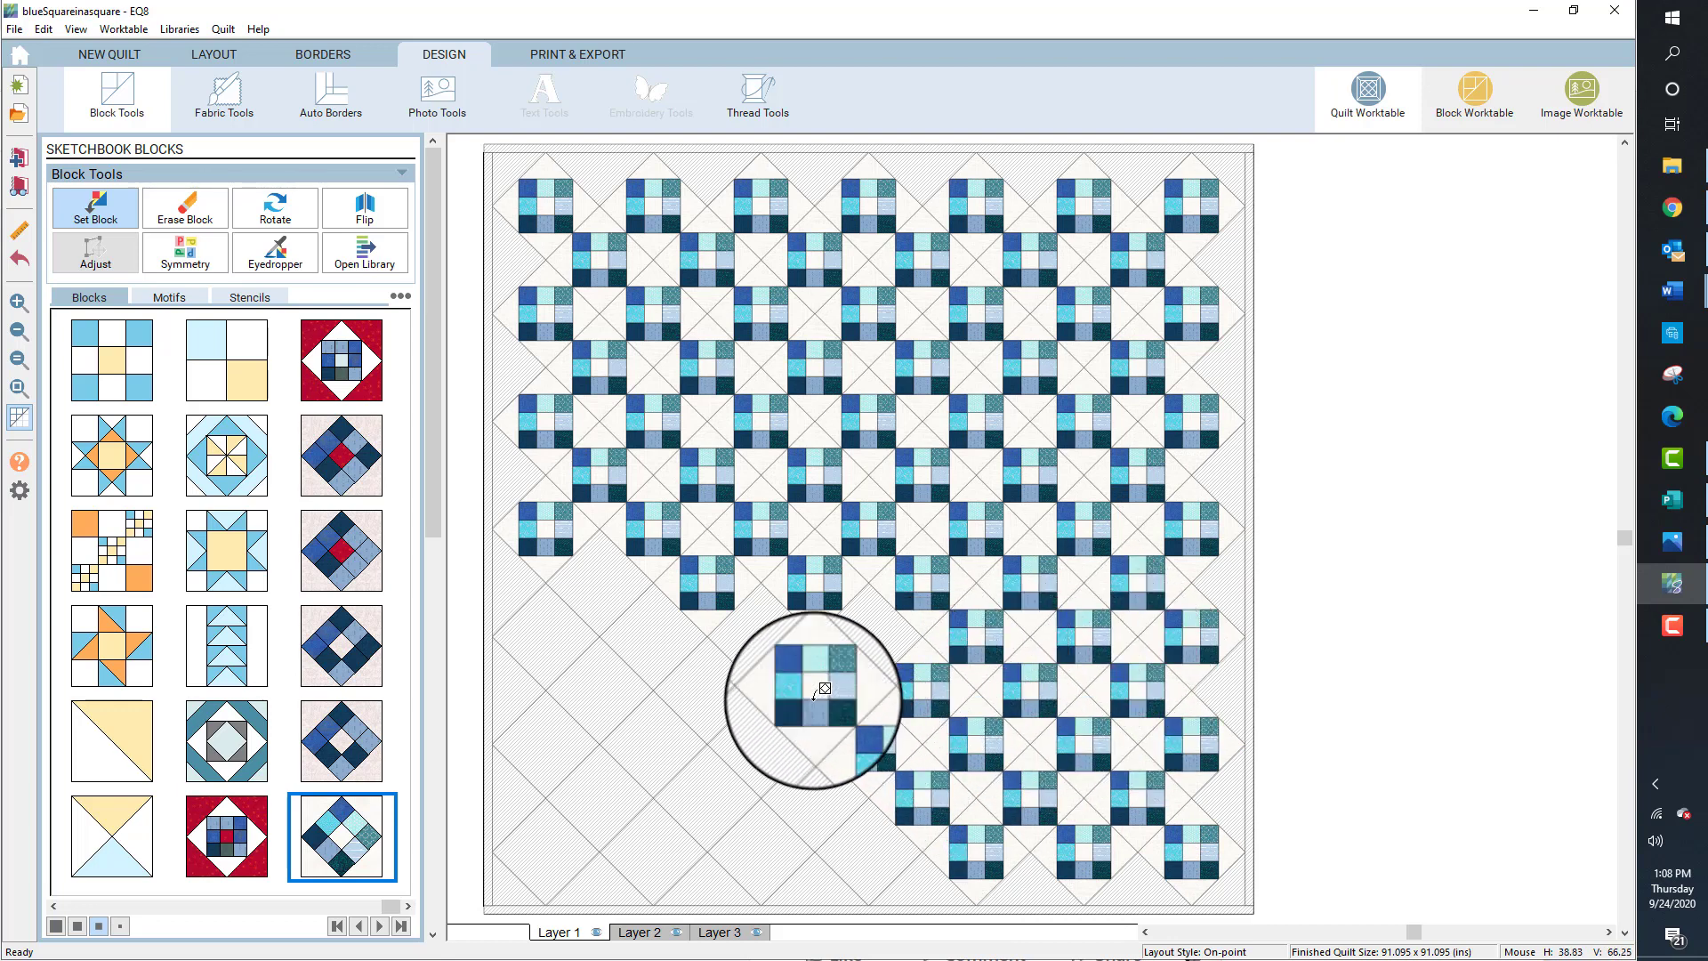
{"action": "left_click", "coordinate": [875, 652]}
{"action": "left_click", "coordinate": [777, 650]}
{"action": "left_click", "coordinate": [696, 691]}
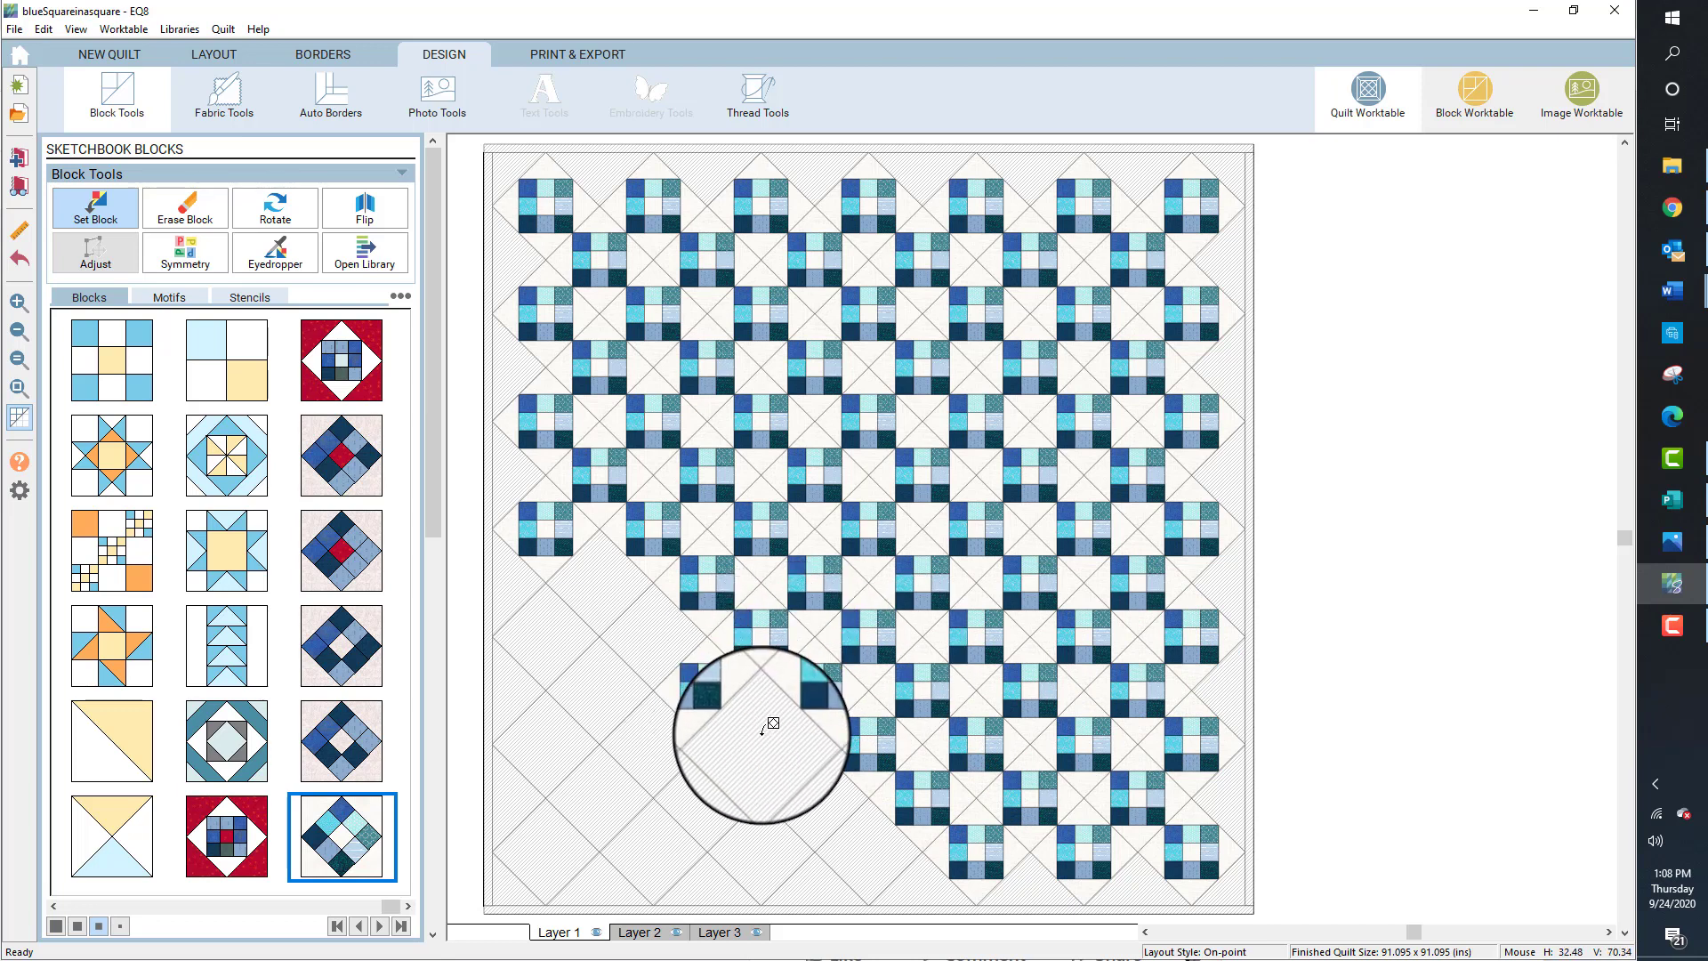
Set the nine-patch block into spaces two and three of rows eleven and twelve and spaces two to four of row thirteen
{"action": "left_click", "coordinate": [763, 737]}
{"action": "left_click", "coordinate": [823, 783]}
{"action": "left_click", "coordinate": [880, 836]}
{"action": "left_click", "coordinate": [774, 840]}
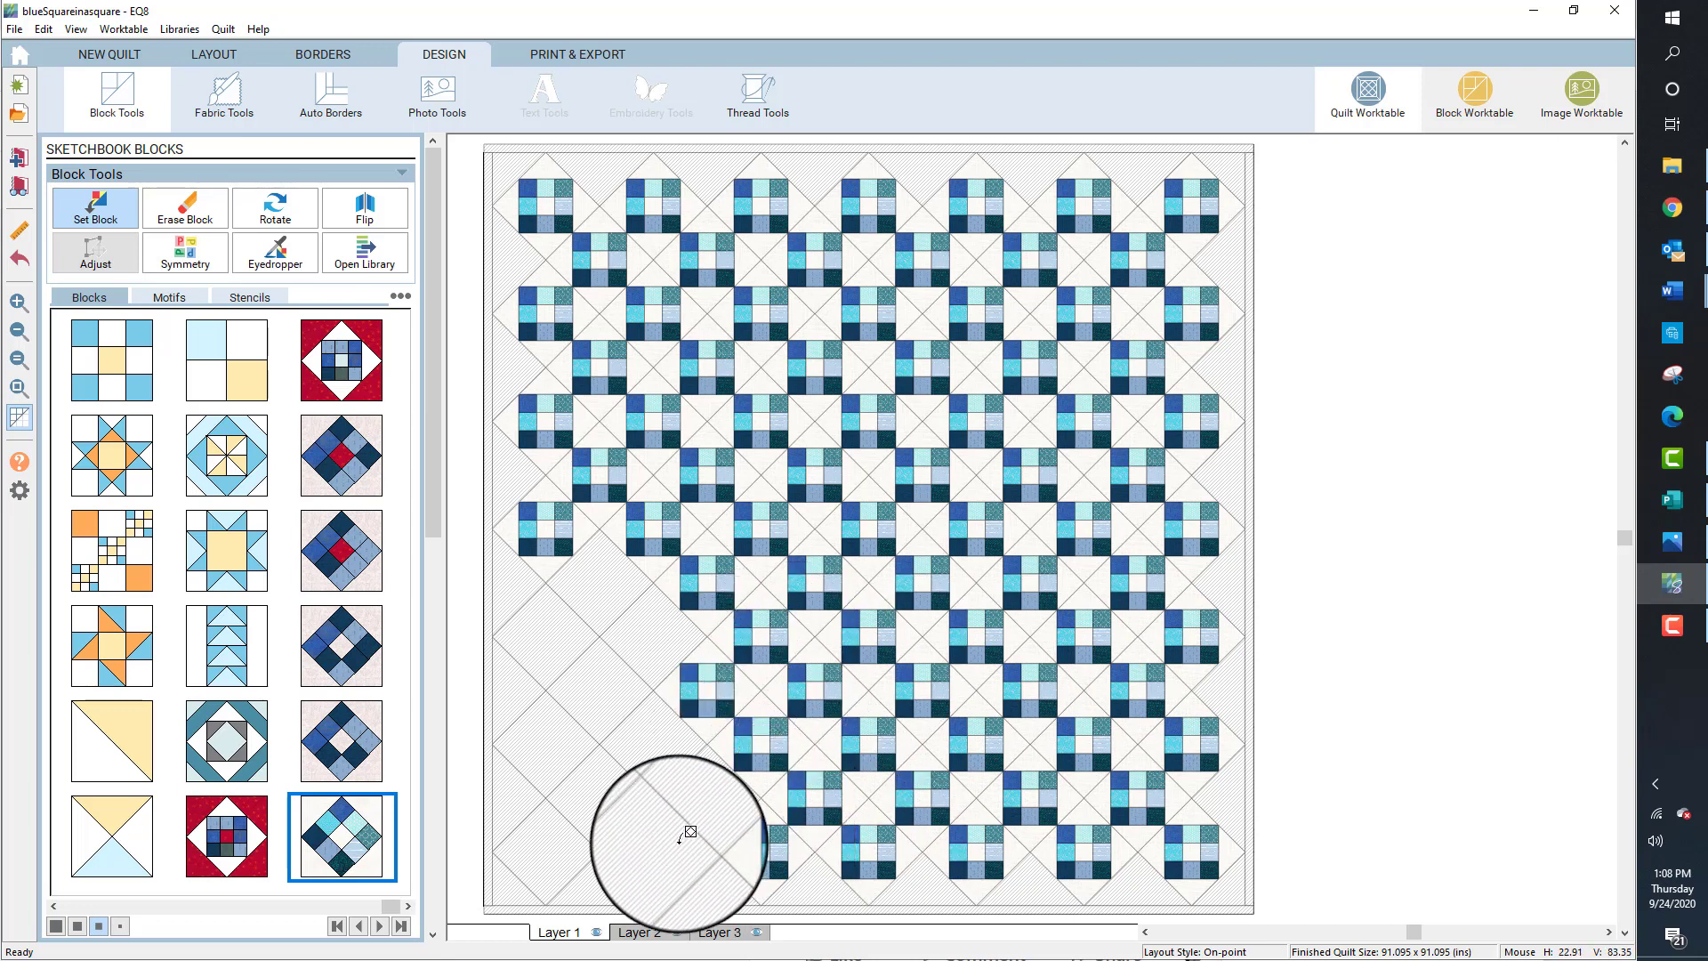
{"action": "left_click", "coordinate": [663, 845]}
{"action": "left_click", "coordinate": [716, 801]}
{"action": "left_click", "coordinate": [668, 736]}
Fill the first space of rows eight to thirteen and the second space of row nine with the nine-patch block
{"action": "left_click", "coordinate": [608, 781]}
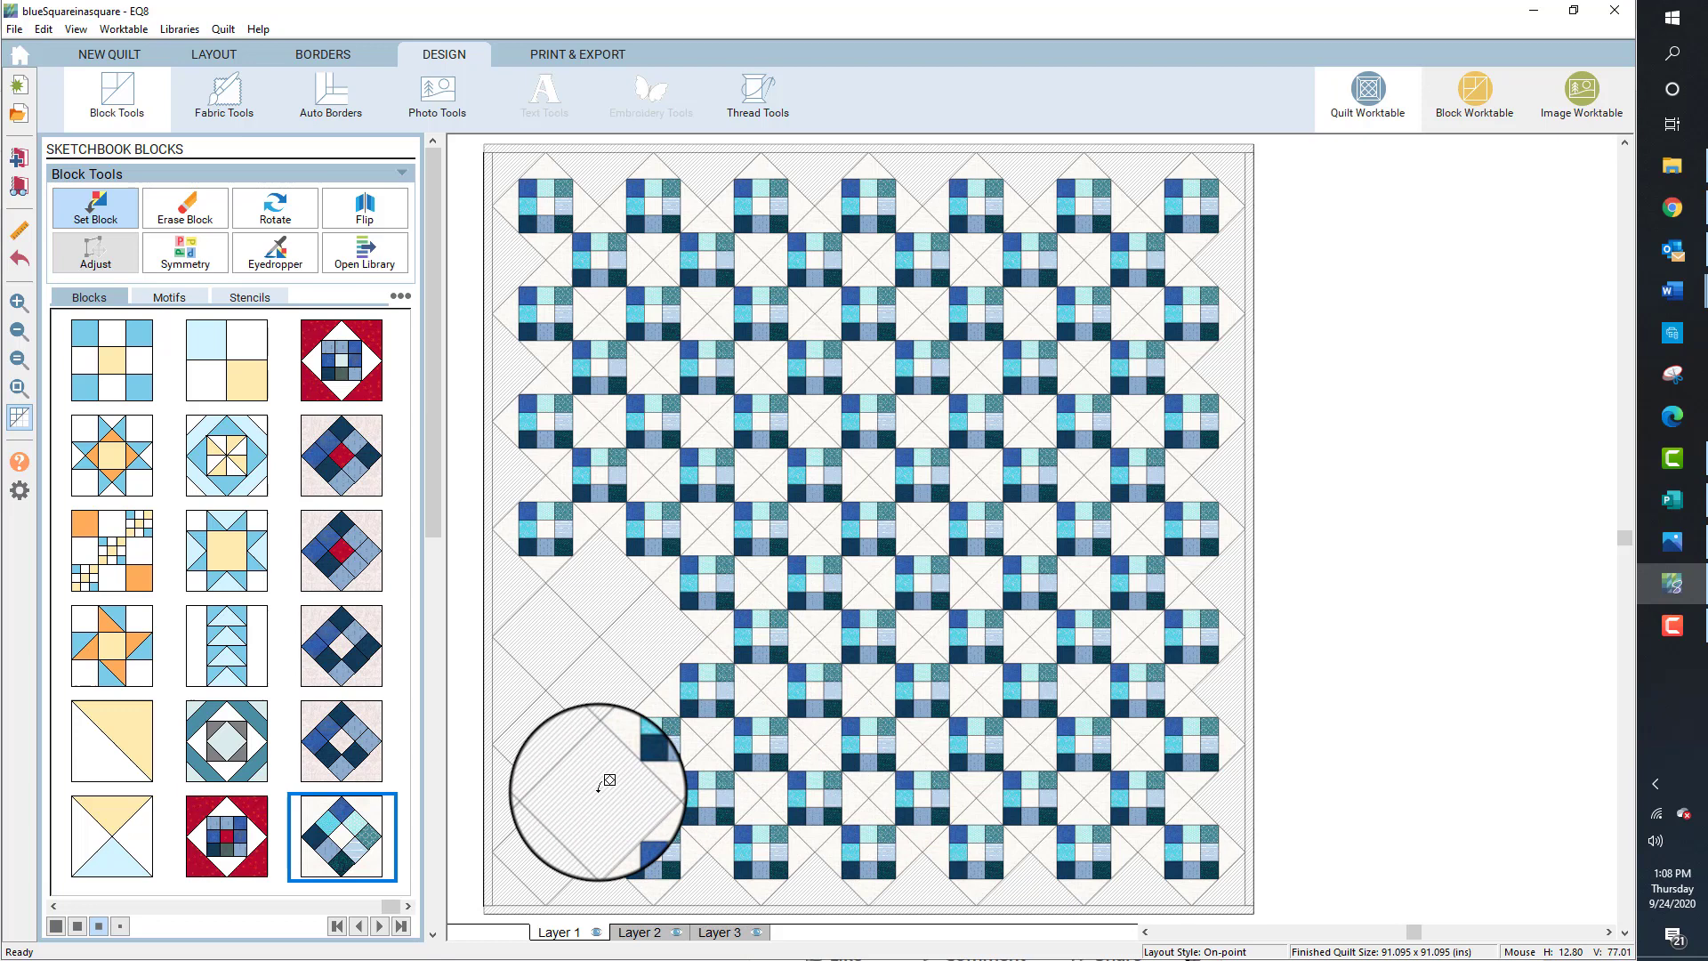
{"action": "left_click", "coordinate": [529, 847]}
{"action": "left_click", "coordinate": [548, 752]}
{"action": "left_click", "coordinate": [584, 679]}
{"action": "left_click", "coordinate": [649, 635]}
{"action": "left_click", "coordinate": [624, 581]}
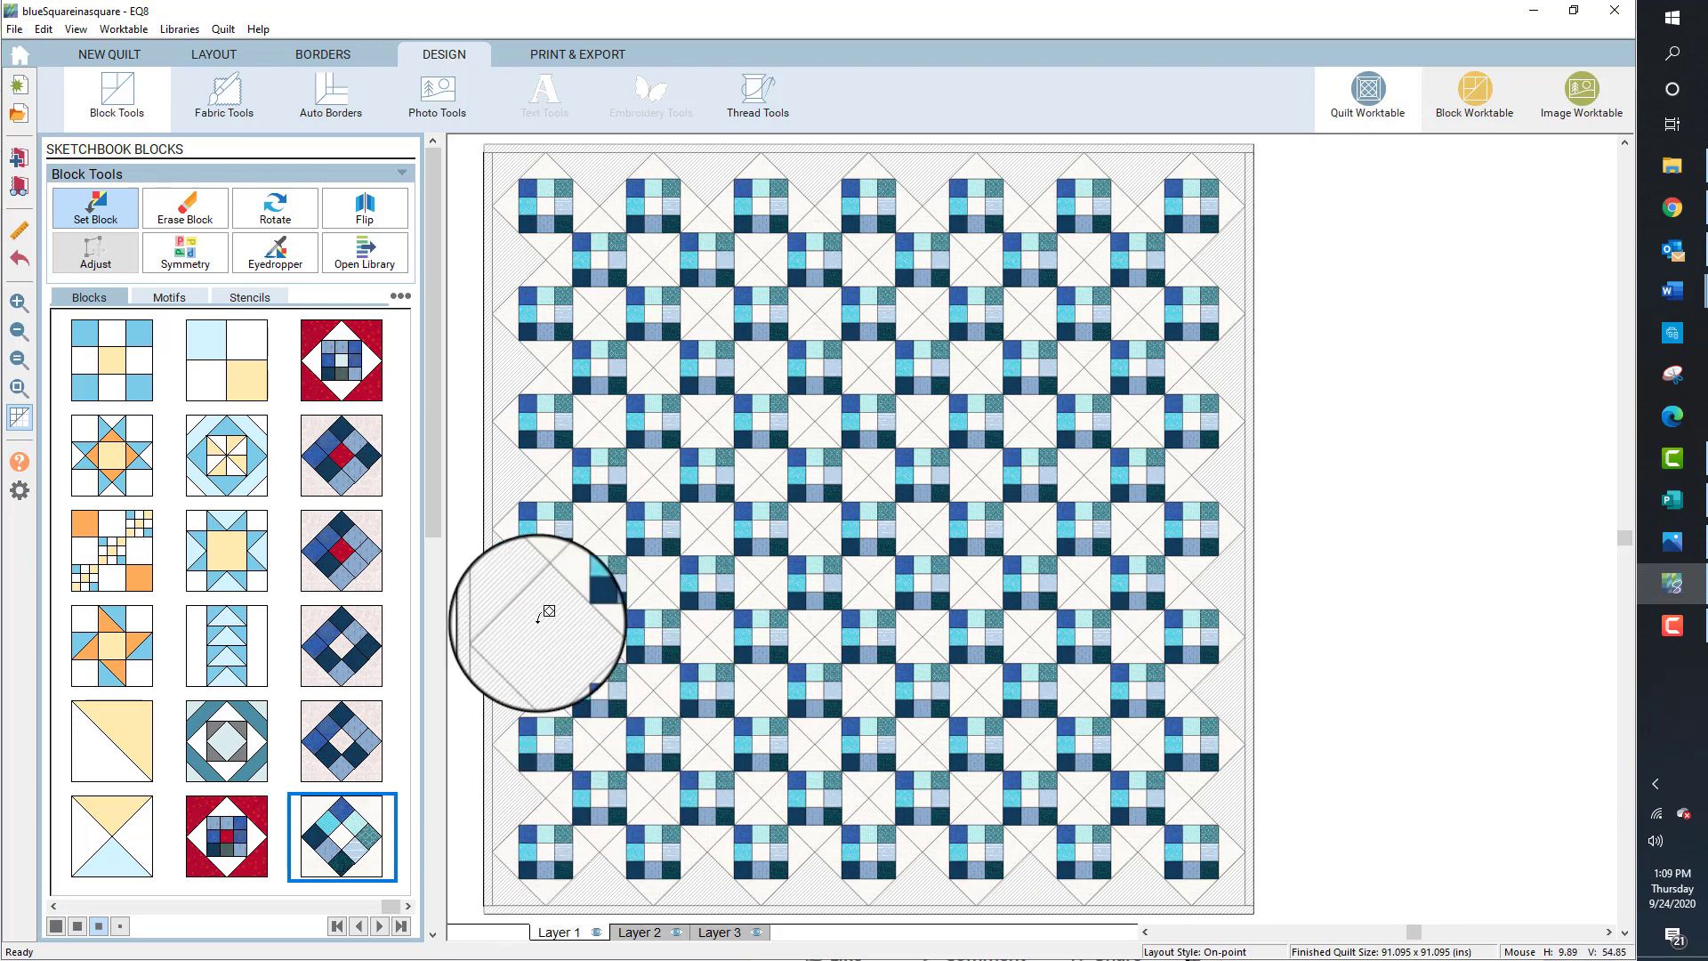
{"action": "left_click", "coordinate": [541, 622]}
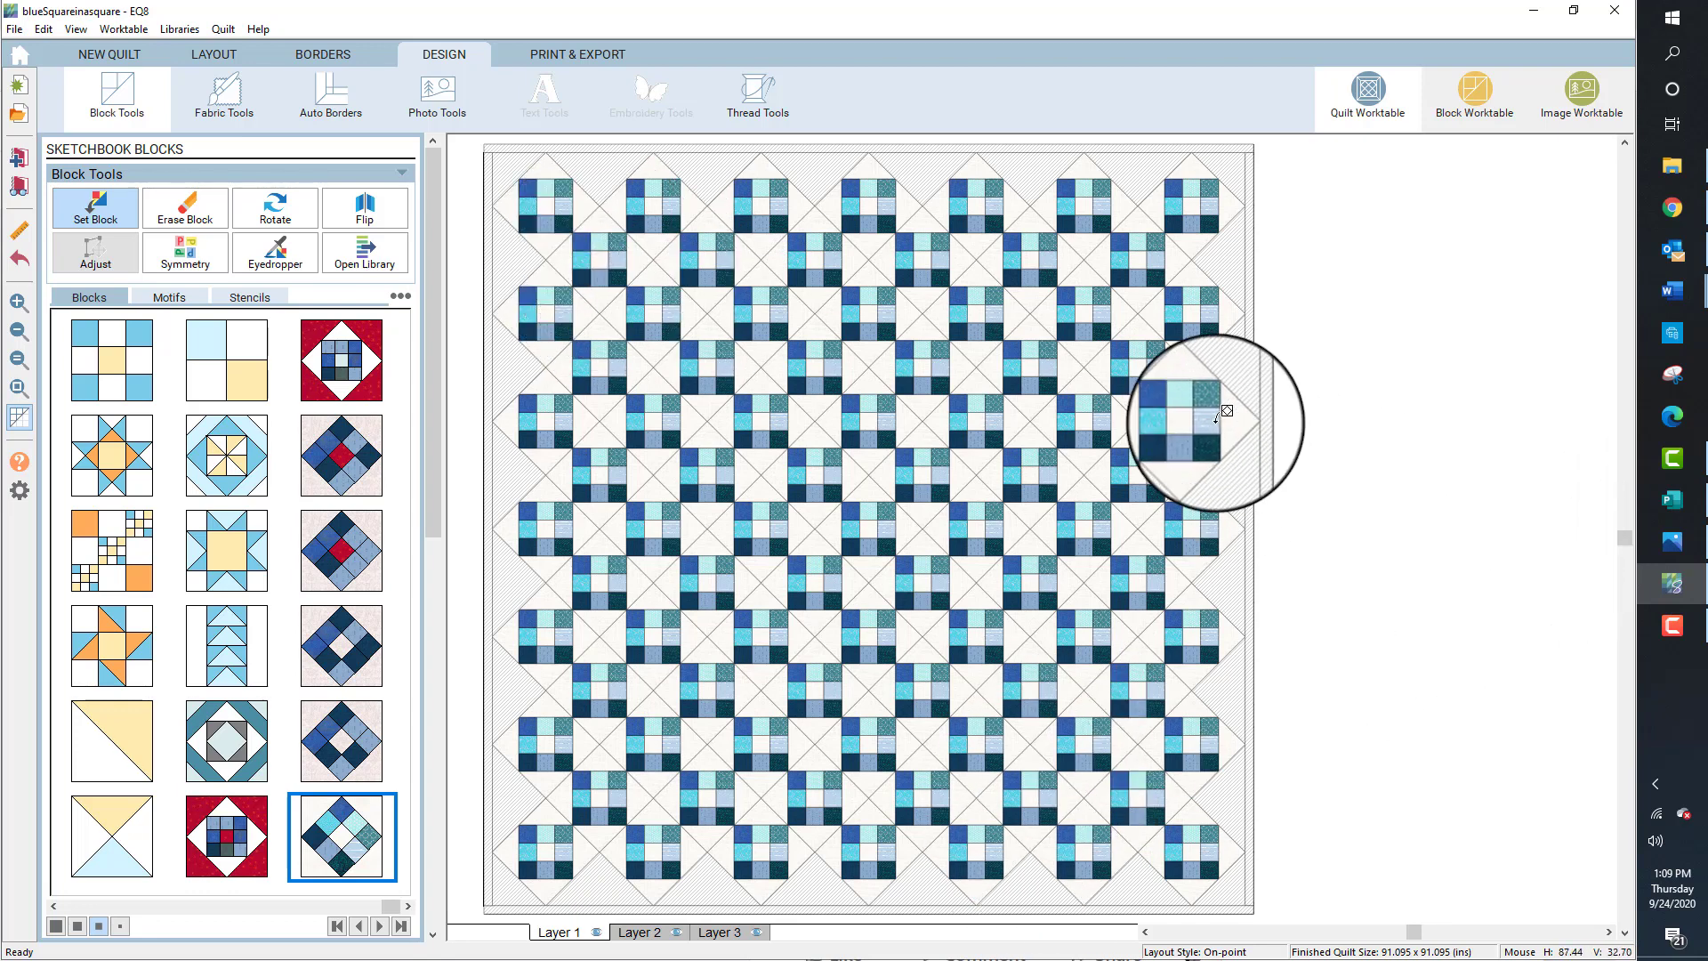
Erase the six nine-patch blocks in the quilt's second row
{"action": "left_click", "coordinate": [184, 223]}
{"action": "left_click", "coordinate": [604, 257]}
{"action": "left_click", "coordinate": [710, 256]}
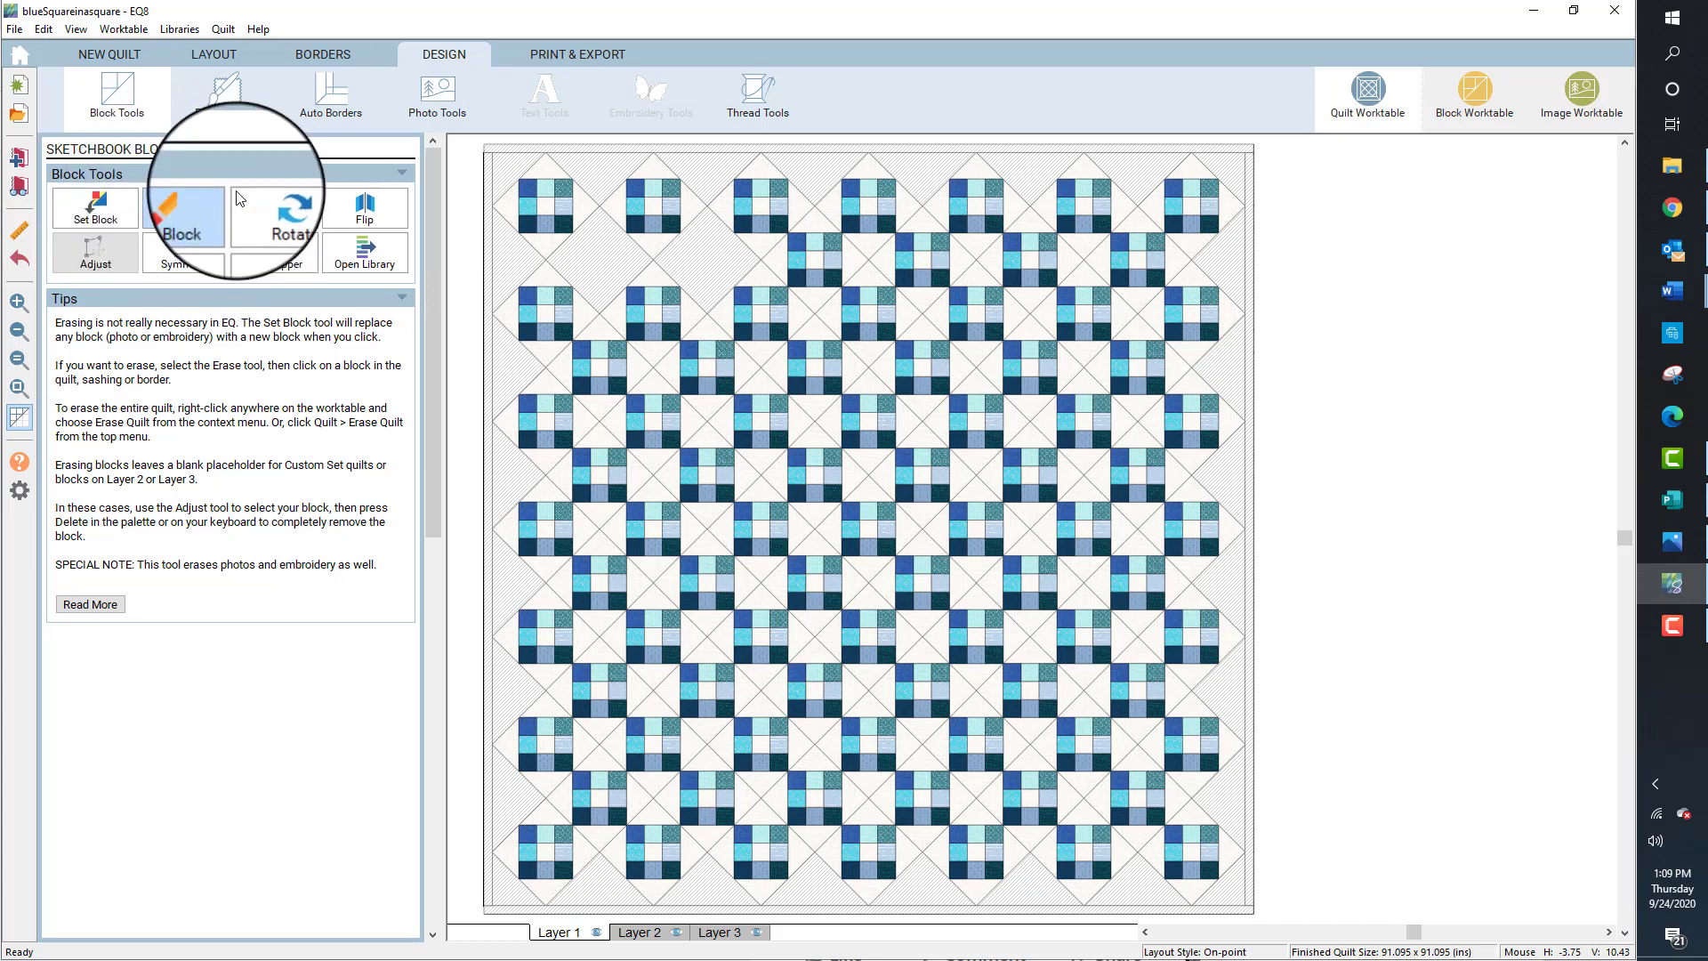
{"action": "left_click", "coordinate": [943, 261]}
{"action": "left_click", "coordinate": [1046, 261]}
{"action": "left_click", "coordinate": [1149, 264]}
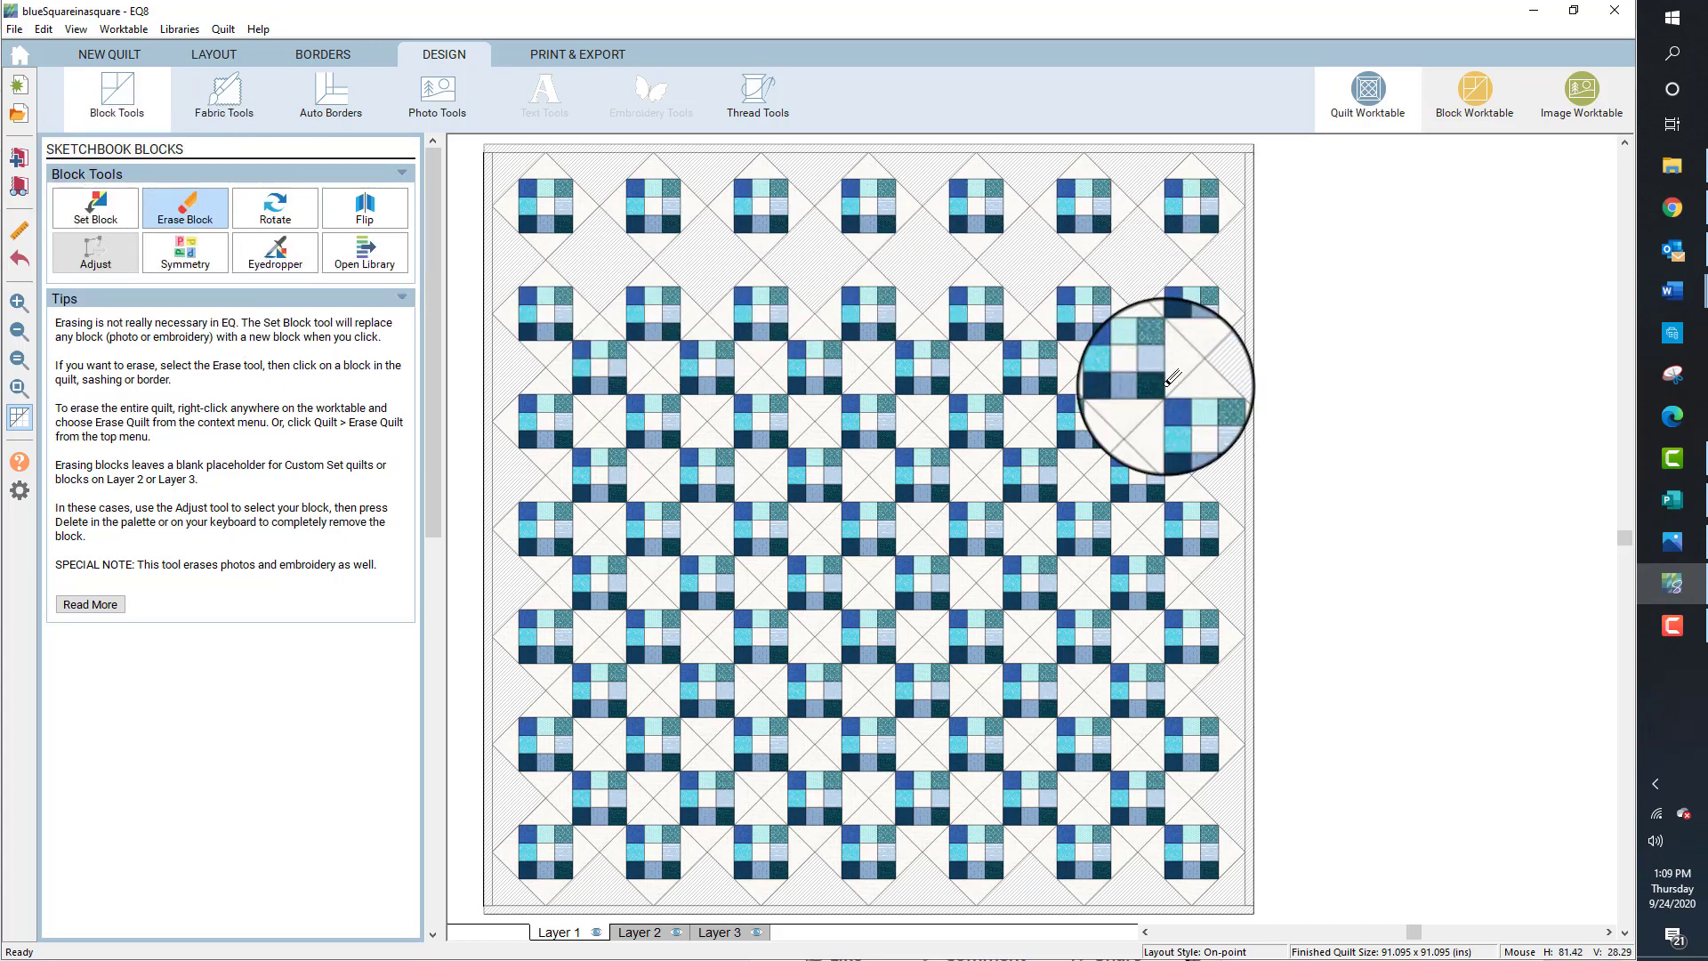
Erase the six nine-patch blocks in the quilt's fourth row
{"action": "left_click", "coordinate": [1138, 369]}
{"action": "left_click", "coordinate": [1029, 369]}
{"action": "left_click", "coordinate": [923, 369]}
{"action": "left_click", "coordinate": [817, 368]}
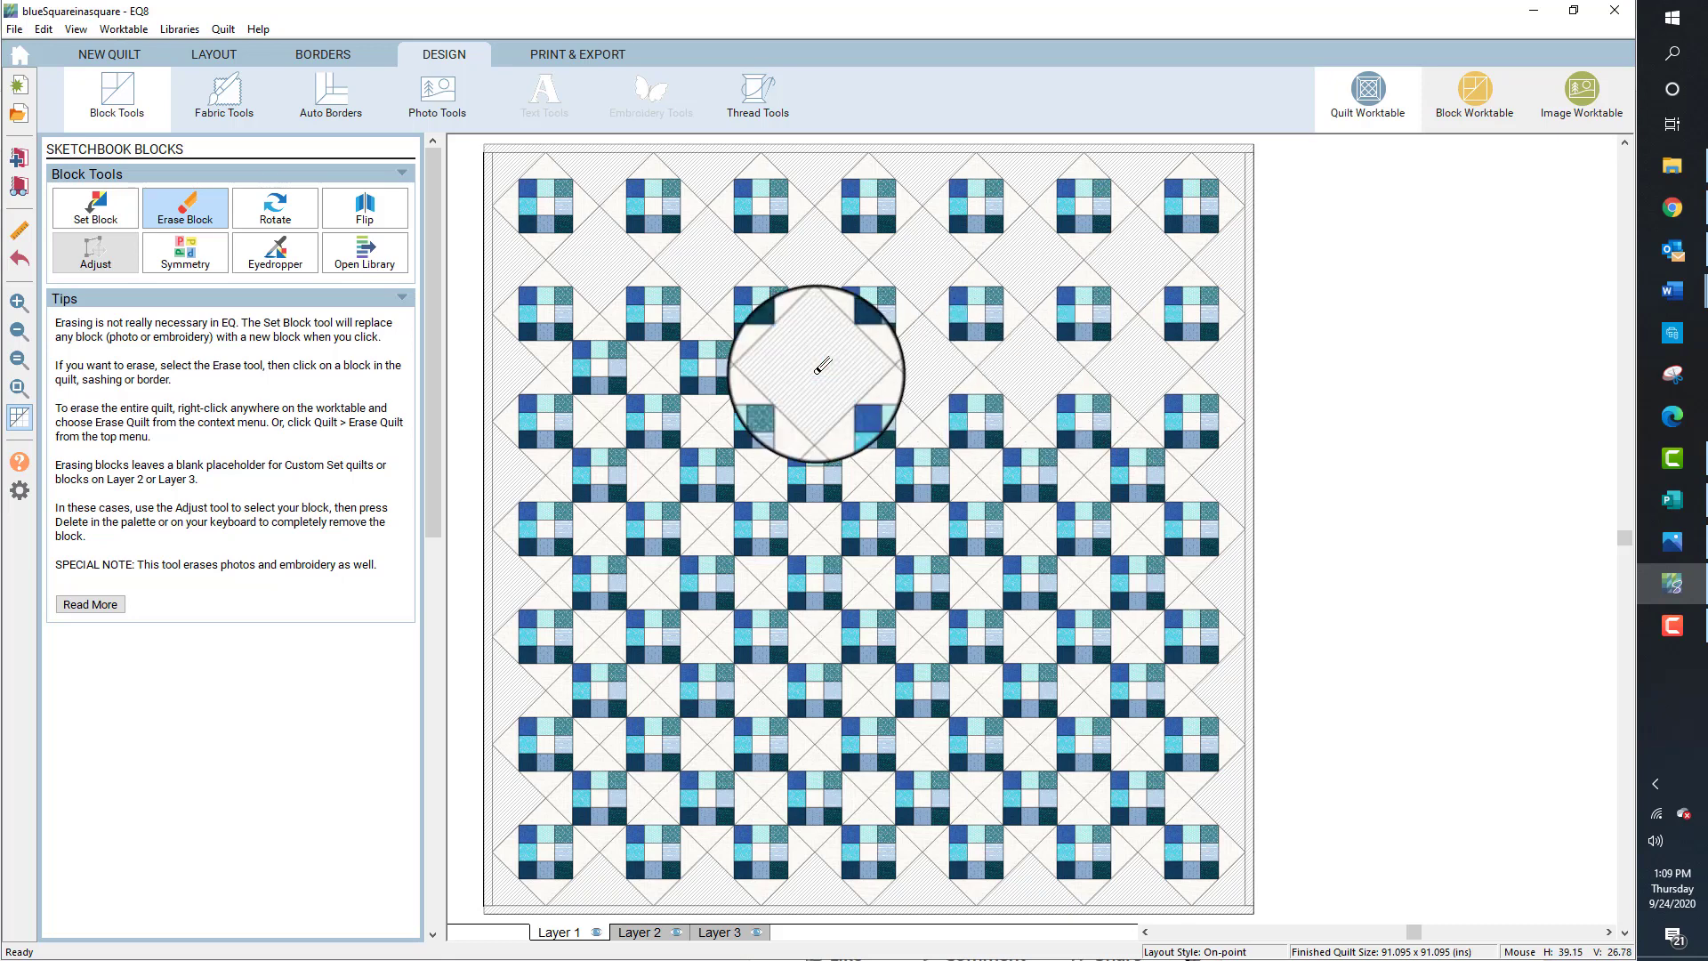
{"action": "left_click", "coordinate": [708, 368]}
{"action": "left_click", "coordinate": [600, 366]}
Erase the six nine-patch blocks in the quilt's sixth row
{"action": "left_click", "coordinate": [599, 458]}
{"action": "left_click", "coordinate": [698, 459]}
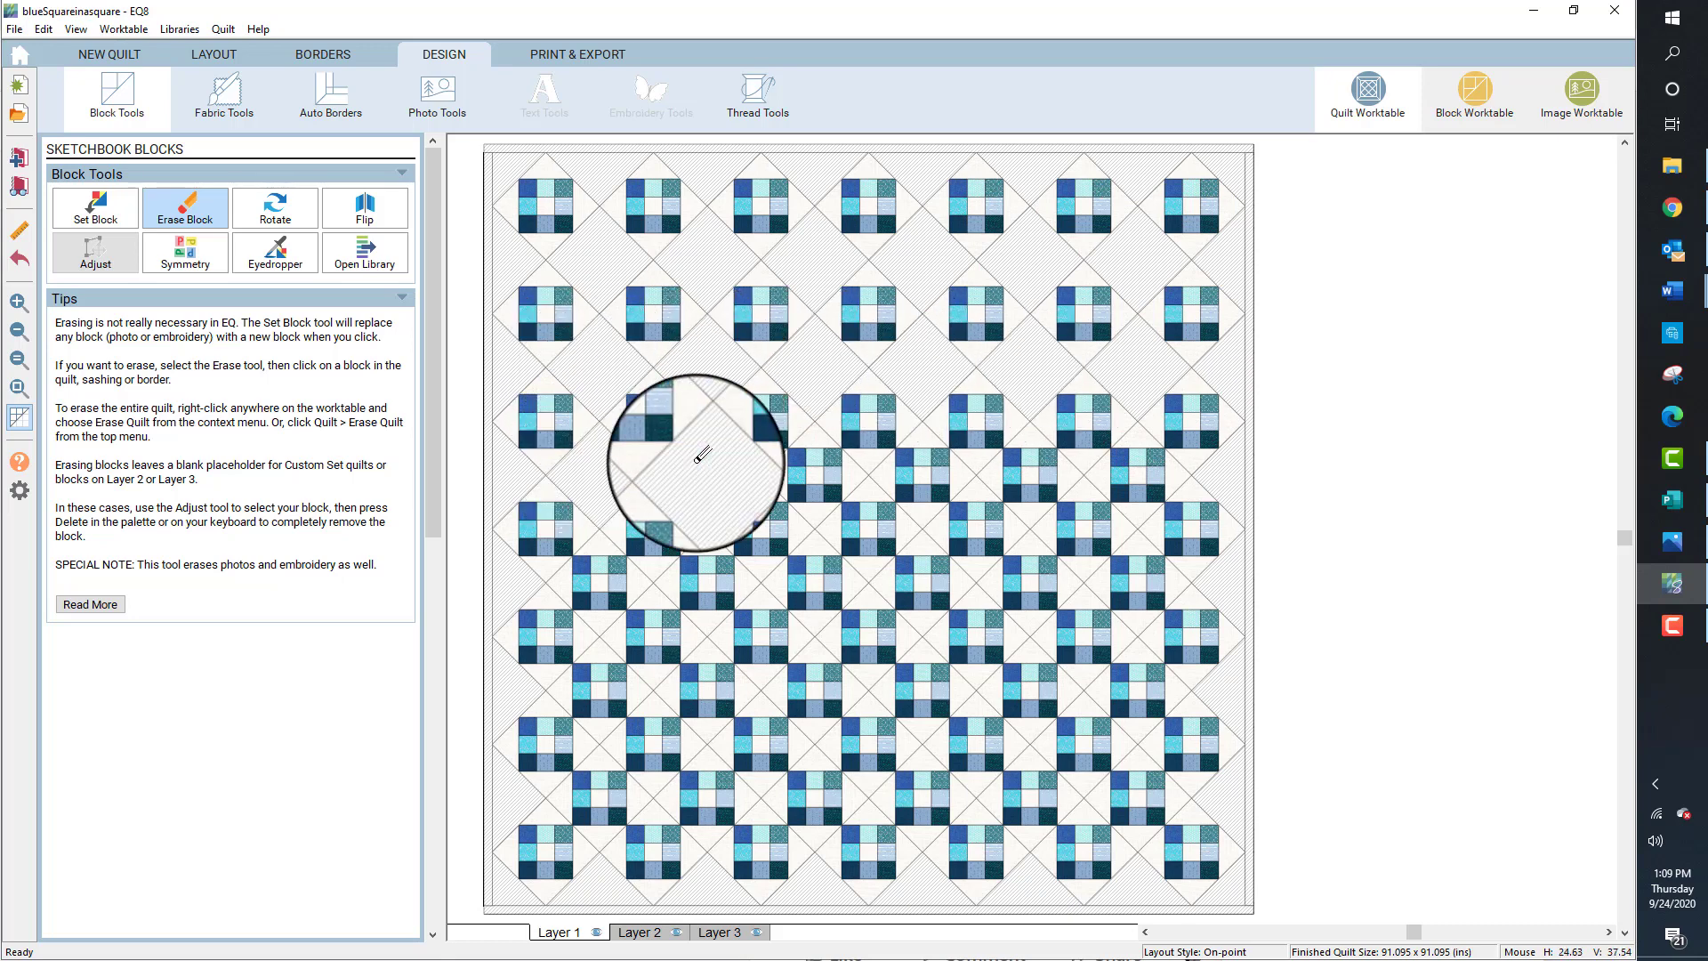
{"action": "left_click", "coordinate": [819, 461]}
{"action": "left_click", "coordinate": [925, 468]}
{"action": "left_click", "coordinate": [1032, 467]}
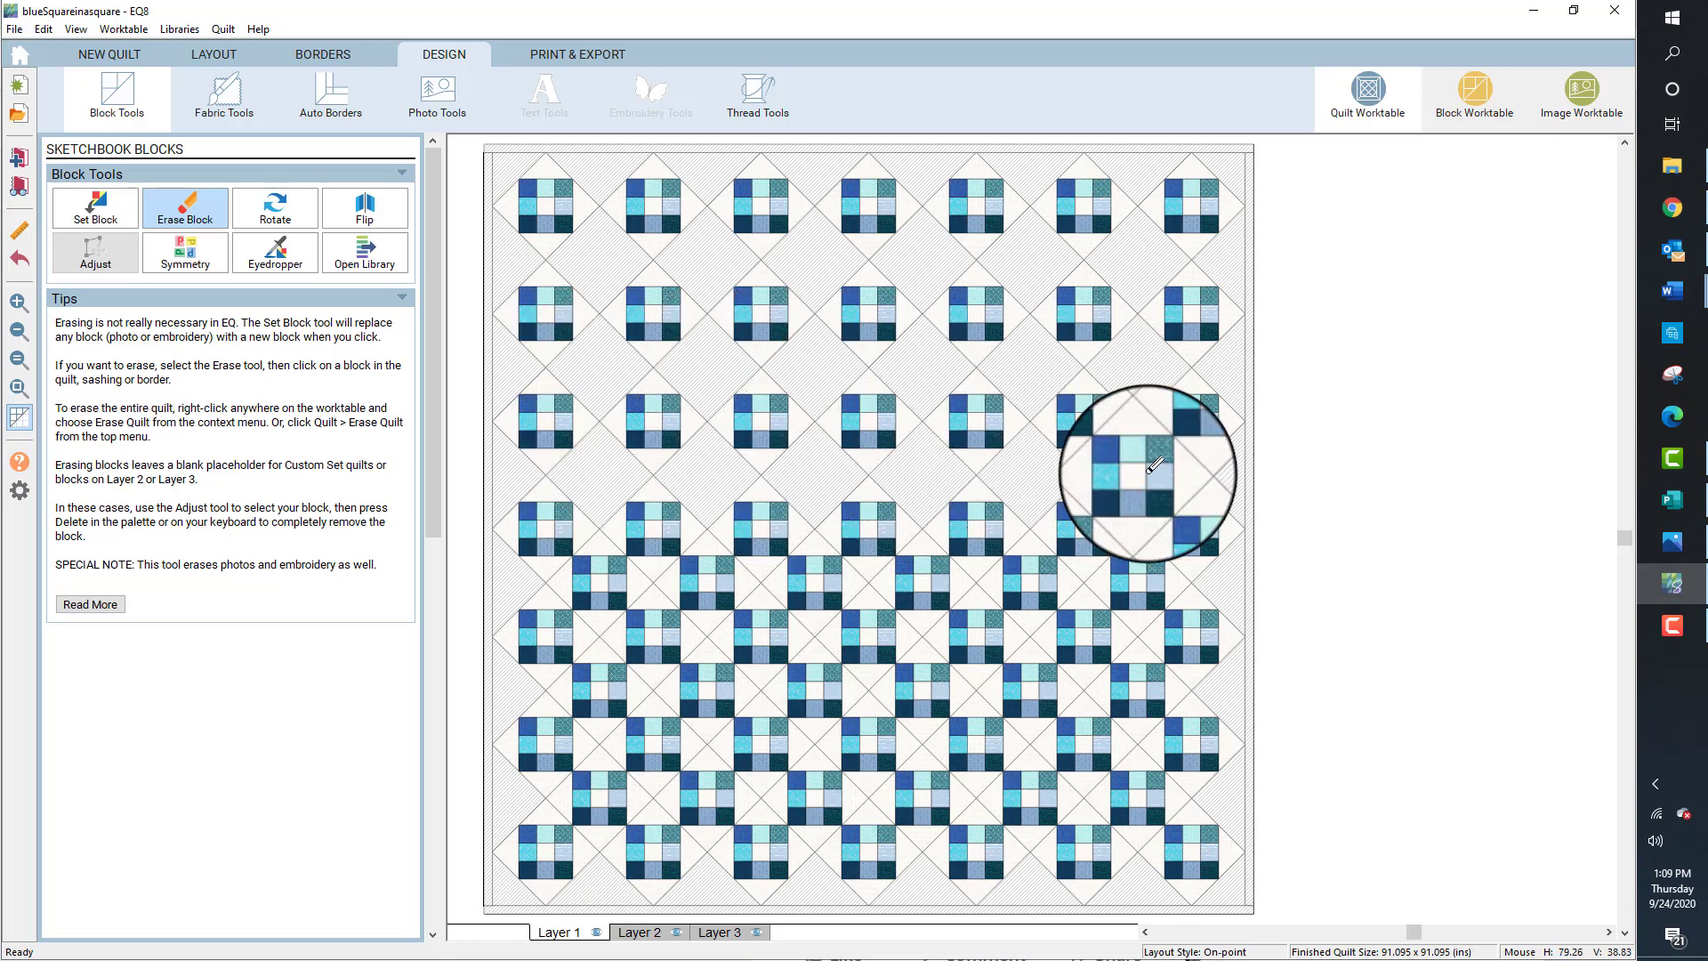
{"action": "left_click", "coordinate": [1153, 467]}
Erase the six nine-patch blocks in the quilt's eighth row
{"action": "left_click", "coordinate": [1142, 572]}
{"action": "left_click", "coordinate": [1041, 574]}
{"action": "left_click", "coordinate": [937, 573]}
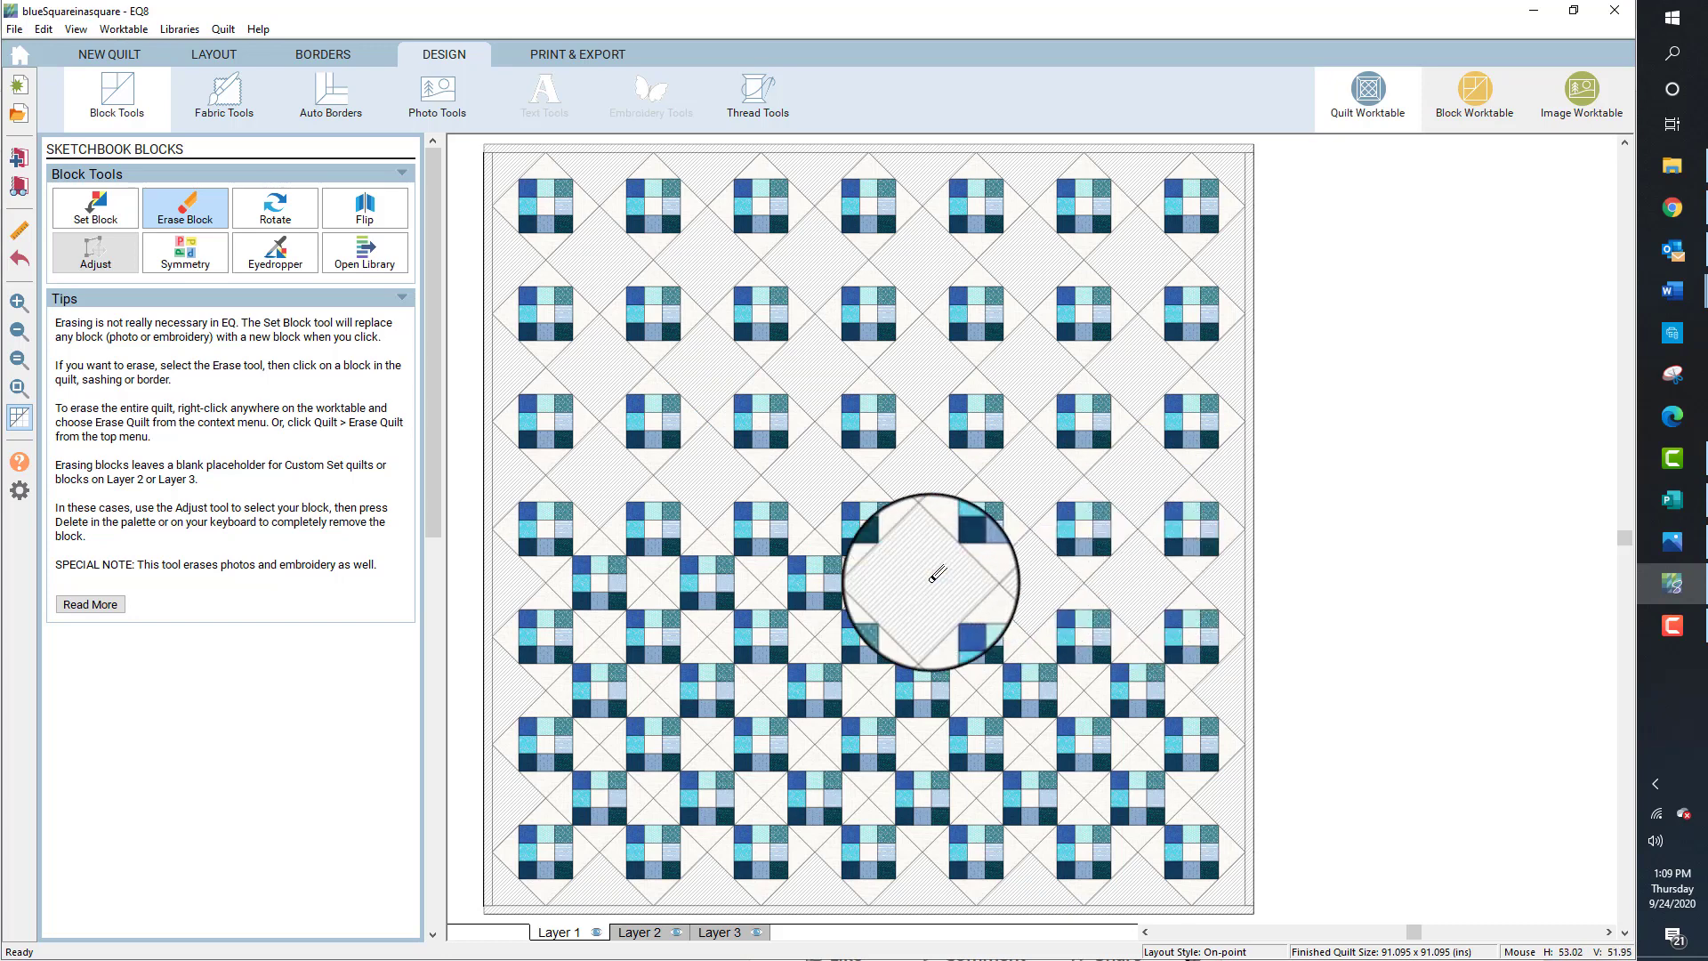
{"action": "left_click", "coordinate": [817, 574]}
{"action": "left_click", "coordinate": [710, 574]}
{"action": "left_click", "coordinate": [613, 578]}
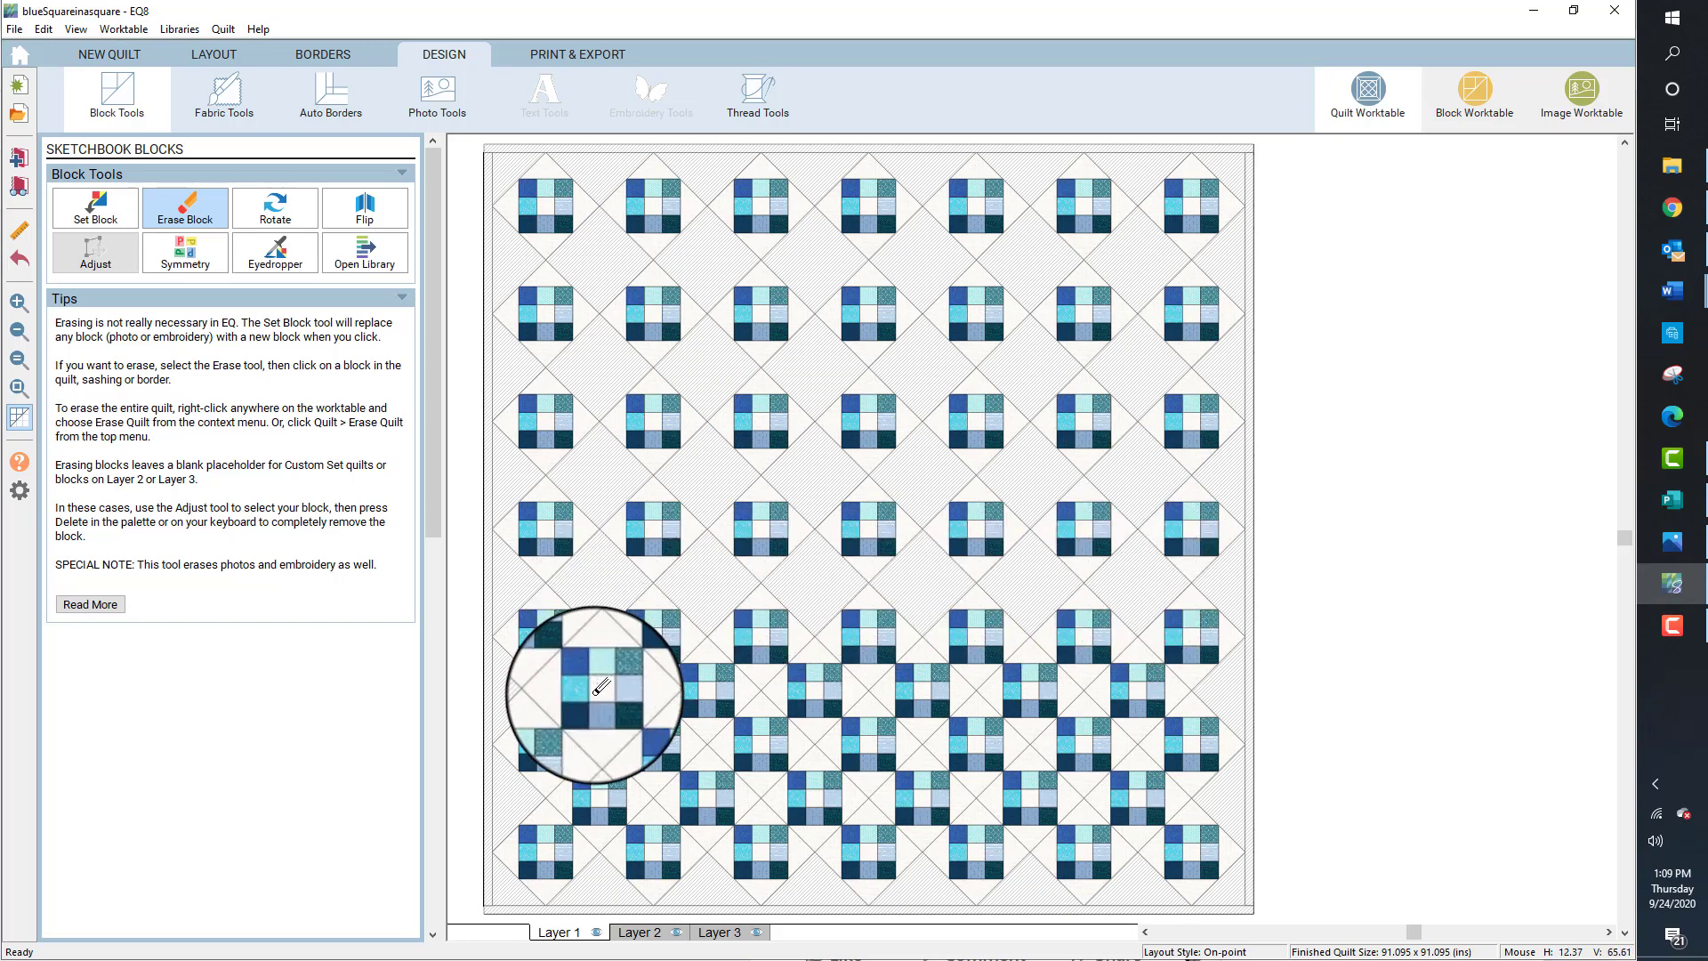
Erase the six nine-patch blocks in the quilt's tenth row
{"action": "left_click", "coordinate": [595, 694]}
{"action": "left_click", "coordinate": [720, 699]}
{"action": "left_click", "coordinate": [824, 699]}
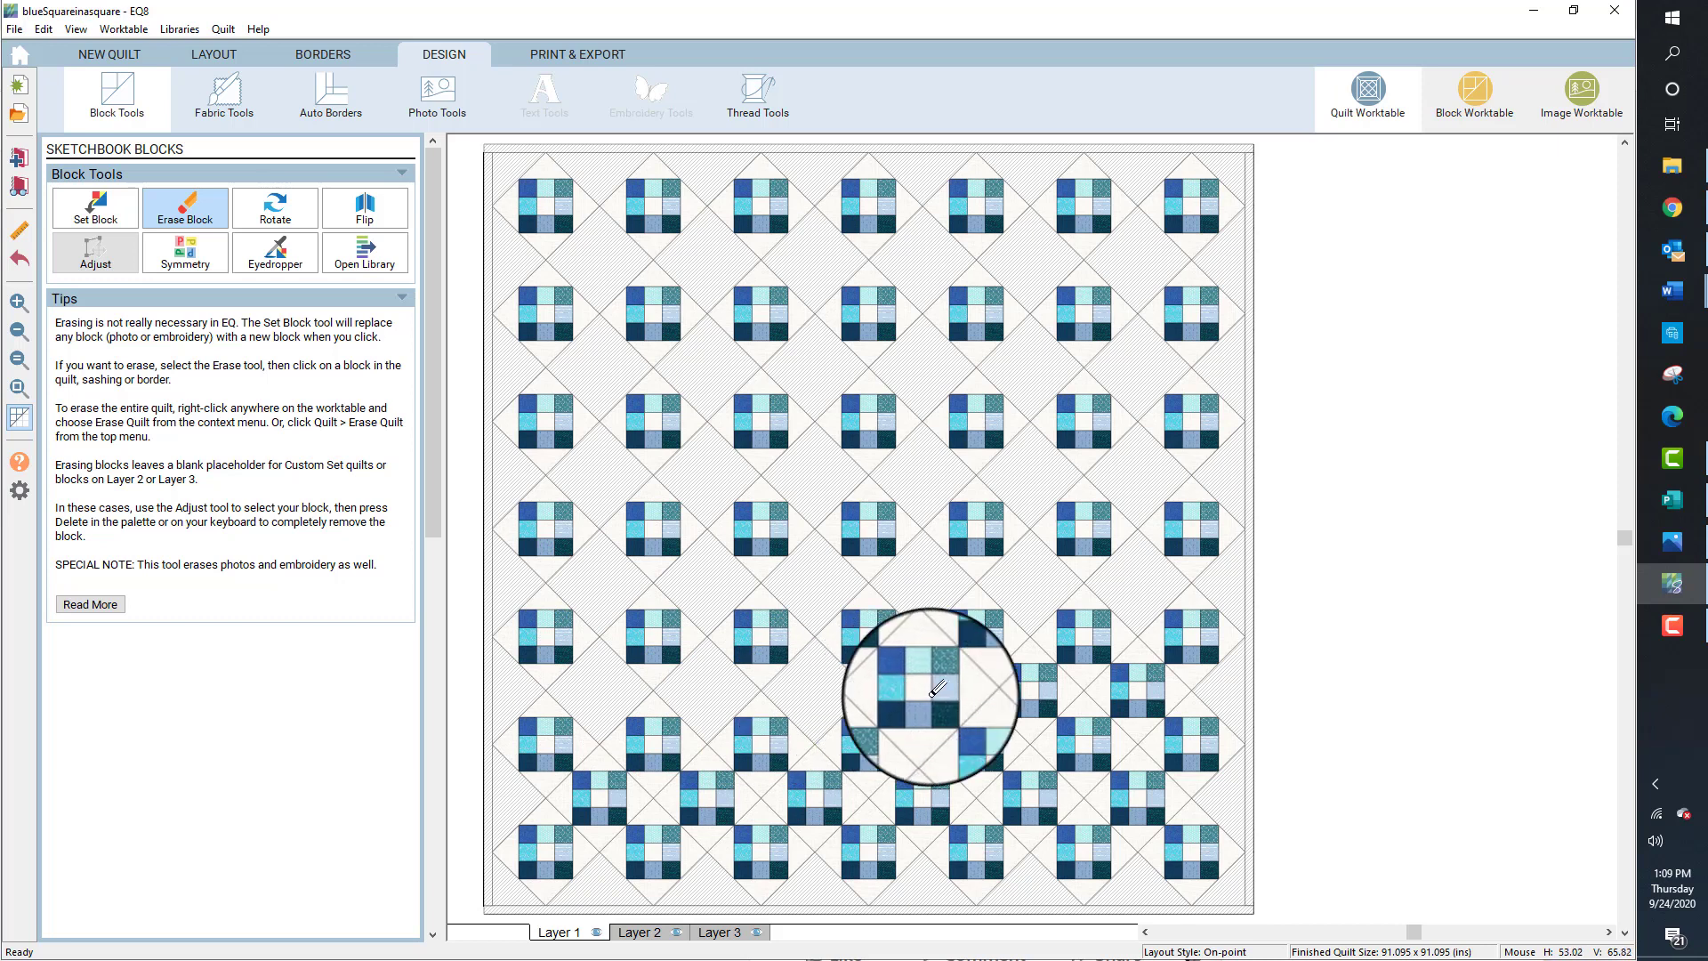
{"action": "left_click", "coordinate": [931, 695]}
{"action": "left_click", "coordinate": [1023, 696]}
{"action": "left_click", "coordinate": [1141, 697]}
Erase the six nine-patch blocks in the quilt's twelfth row
{"action": "left_click", "coordinate": [1132, 795]}
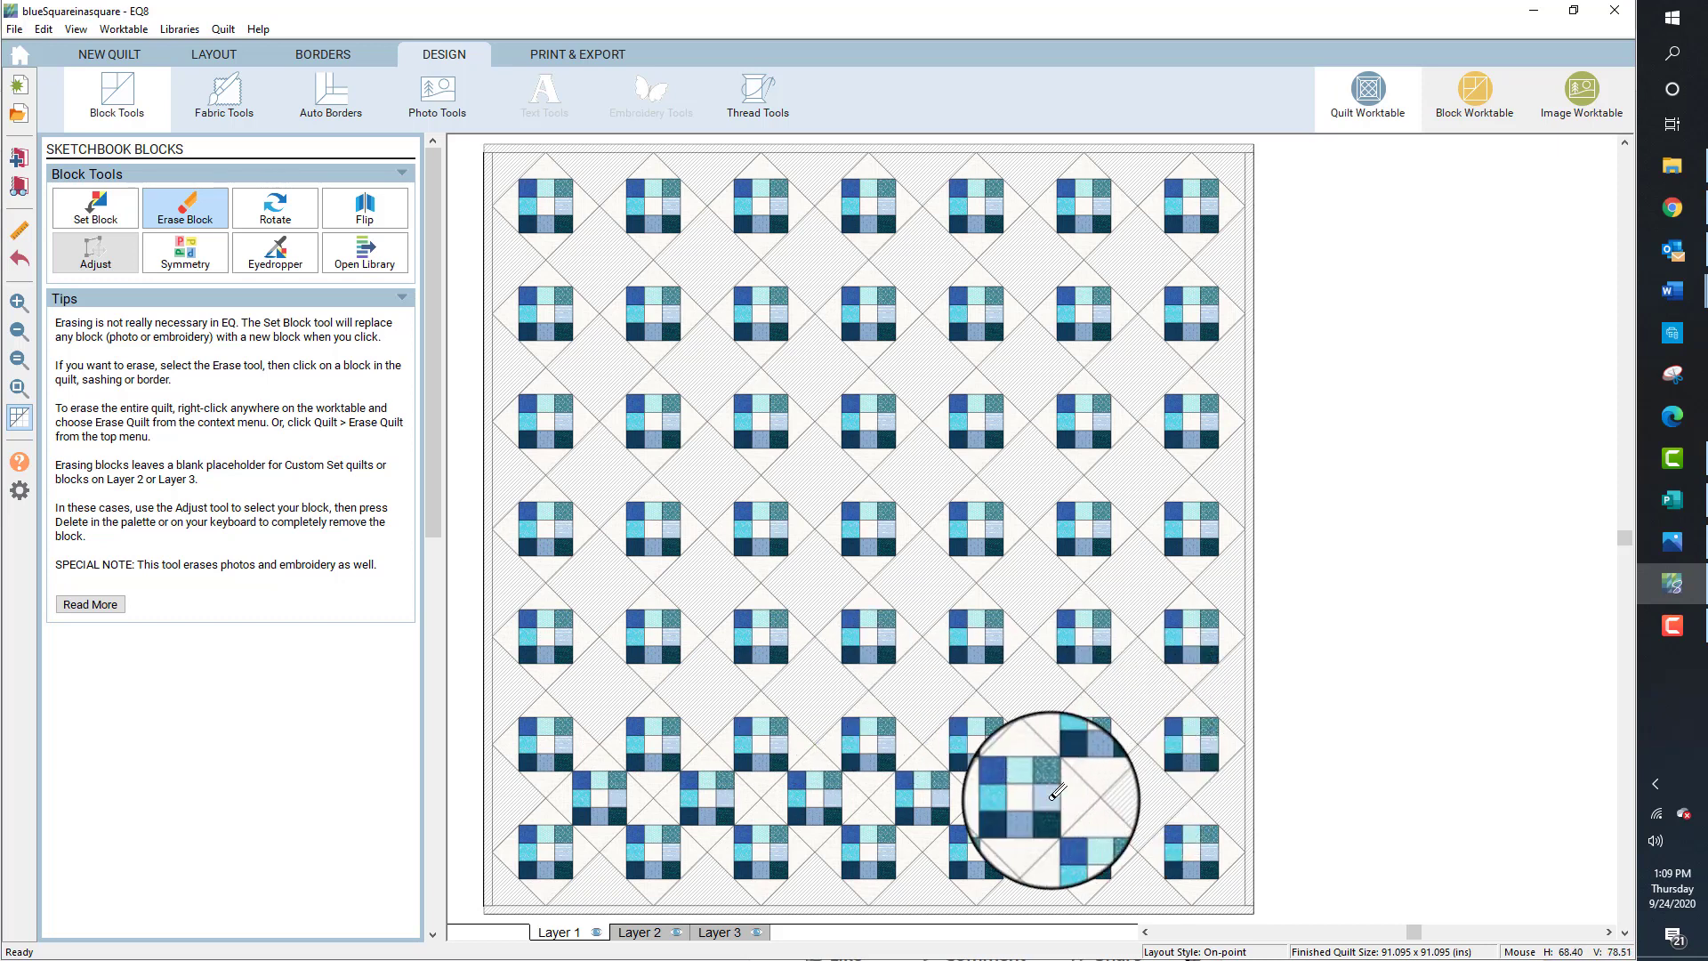
{"action": "left_click", "coordinate": [1050, 793]}
{"action": "left_click", "coordinate": [926, 793]}
{"action": "left_click", "coordinate": [816, 794]}
{"action": "left_click", "coordinate": [713, 794]}
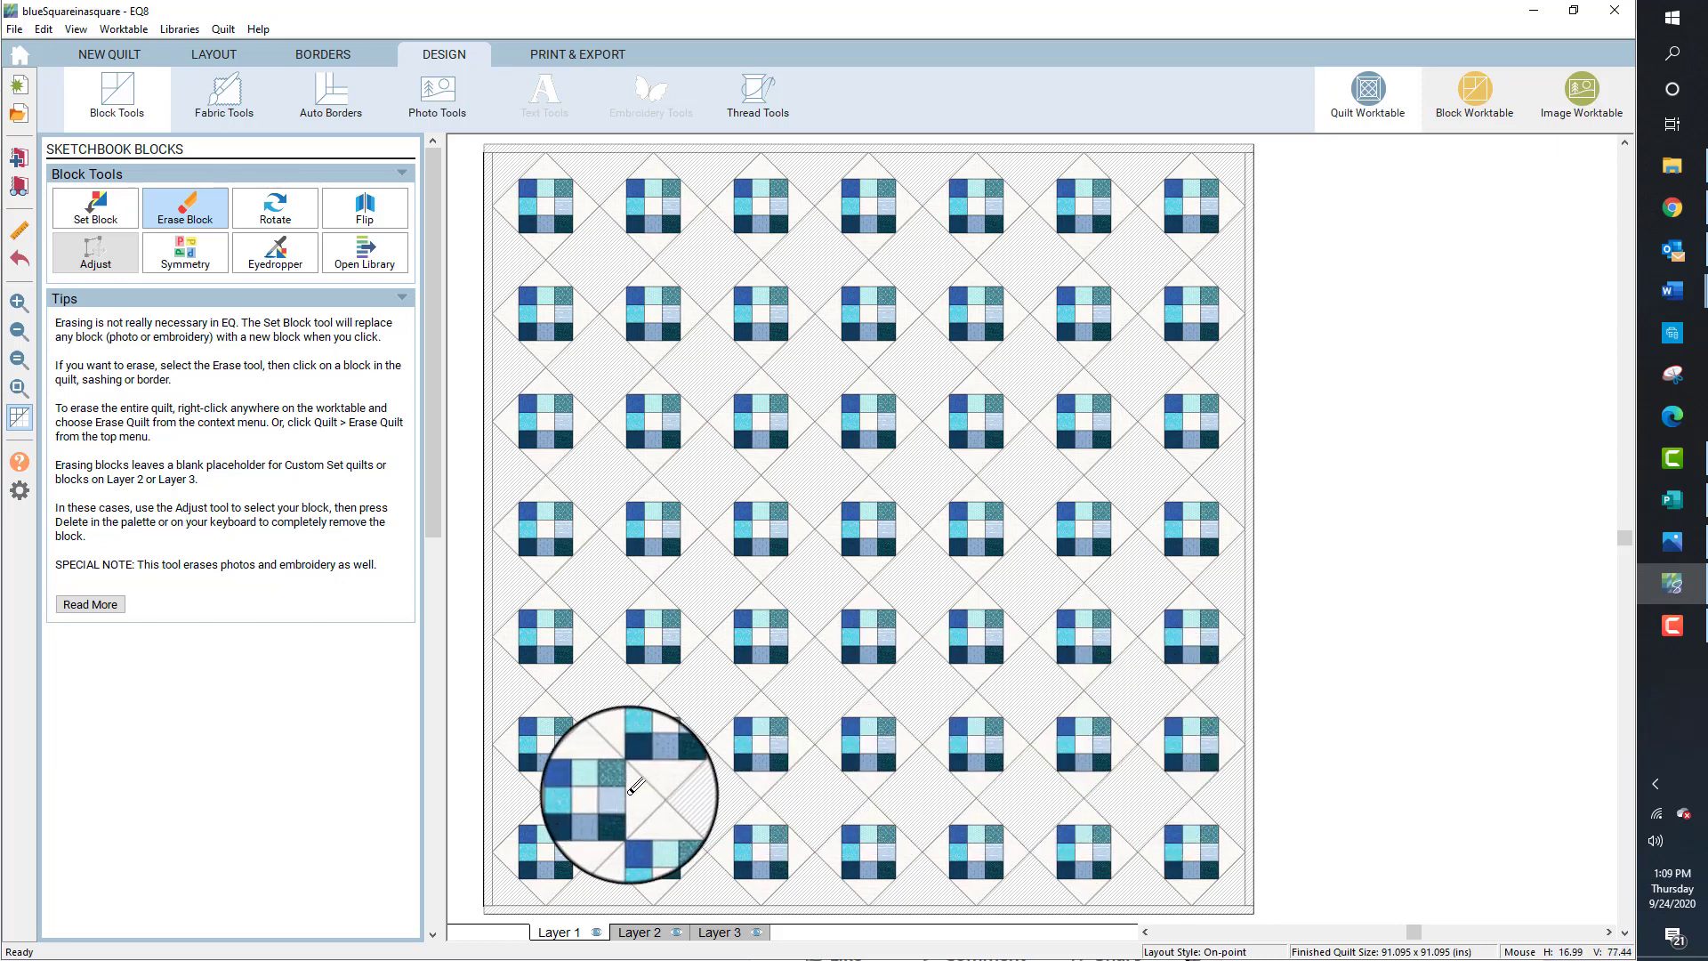
{"action": "left_click", "coordinate": [610, 796]}
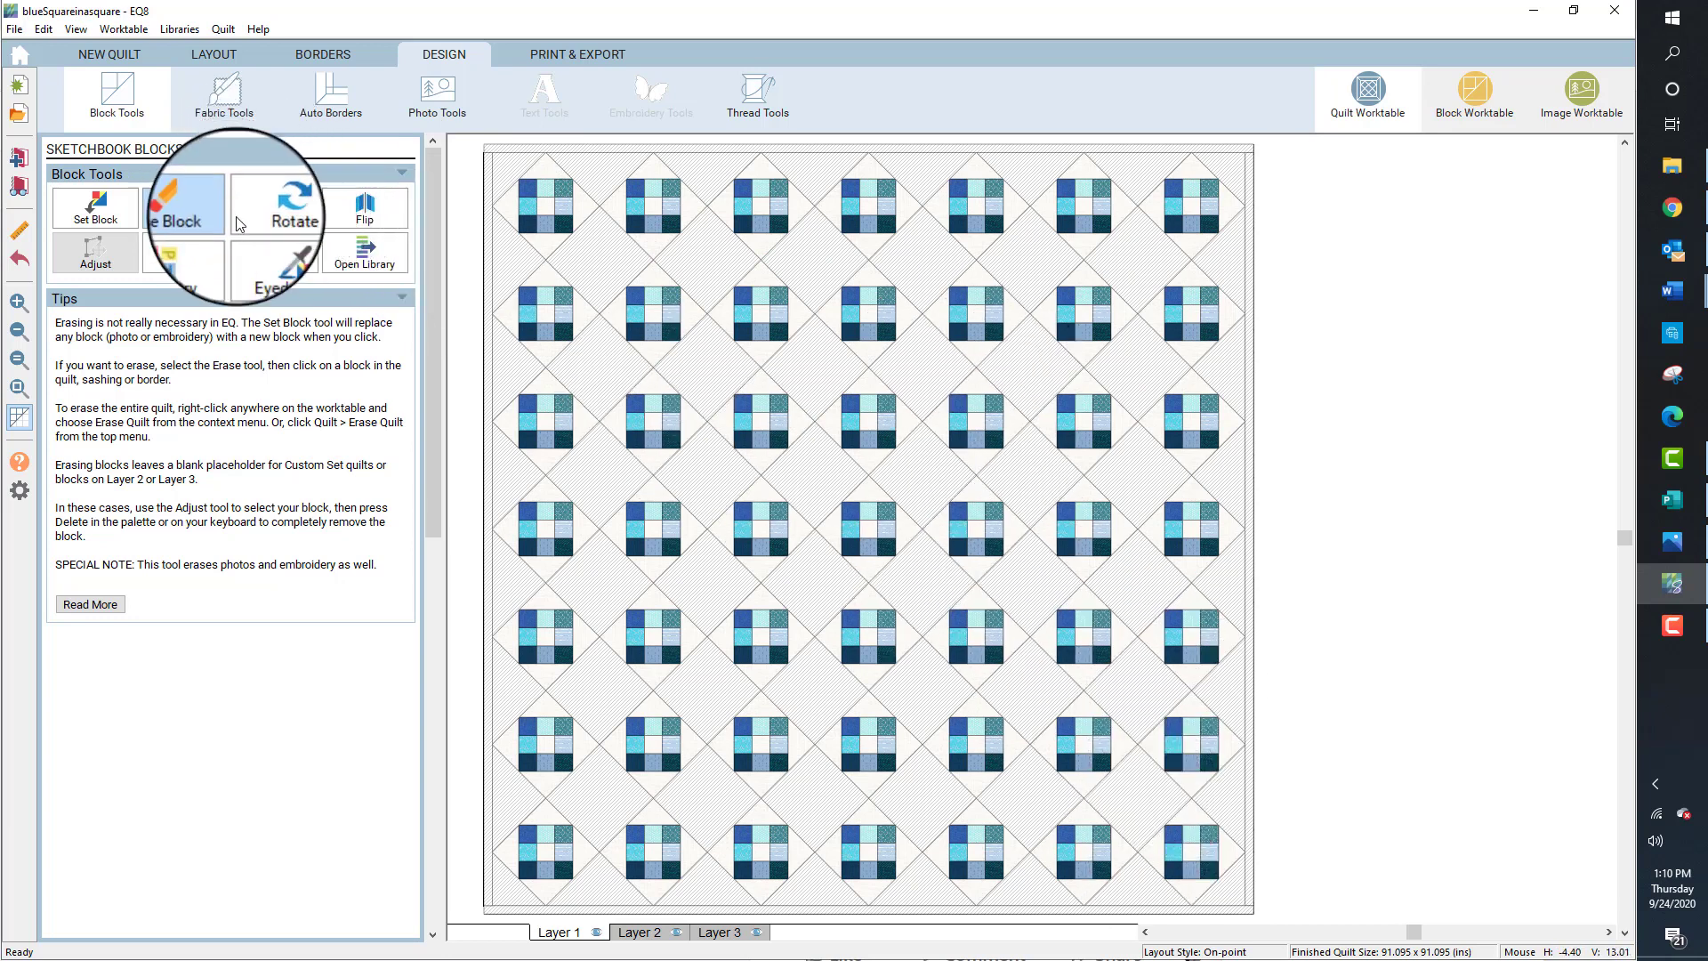
In the 7 by 7 grid, rotate row one's fifth block, row two's second and fourth, and row four's fifth and sixth
{"action": "left_click", "coordinate": [272, 206]}
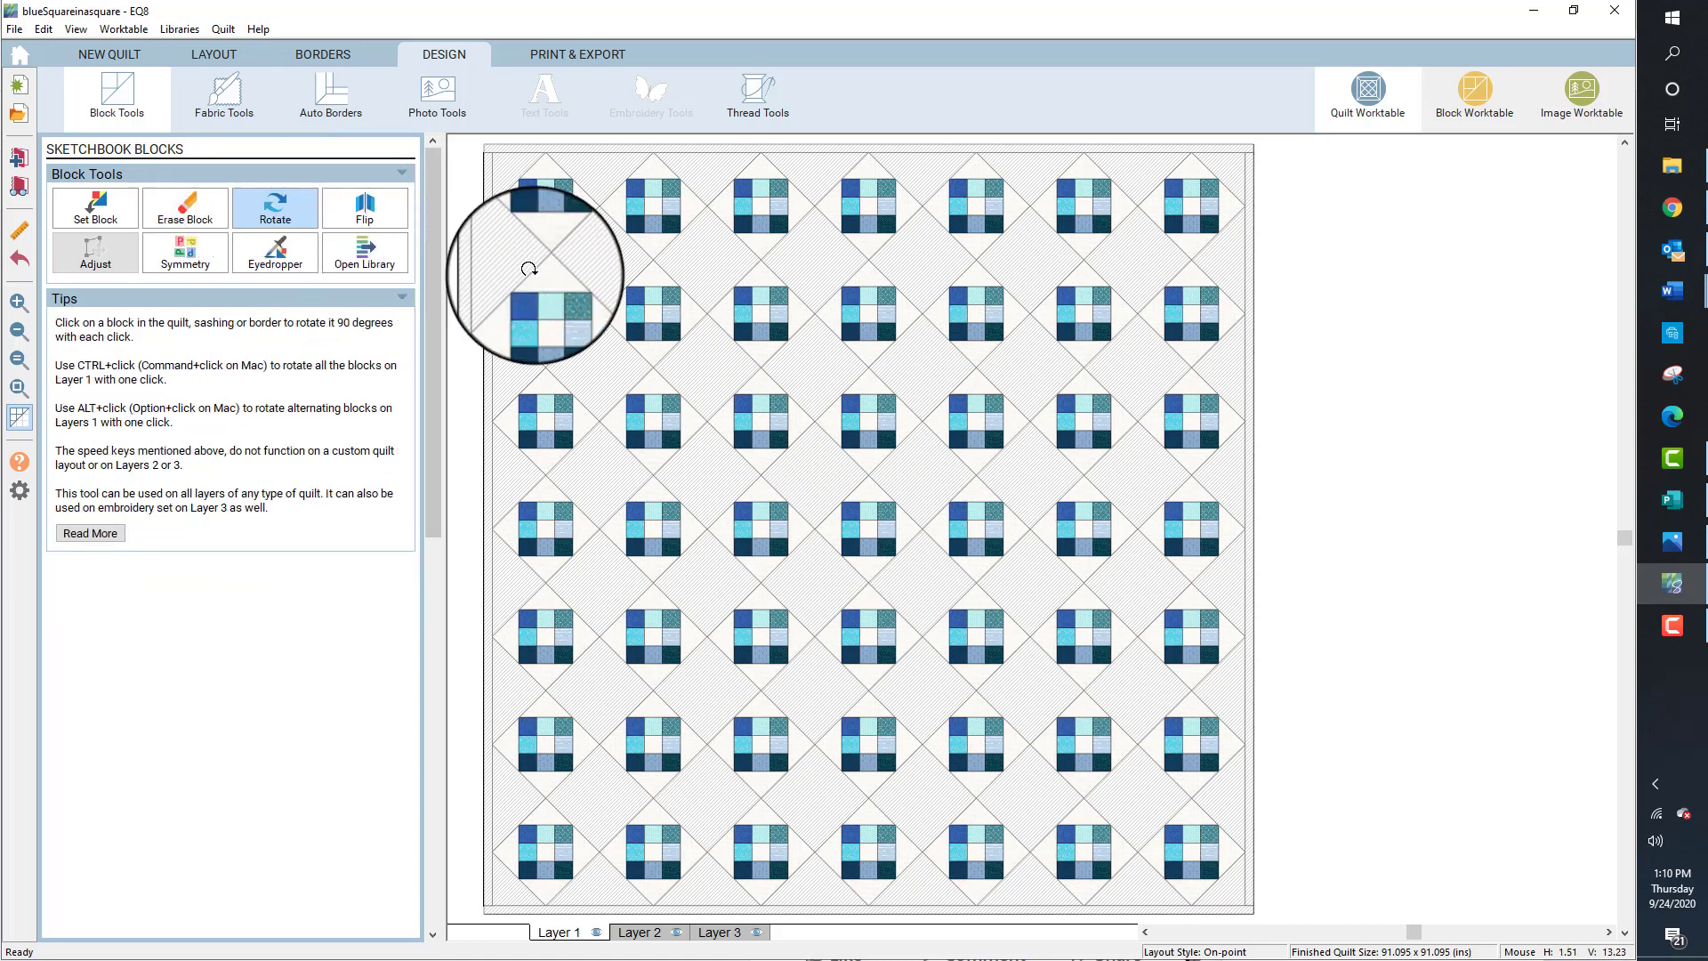
{"action": "left_click", "coordinate": [651, 309]}
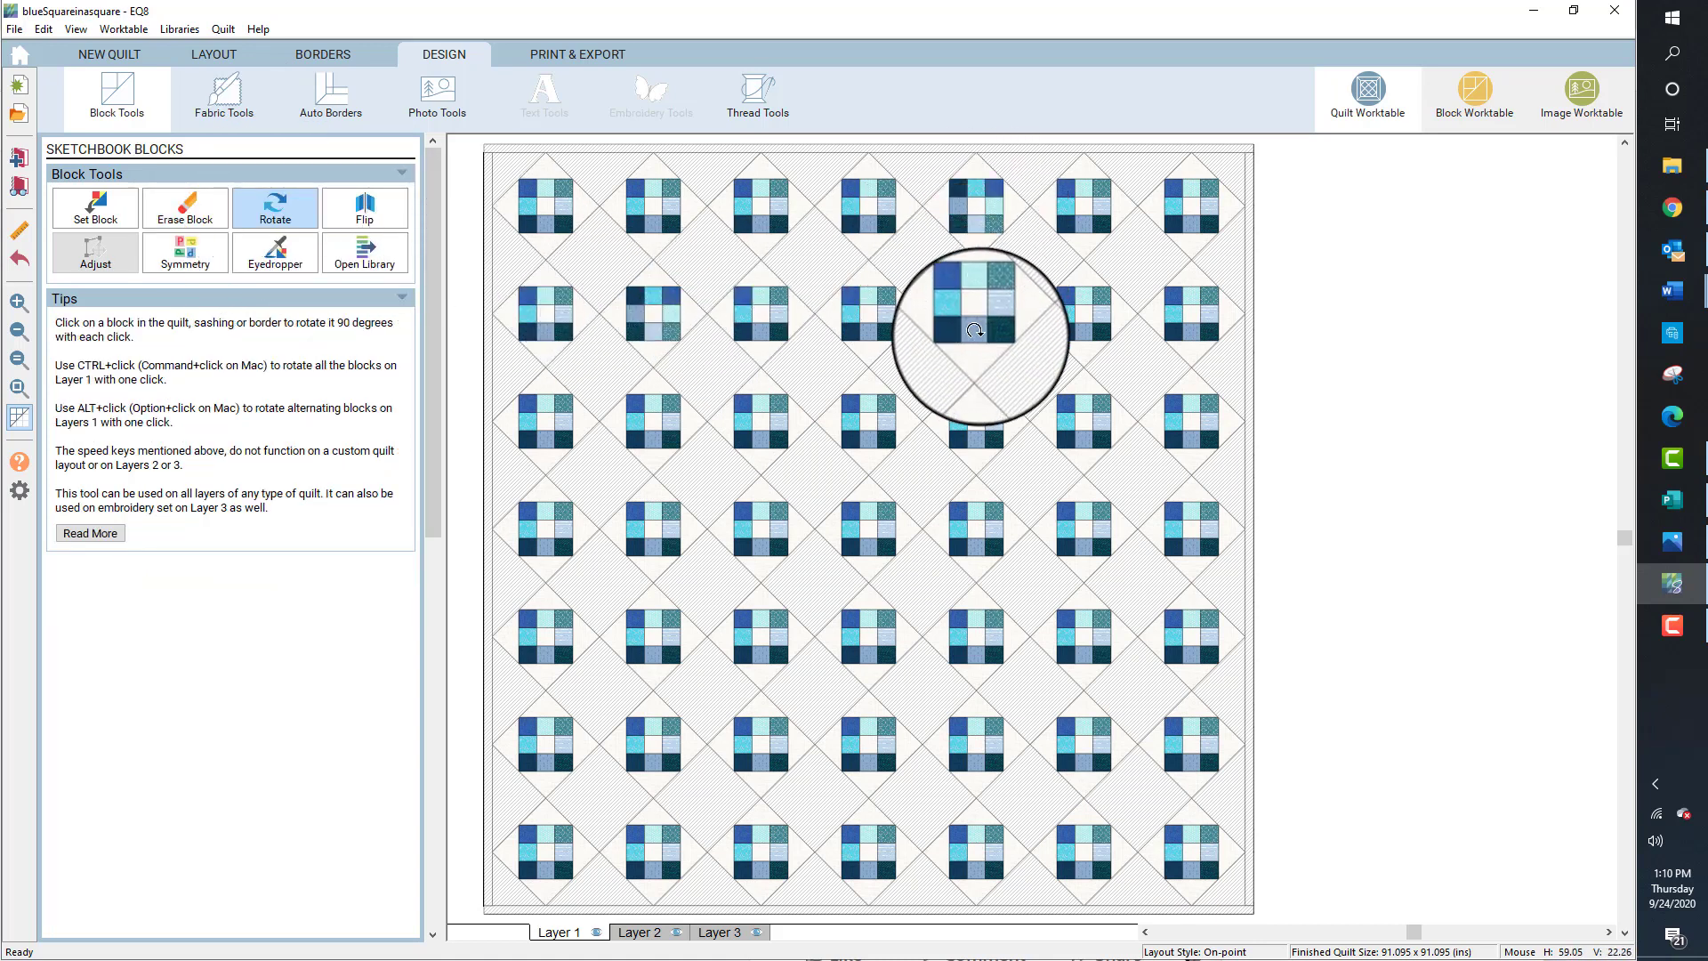
{"action": "left_click", "coordinate": [869, 313]}
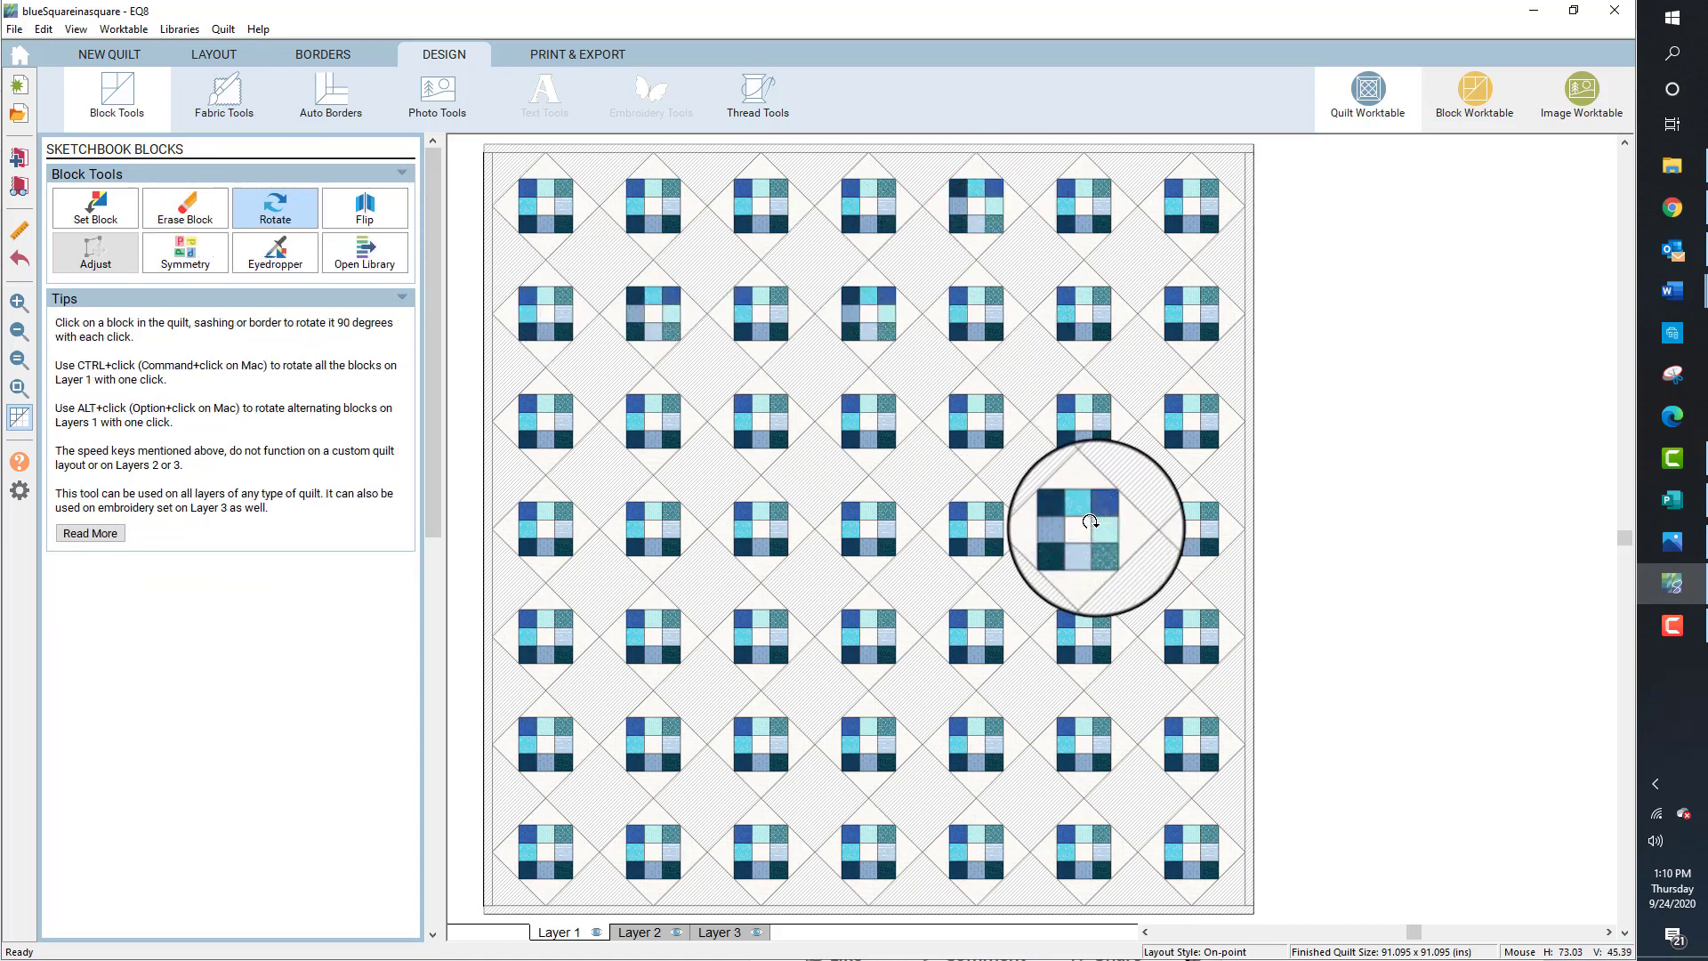
{"action": "left_click", "coordinate": [1090, 523]}
{"action": "left_click", "coordinate": [978, 525]}
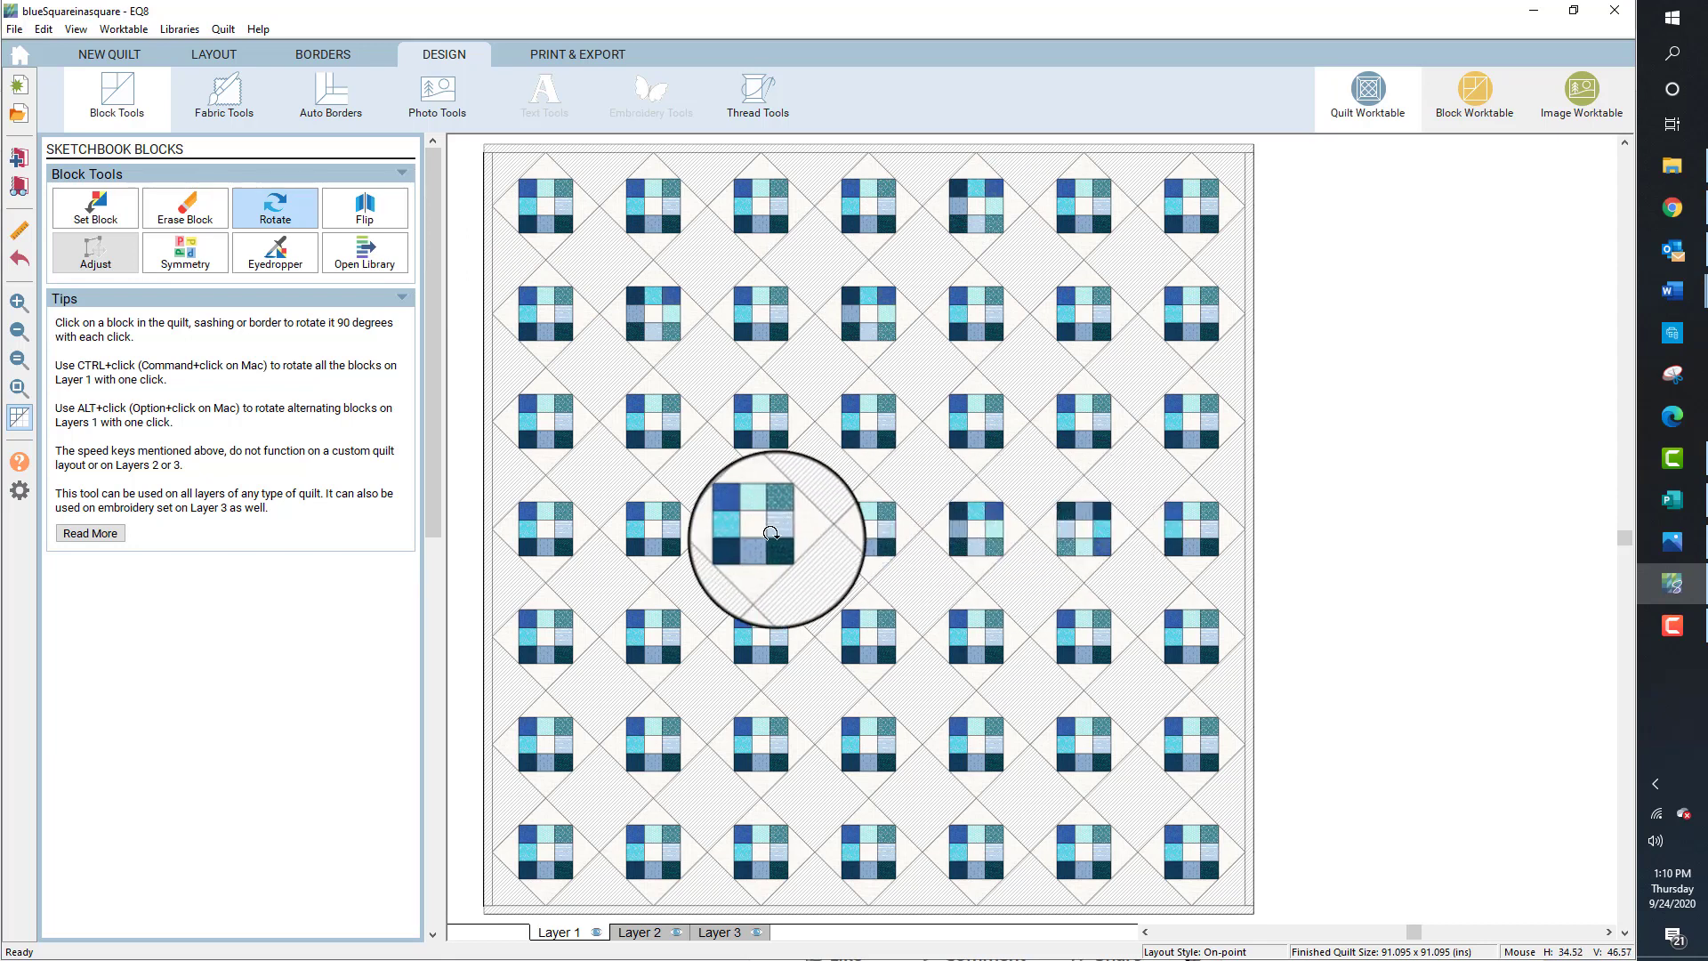
In the 7 by 7 grid, rotate row four's third block, row five's fourth, and row six's third and fifth blocks
{"action": "left_click", "coordinate": [770, 532]}
{"action": "left_click", "coordinate": [867, 644]}
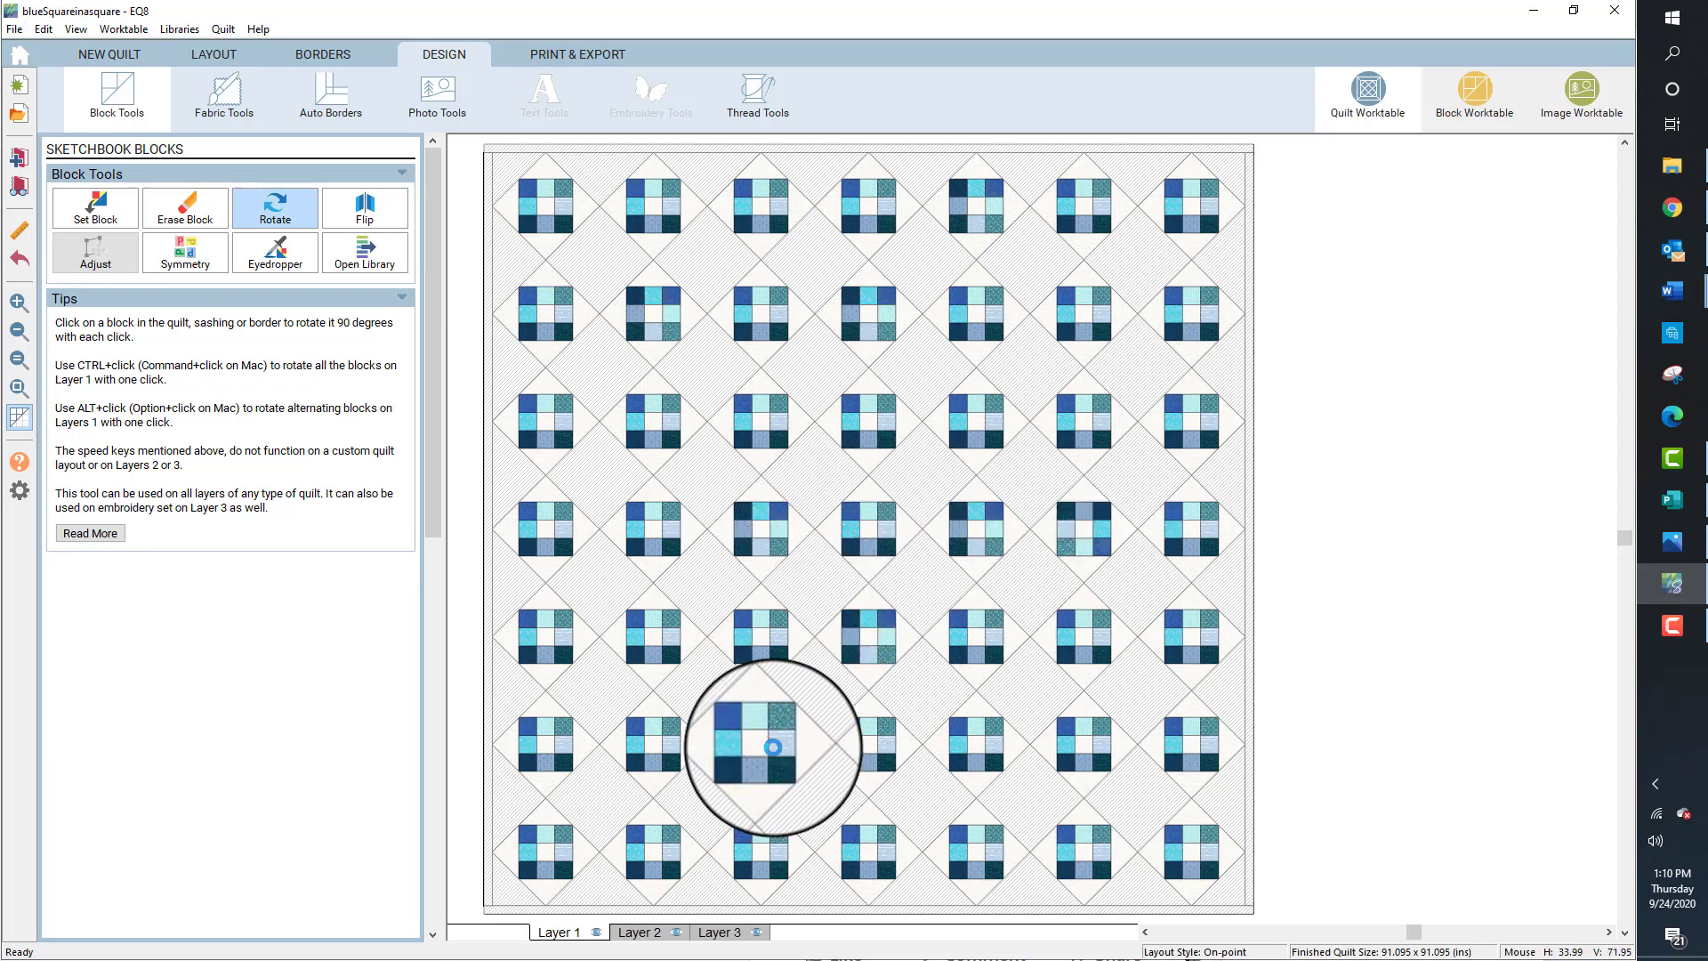
{"action": "left_click", "coordinate": [768, 743]}
{"action": "left_click", "coordinate": [774, 744]}
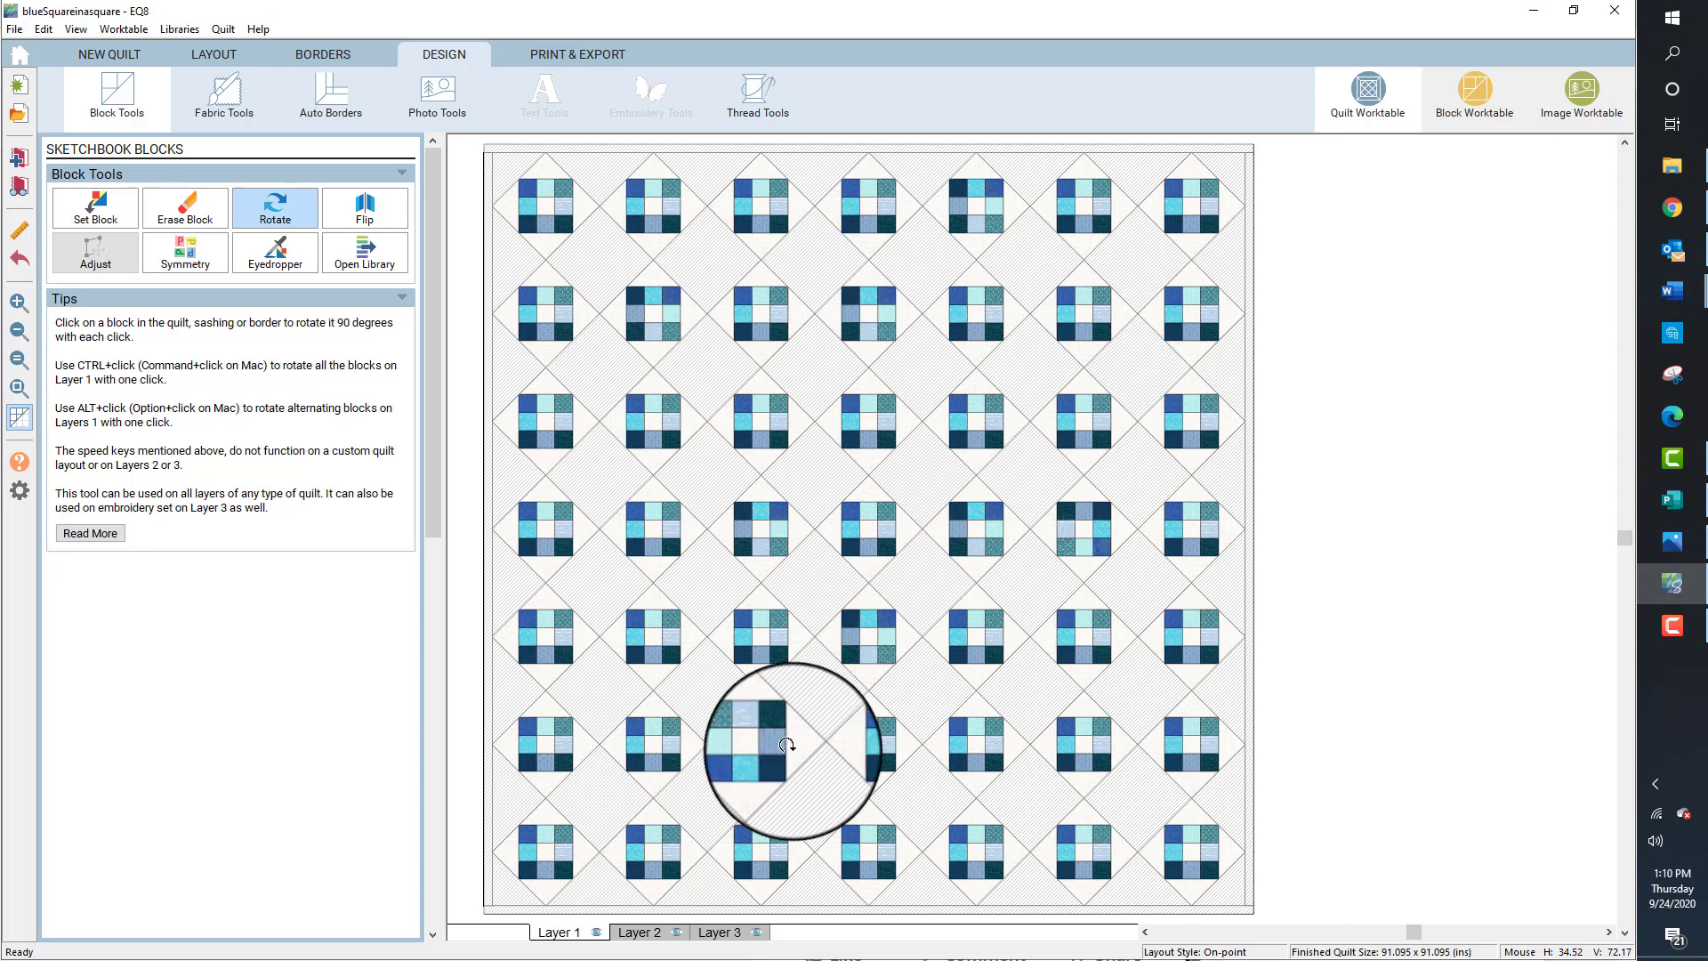
{"action": "left_click", "coordinate": [995, 744]}
{"action": "left_click", "coordinate": [989, 741]}
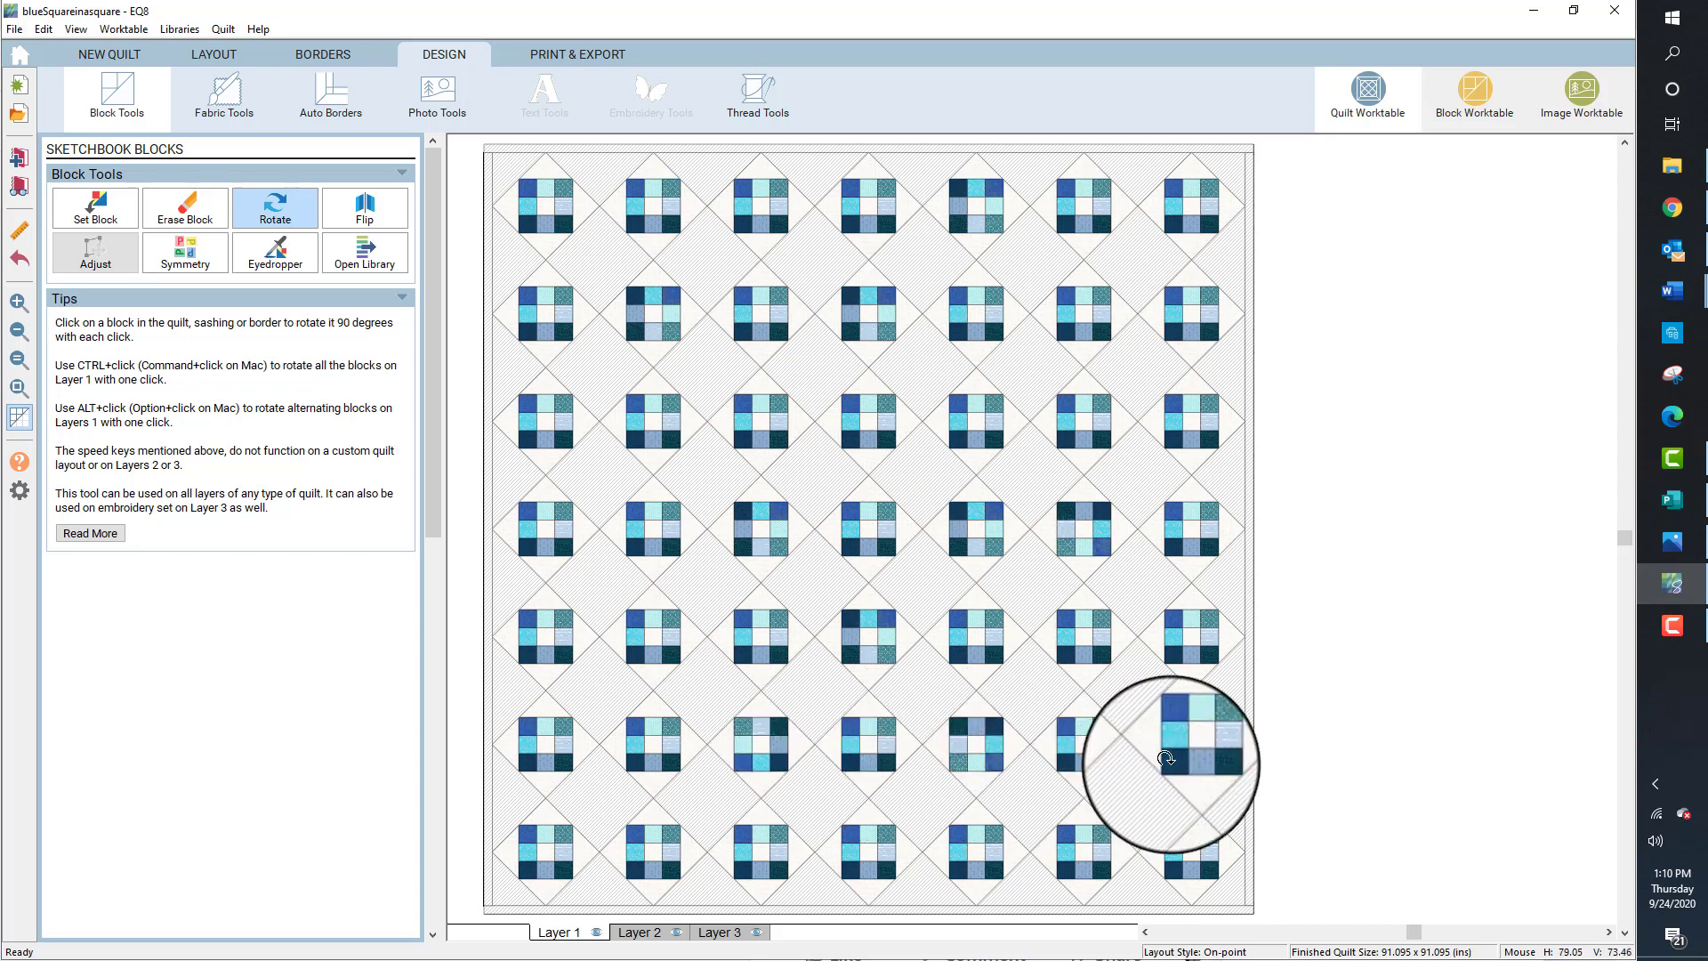
In the 7 by 7 grid, rotate row six's last and first blocks, row seven's first block, and row two's sixth block
{"action": "left_click", "coordinate": [1190, 746]}
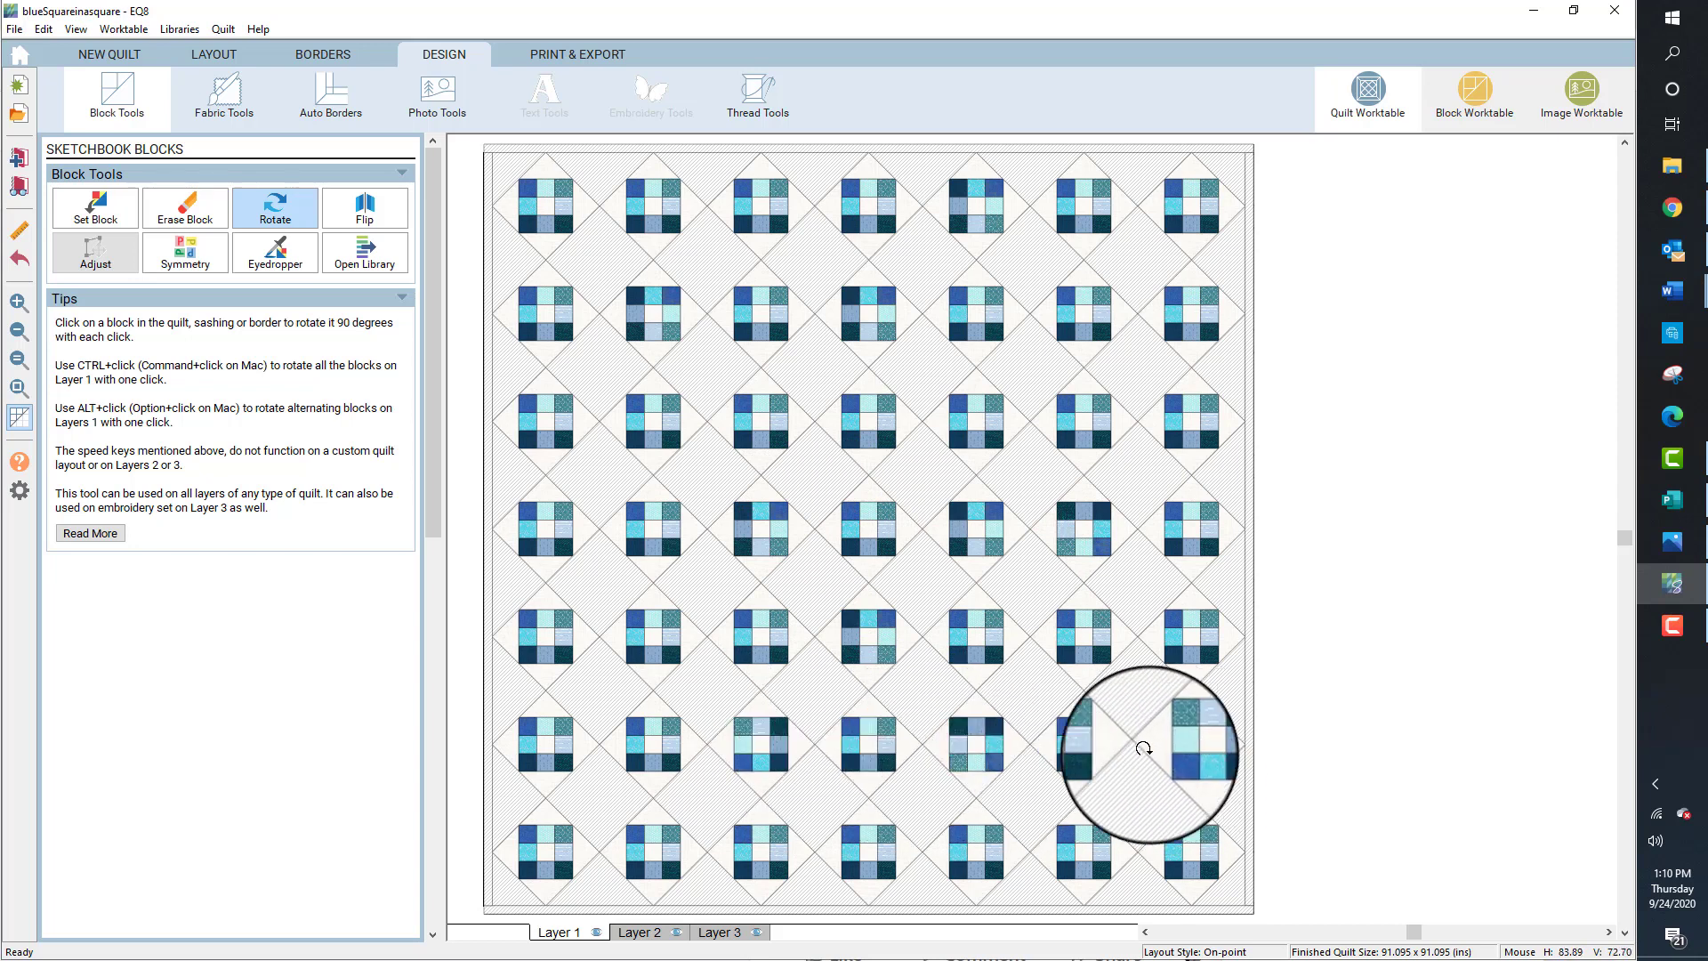
{"action": "left_click", "coordinate": [554, 745]}
{"action": "left_click", "coordinate": [554, 745]}
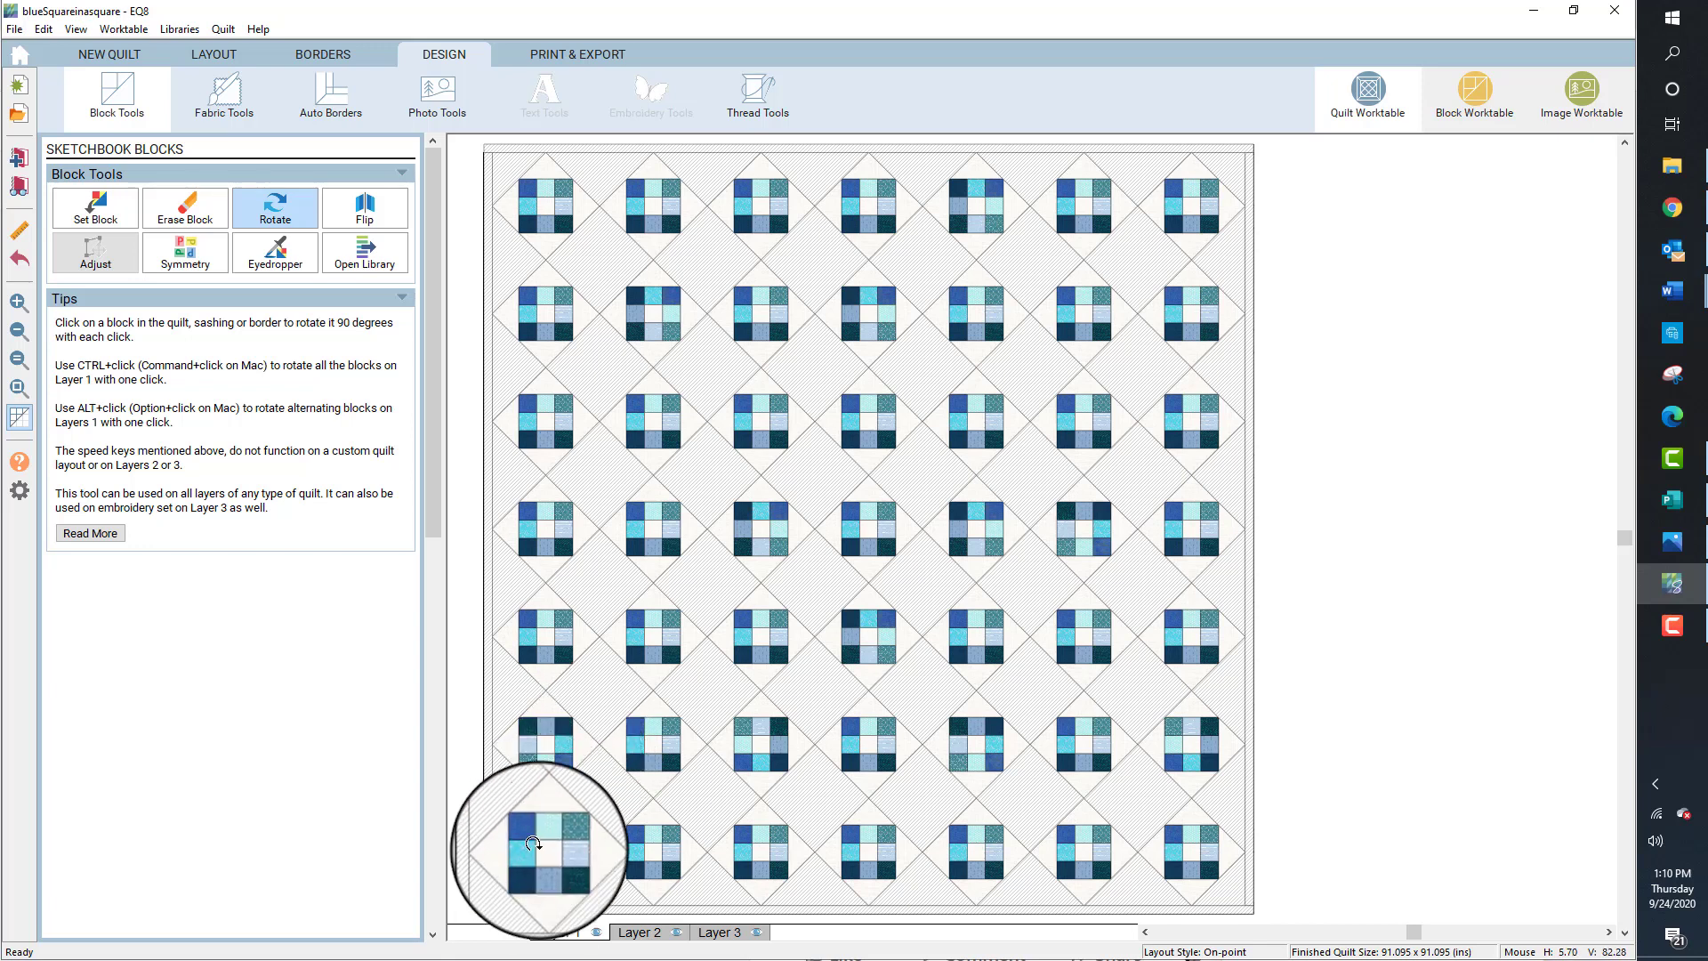
{"action": "left_click", "coordinate": [544, 861]}
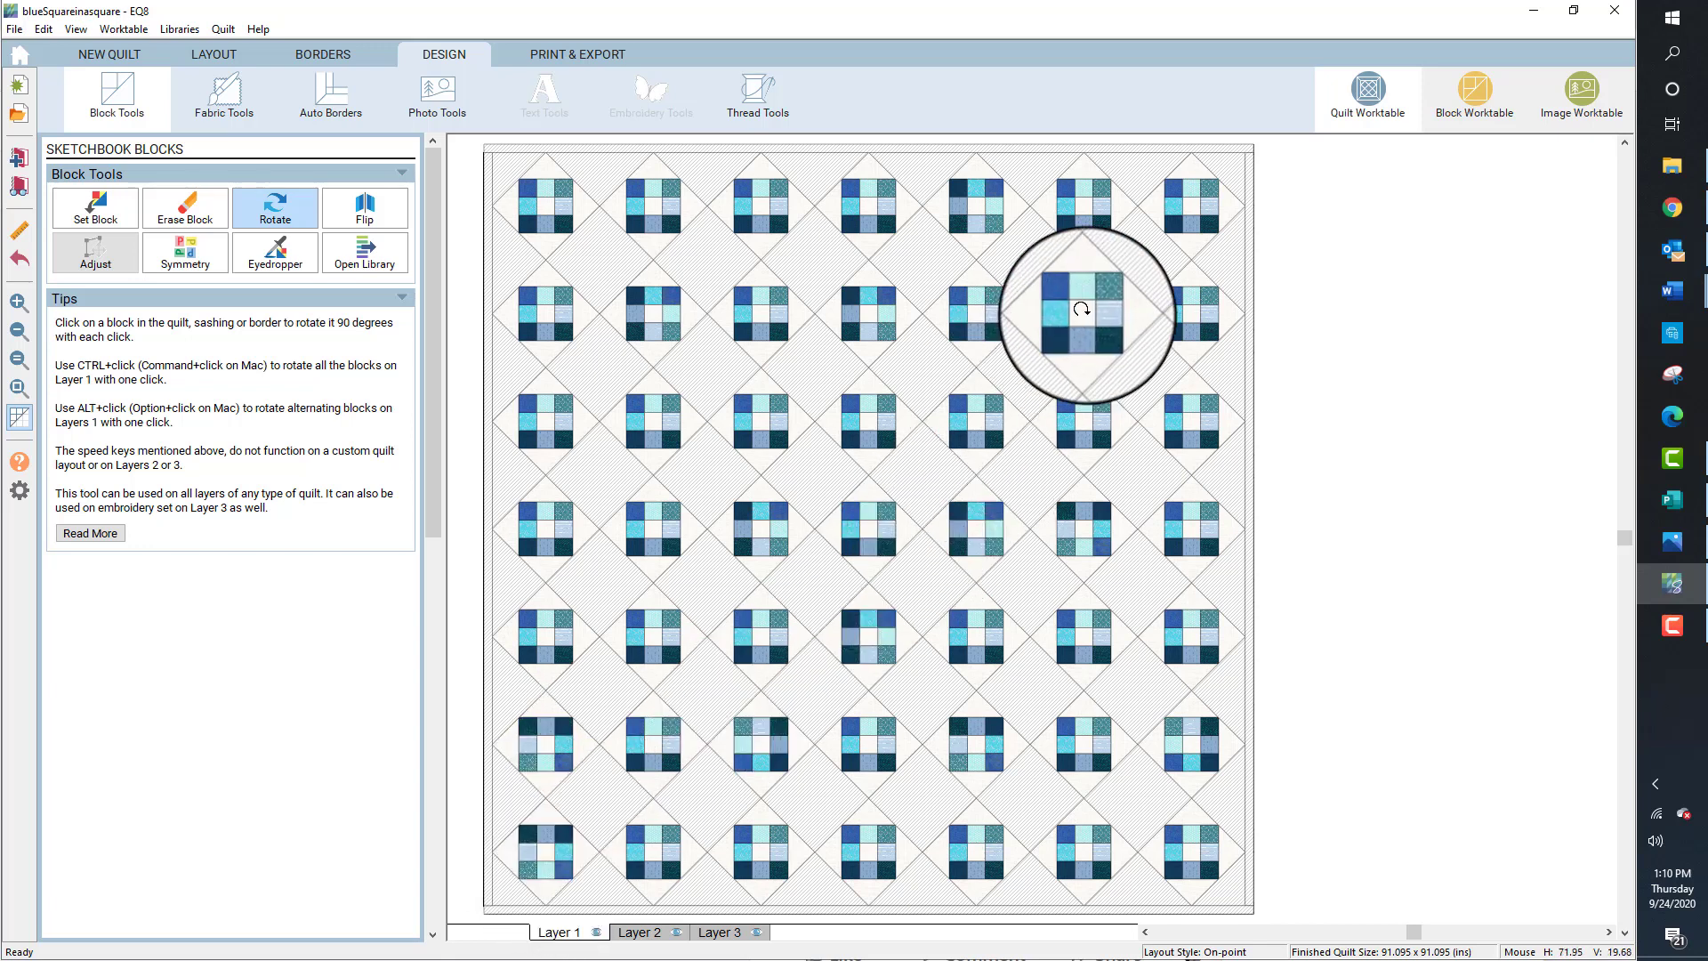
{"action": "left_click", "coordinate": [1079, 314]}
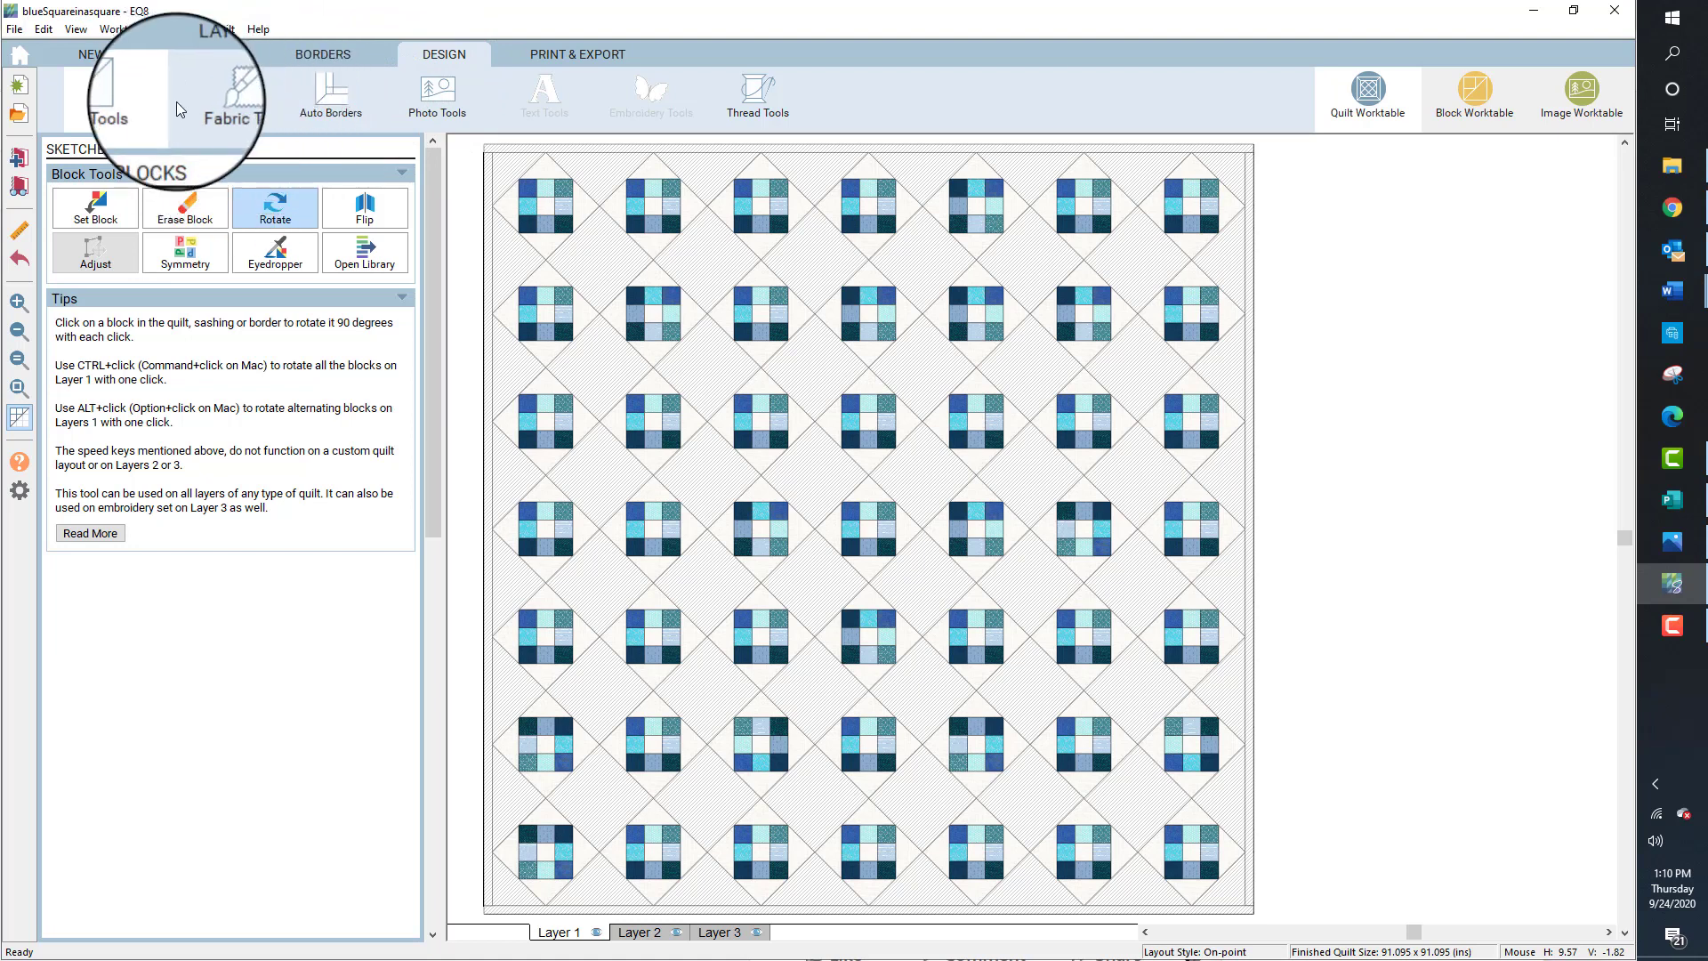
Fill the quilt's empty alternate spaces, edge triangles and border with the royal blue Grunge fabric using Swap Color
{"action": "left_click", "coordinate": [226, 94]}
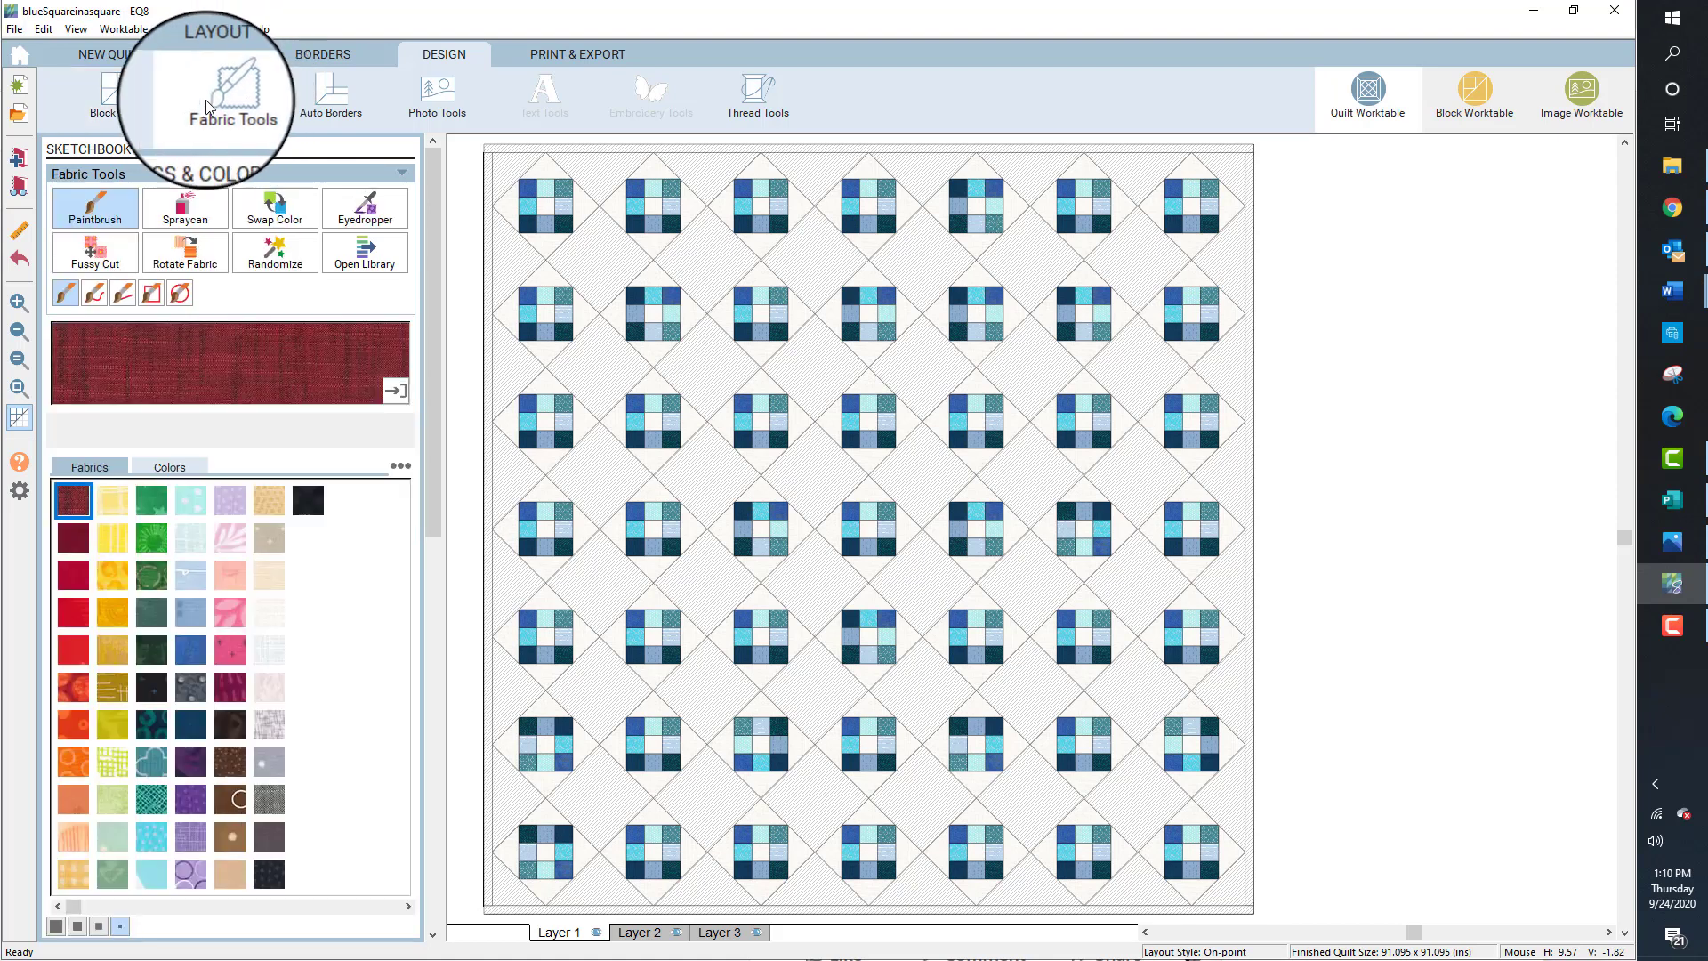
{"action": "left_click", "coordinate": [105, 200]}
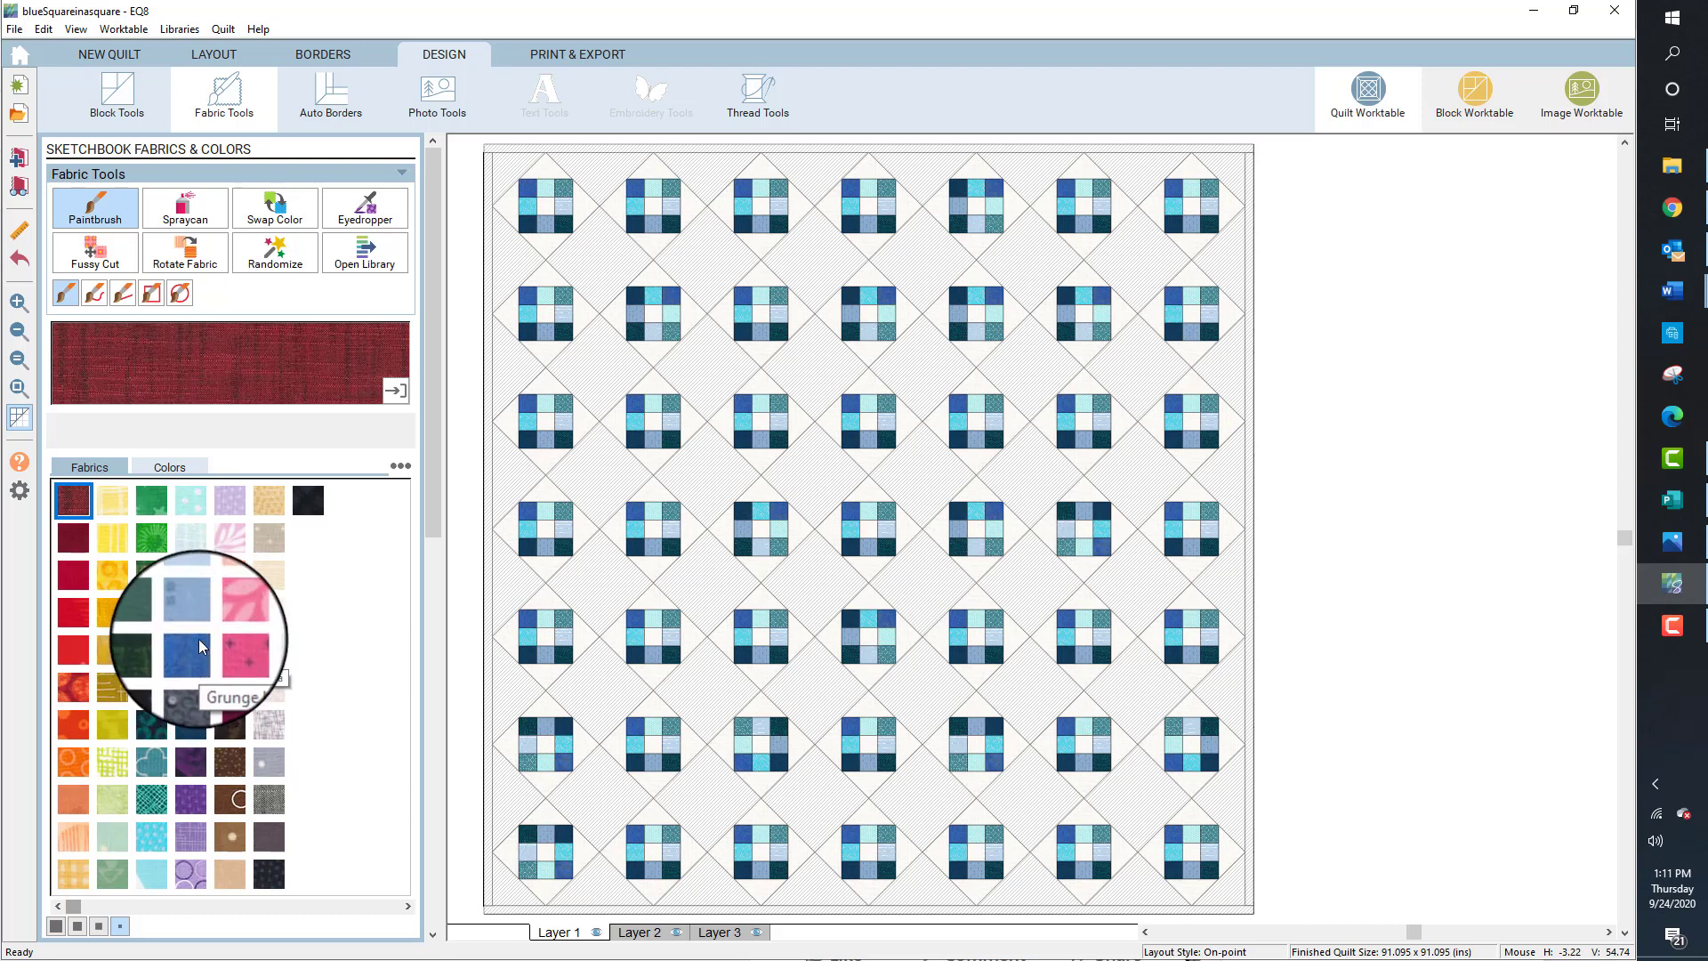
{"action": "left_click", "coordinate": [189, 653]}
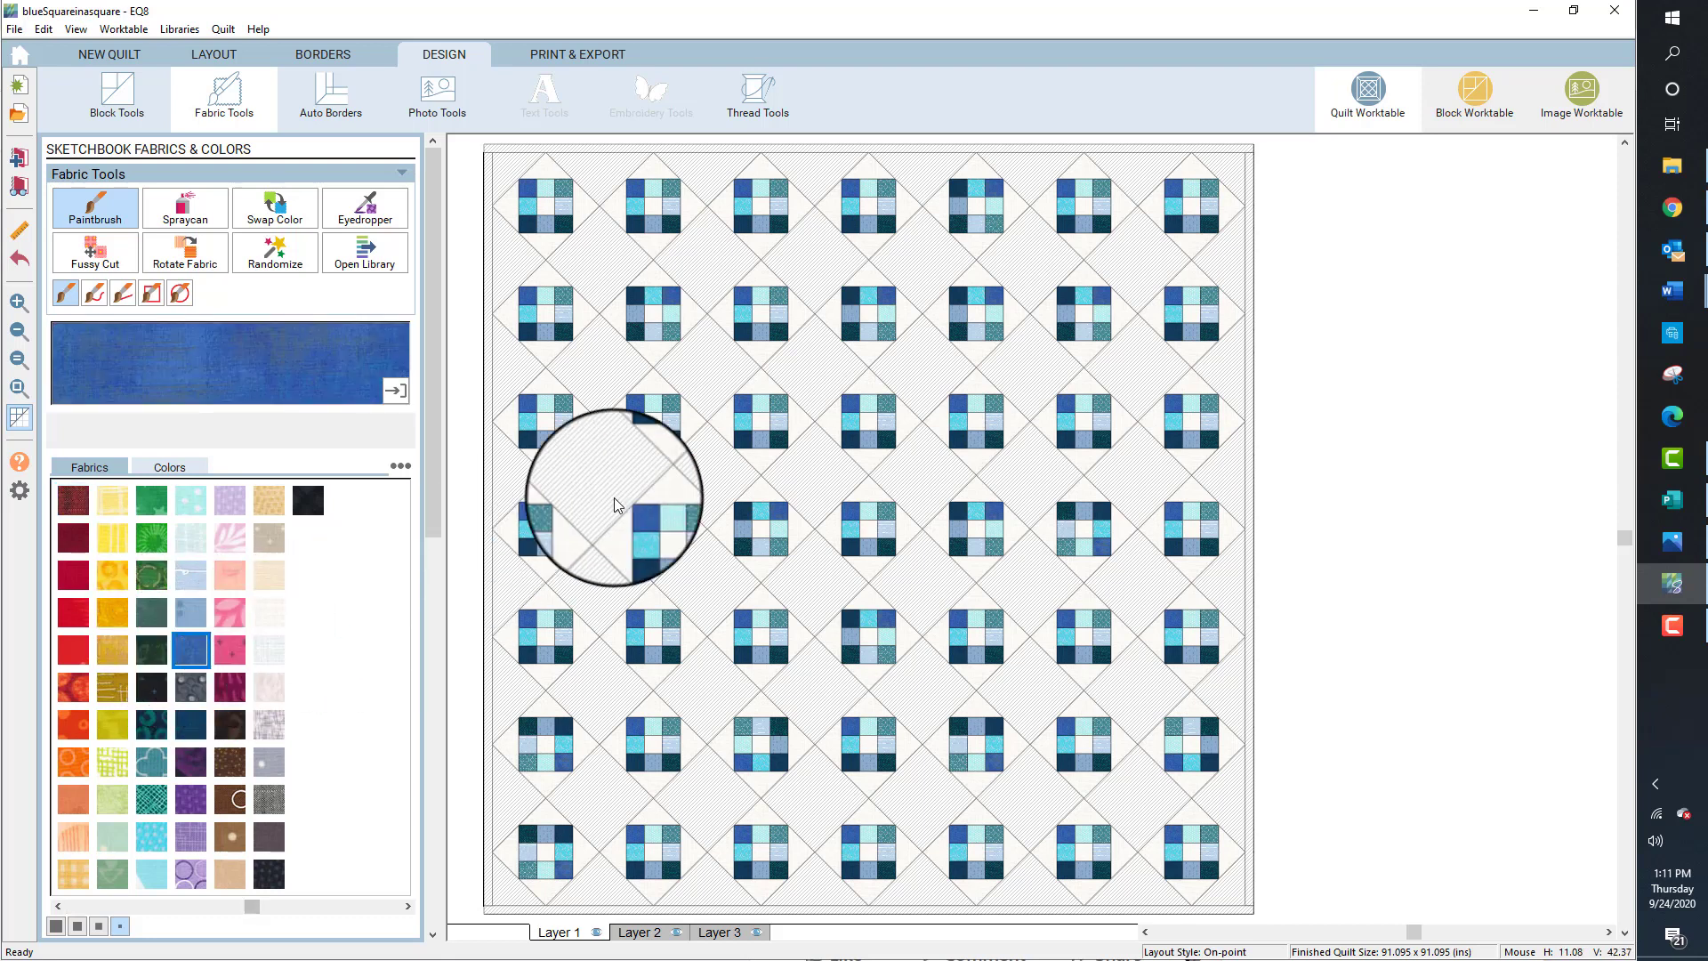
{"action": "left_click", "coordinate": [277, 216]}
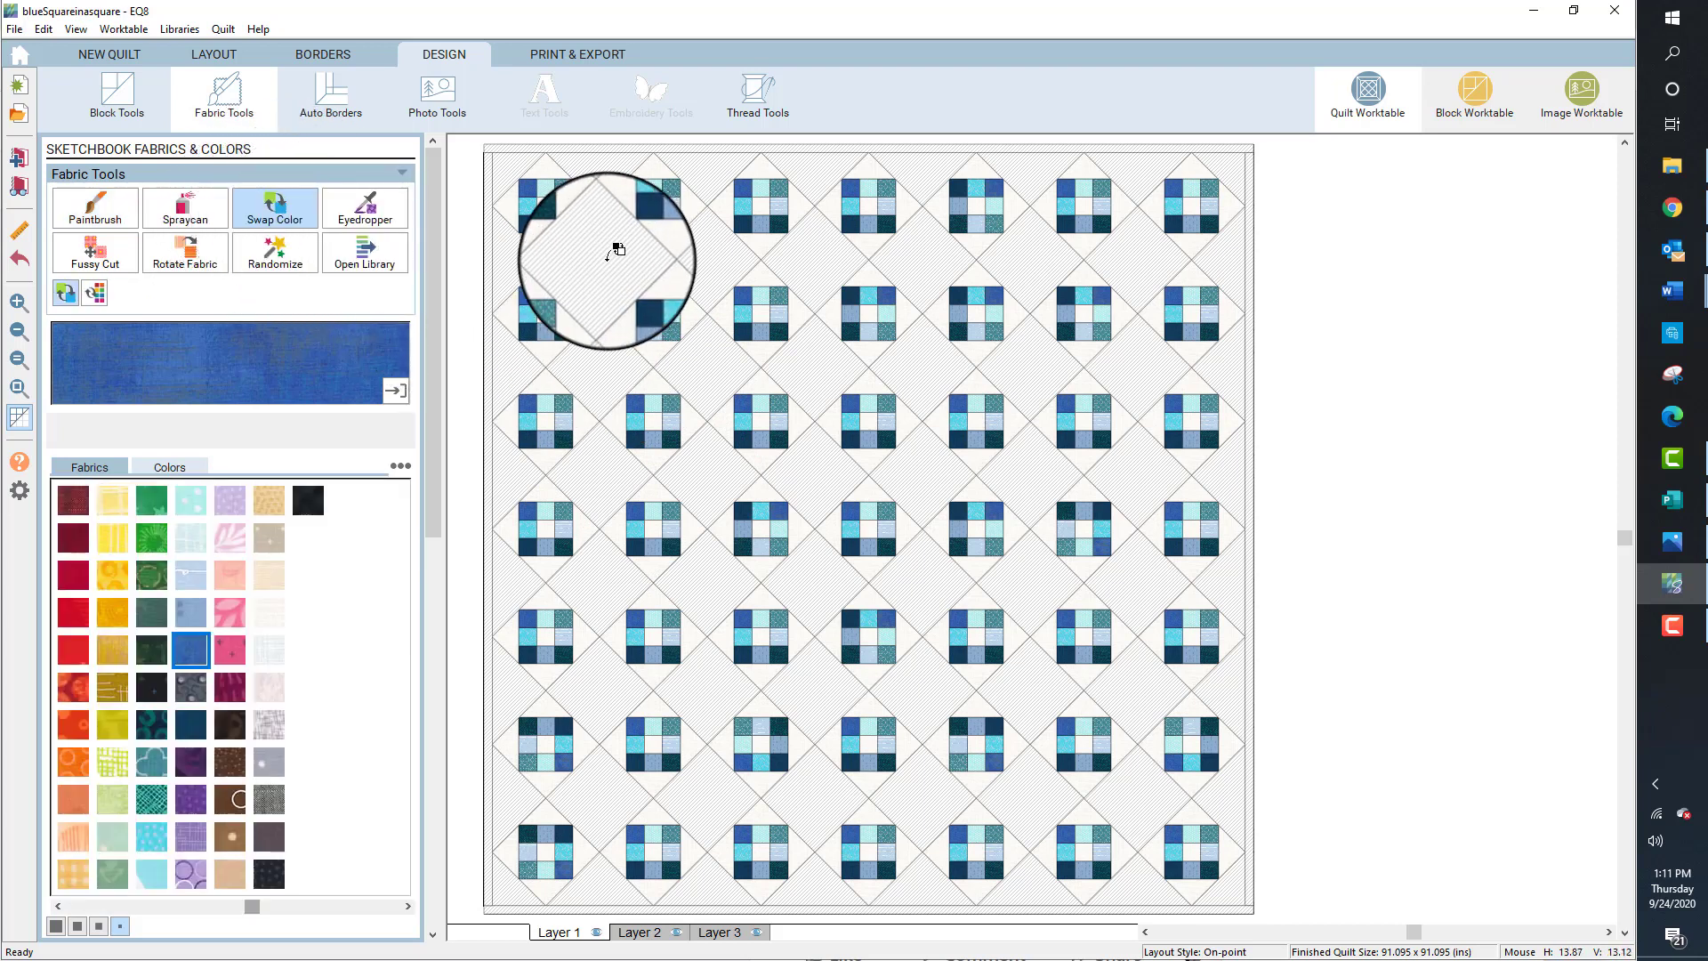
{"action": "left_click", "coordinate": [616, 252]}
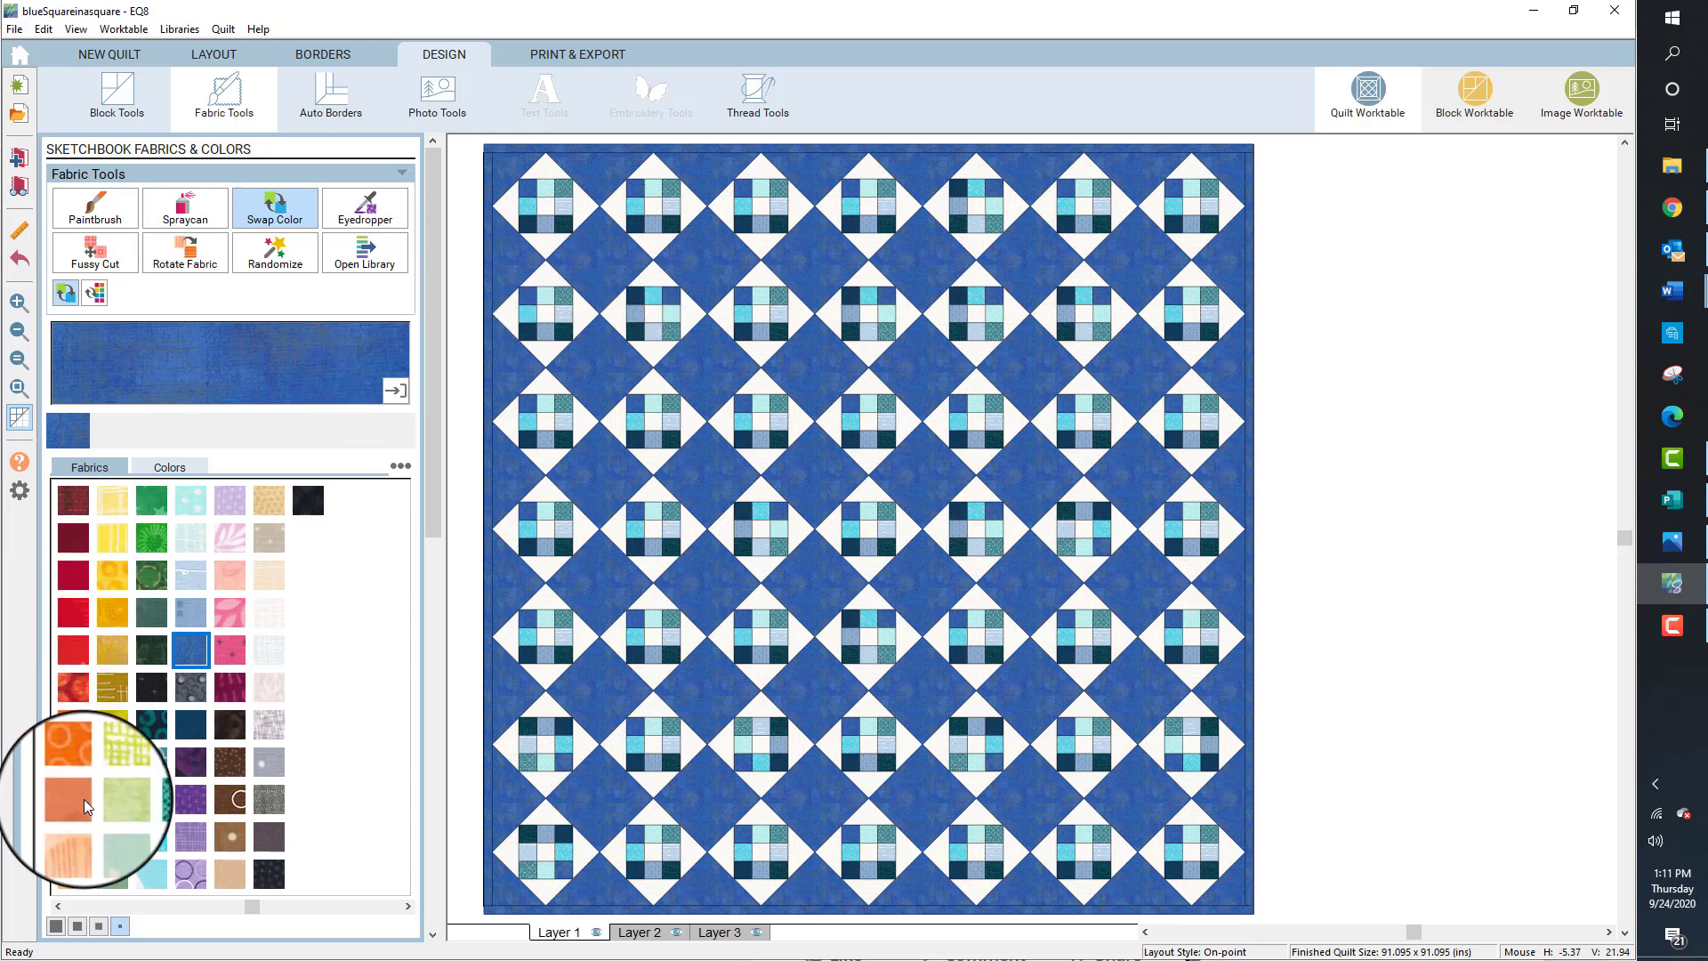
Swap the quilt's royal blue fabric for the teal crosshatch, and that teal for the navy fabric
{"action": "left_click", "coordinate": [153, 803]}
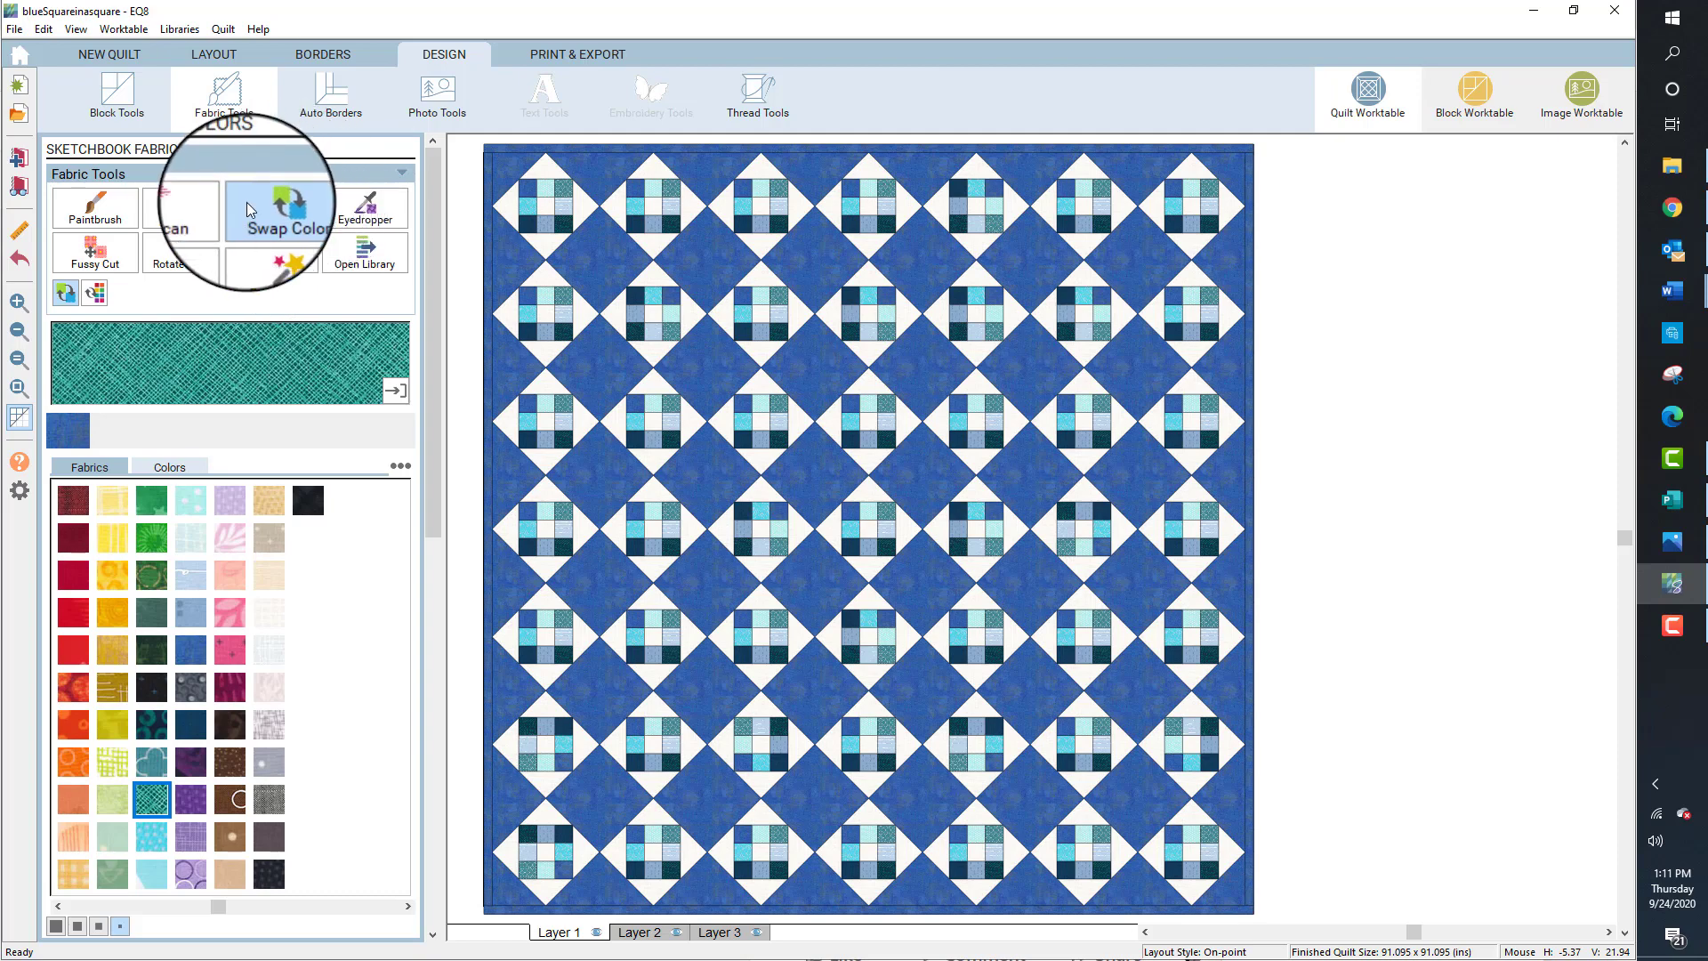
{"action": "left_click", "coordinate": [714, 240]}
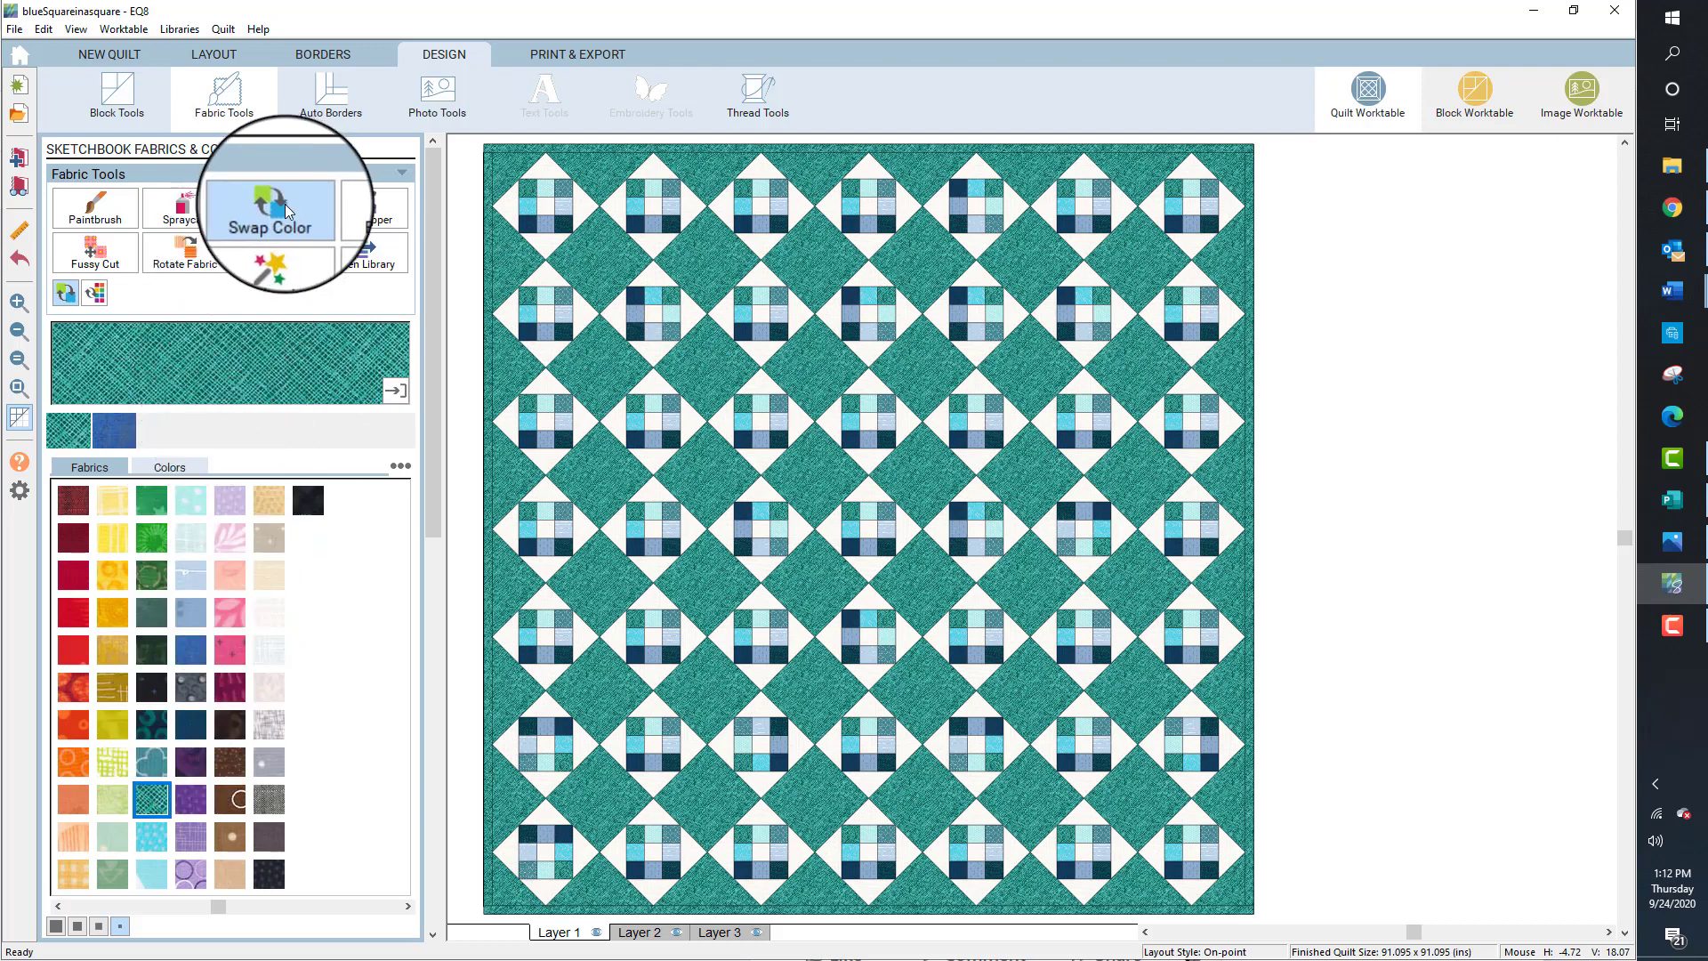
{"action": "left_click", "coordinate": [196, 723]}
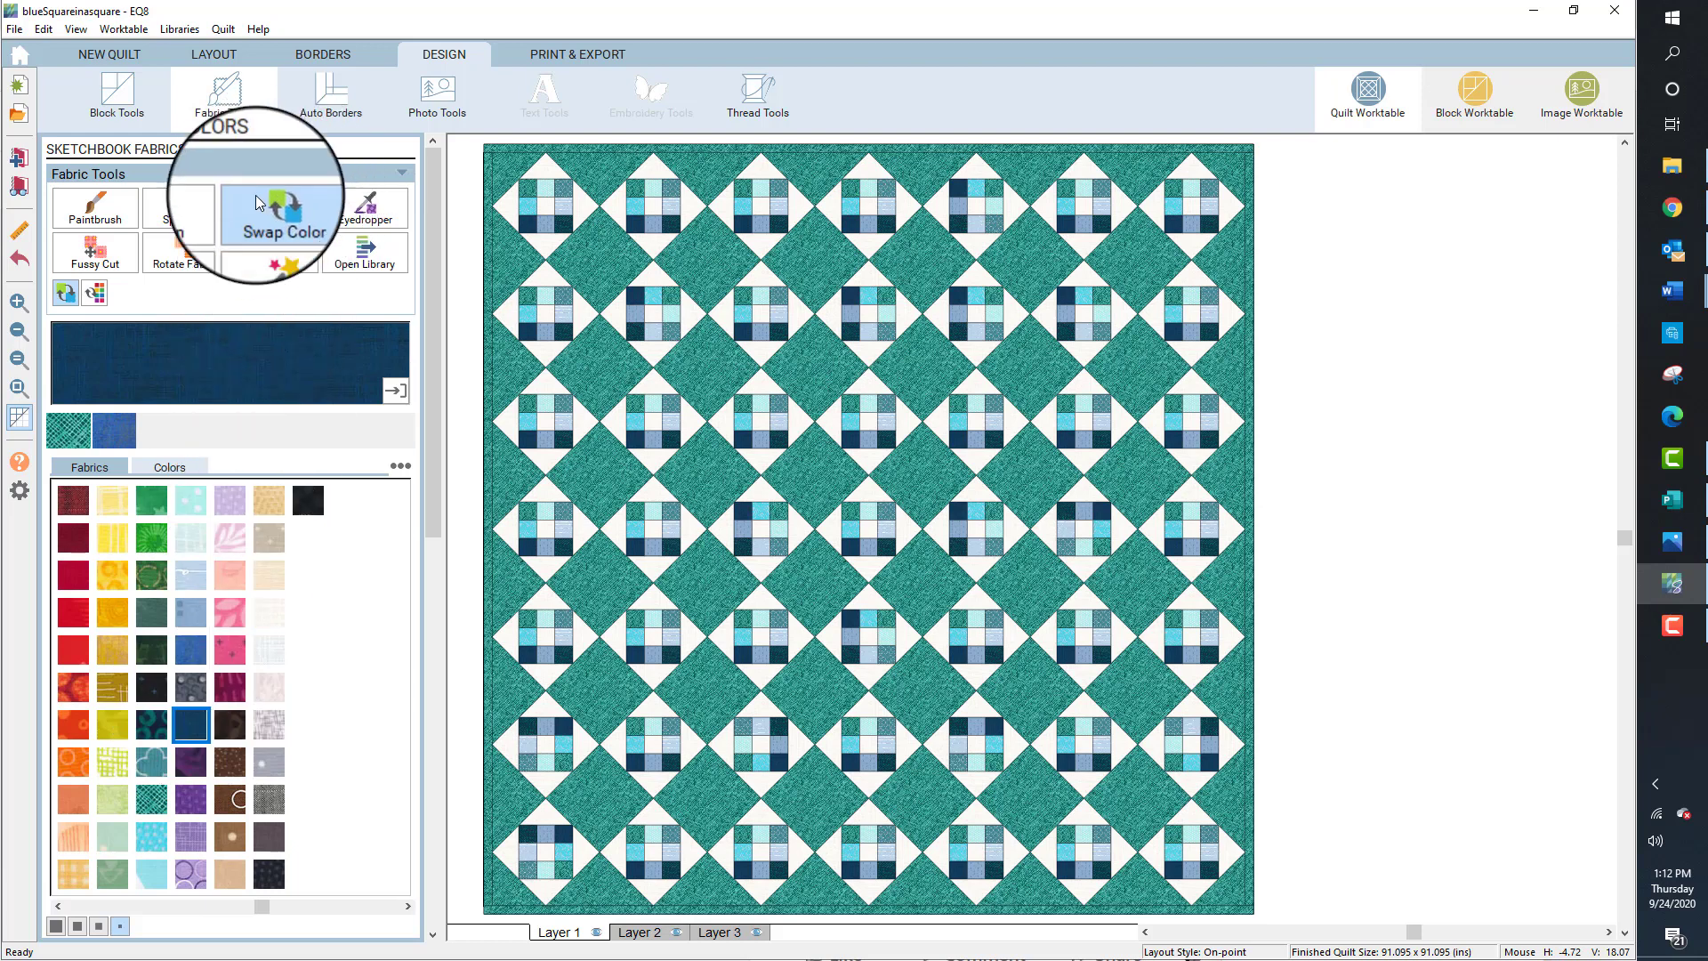
{"action": "left_click", "coordinate": [274, 220]}
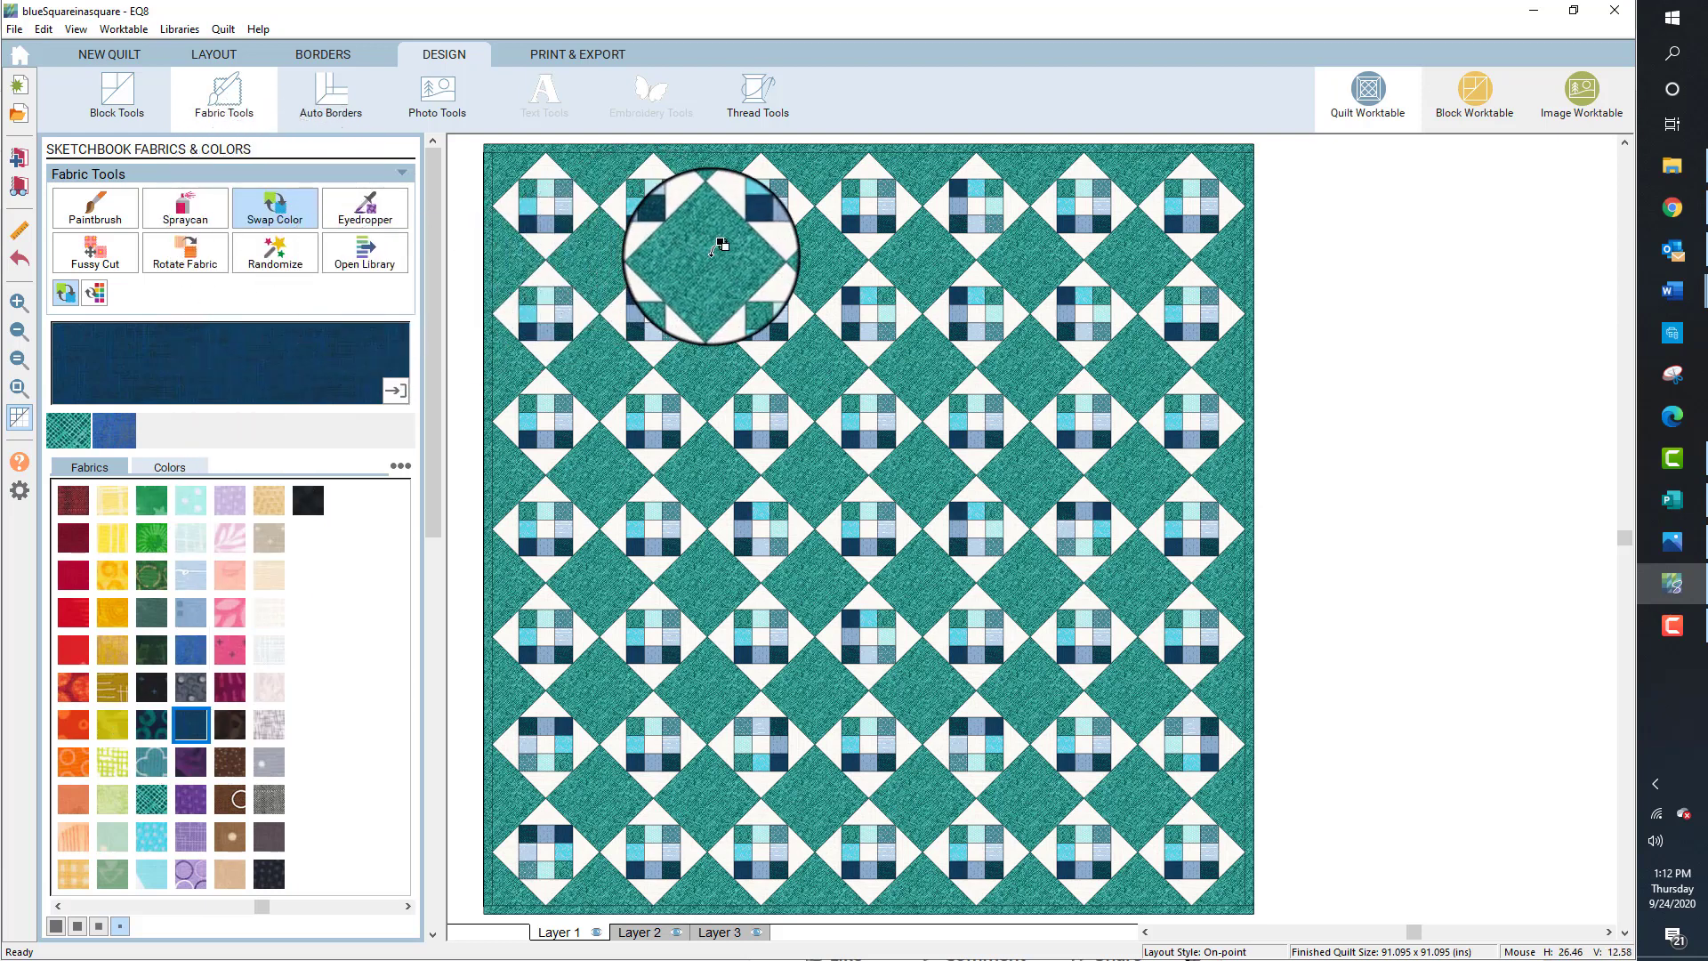
{"action": "left_click", "coordinate": [721, 246]}
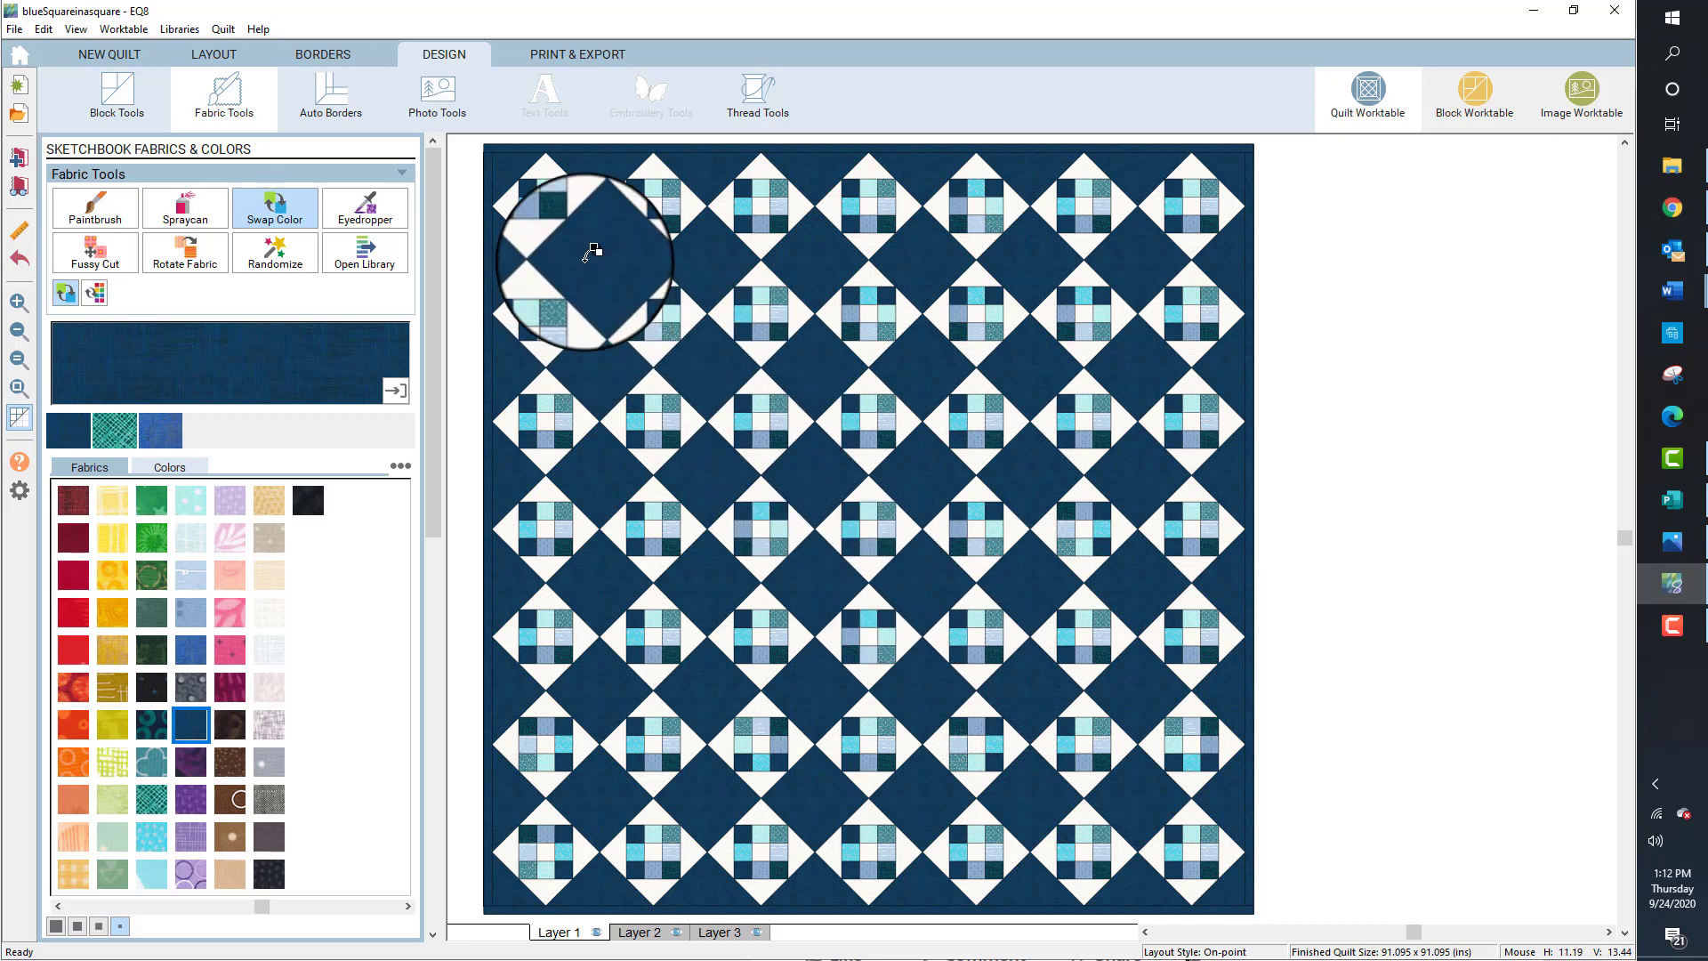
Set the red-cornered blue nine-patch block in all six alternate spaces between the first and second block rows
{"action": "left_click", "coordinate": [116, 93]}
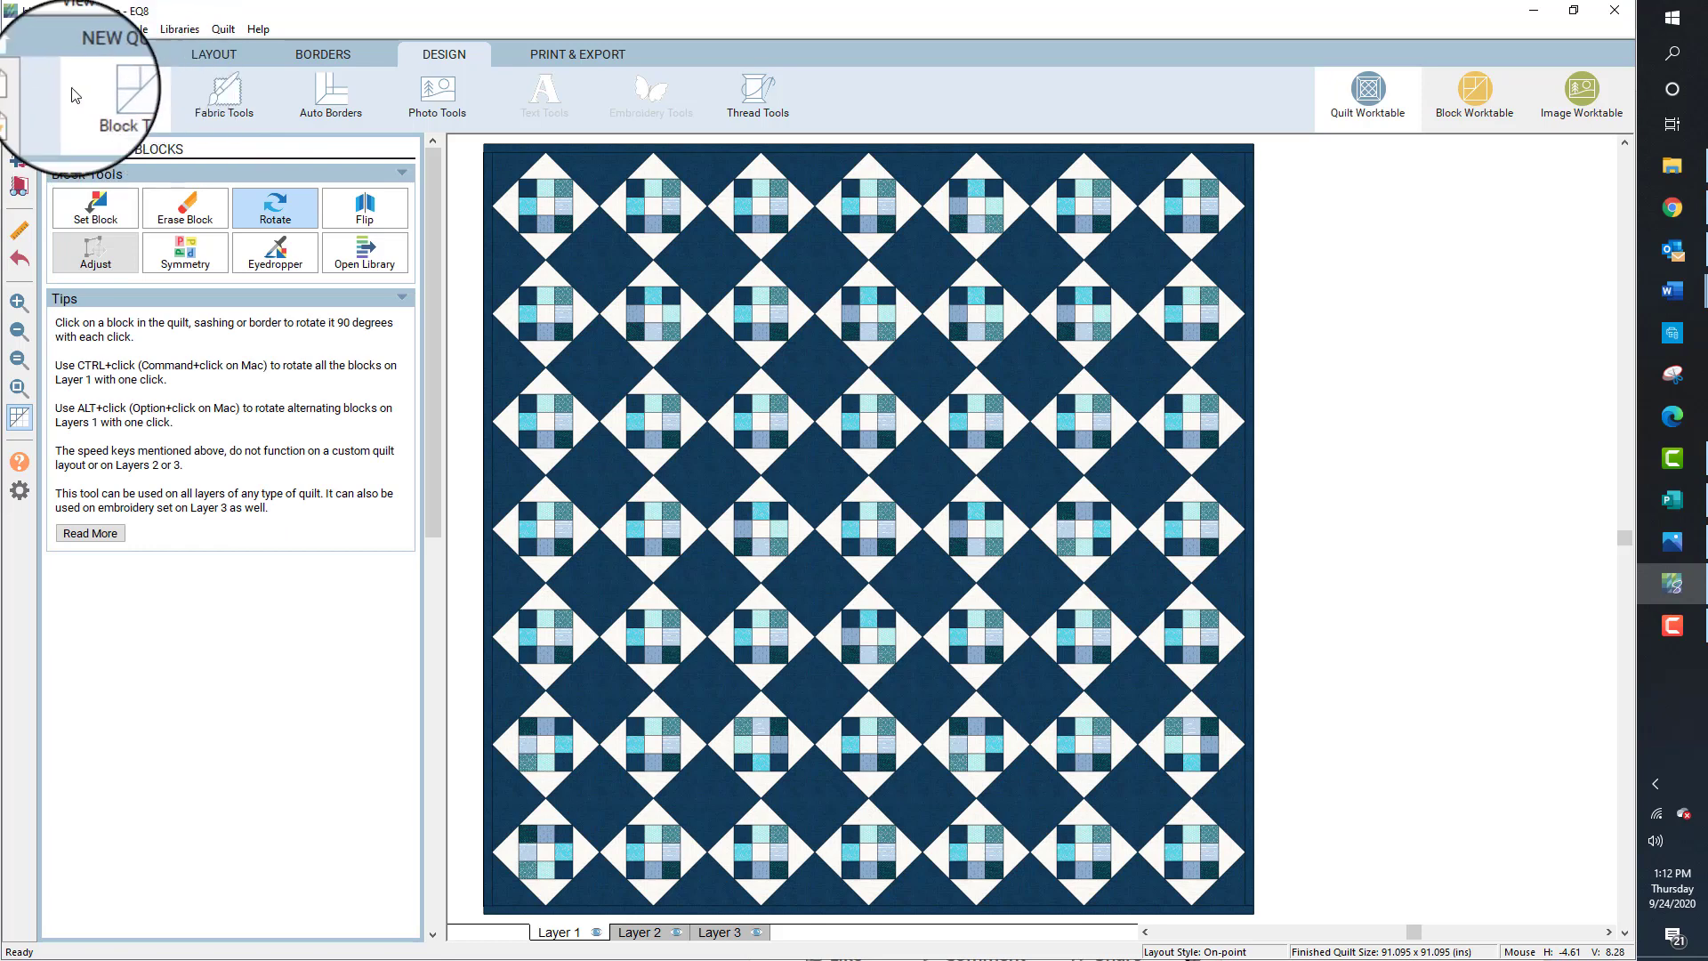
{"action": "left_click", "coordinate": [98, 221]}
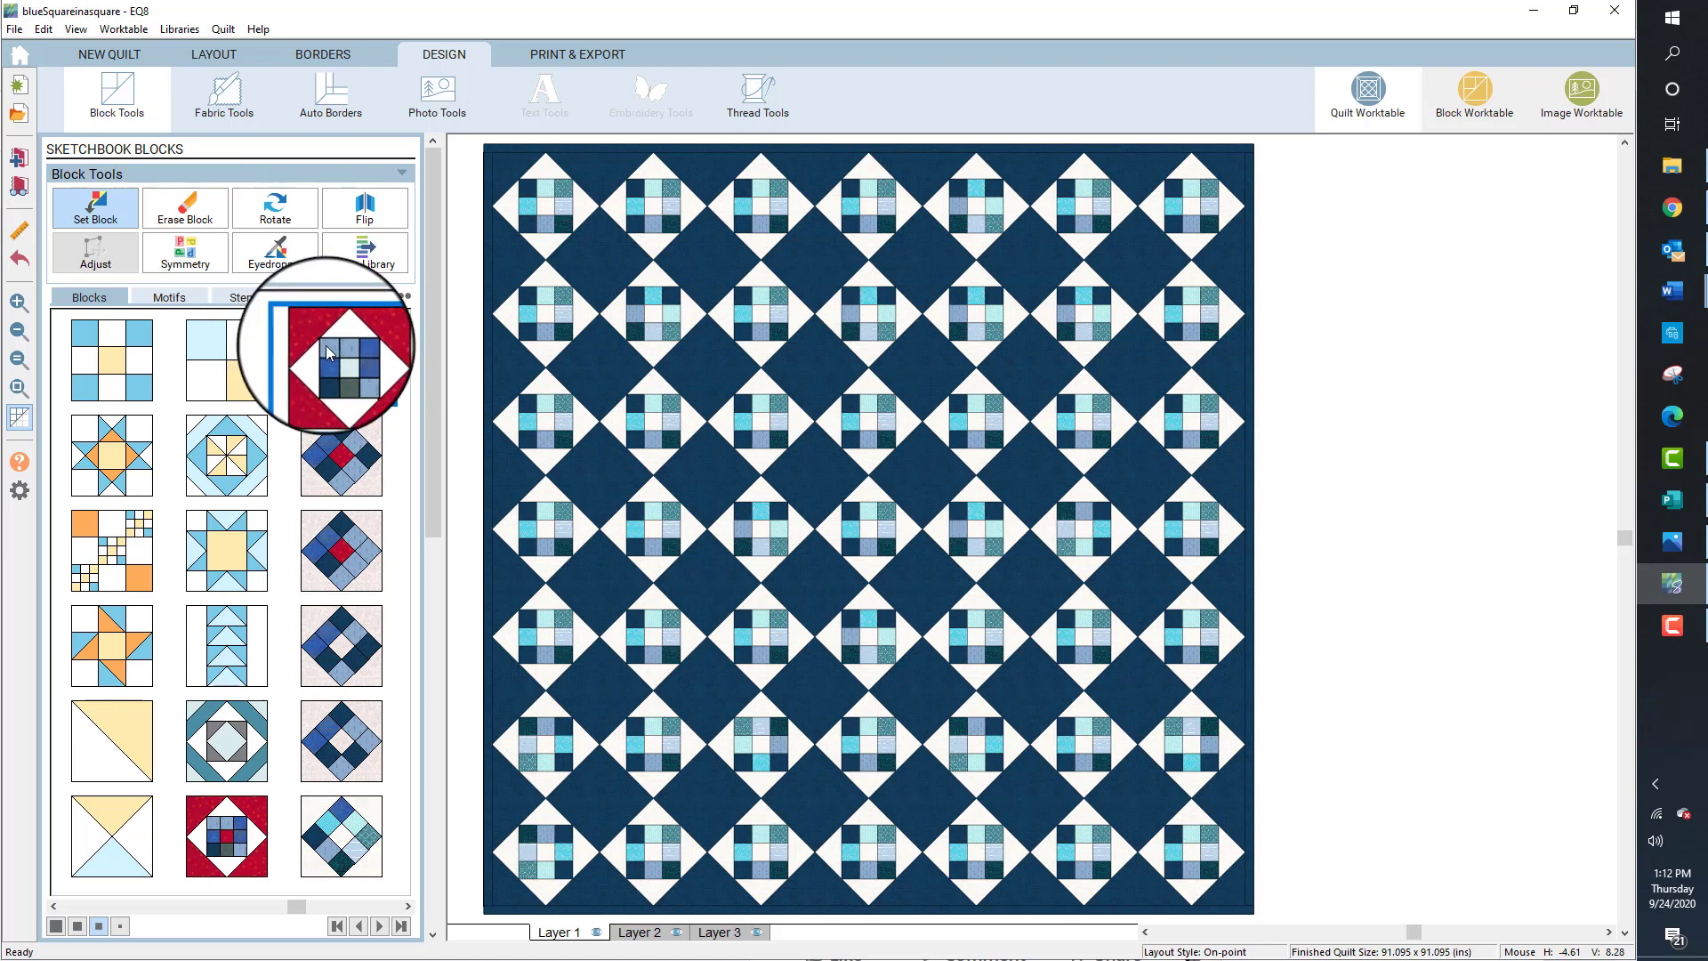
{"action": "left_click", "coordinate": [598, 255]}
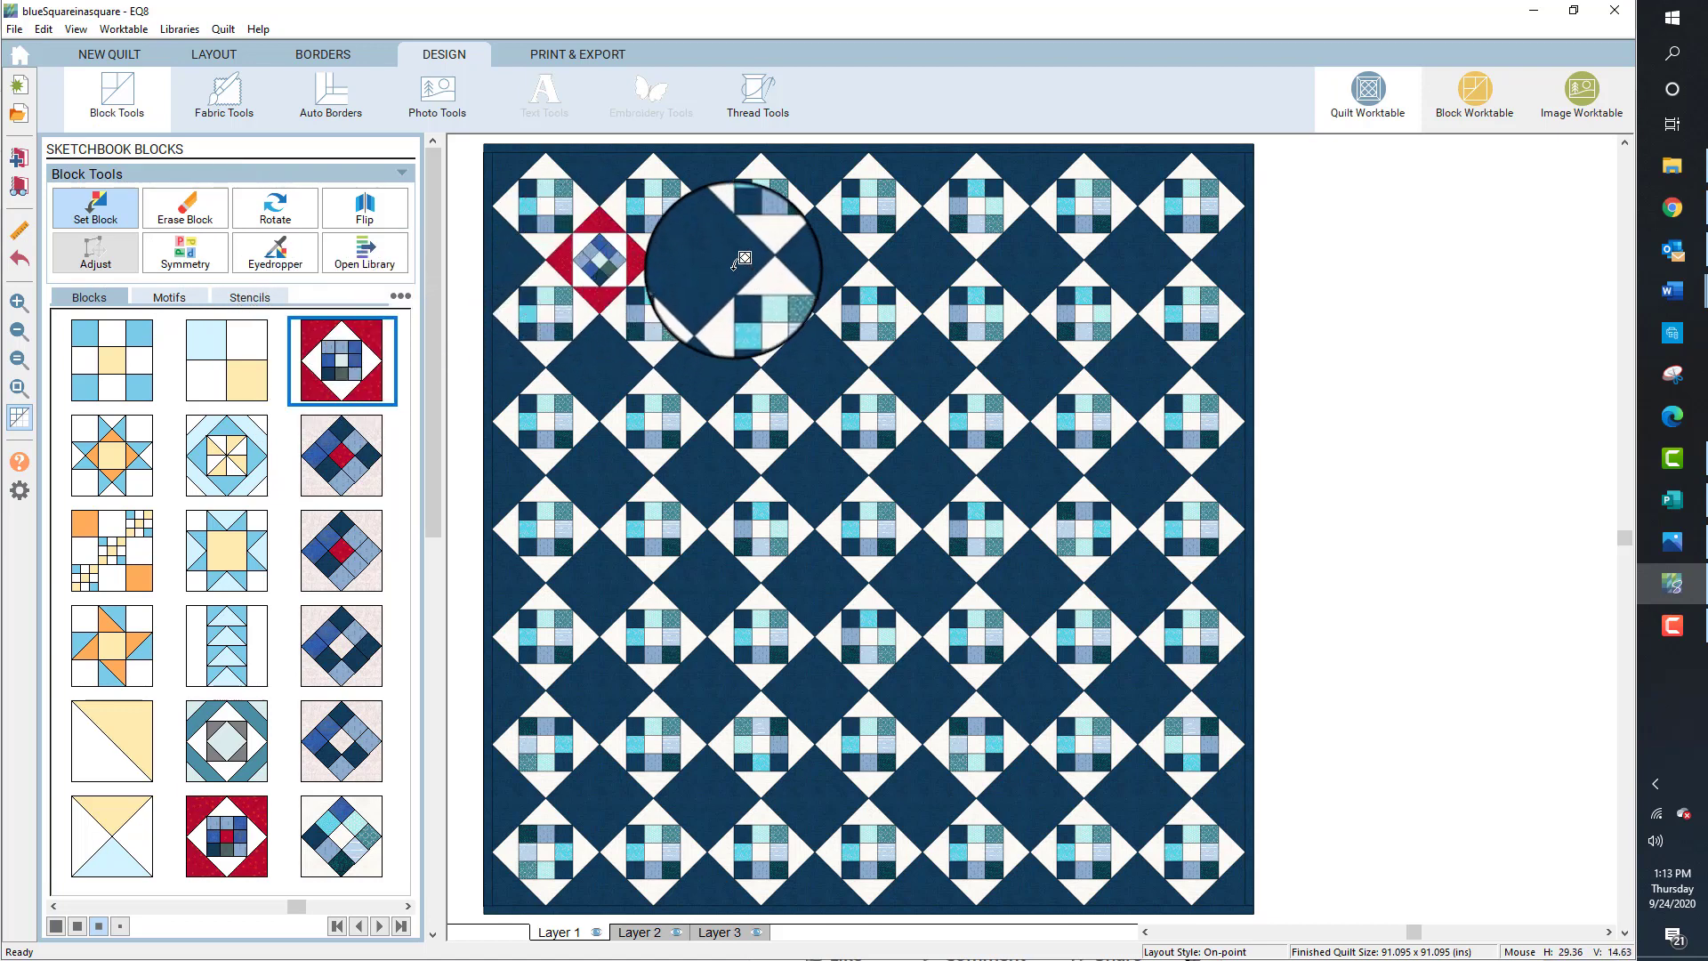
{"action": "left_click", "coordinate": [707, 258]}
{"action": "left_click", "coordinate": [815, 258]}
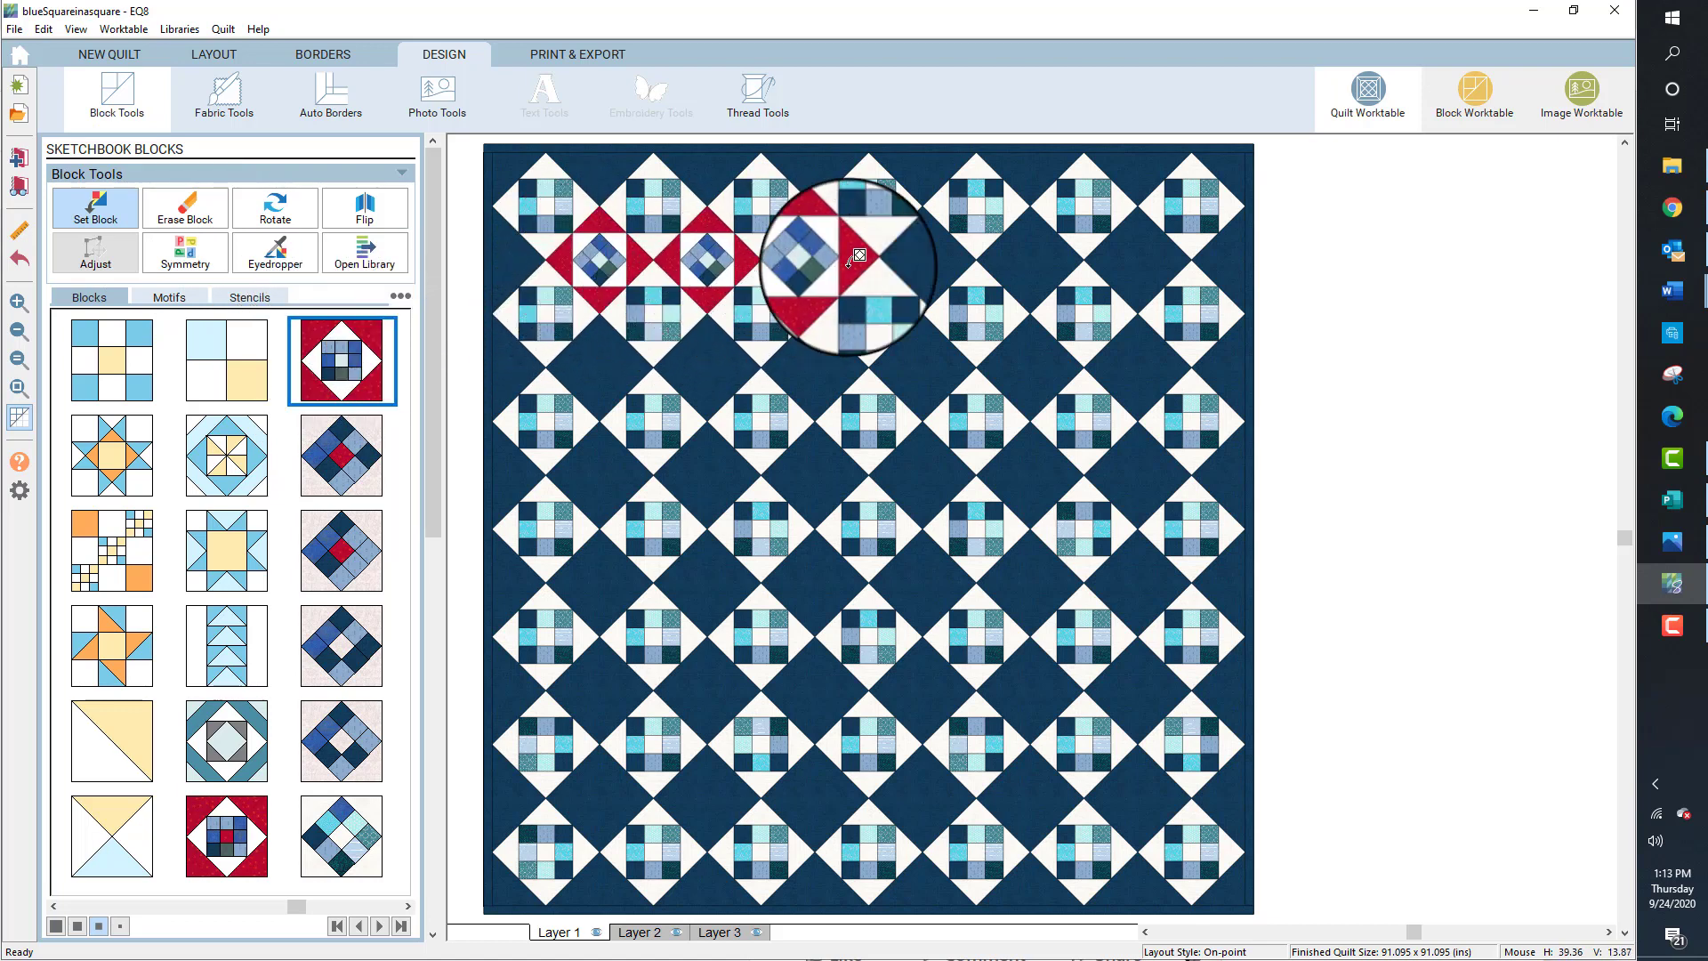
{"action": "left_click", "coordinate": [923, 256]}
{"action": "left_click", "coordinate": [1030, 258]}
{"action": "left_click", "coordinate": [1137, 258]}
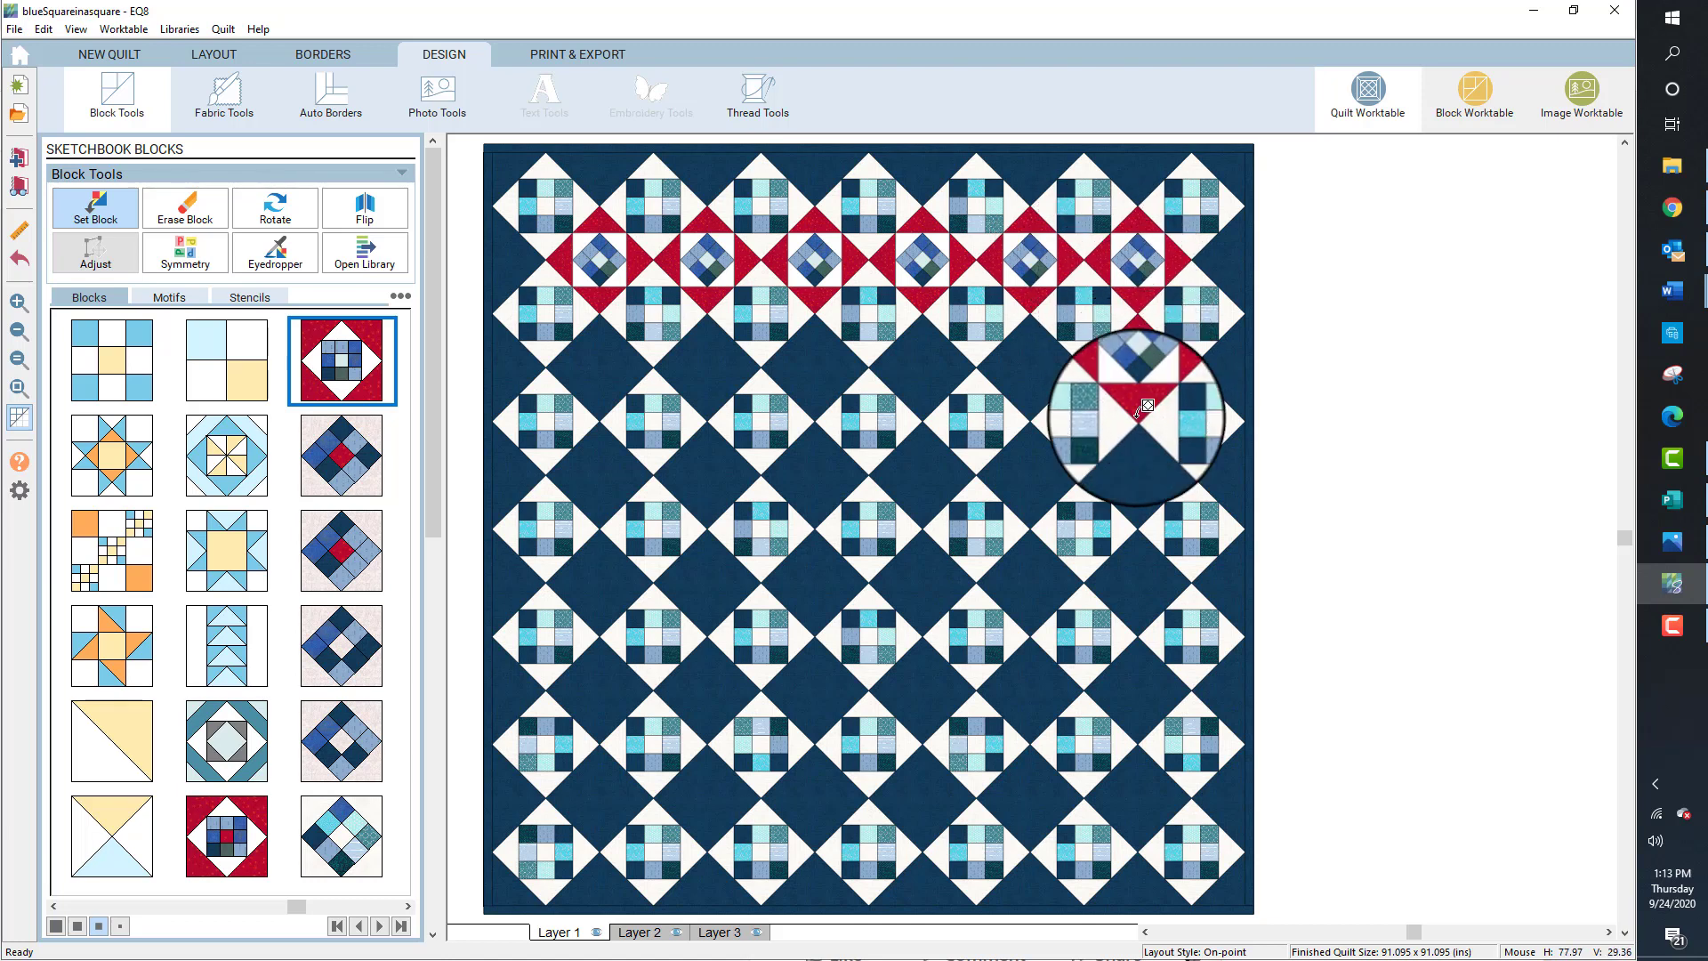
Set the red-cornered block down the rightmost column of alternate spaces, through the bottom corner space
{"action": "left_click", "coordinate": [1140, 471]}
{"action": "left_click", "coordinate": [1141, 579]}
{"action": "left_click", "coordinate": [1143, 685]}
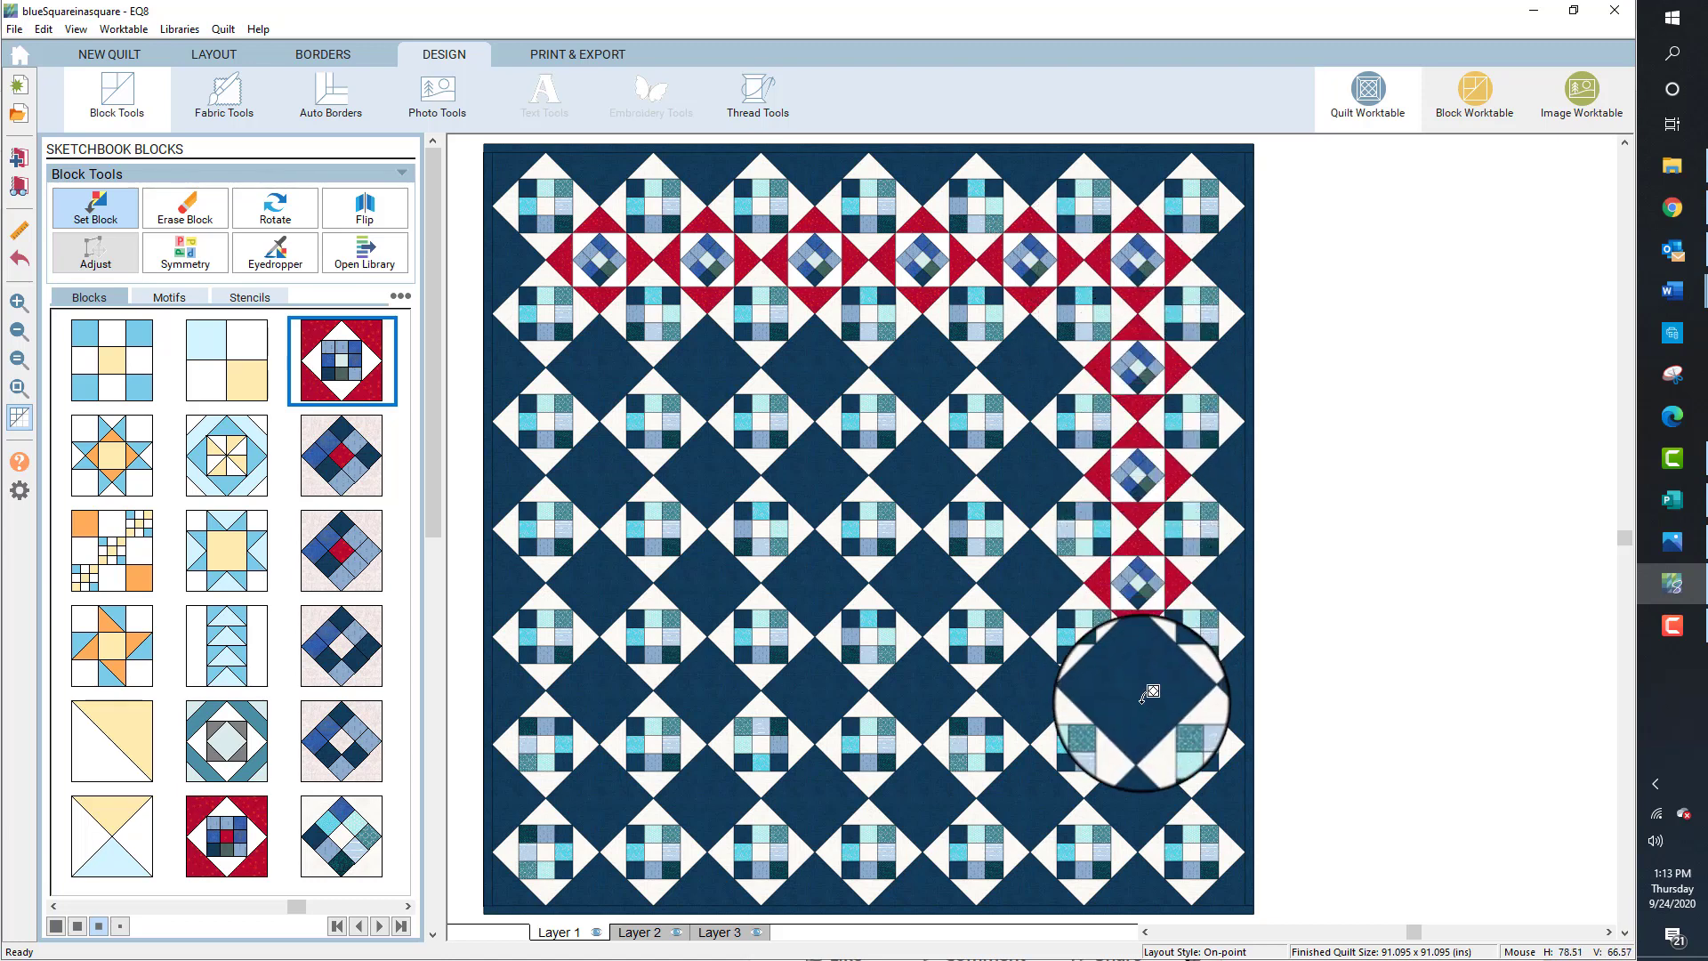
{"action": "left_click", "coordinate": [1141, 794]}
Set the red-cornered block in the remaining five spaces of the bottom row of alternate spaces
{"action": "left_click", "coordinate": [1032, 793]}
{"action": "left_click", "coordinate": [924, 792]}
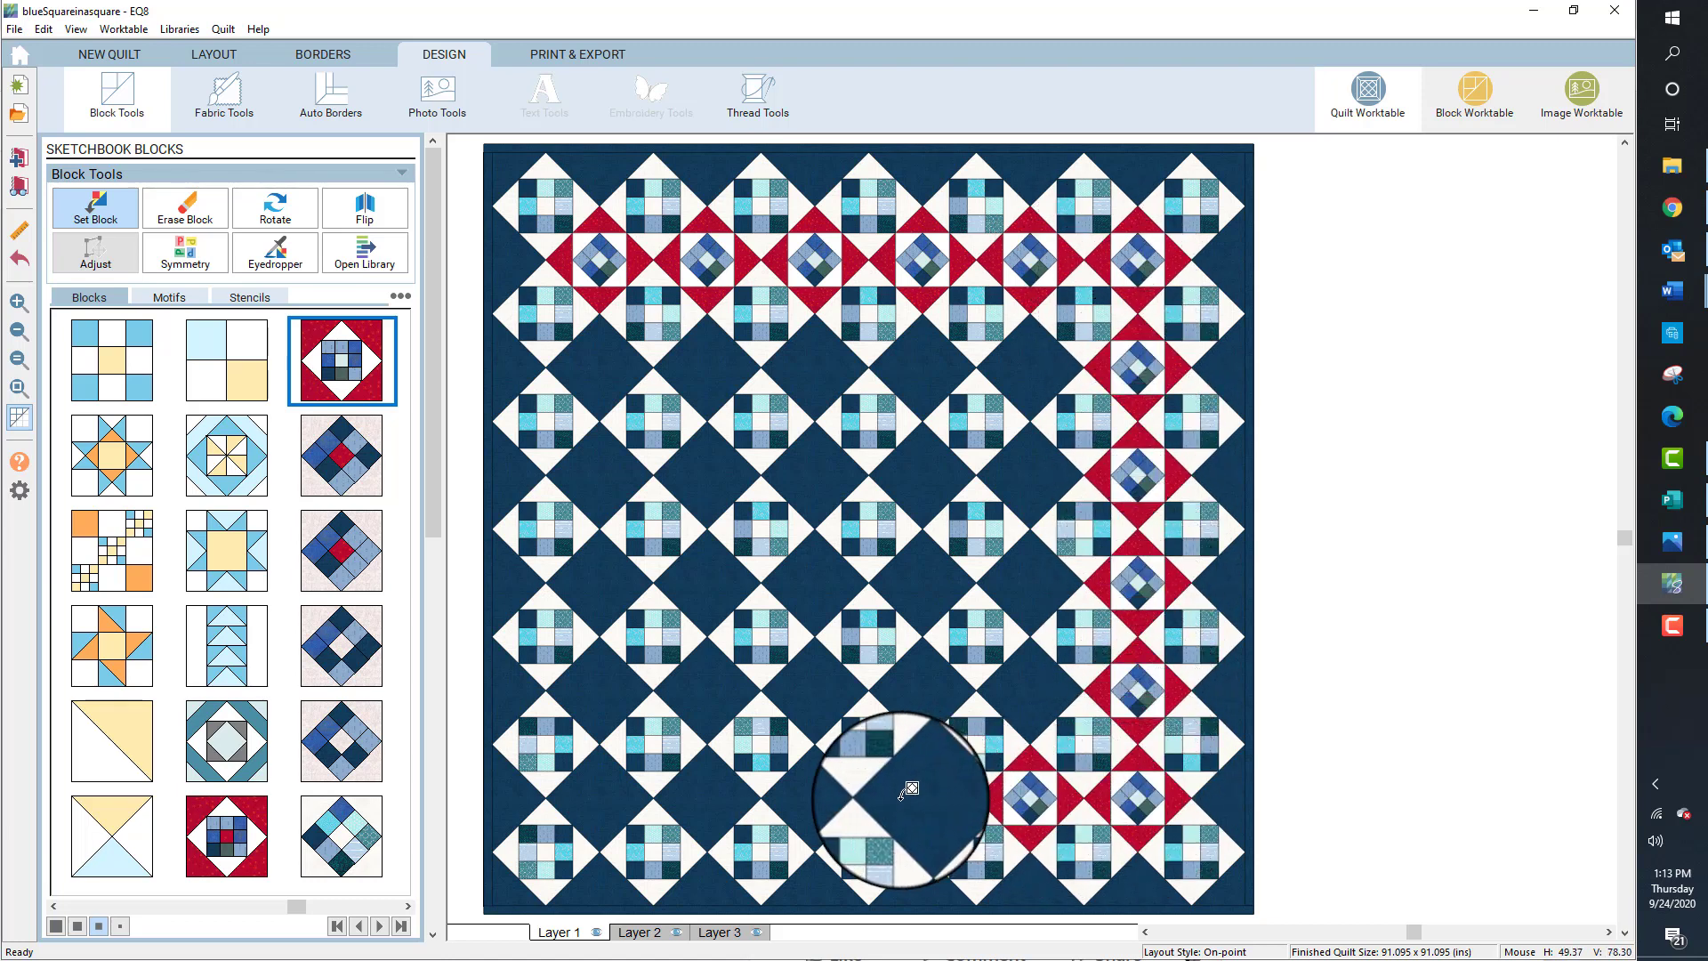
{"action": "left_click", "coordinate": [813, 792]}
{"action": "left_click", "coordinate": [707, 792]}
{"action": "left_click", "coordinate": [599, 793]}
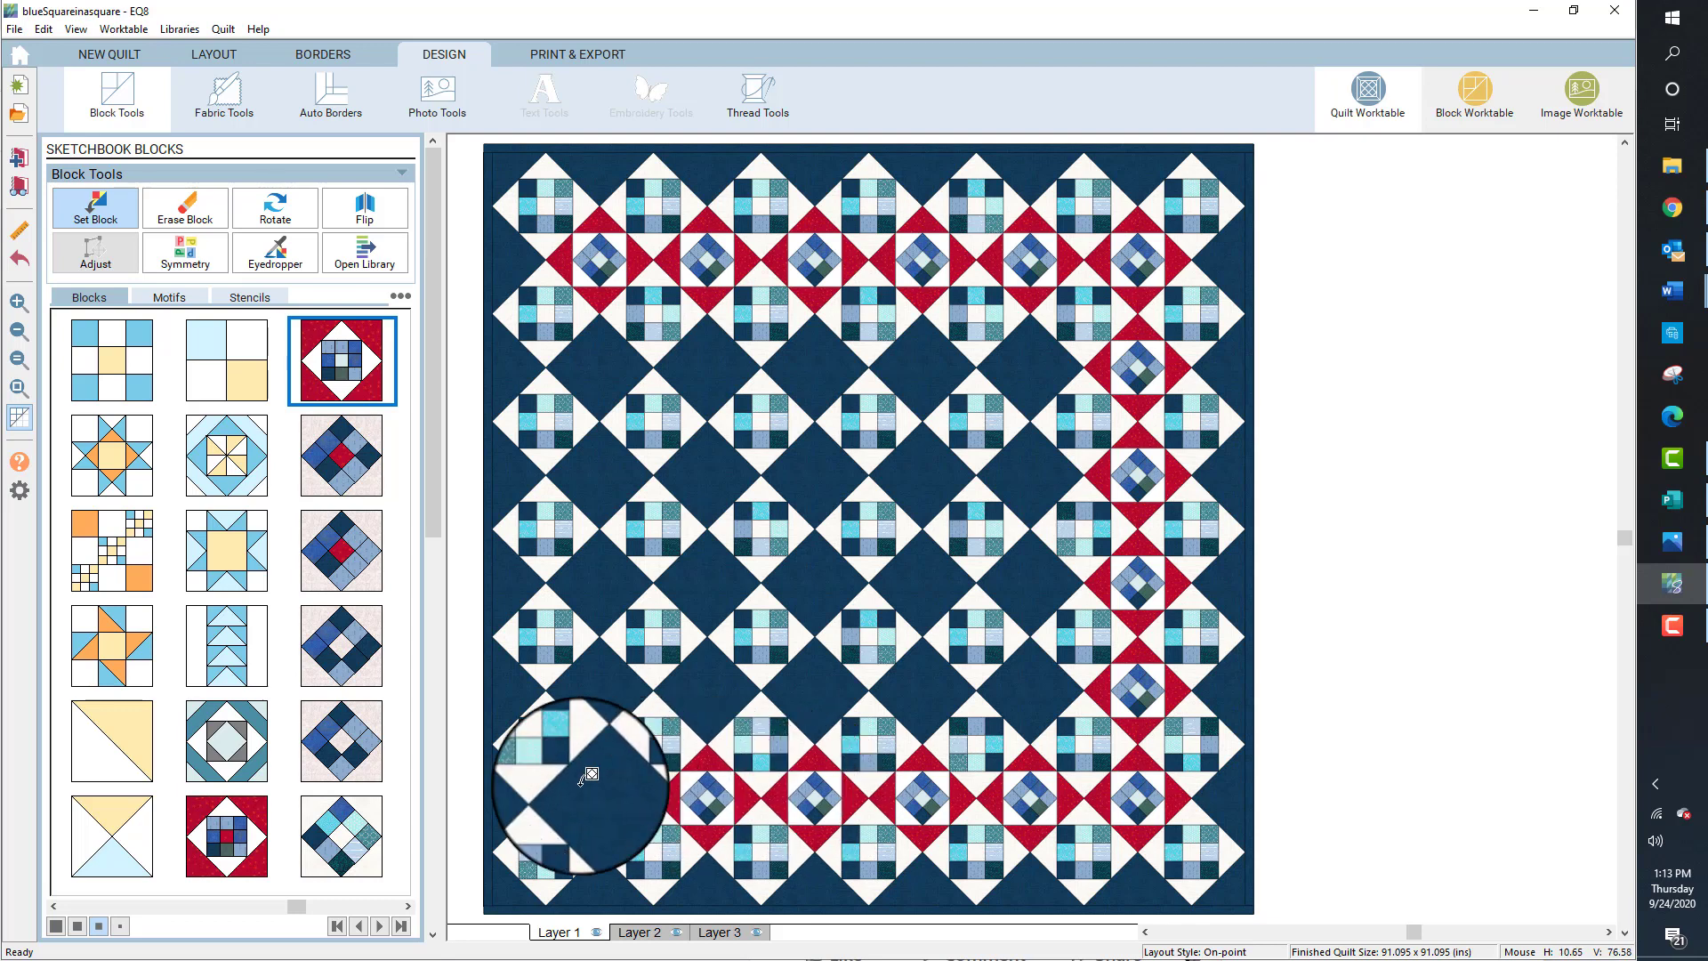
Complete the ring by setting the red-cornered block in the leftmost column's four remaining alternate spaces
{"action": "left_click", "coordinate": [596, 690]}
{"action": "left_click", "coordinate": [592, 587]}
{"action": "left_click", "coordinate": [591, 485]}
{"action": "left_click", "coordinate": [618, 356]}
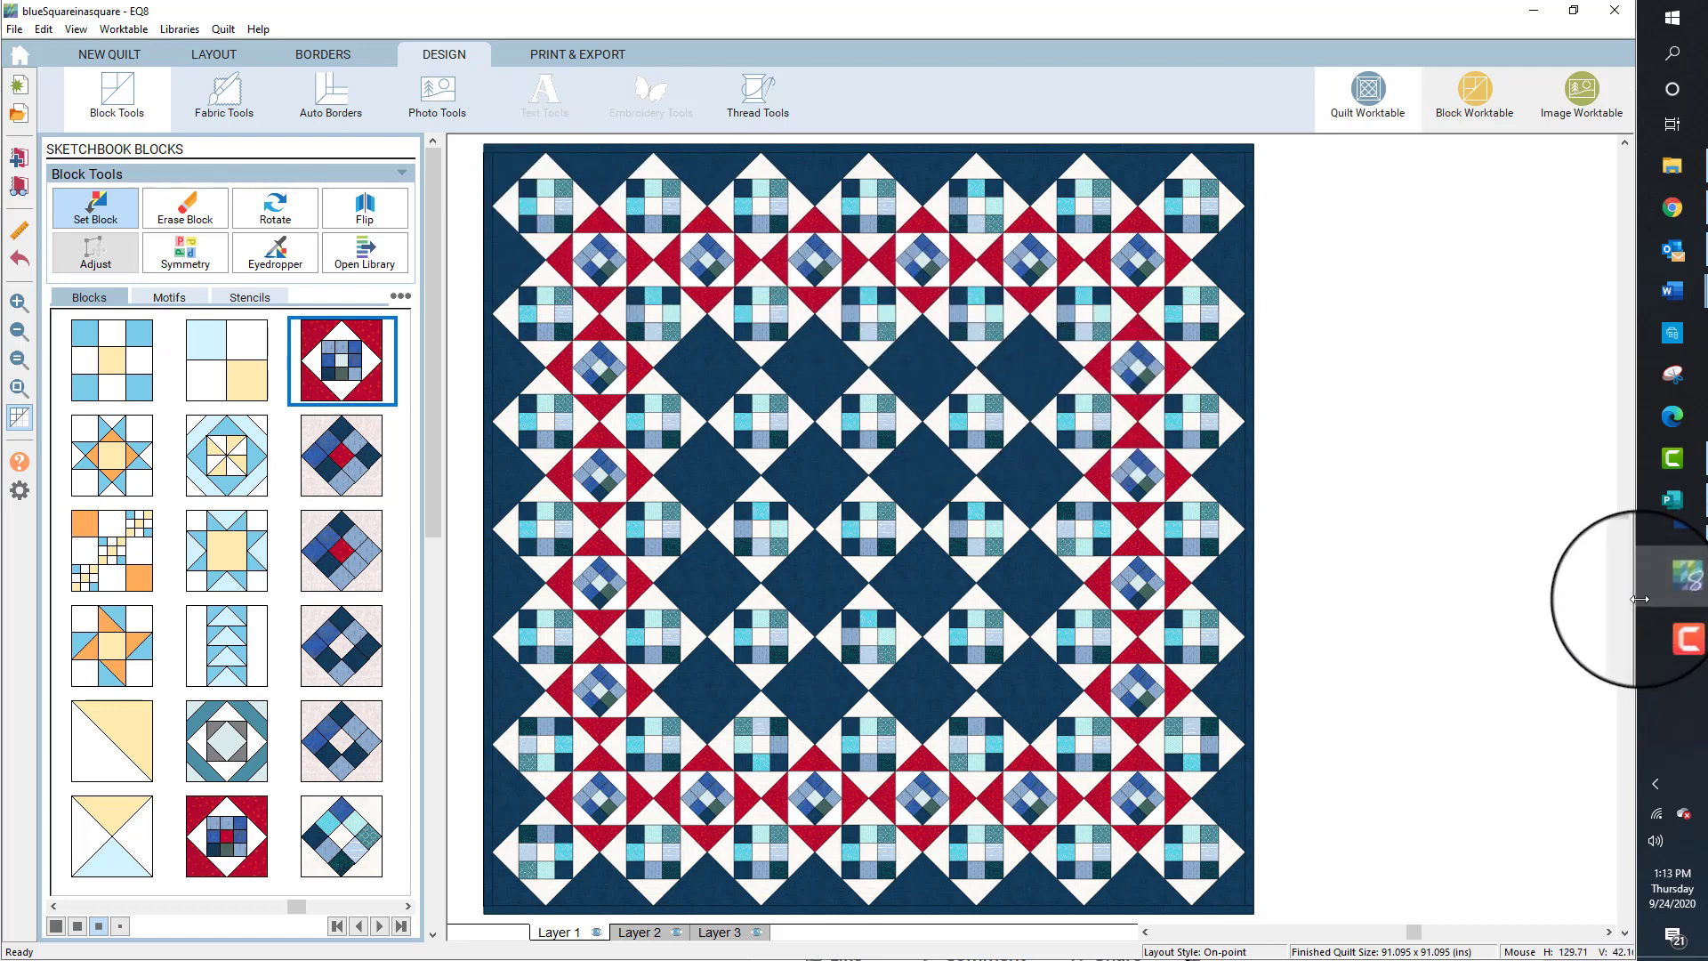
Set the red-cornered block in the four alternate spaces at the centre of the quilt
{"action": "left_click", "coordinate": [814, 472]}
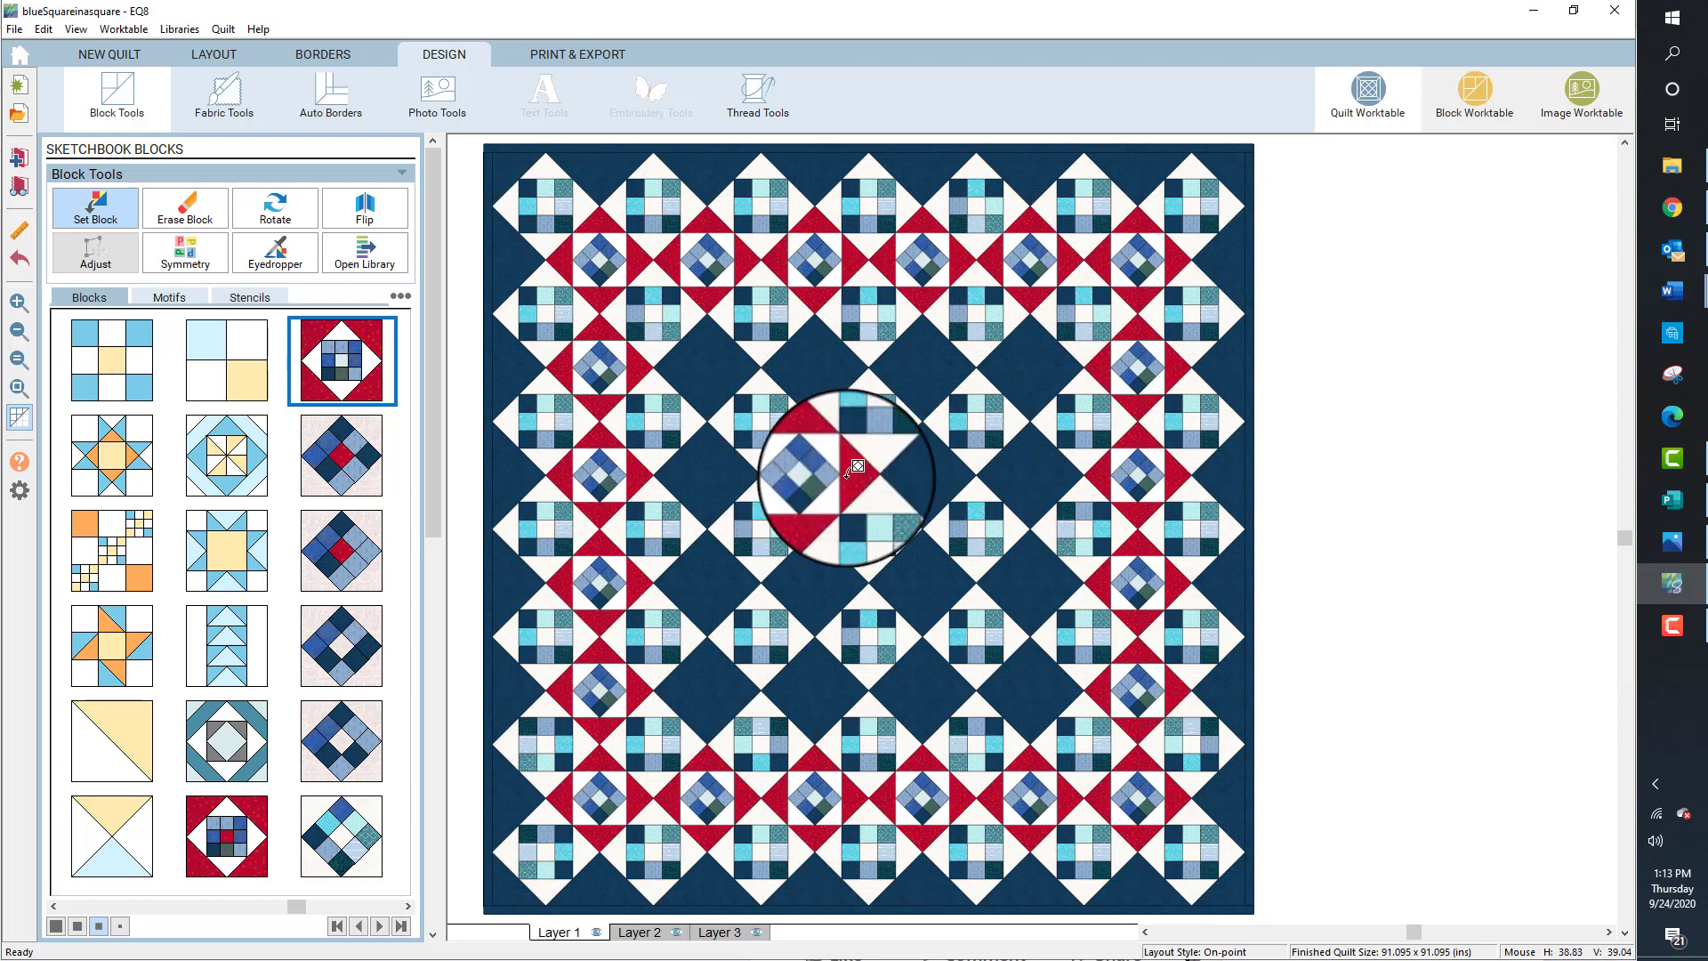
{"action": "left_click", "coordinate": [926, 471]}
{"action": "left_click", "coordinate": [922, 578]}
{"action": "left_click", "coordinate": [814, 579]}
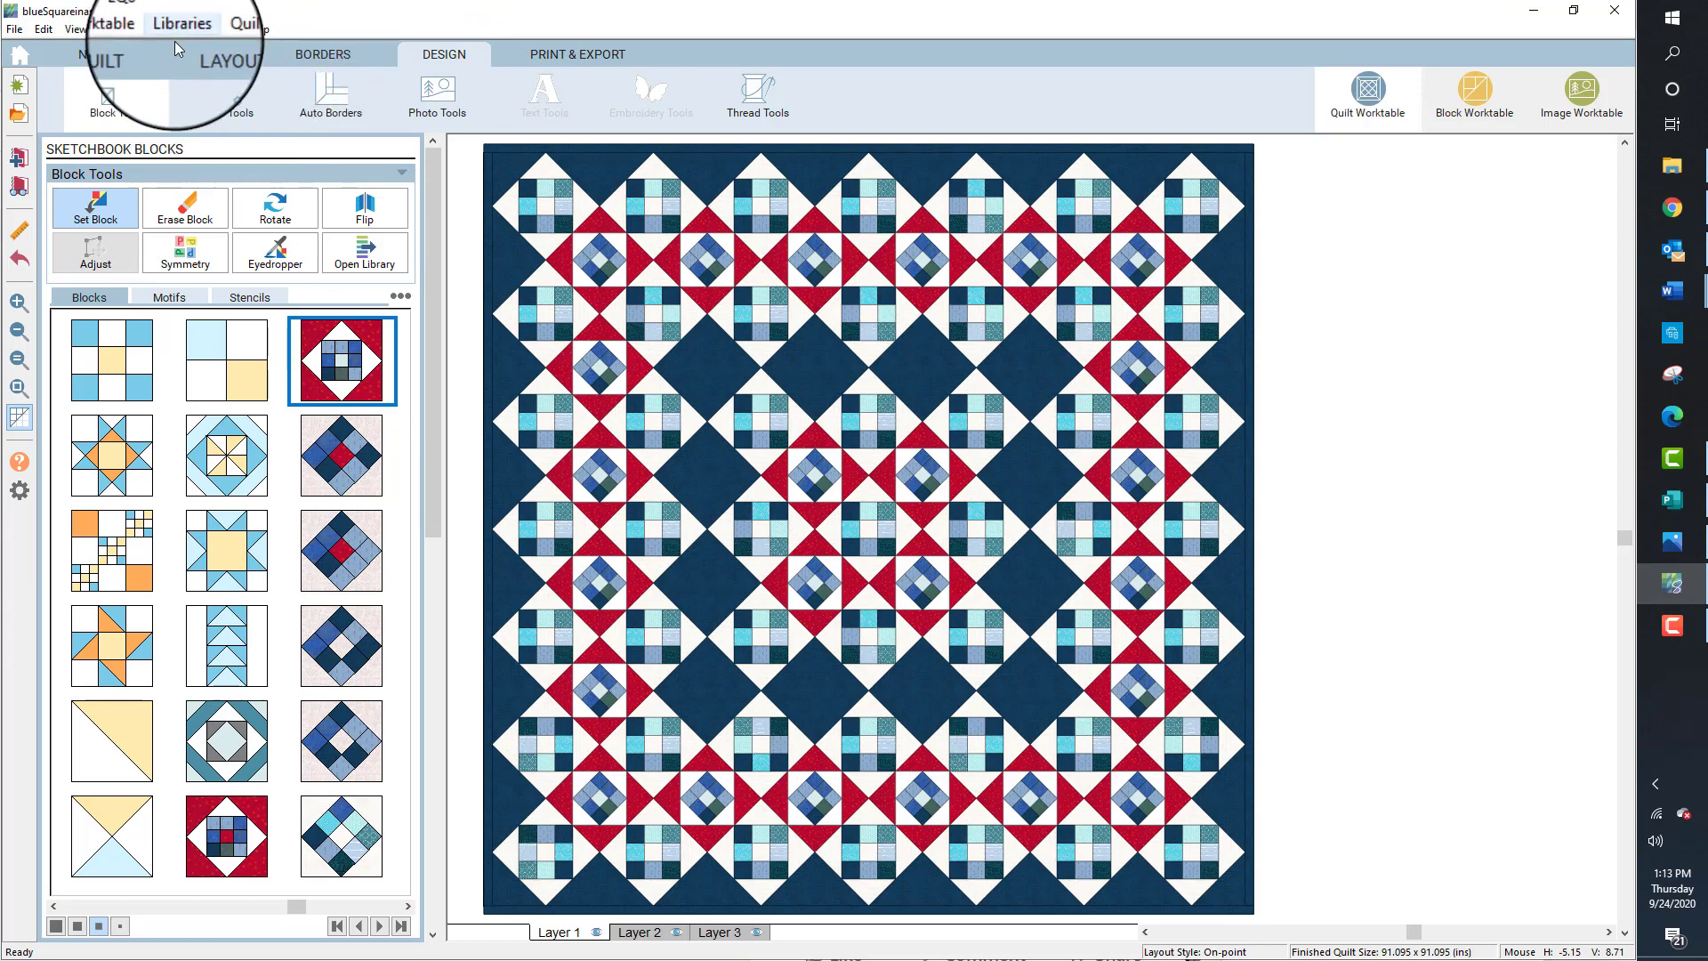
Reduce the on-point layout to 5 horizontal by 5 vertical blocks and return to the quilt design
{"action": "left_click", "coordinate": [207, 57]}
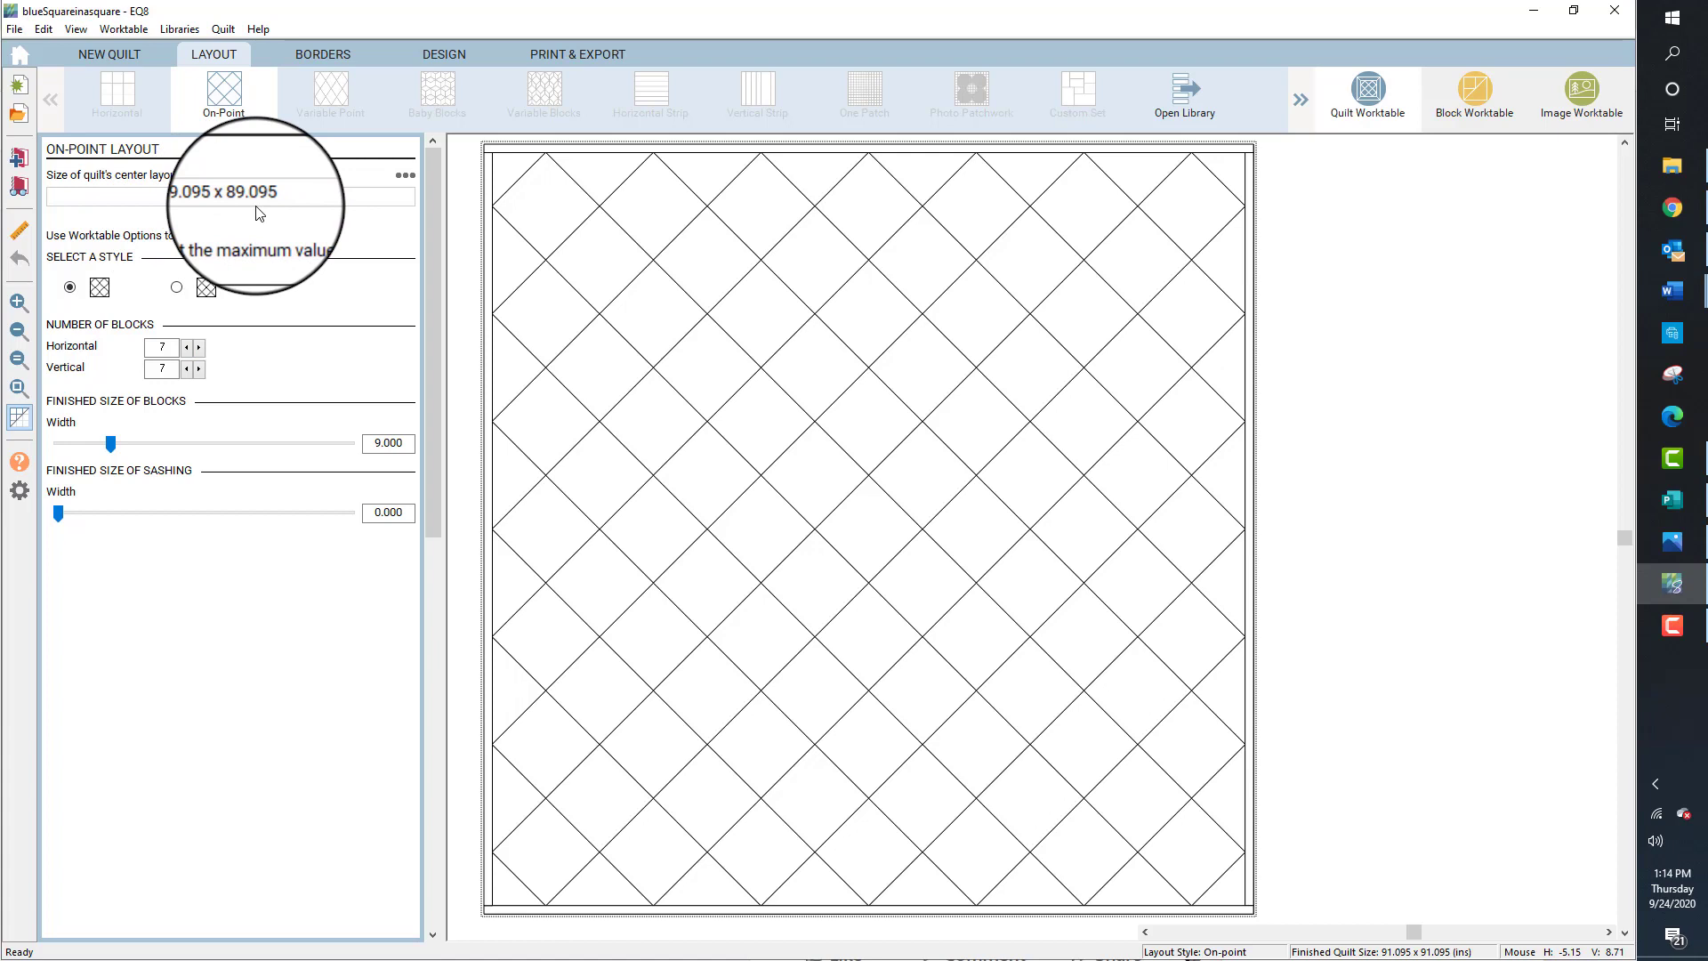
{"action": "left_click", "coordinate": [187, 352]}
{"action": "left_click", "coordinate": [187, 352]}
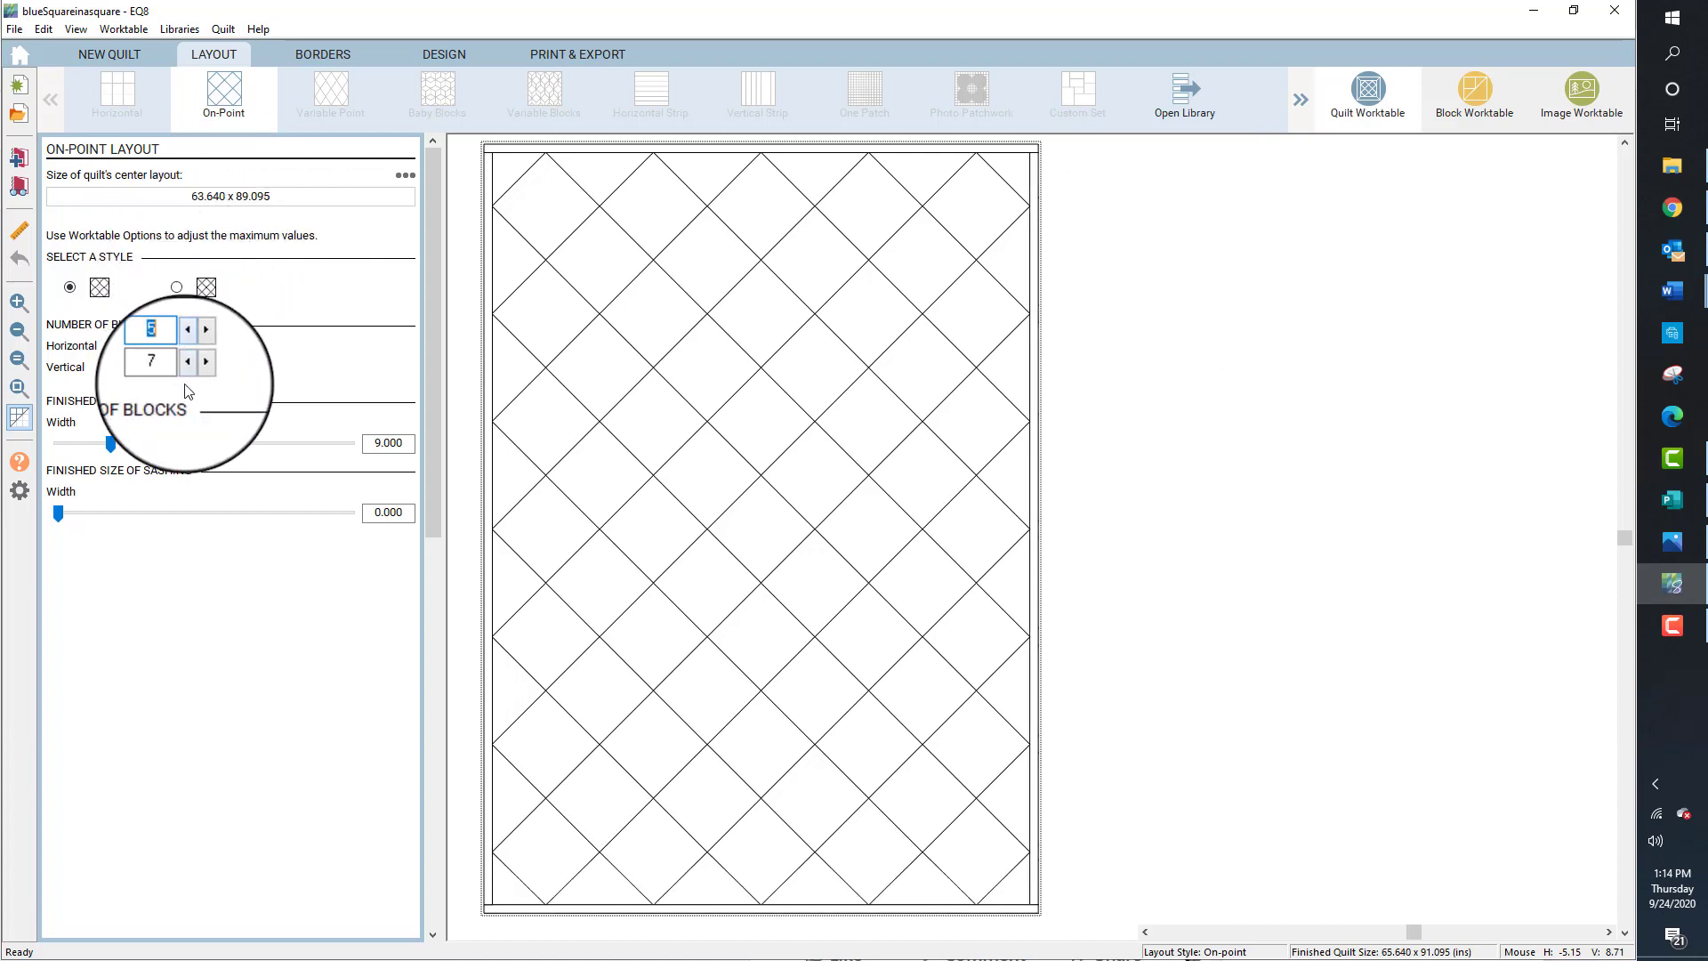
{"action": "left_click", "coordinate": [187, 373]}
{"action": "left_click", "coordinate": [187, 374]}
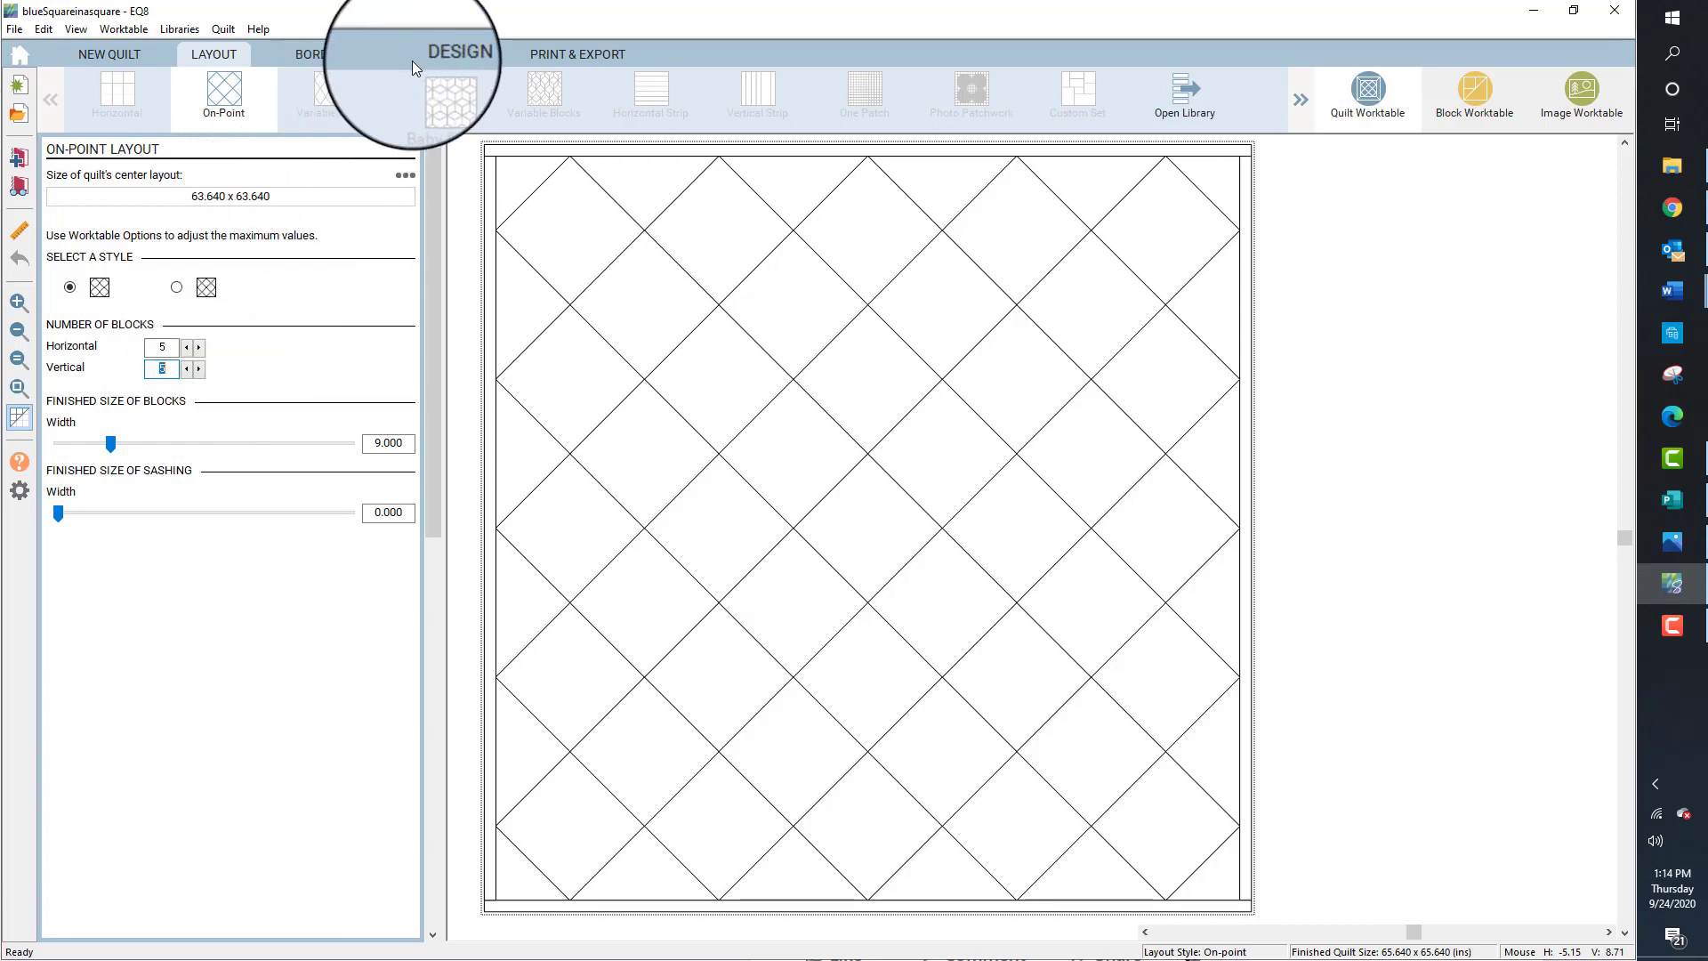
{"action": "left_click", "coordinate": [445, 56]}
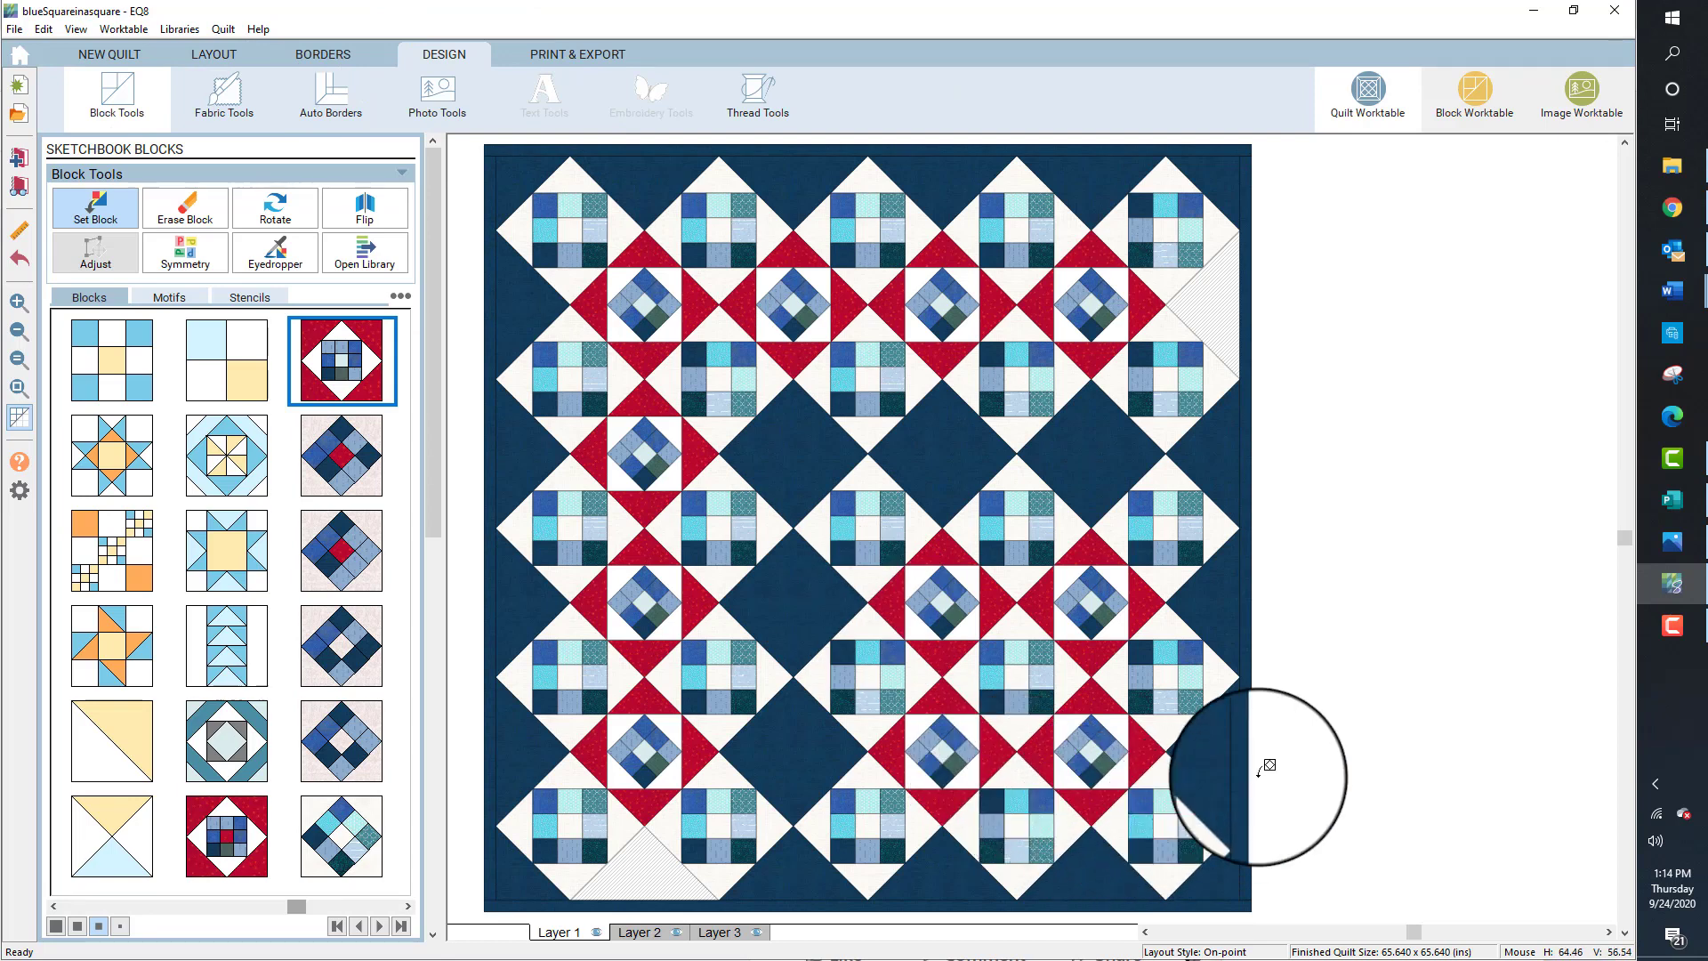
Fill the two blank edge triangles with the navy fabric using Swap Color
{"action": "scroll", "coordinate": [1272, 761], "scroll_direction": "down", "scroll_amount": 1}
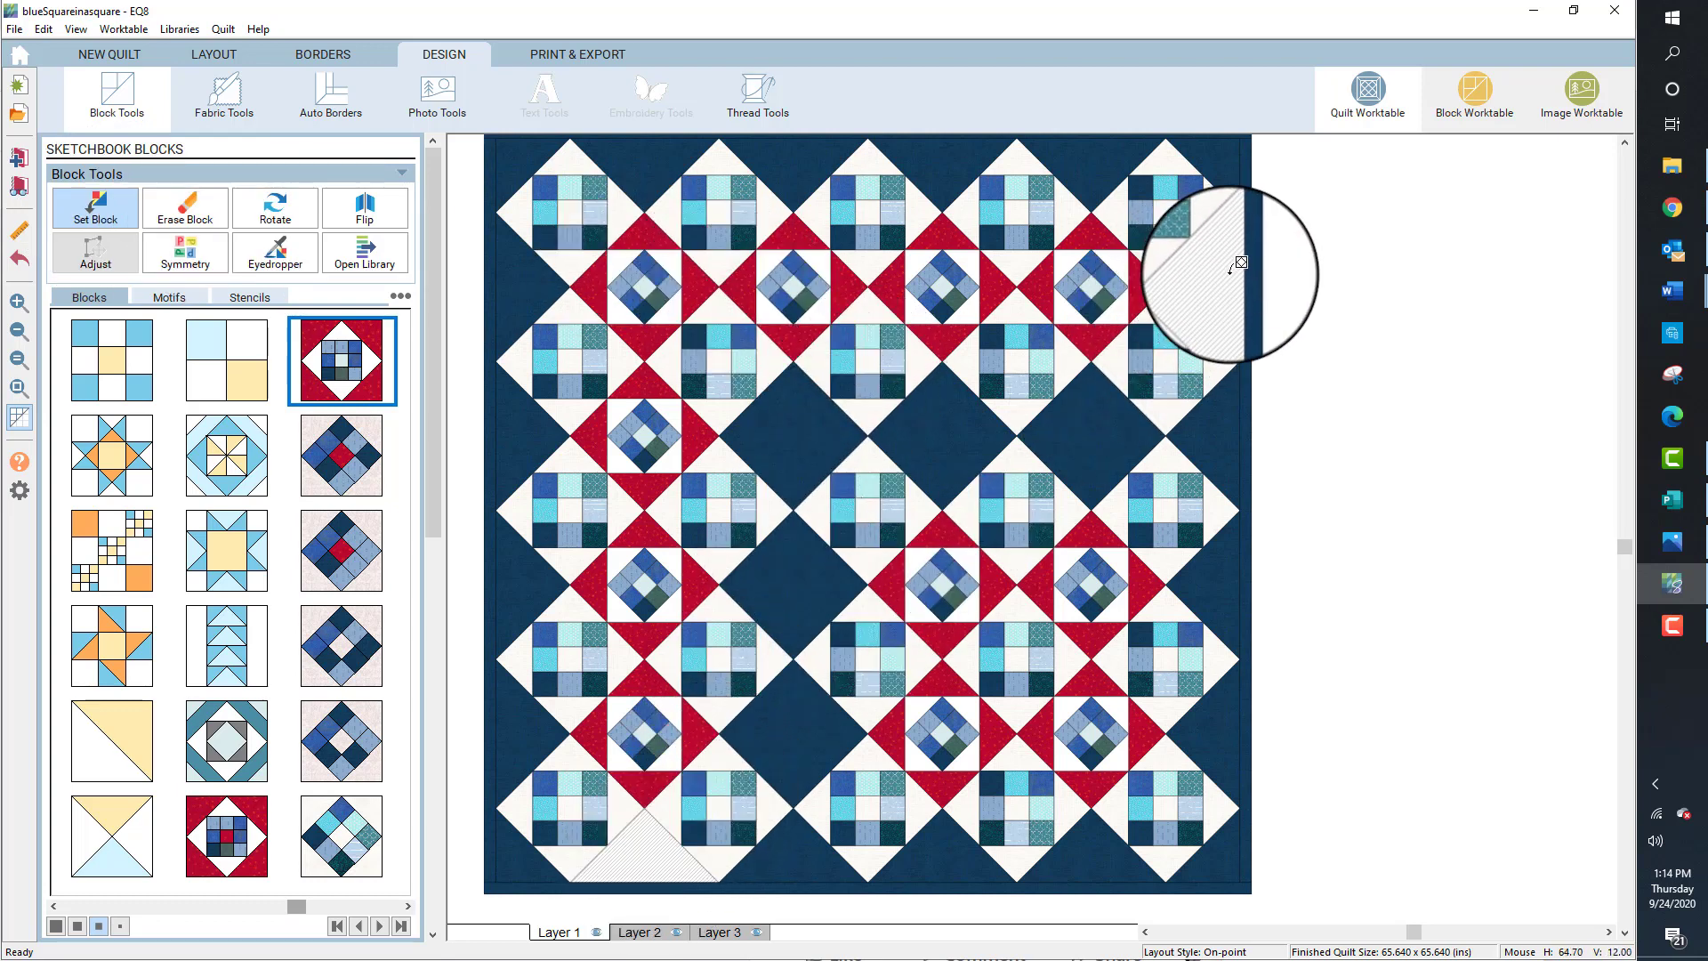
{"action": "left_click", "coordinate": [227, 94]}
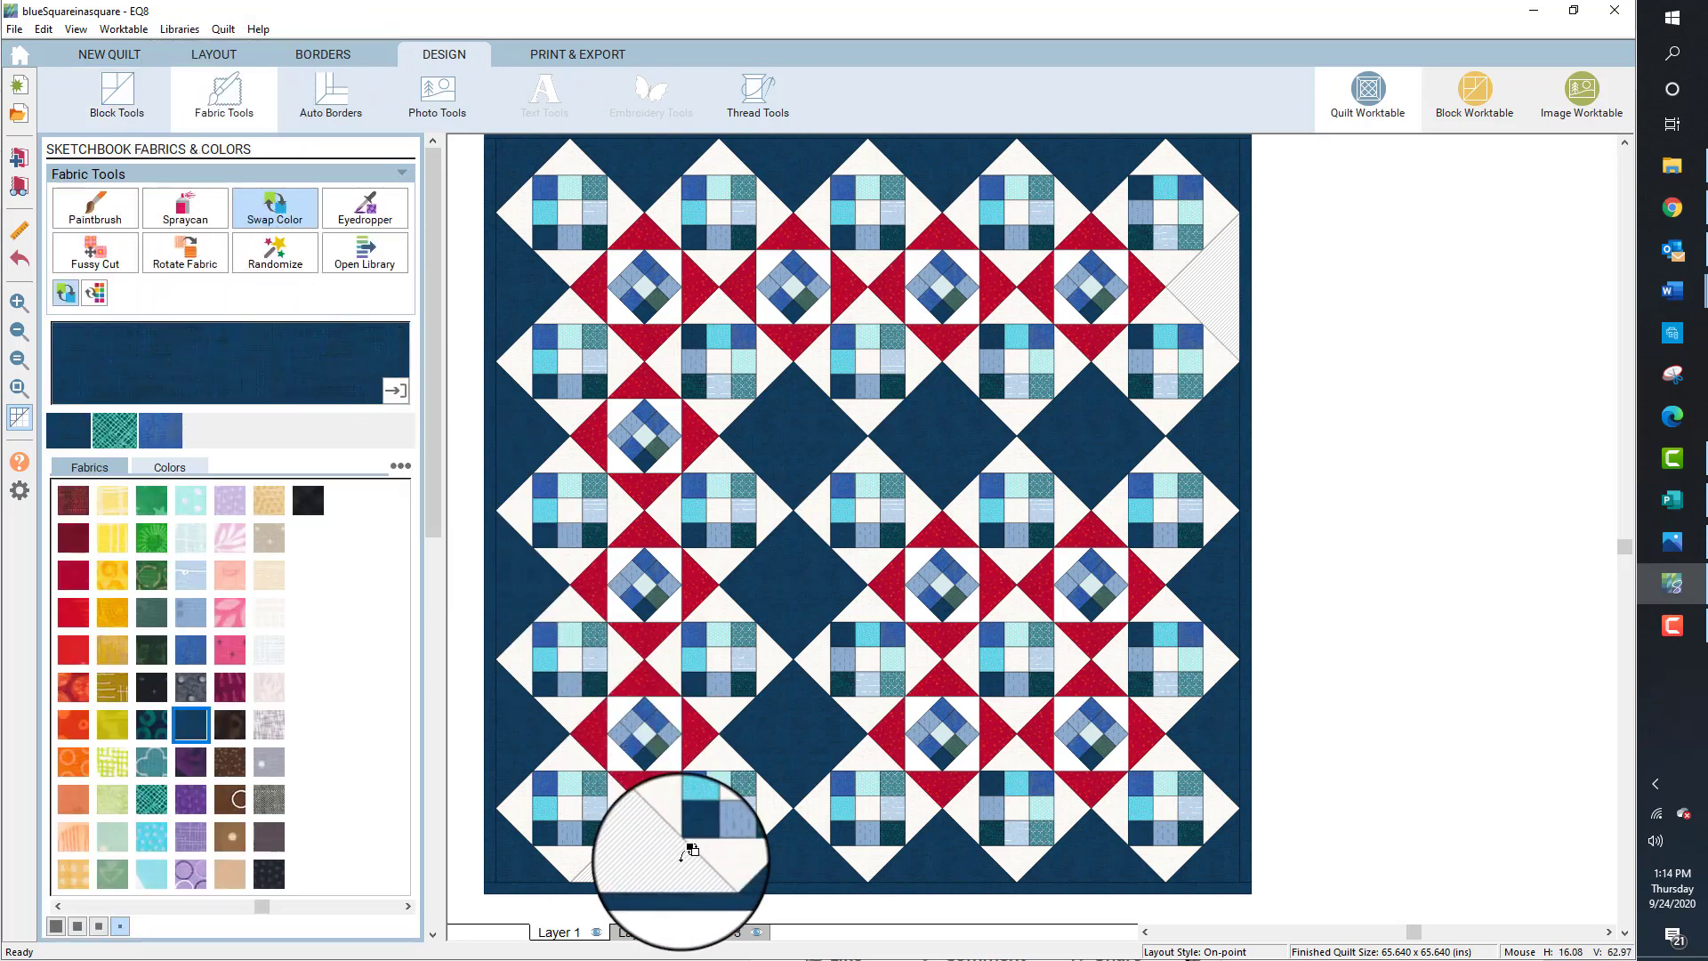
{"action": "left_click", "coordinate": [648, 857]}
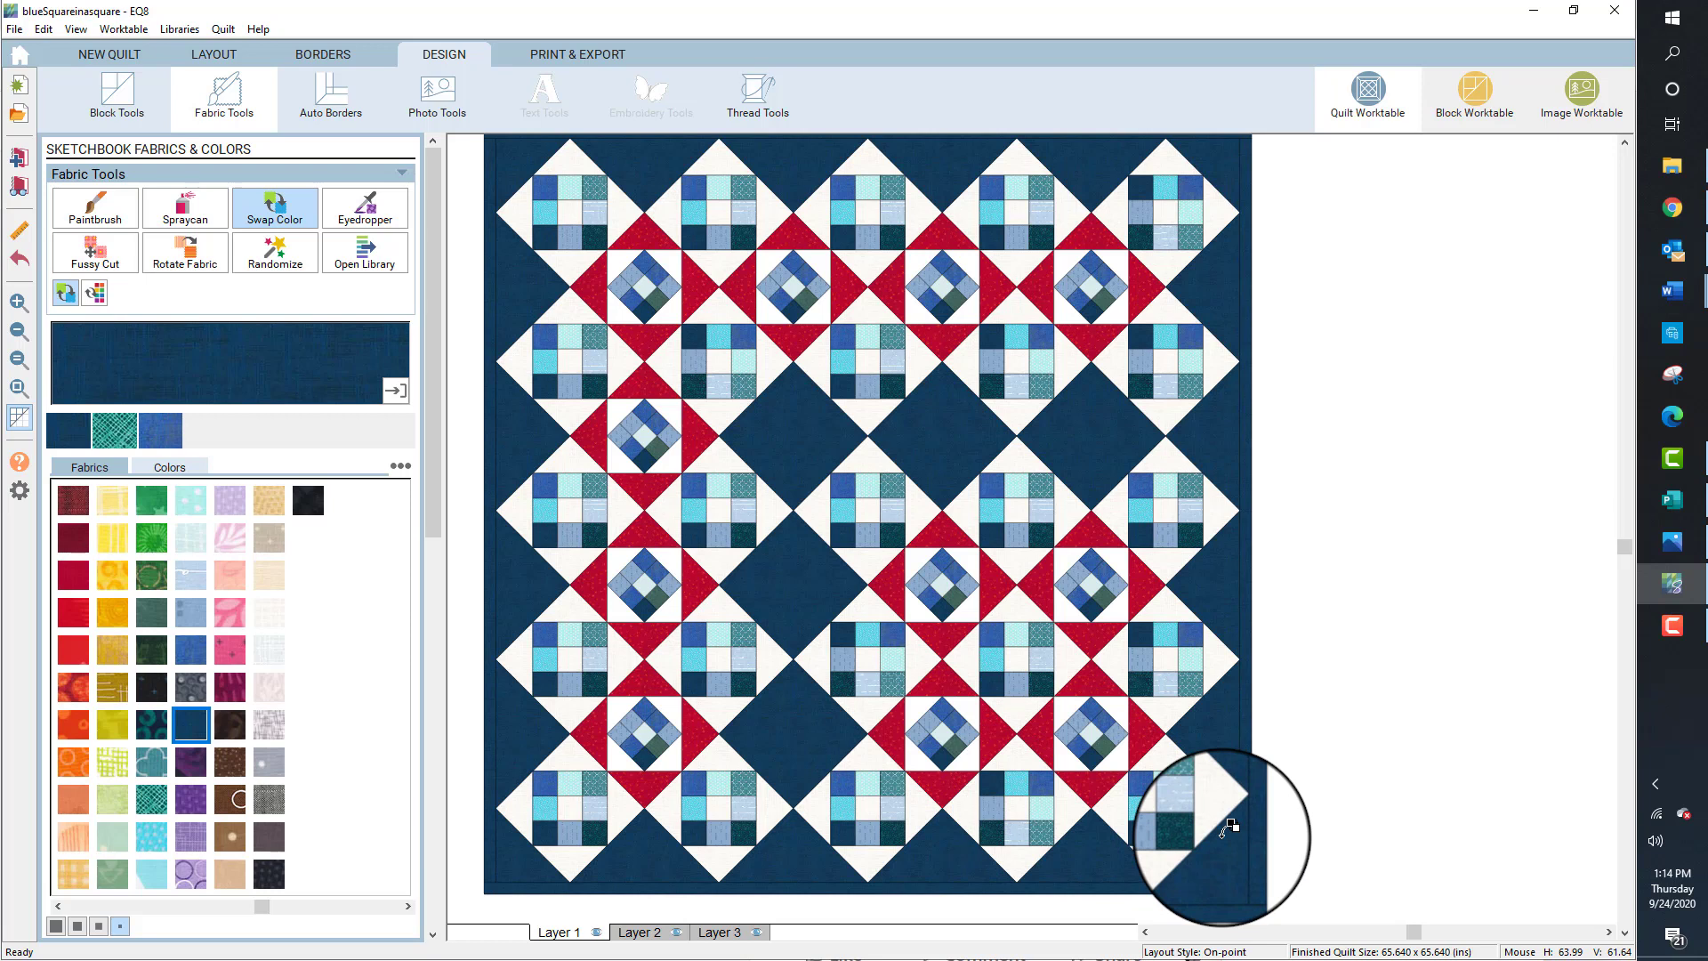
Erase the red-cornered block inside the ring and set that block in the ring's missing right-side and bottom spaces
{"action": "left_click", "coordinate": [118, 98]}
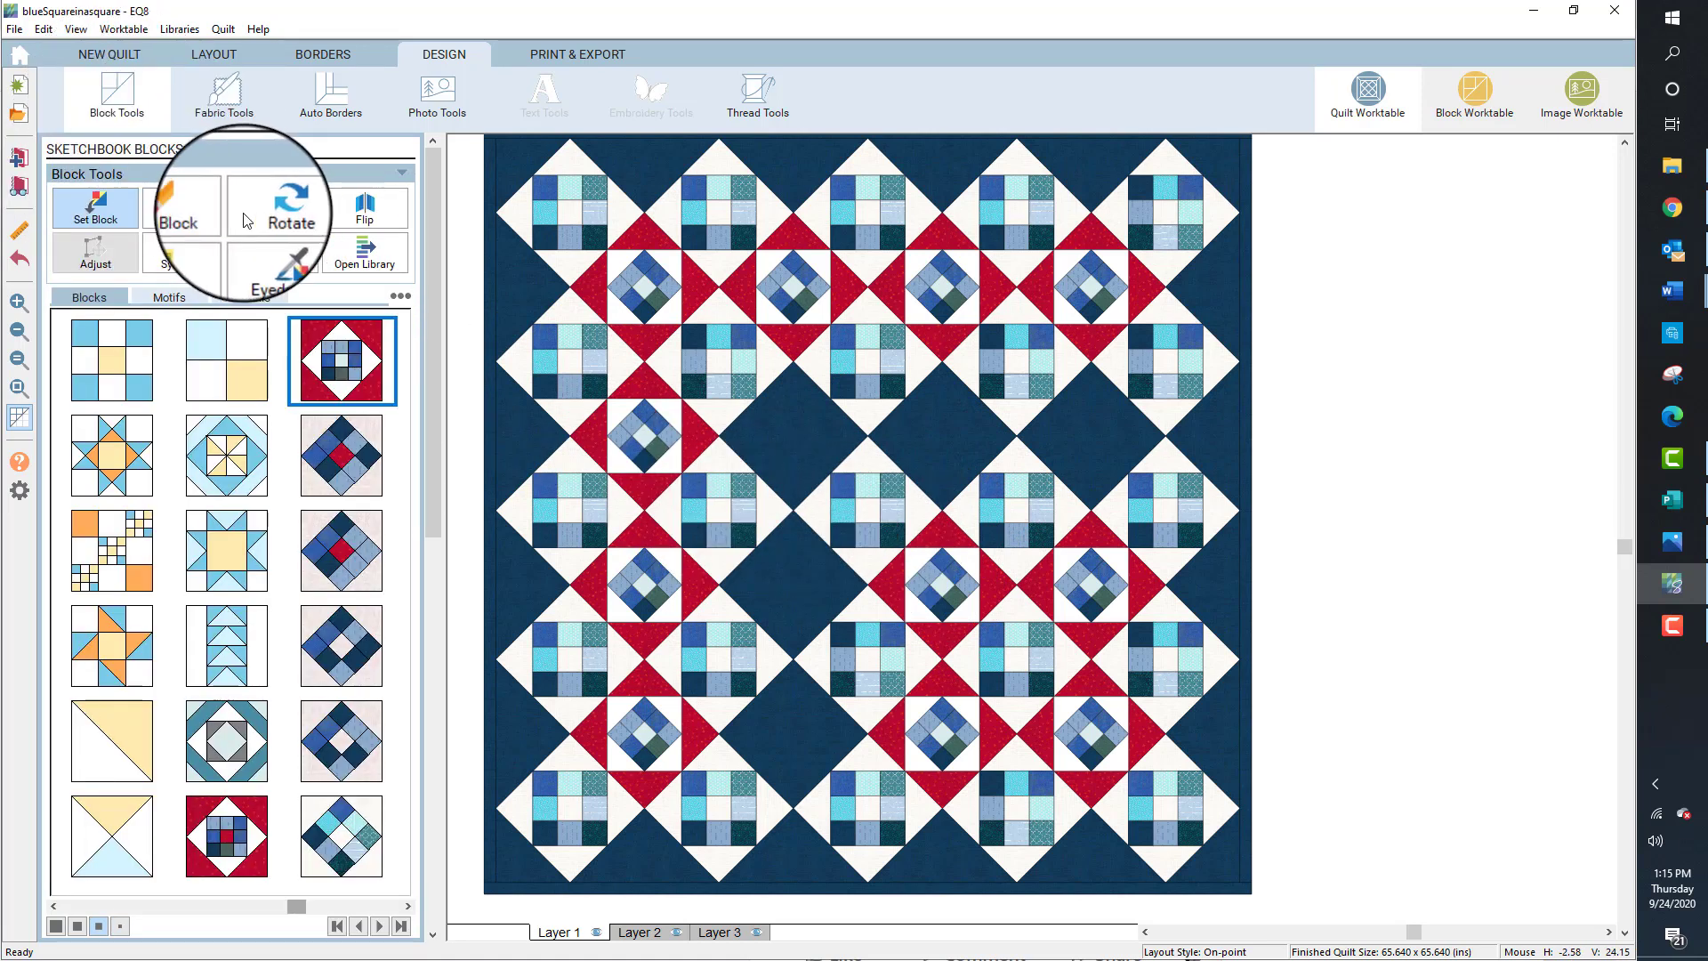
{"action": "left_click", "coordinate": [189, 214]}
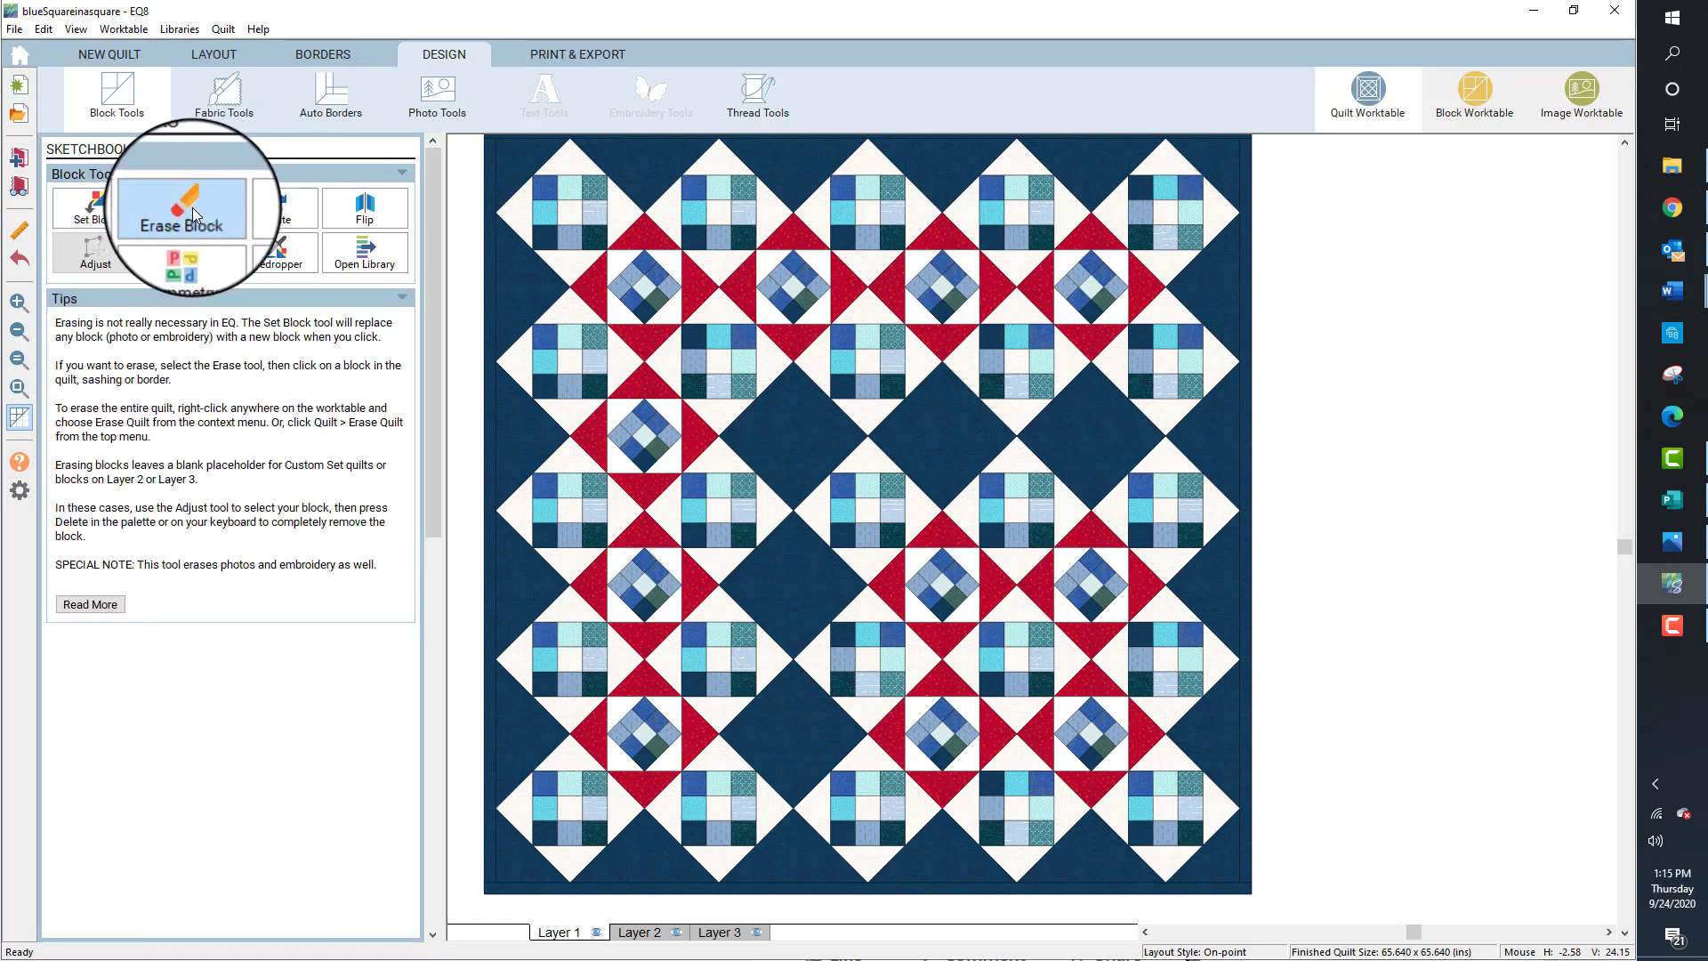
{"action": "left_click", "coordinate": [898, 556]}
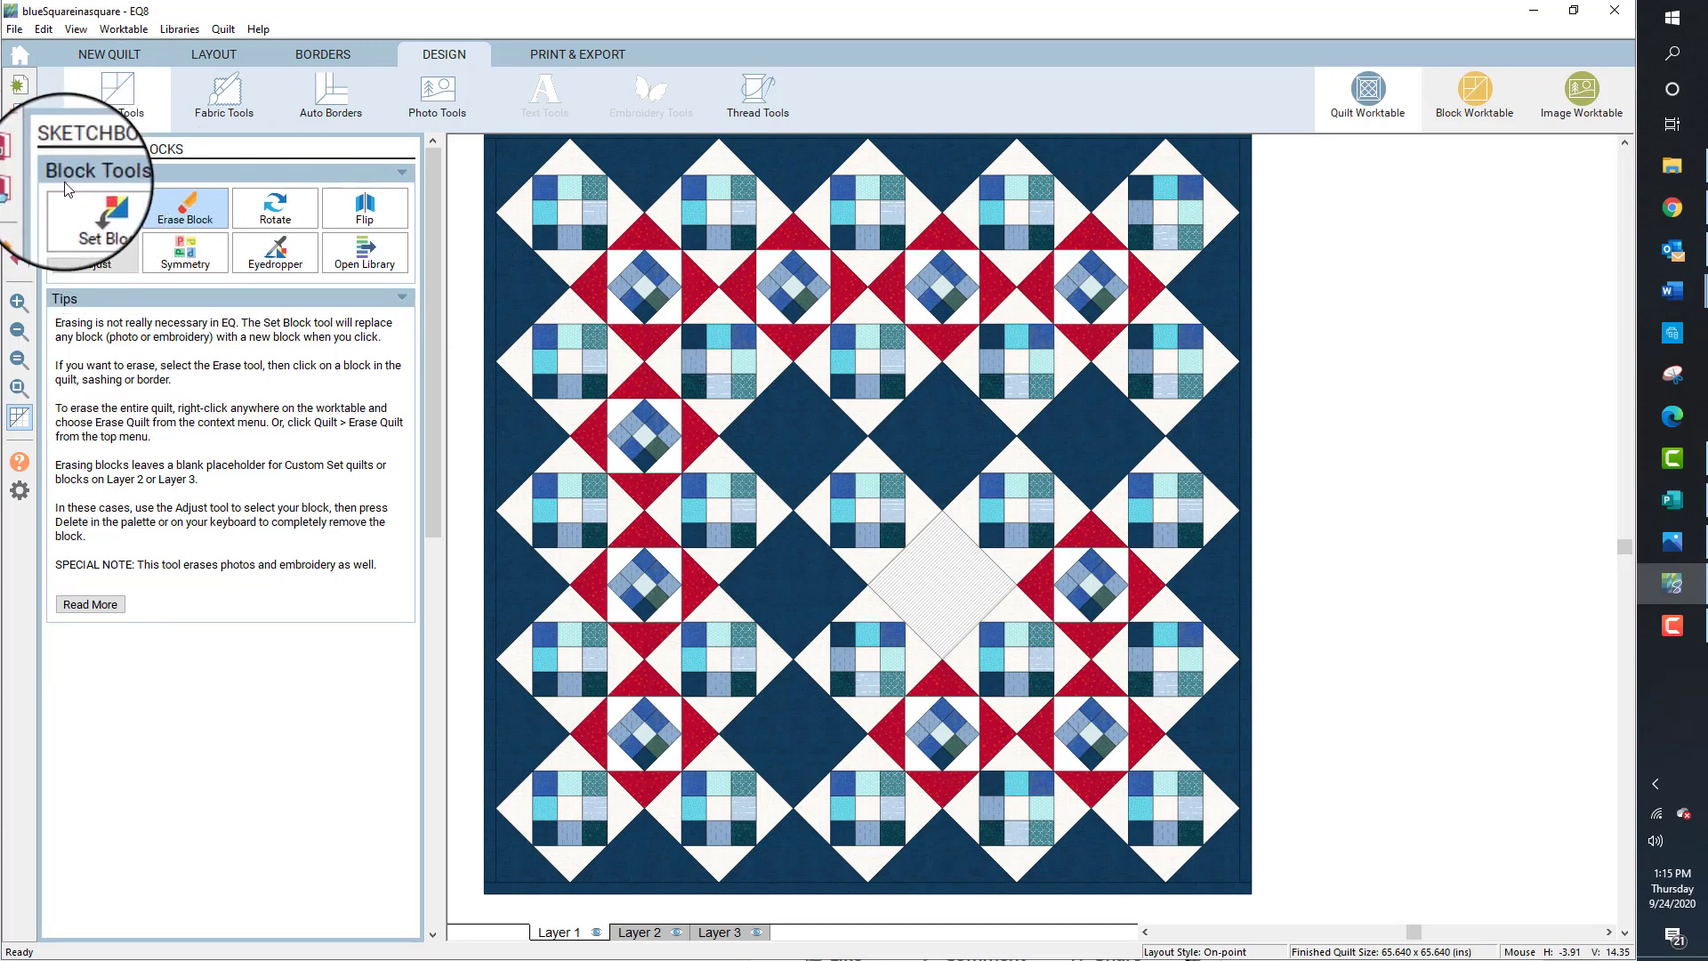
{"action": "left_click", "coordinate": [95, 212]}
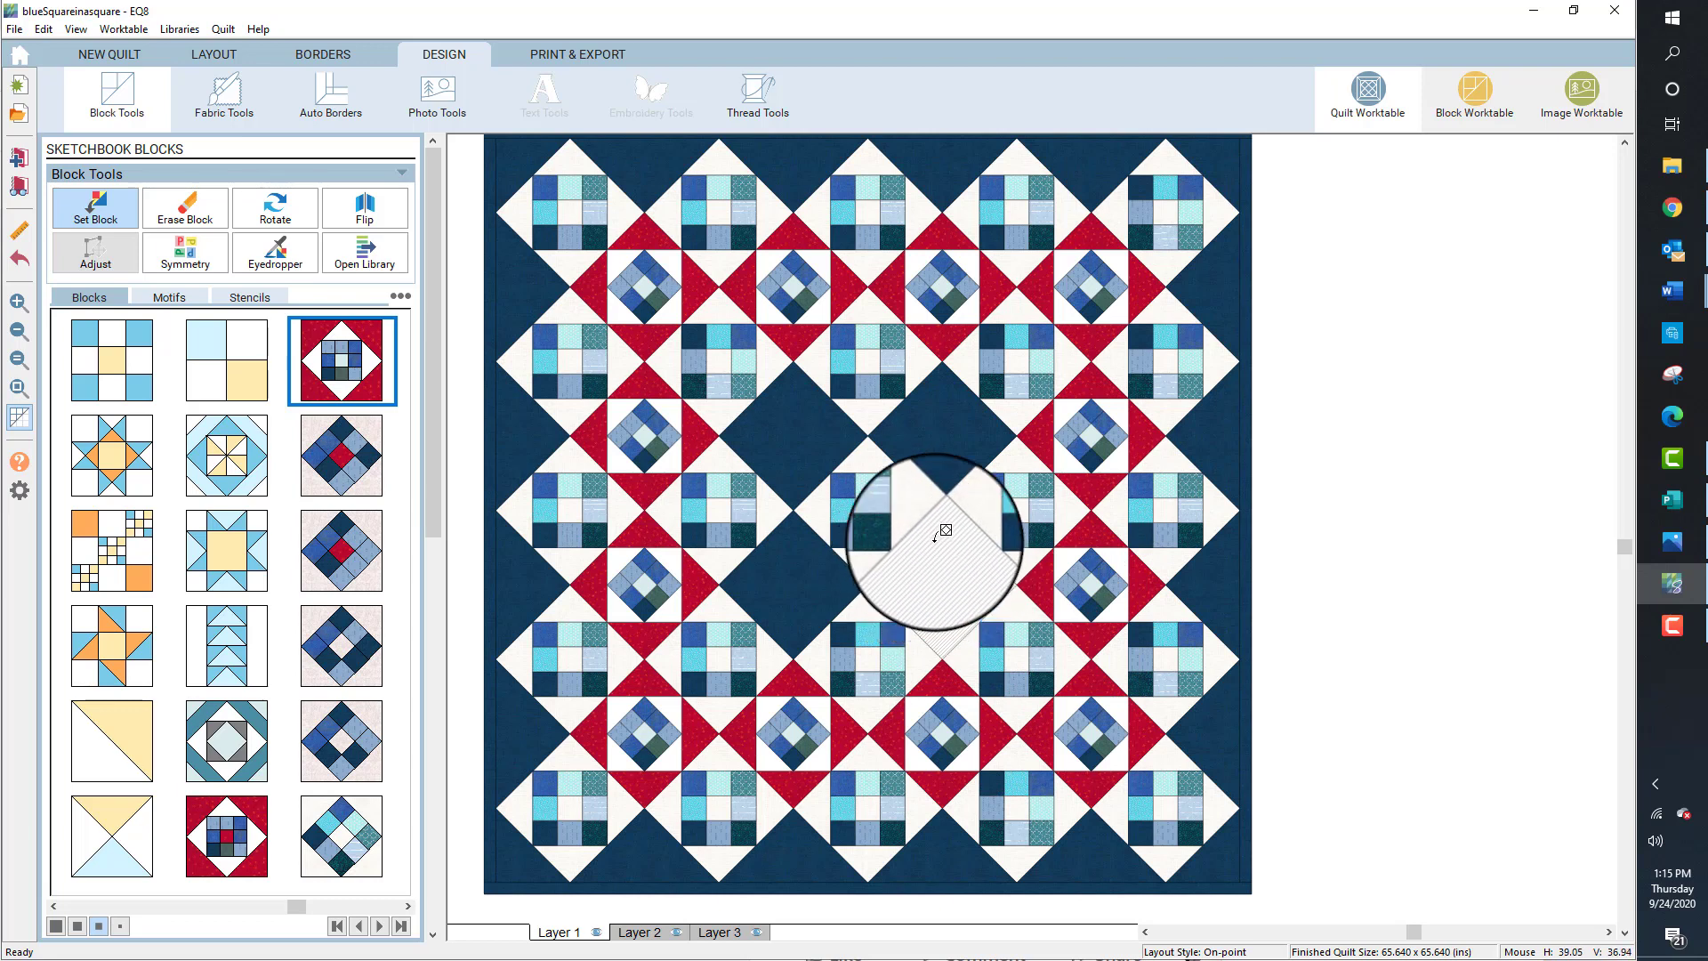
Fill the blank interior space with navy, and swap all the navy fabric for the red floral fabric
{"action": "left_click", "coordinate": [224, 100]}
{"action": "left_click", "coordinate": [275, 210]}
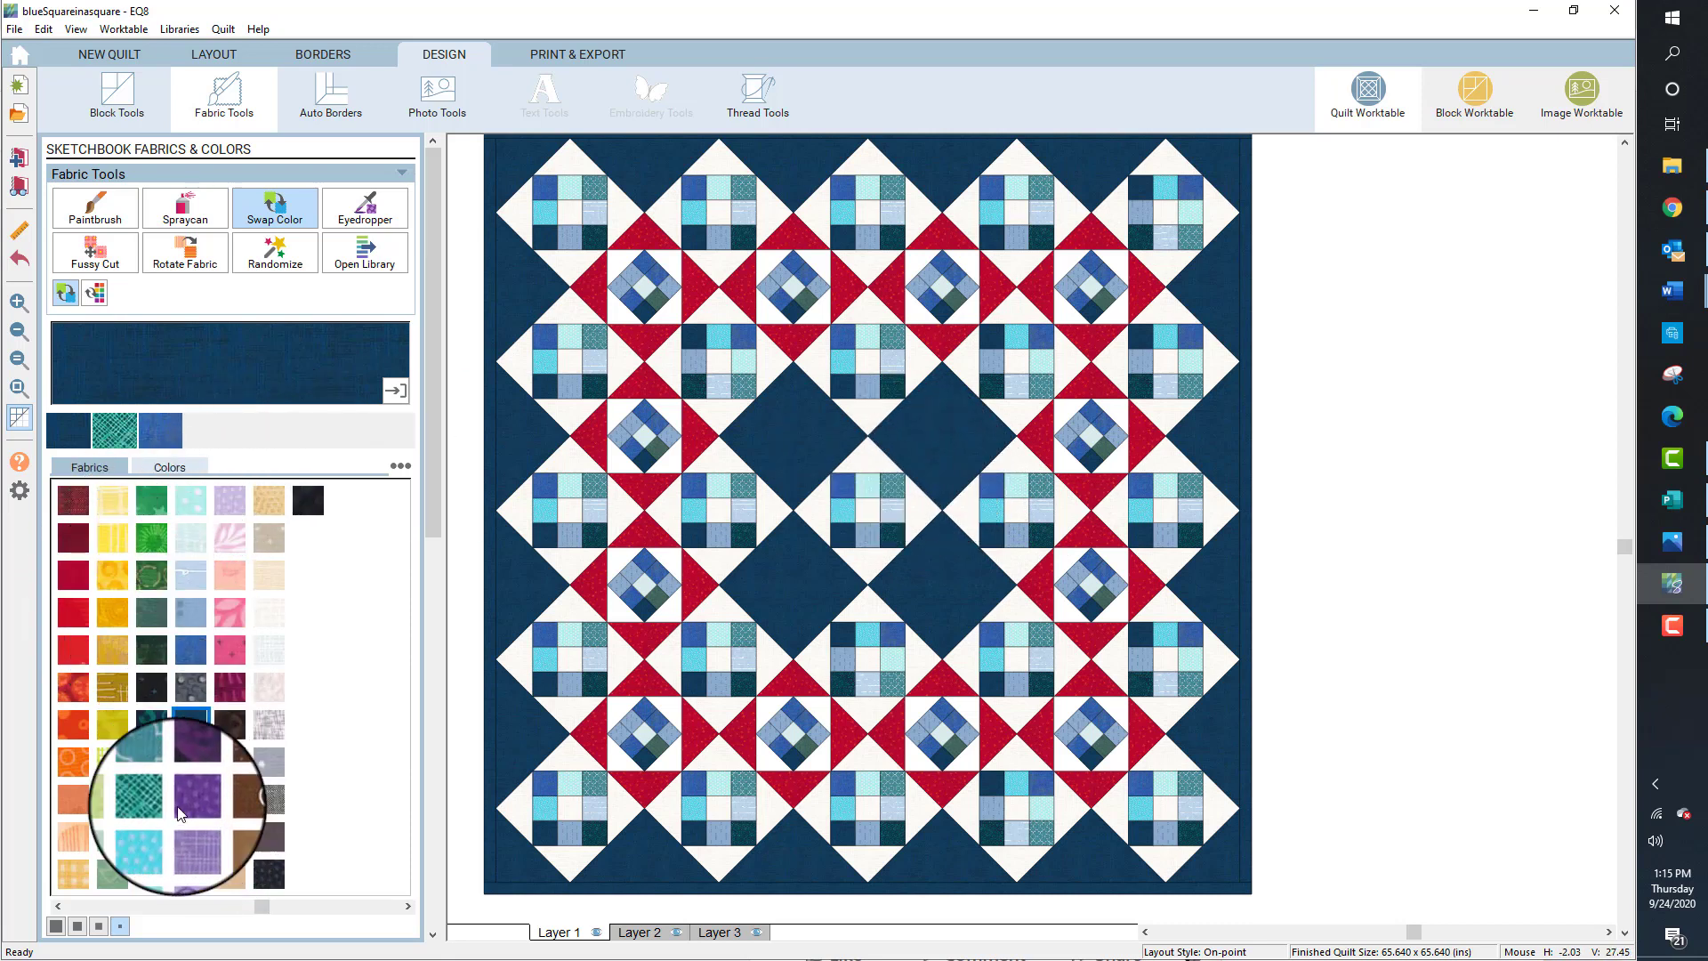
{"action": "left_click", "coordinate": [71, 571]}
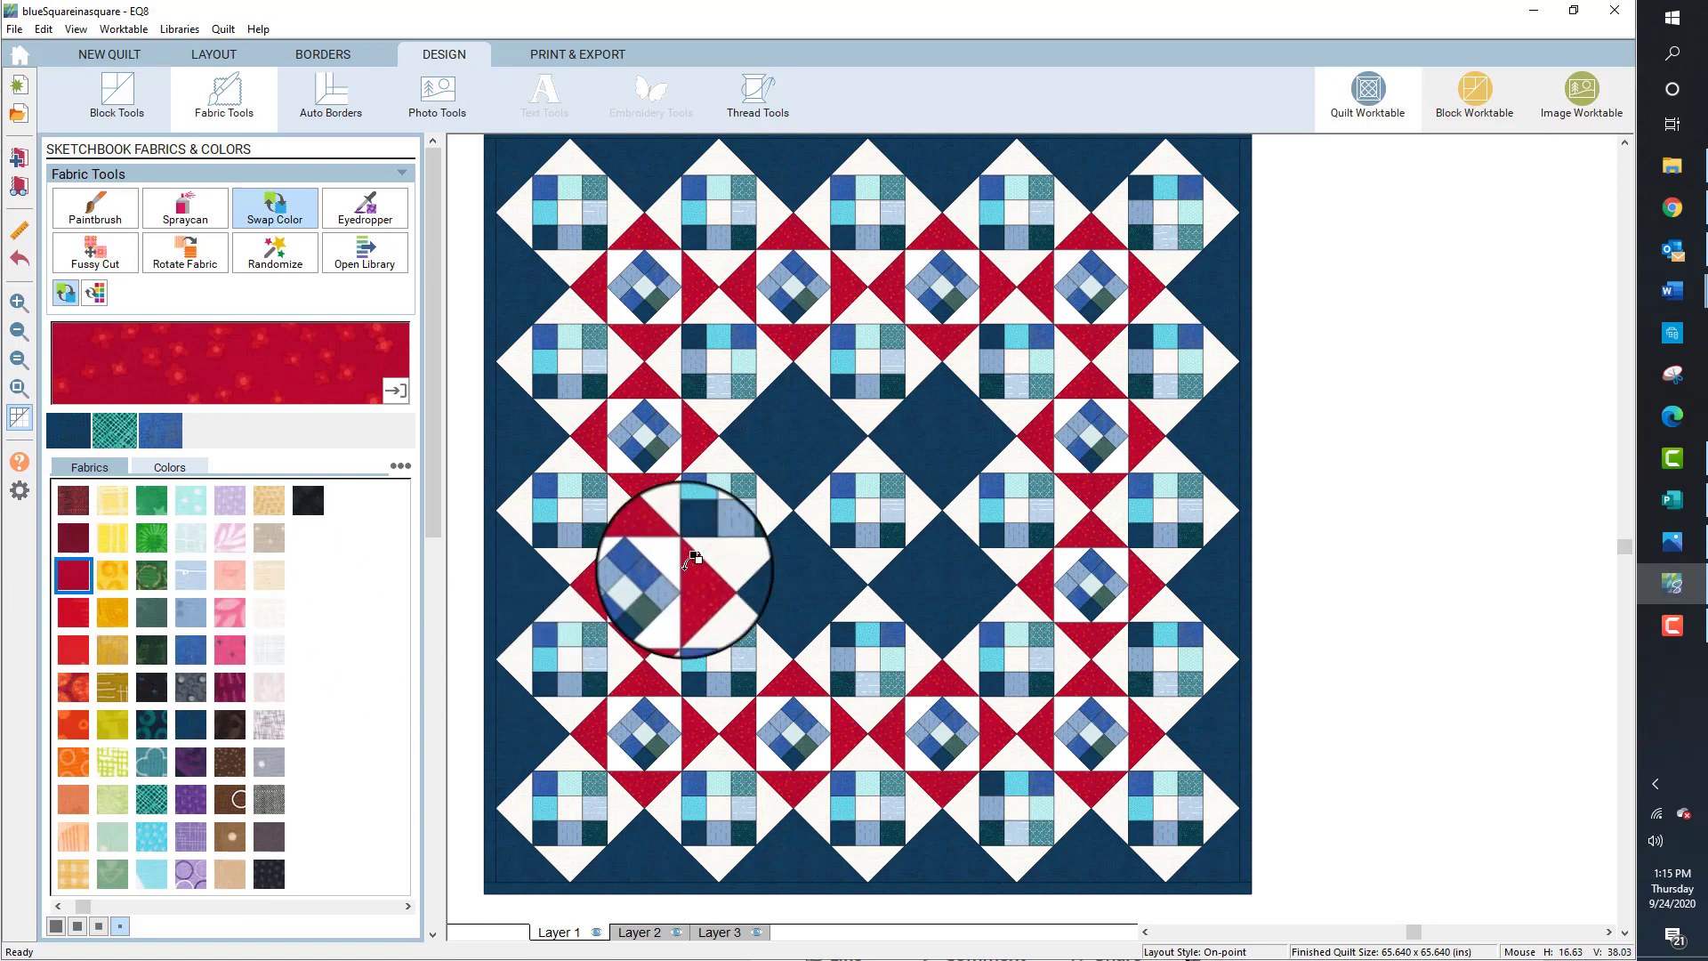
{"action": "left_click", "coordinate": [792, 474]}
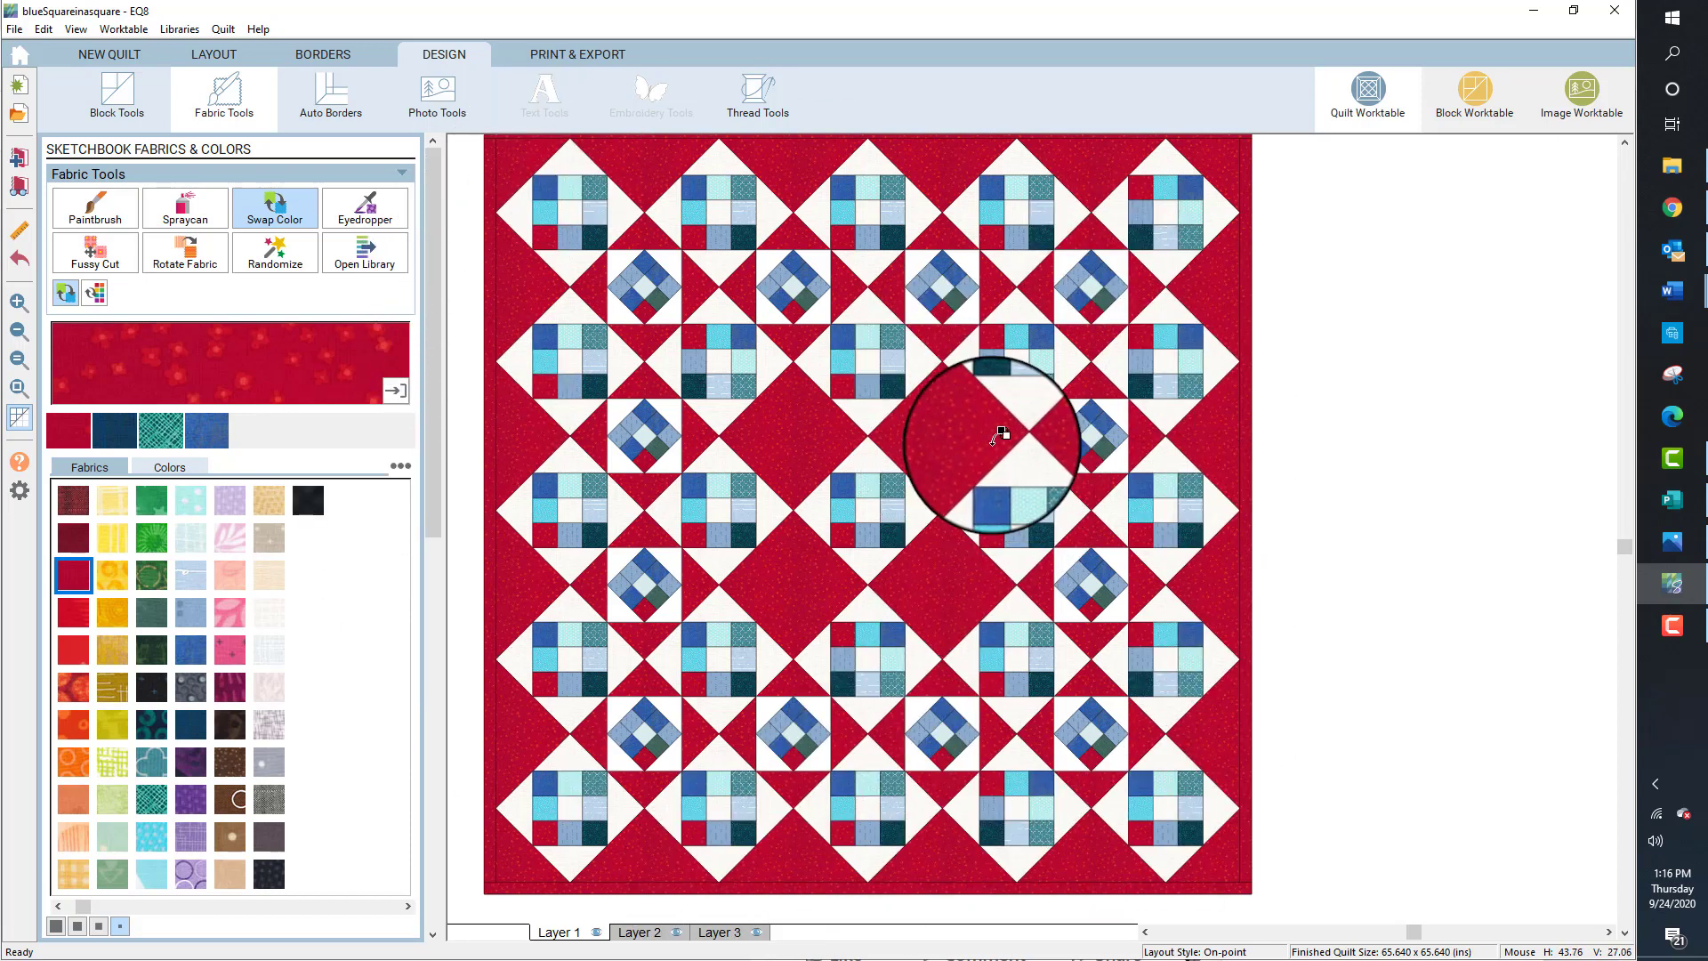
Undo the last fabric swap and paint the four interior setting squares with the red floral fabric
{"action": "left_click", "coordinate": [17, 260]}
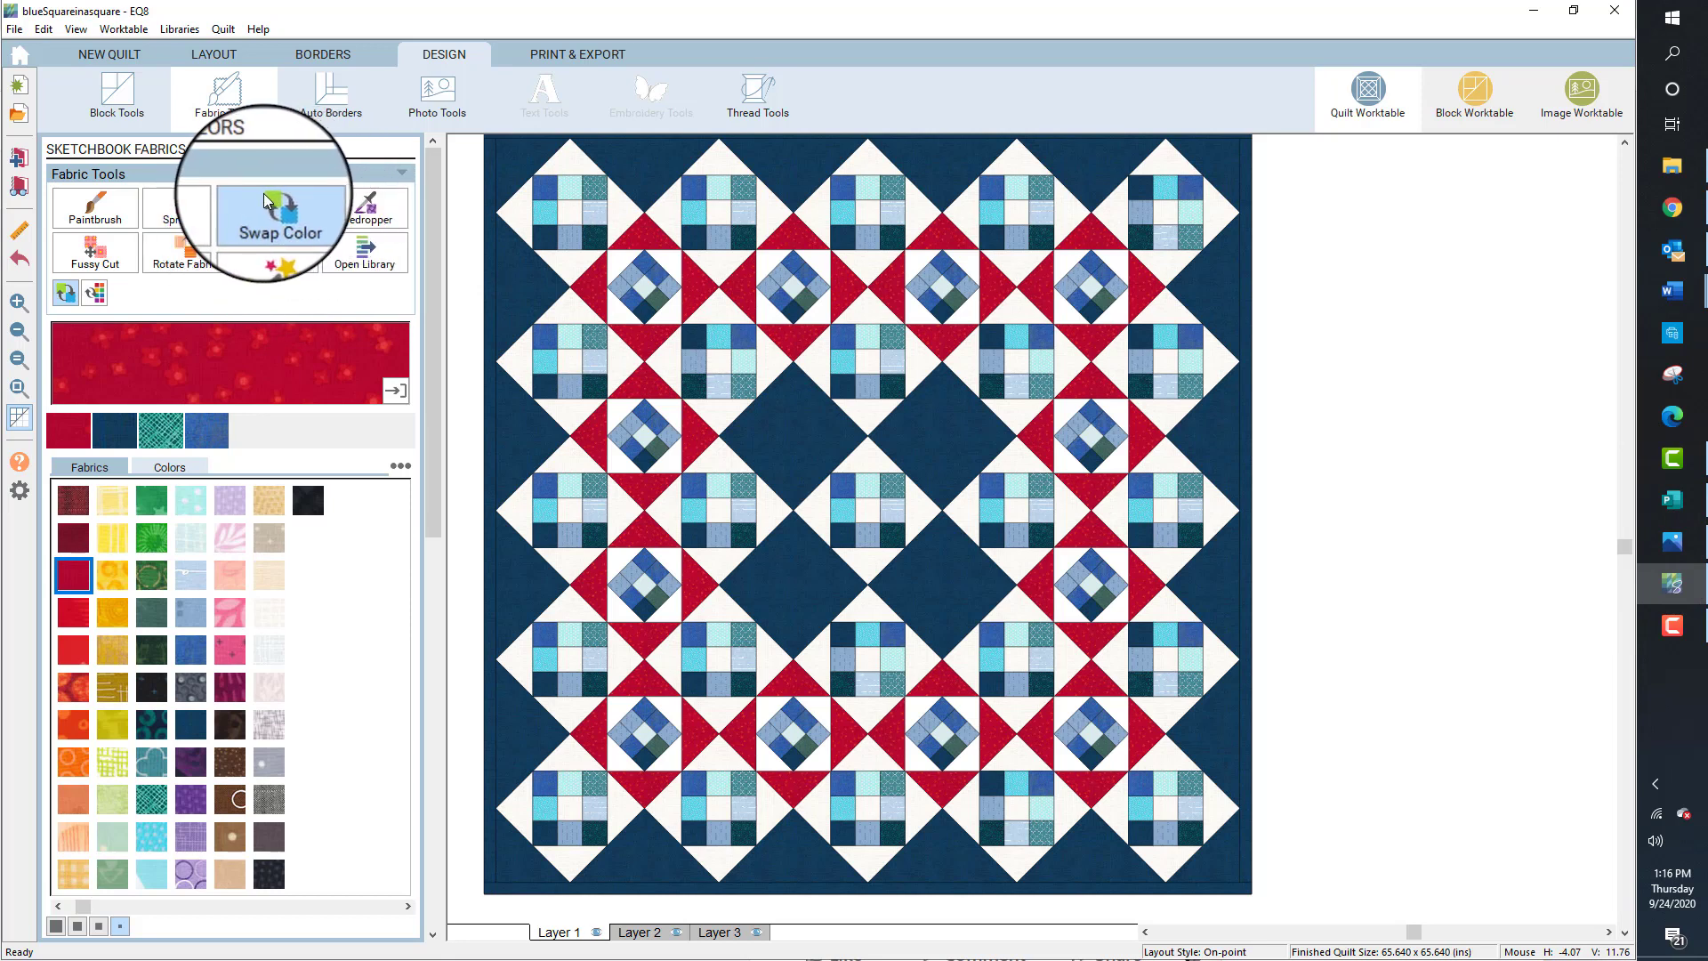
{"action": "left_click", "coordinate": [98, 217]}
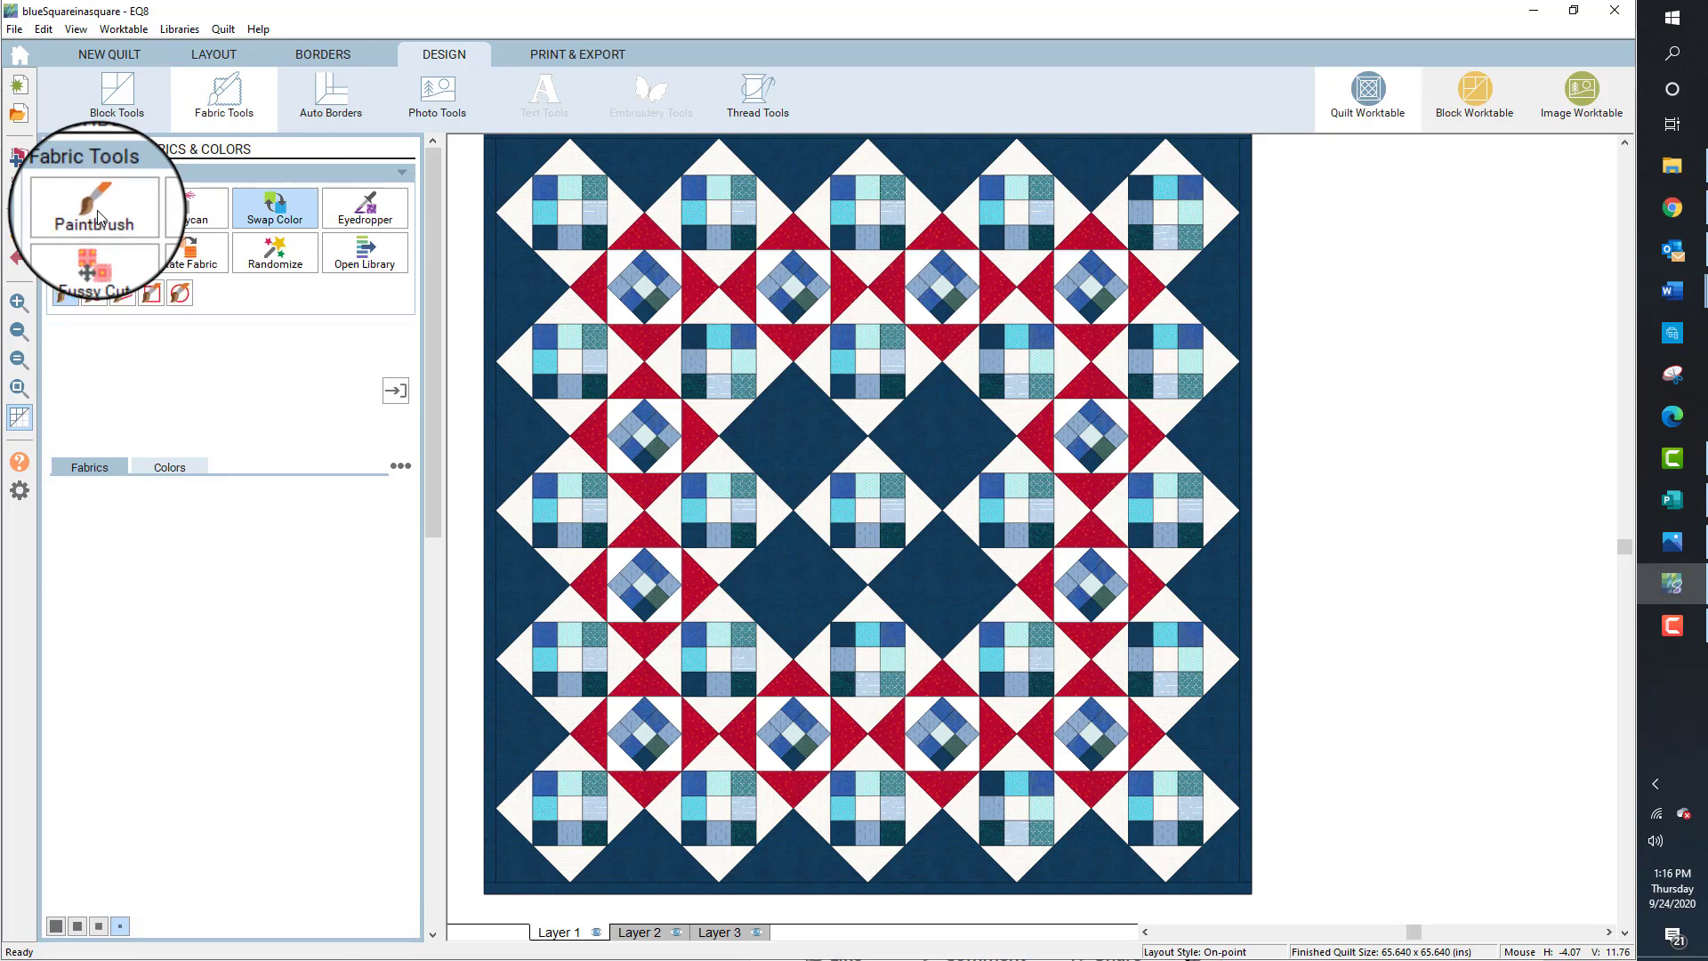
{"action": "left_click", "coordinate": [812, 411]}
{"action": "left_click", "coordinate": [942, 418]}
{"action": "left_click", "coordinate": [941, 547]}
{"action": "left_click", "coordinate": [807, 594]}
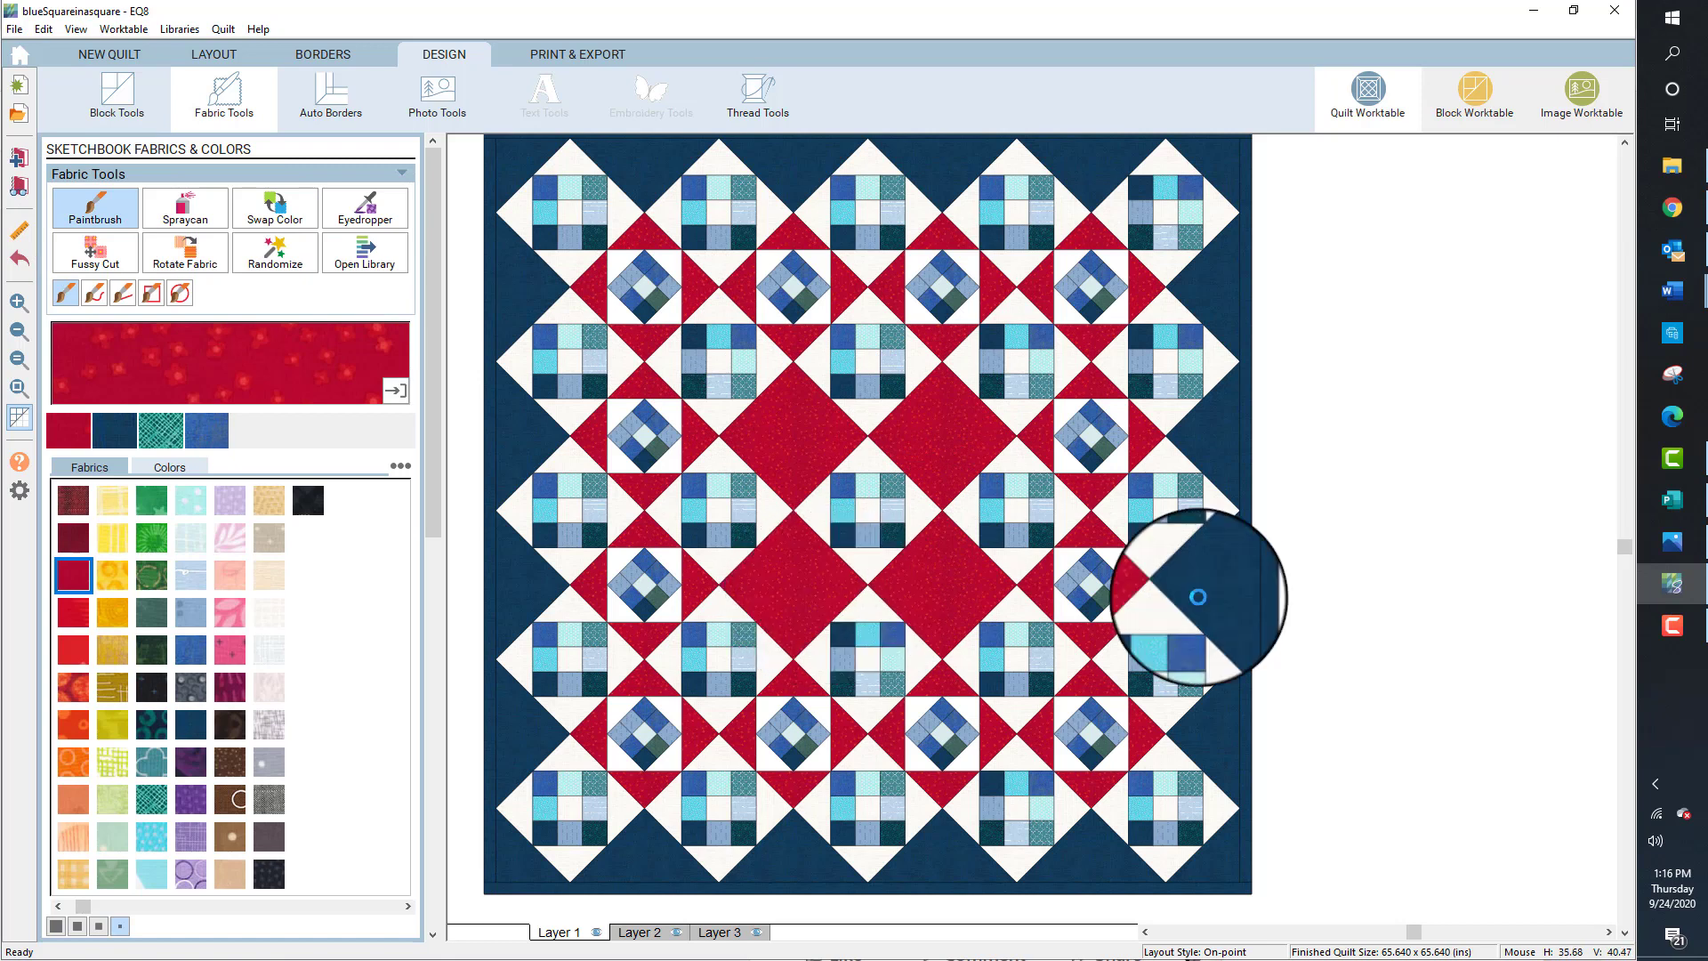
Repaint the four interior setting squares with the navy fabric
{"action": "mouse_move", "coordinate": [1655, 577]}
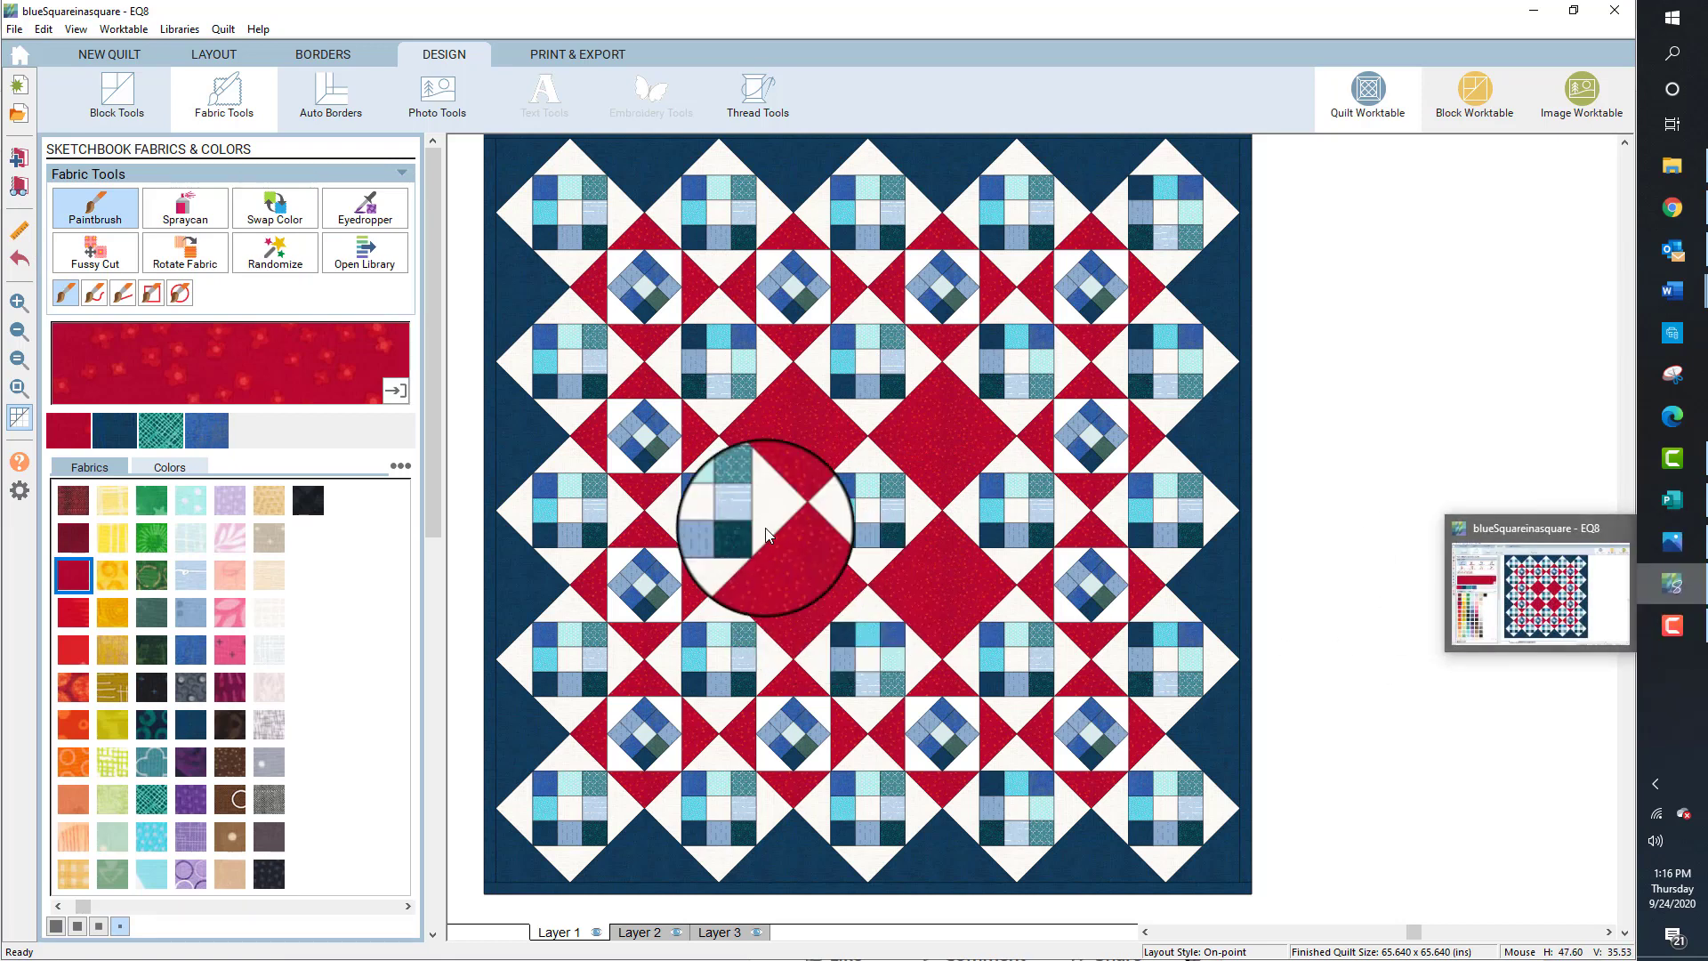
{"action": "left_click", "coordinate": [113, 430]}
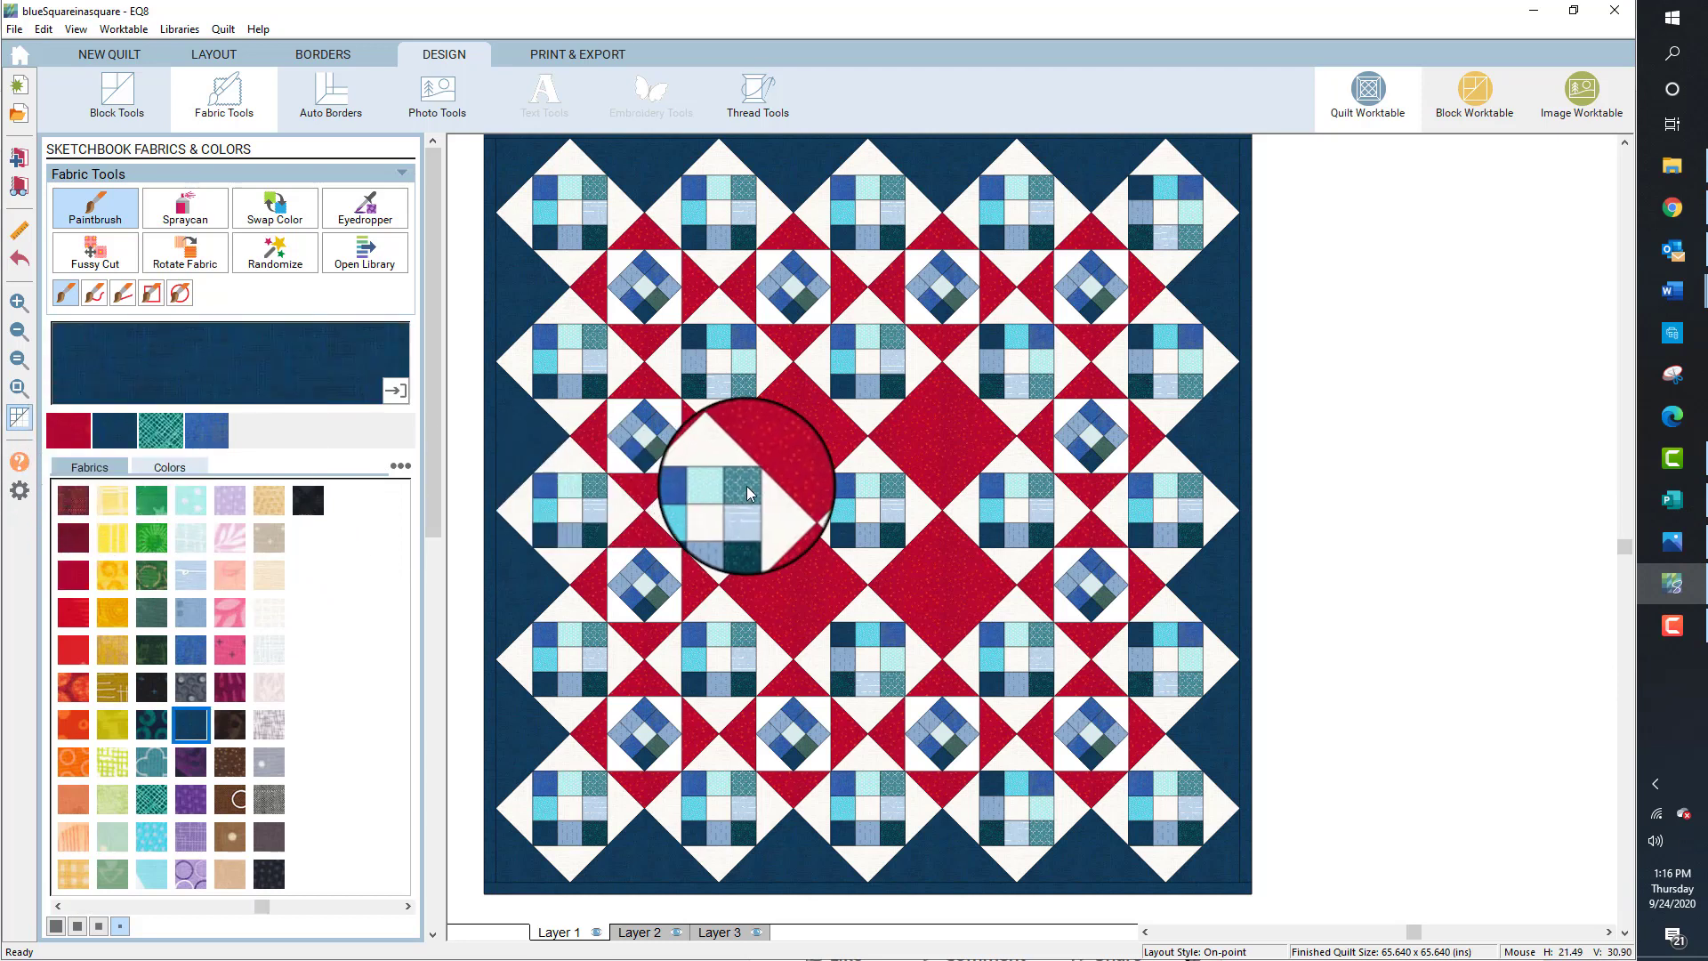
{"action": "left_click", "coordinate": [763, 450]}
{"action": "left_click", "coordinate": [783, 596]}
{"action": "left_click", "coordinate": [947, 590]}
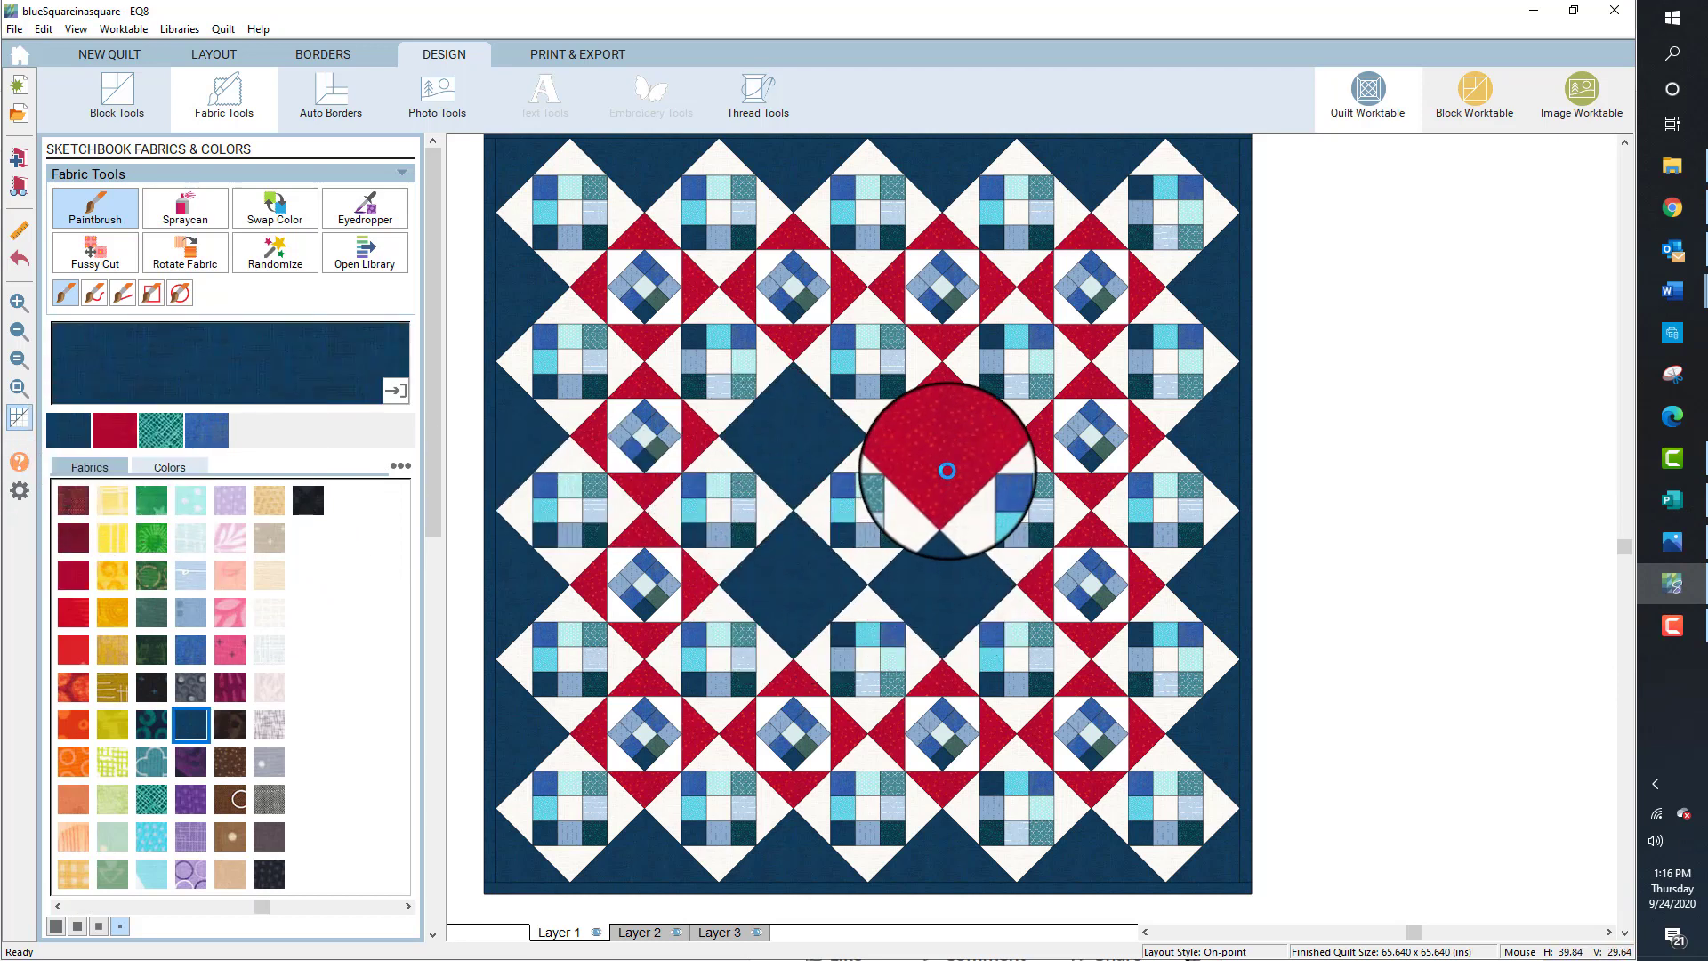
{"action": "left_click", "coordinate": [946, 460]}
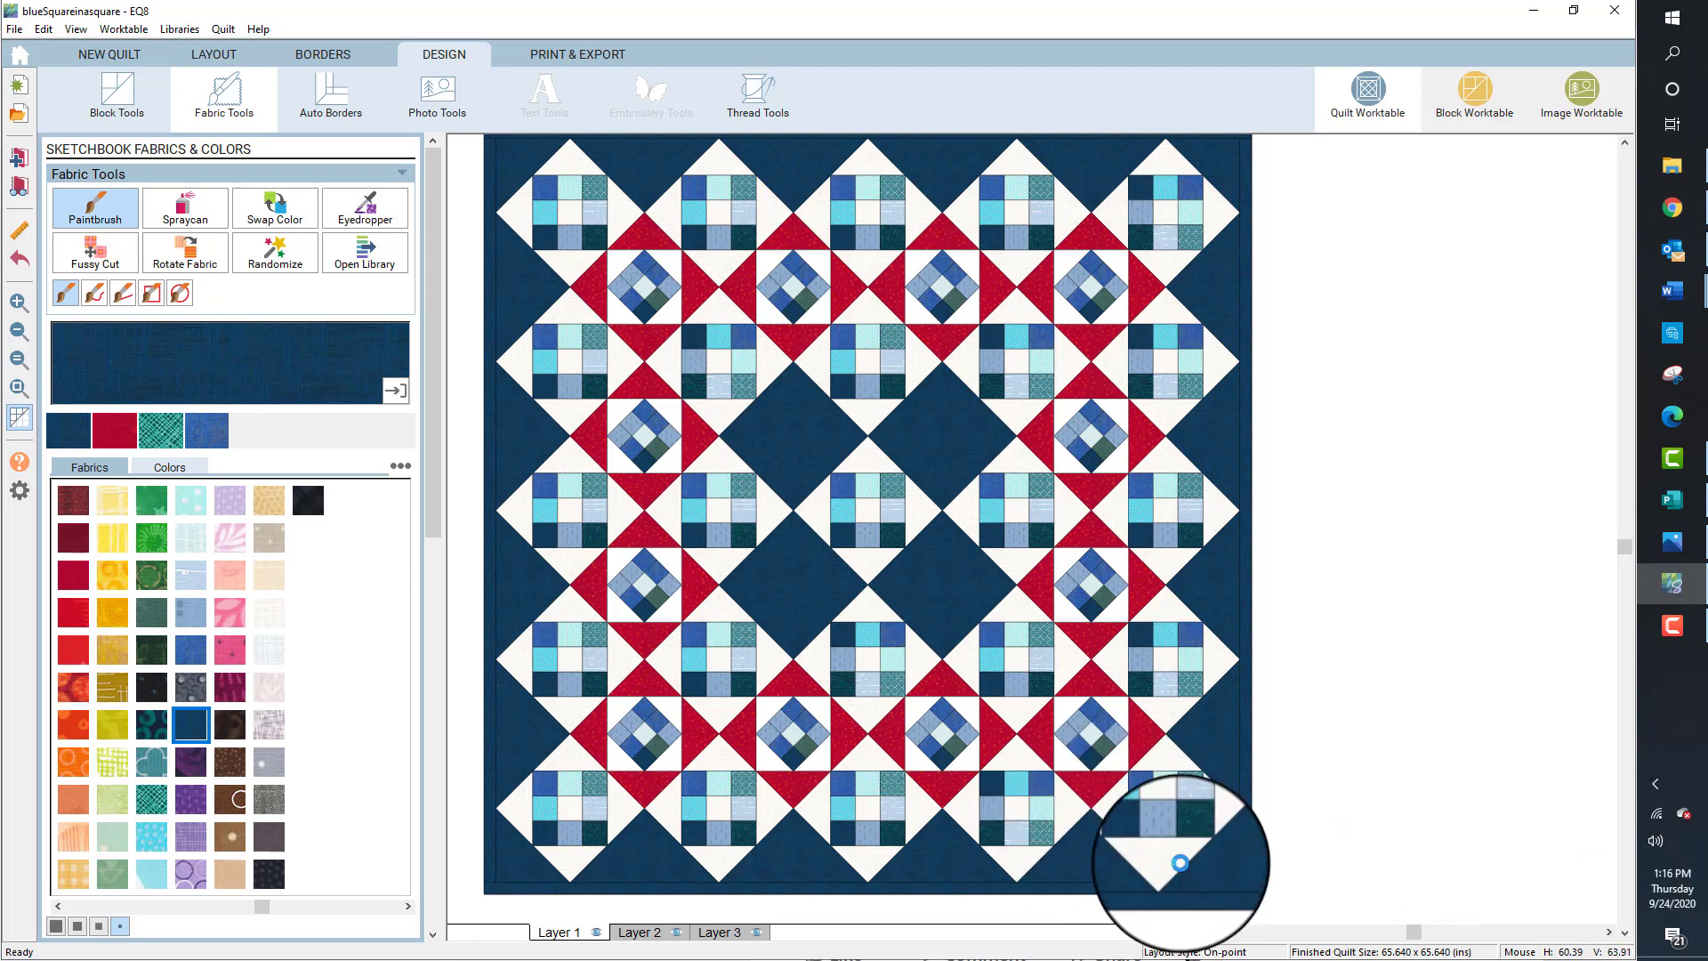
Set the quilt's existing border to 2 inches wide on all sides
{"action": "scroll", "coordinate": [1180, 862], "scroll_direction": "up", "scroll_amount": 1}
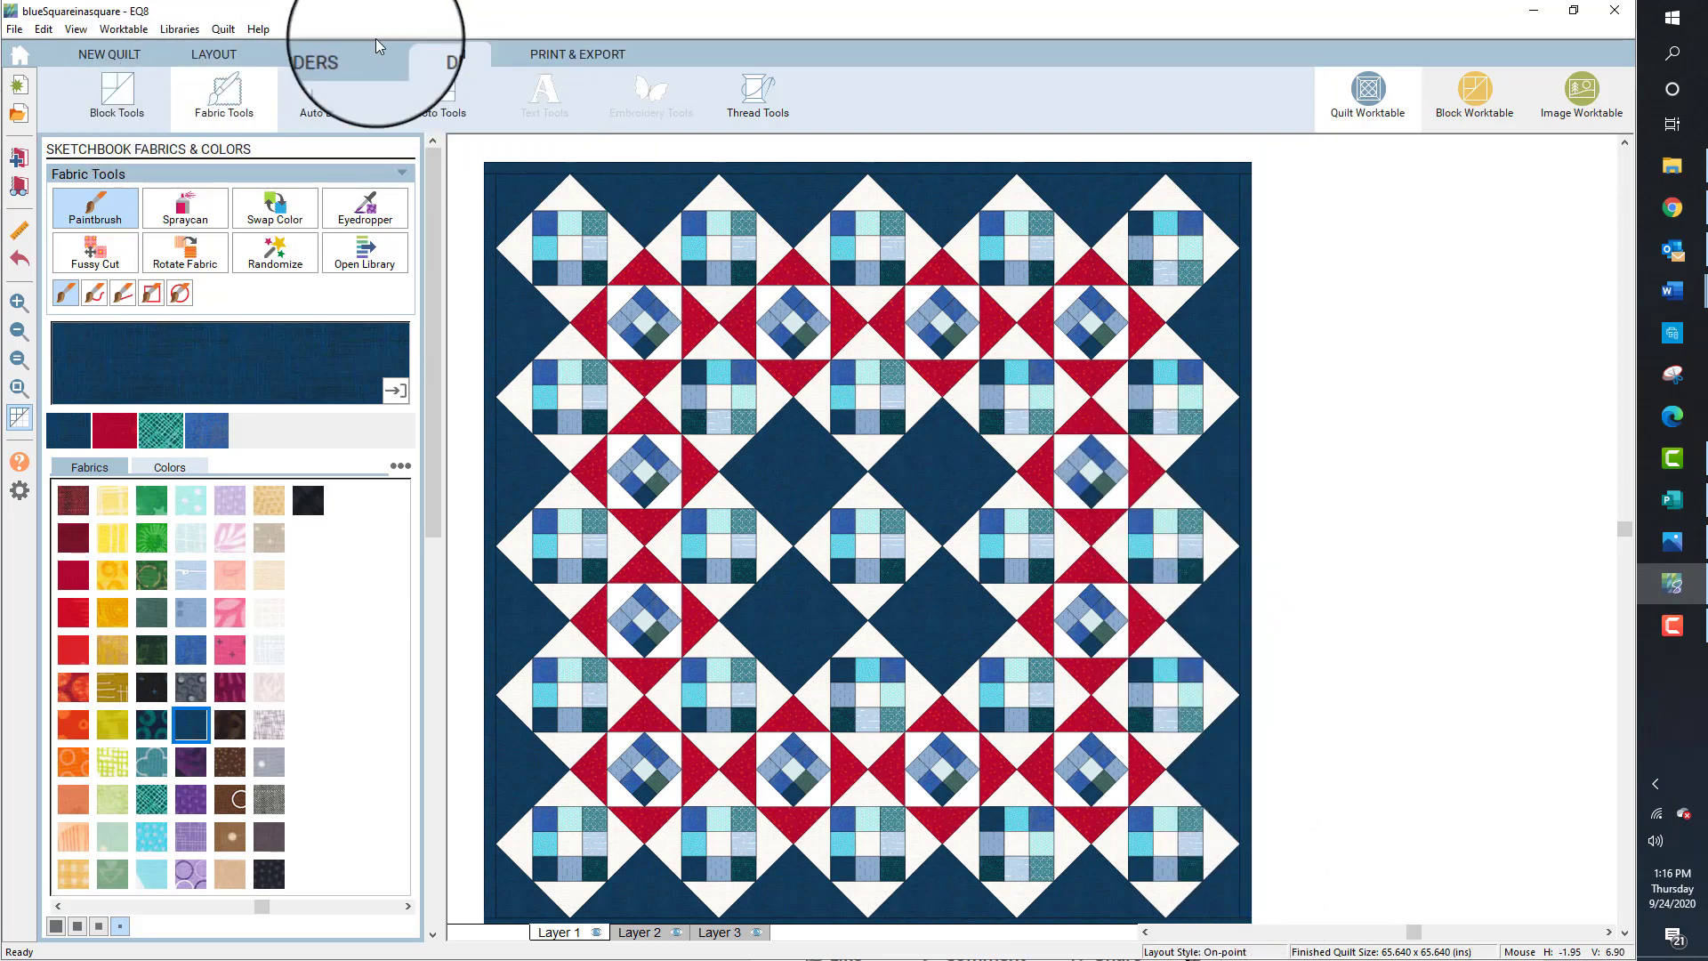
{"action": "left_click", "coordinate": [333, 52]}
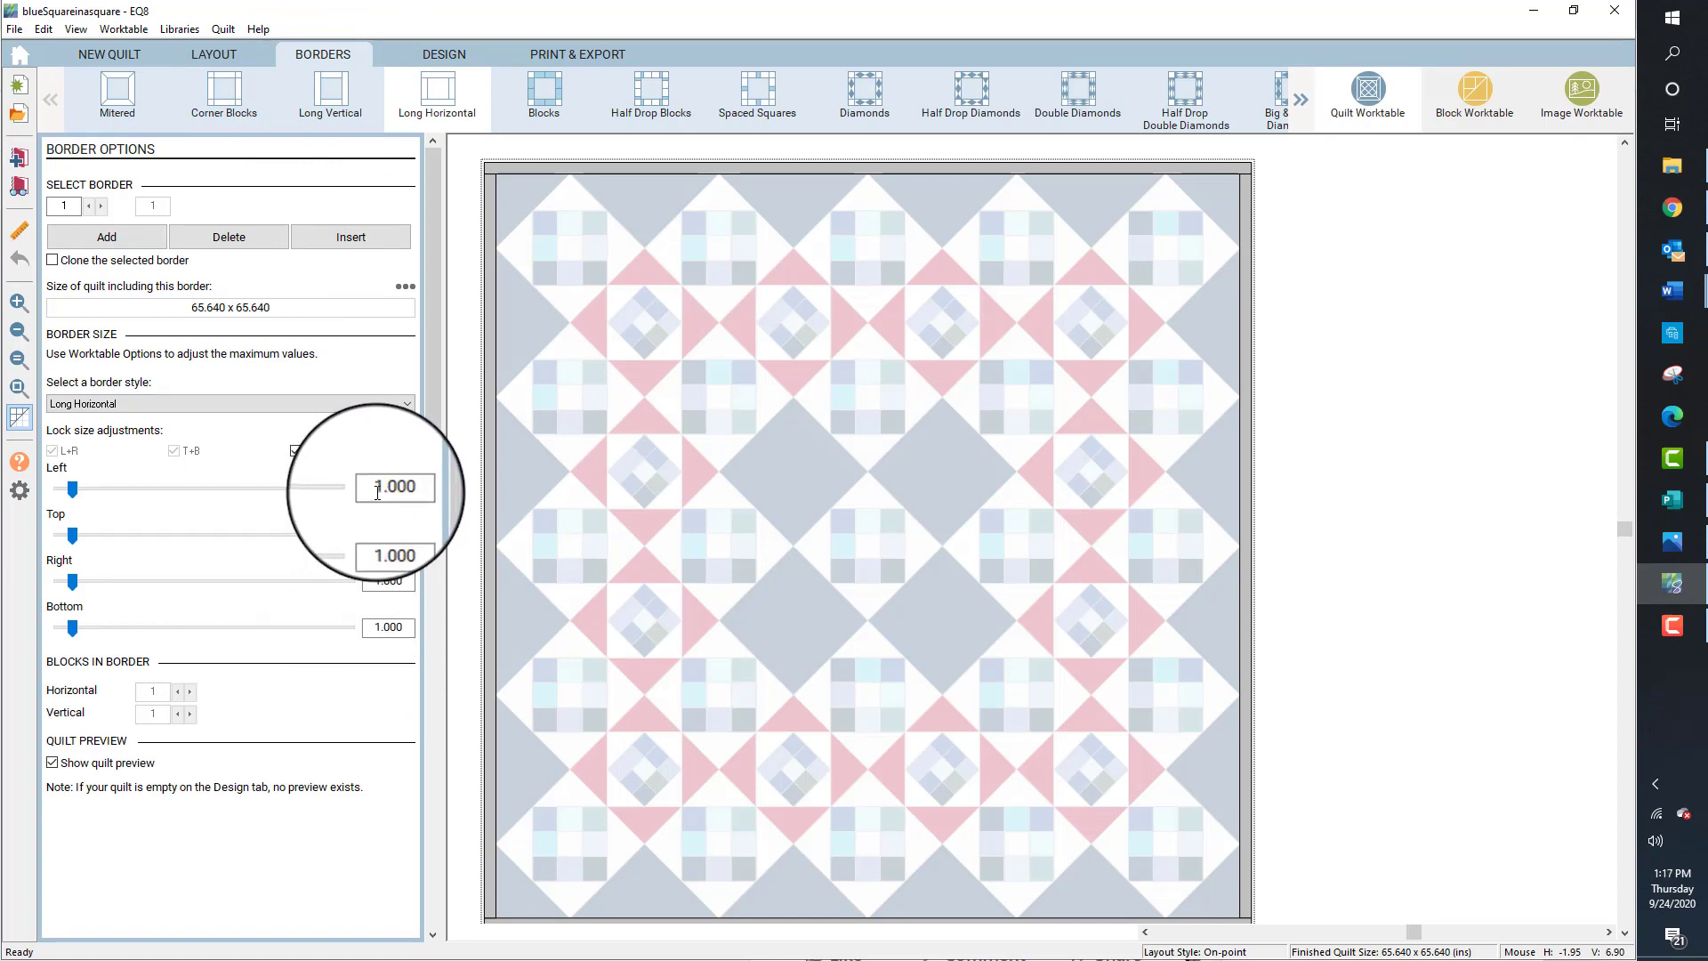
{"action": "left_click_drag", "start_coordinate": [378, 492], "coordinate": [380, 492]}
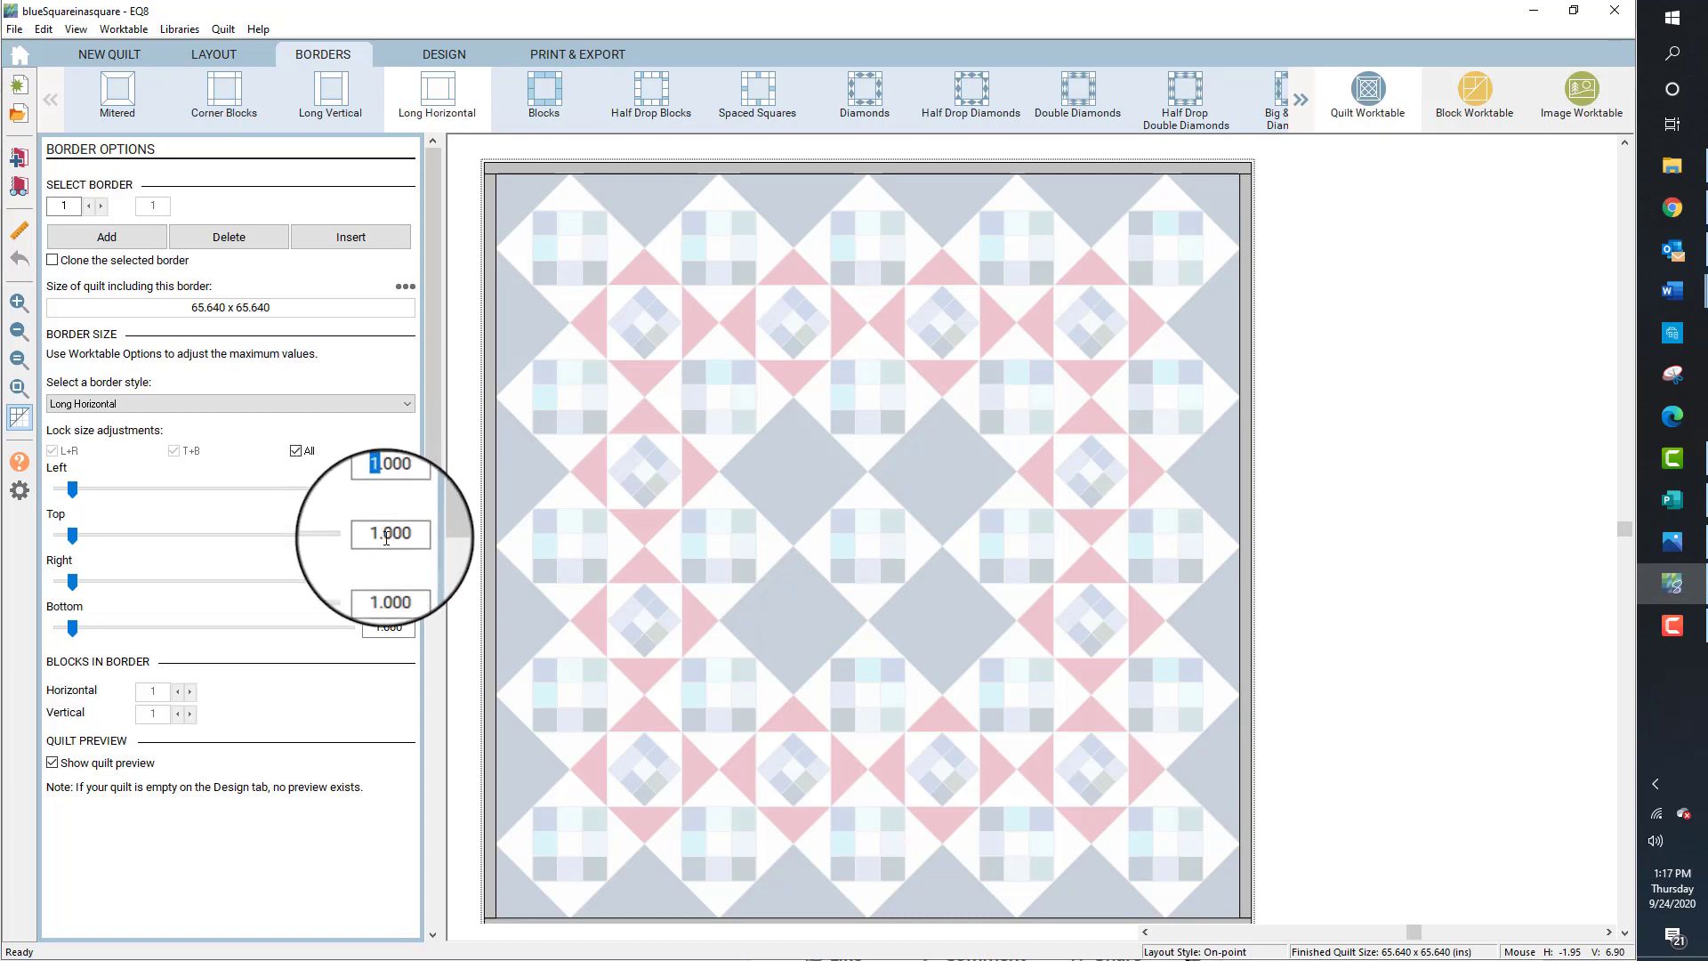
{"action": "type", "text": "2"}
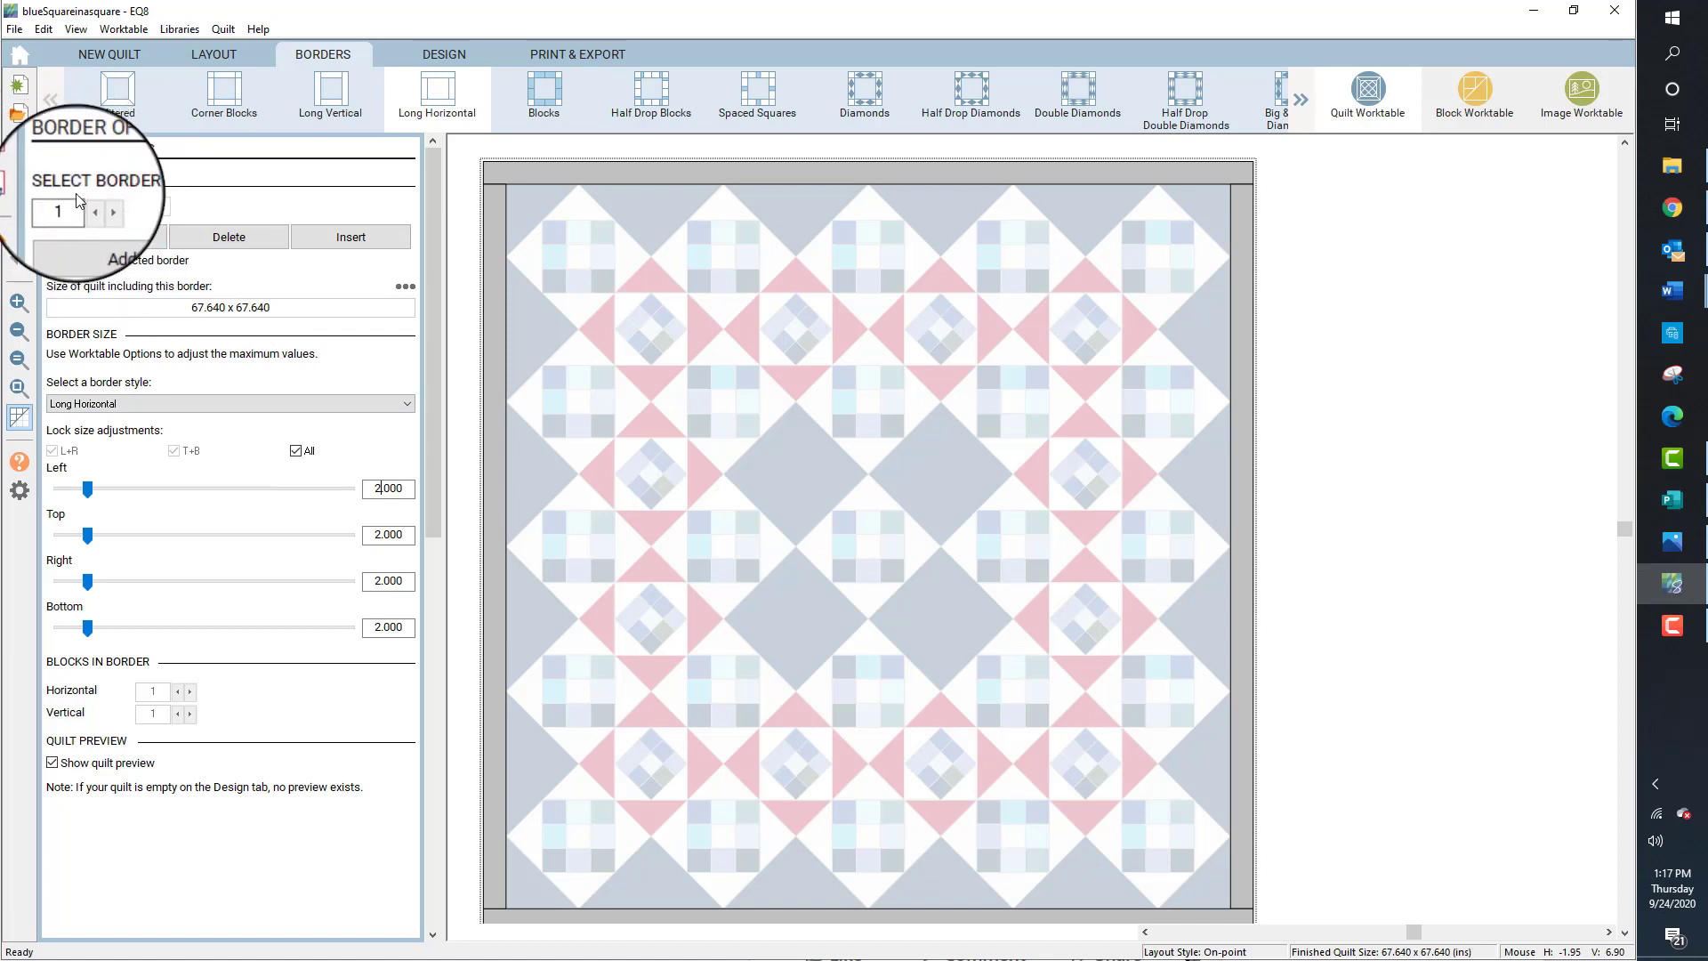
Add a second Long Horizontal border outside the first and set it to 0.25 inches on all sides
{"action": "left_click", "coordinate": [108, 238]}
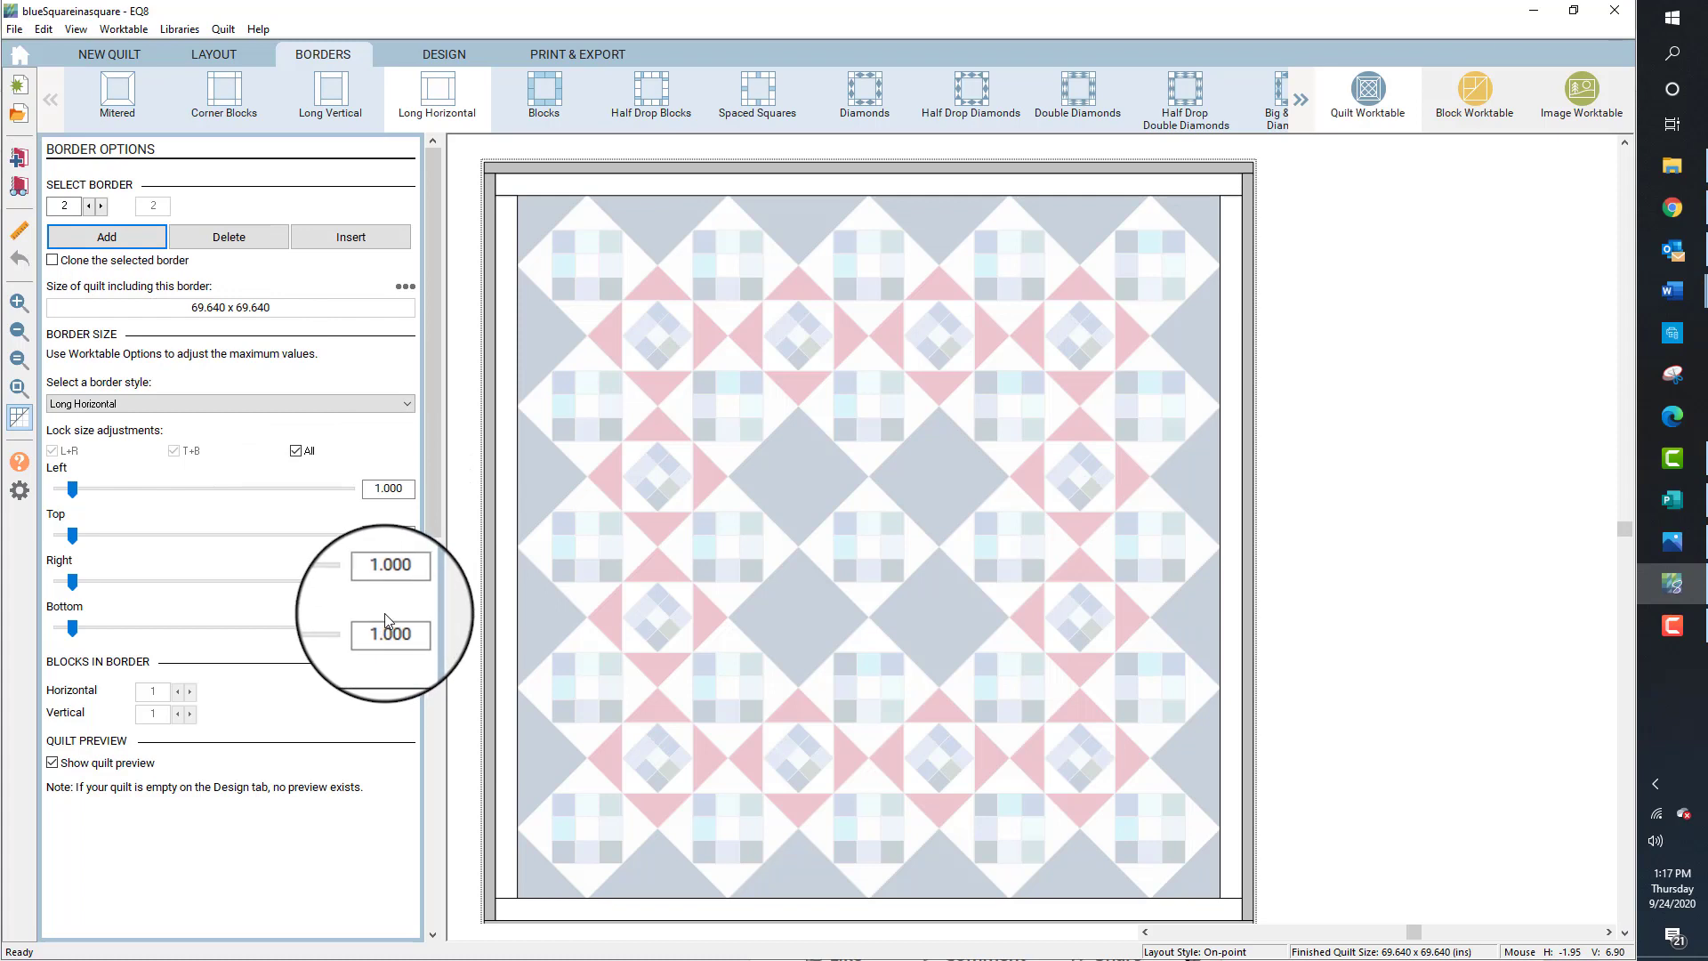
{"action": "double_click", "coordinate": [412, 490]}
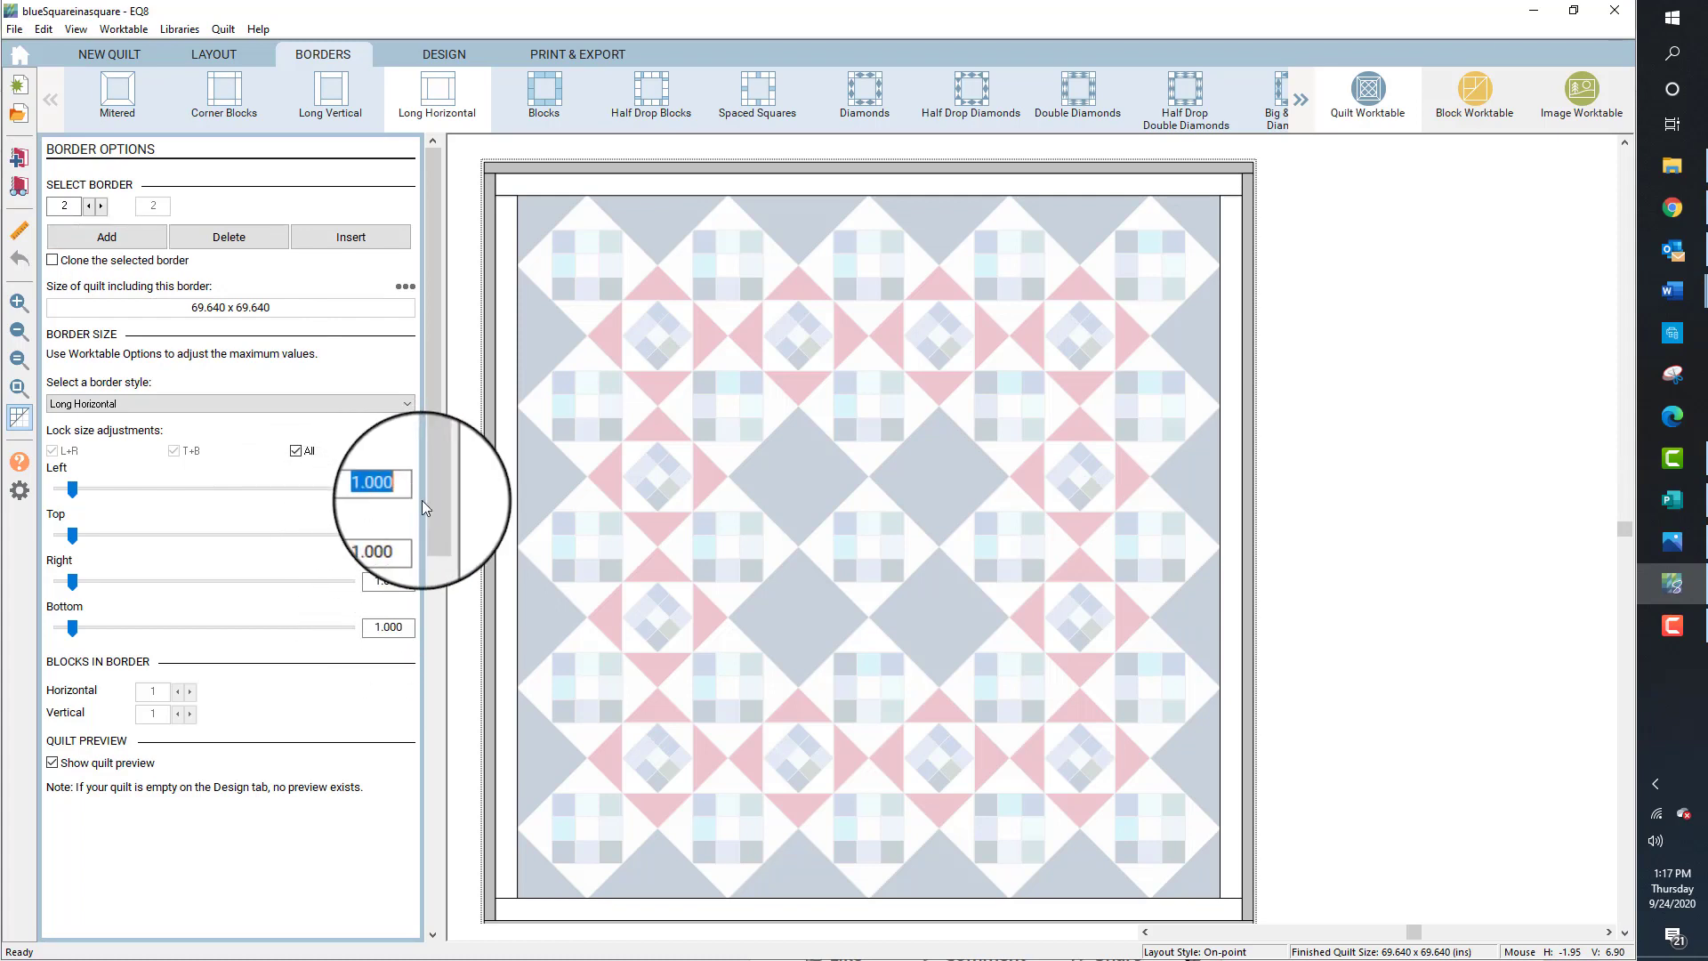
{"action": "type", "text": ".25"}
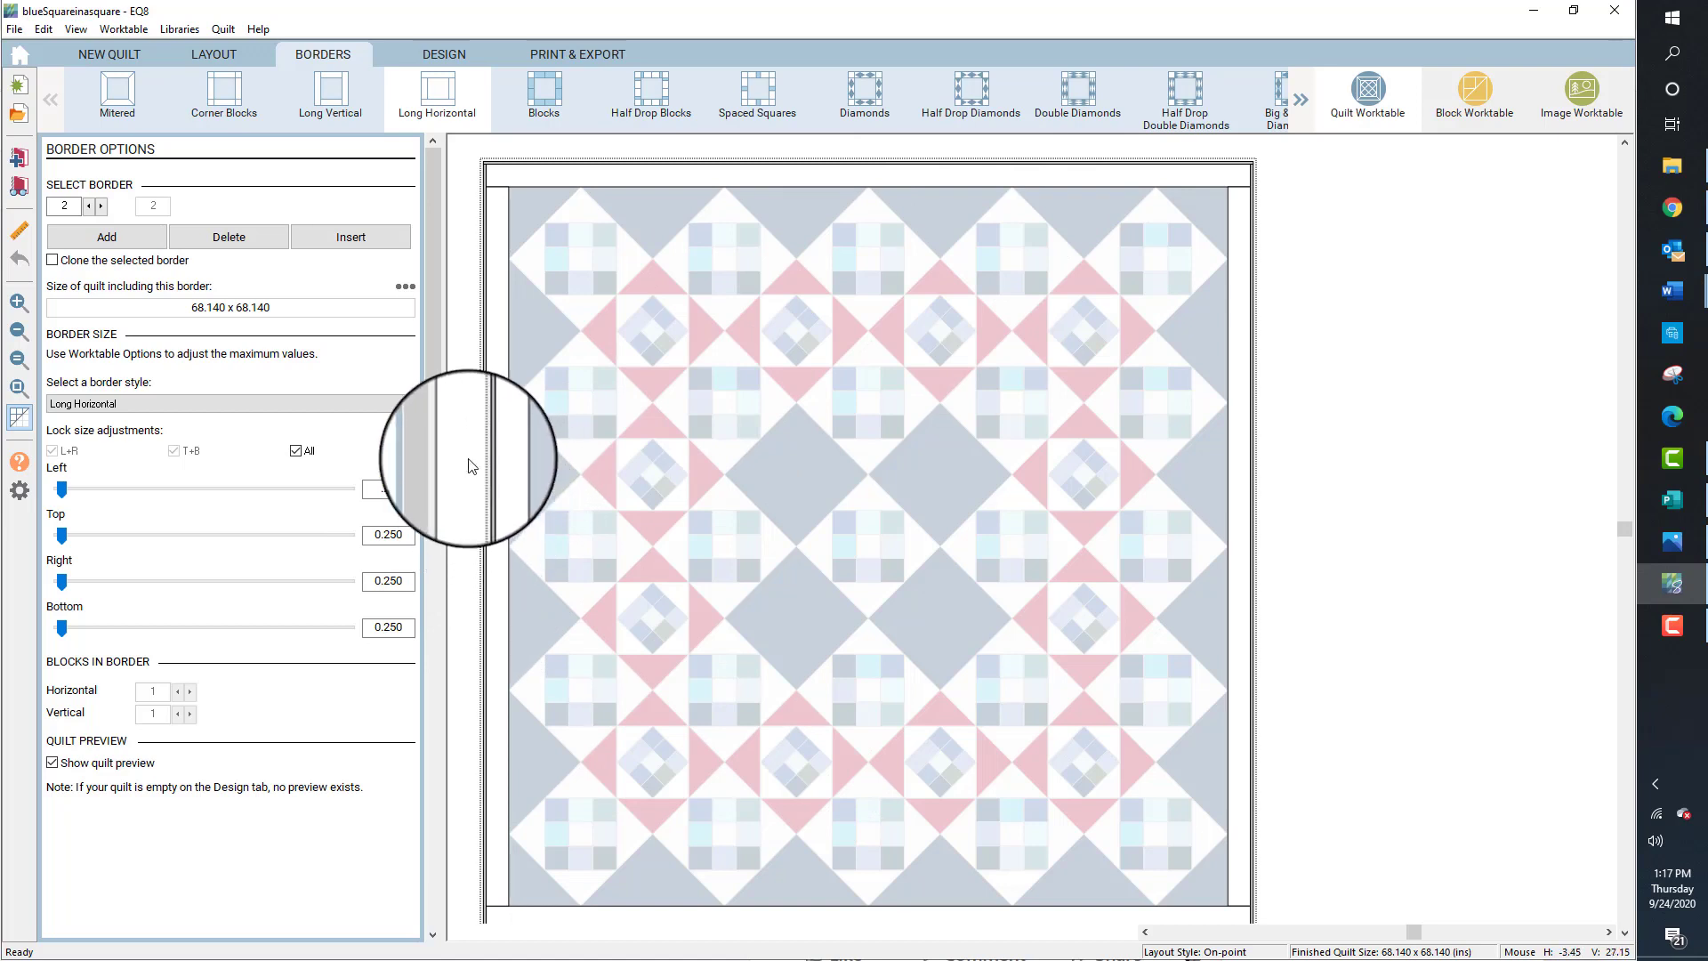
Return to the quilt design and paint all four sides of the narrow outer border with the red floral fabric
{"action": "left_click", "coordinate": [437, 58]}
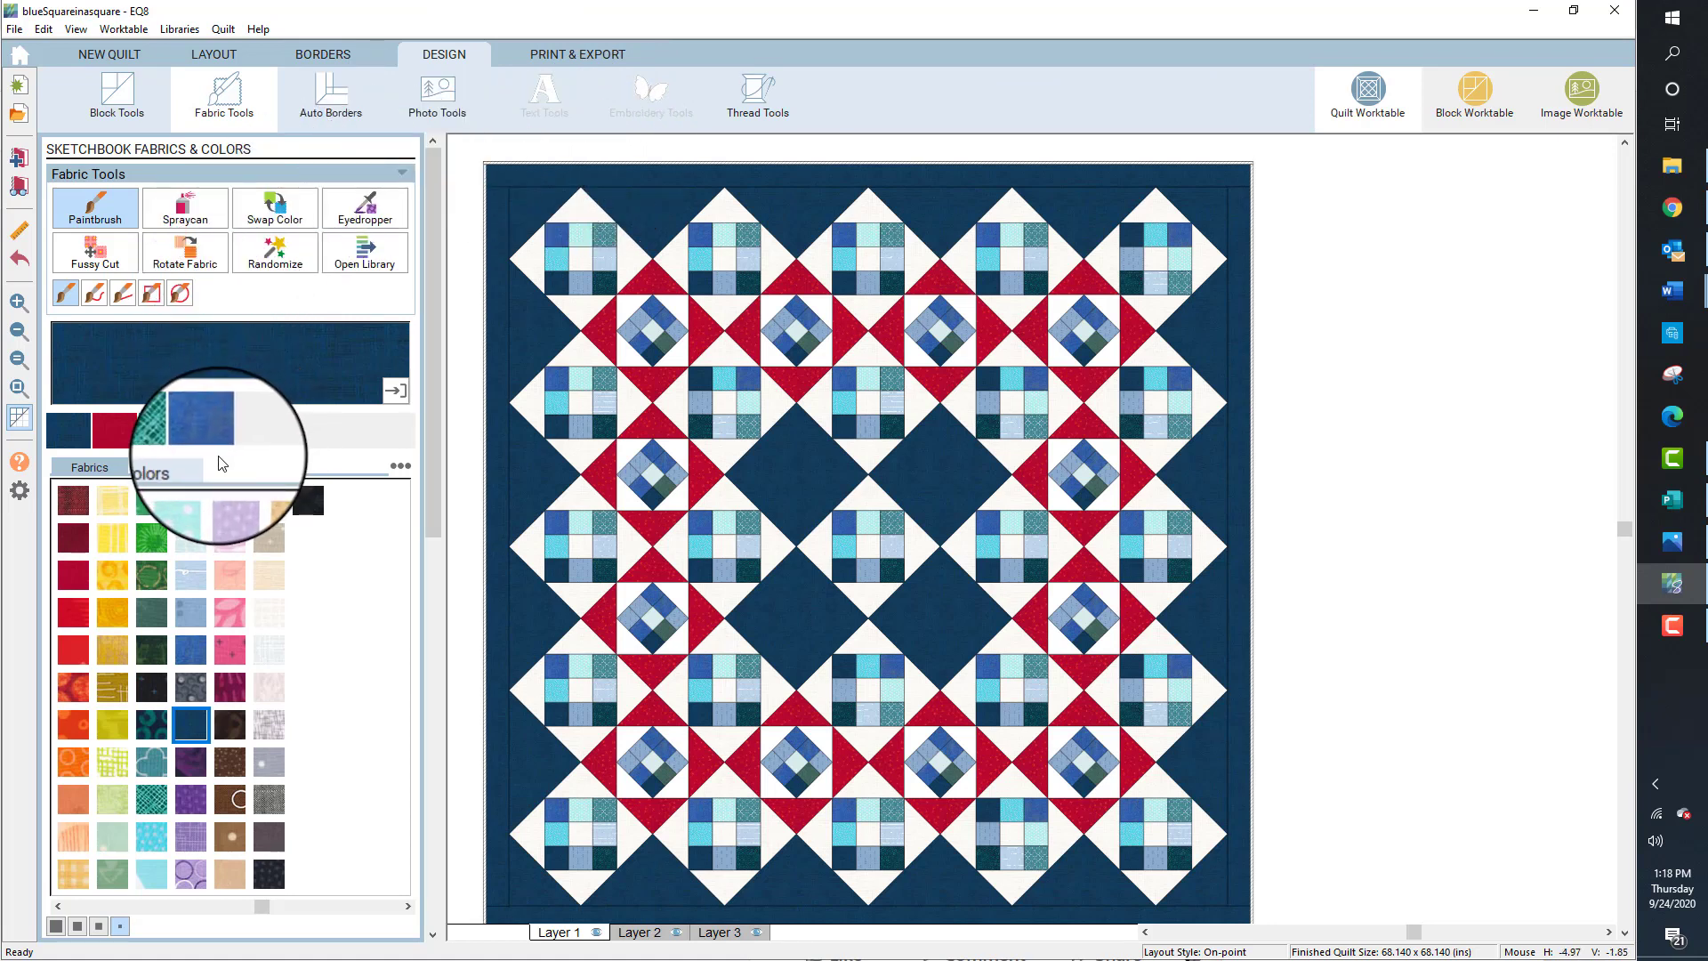
{"action": "left_click", "coordinate": [113, 429]}
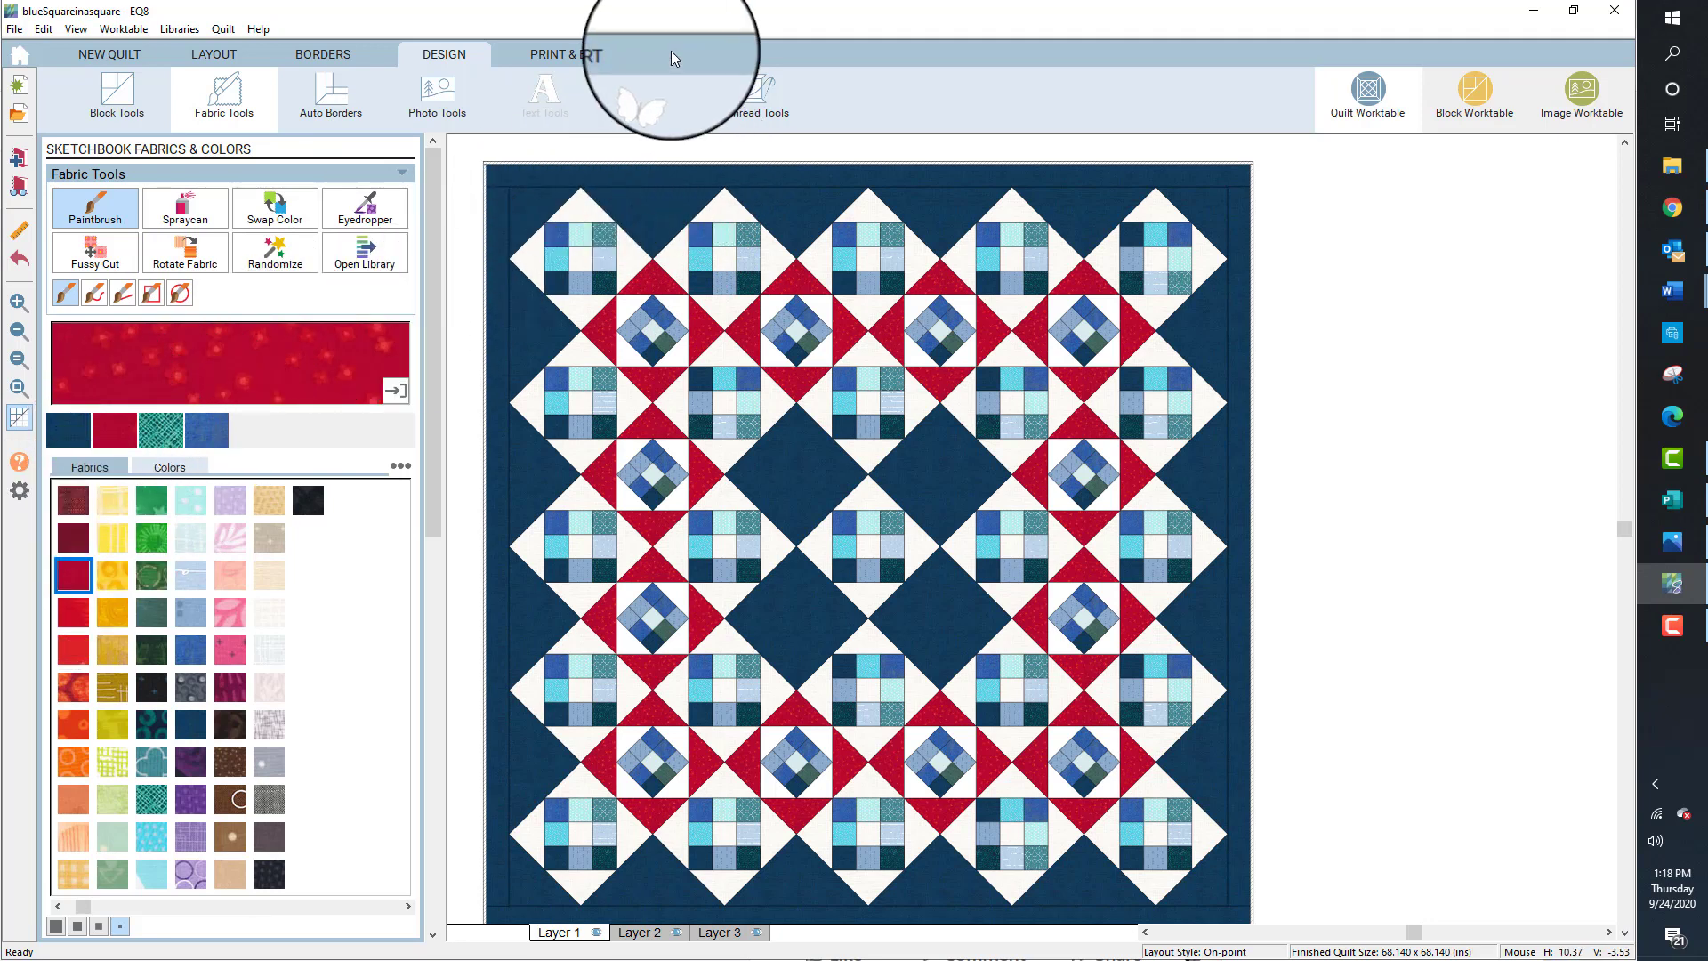
{"action": "left_click", "coordinate": [651, 163]}
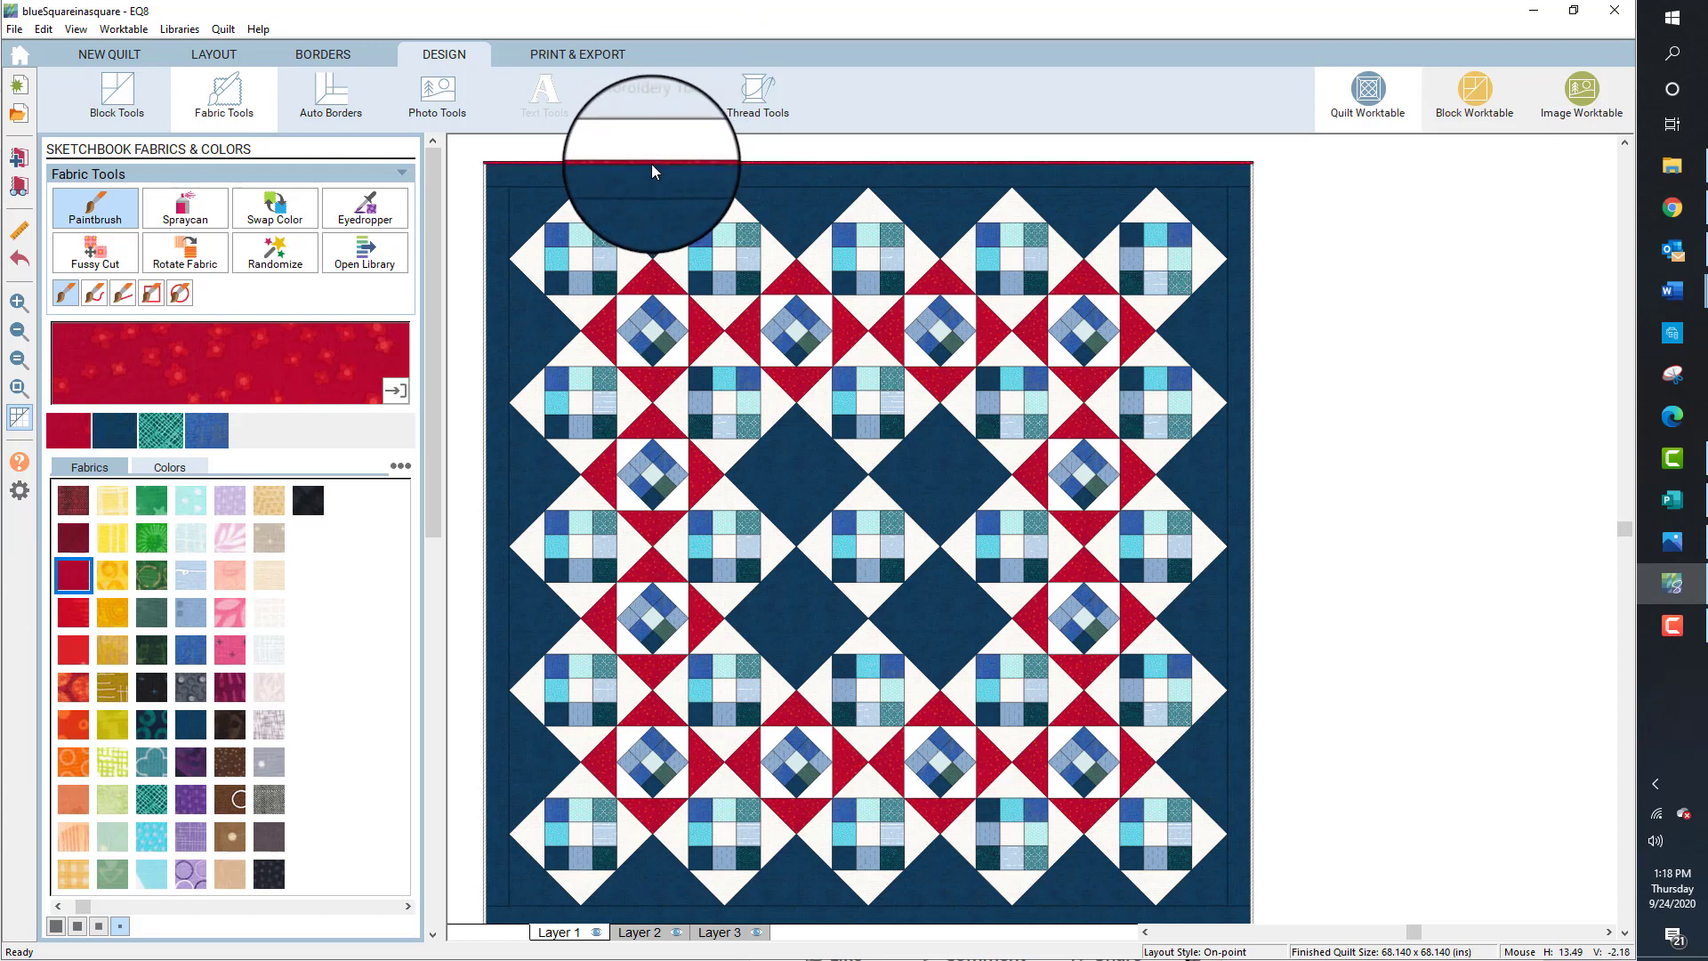
{"action": "left_click", "coordinate": [484, 320]}
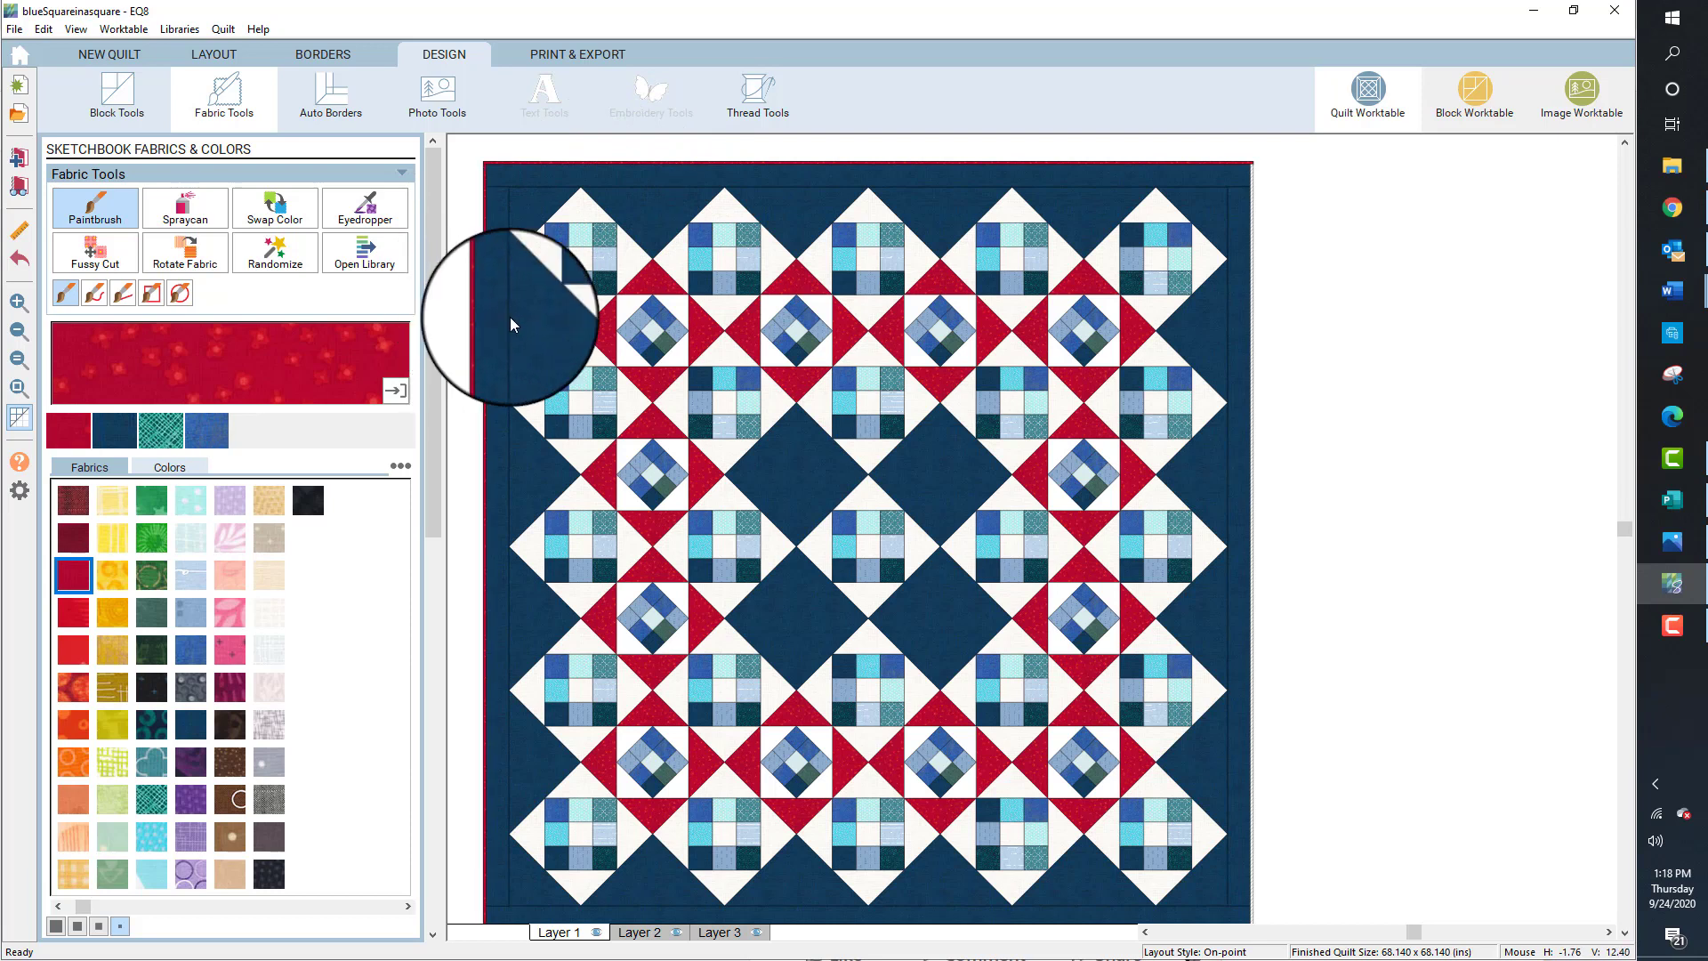
{"action": "left_click", "coordinate": [1250, 438]}
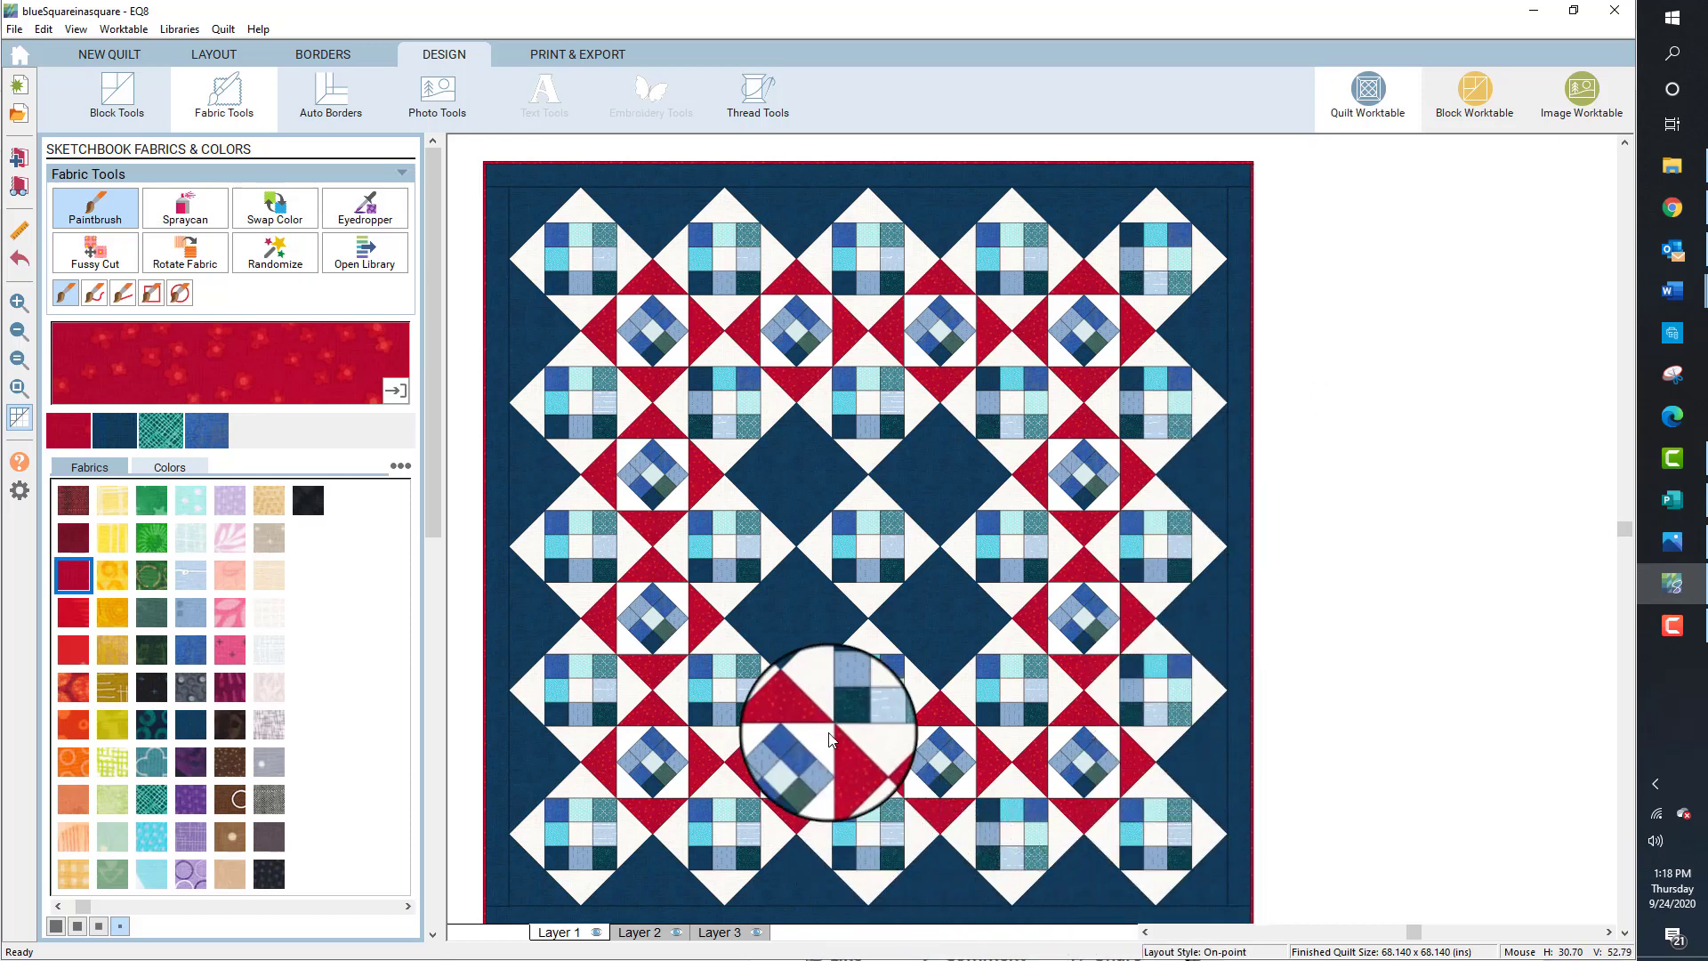
{"action": "scroll", "coordinate": [820, 694], "scroll_direction": "down", "scroll_amount": 1}
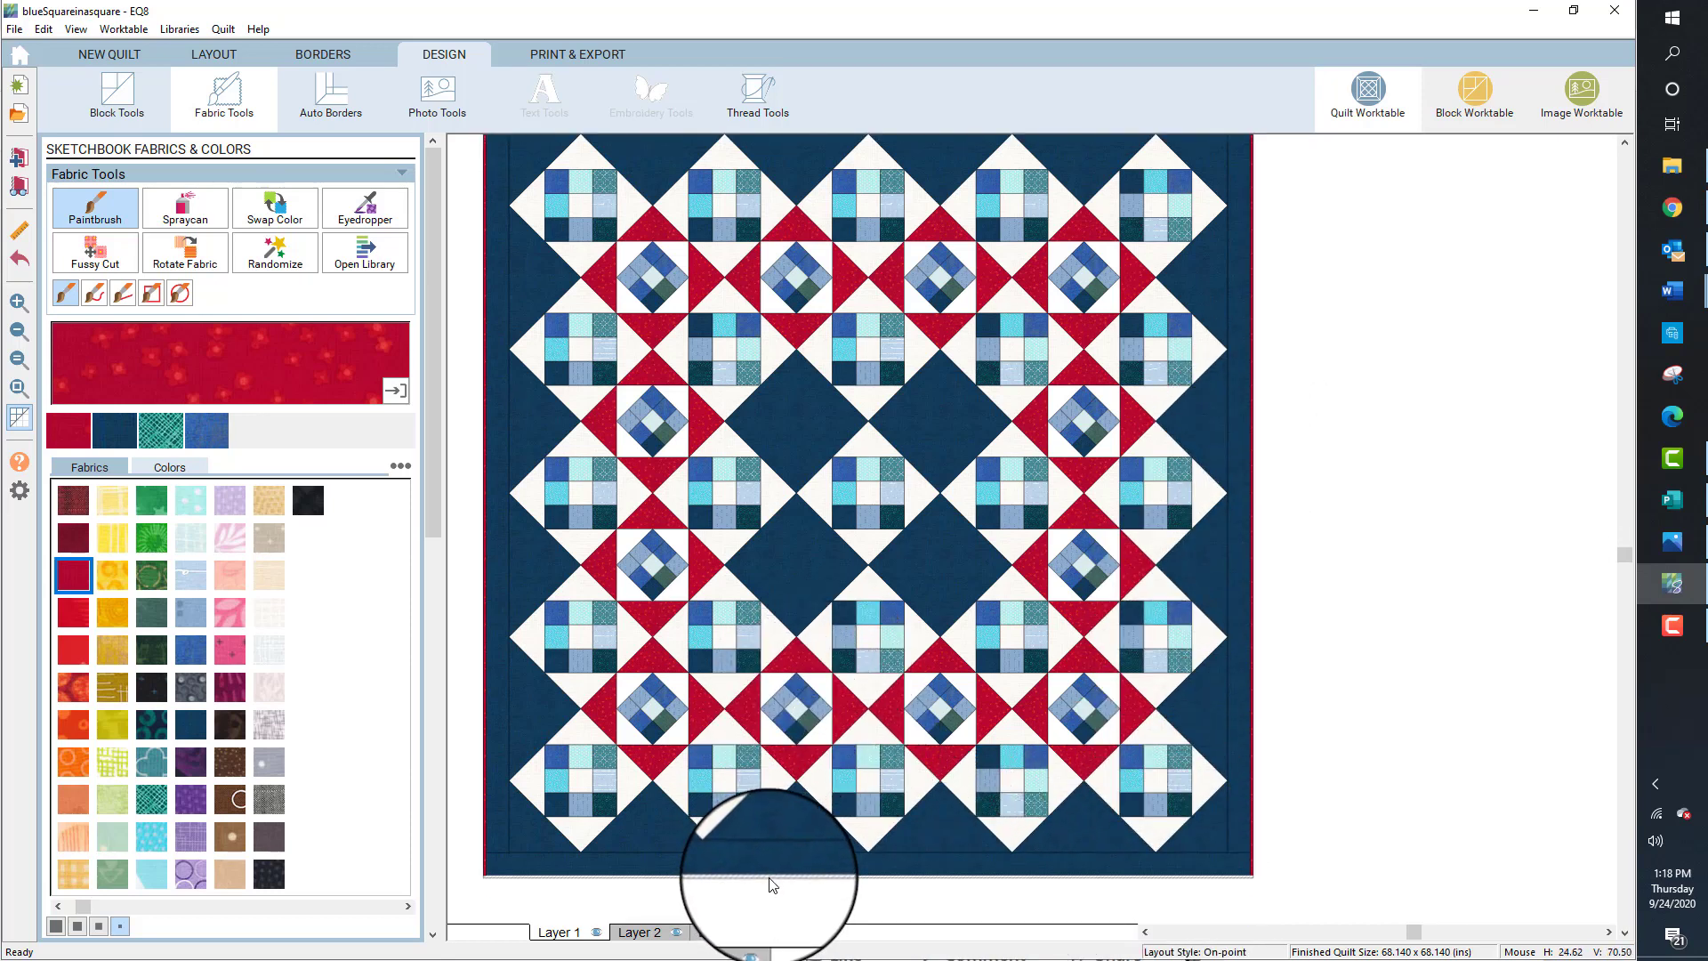
{"action": "left_click", "coordinate": [769, 878]}
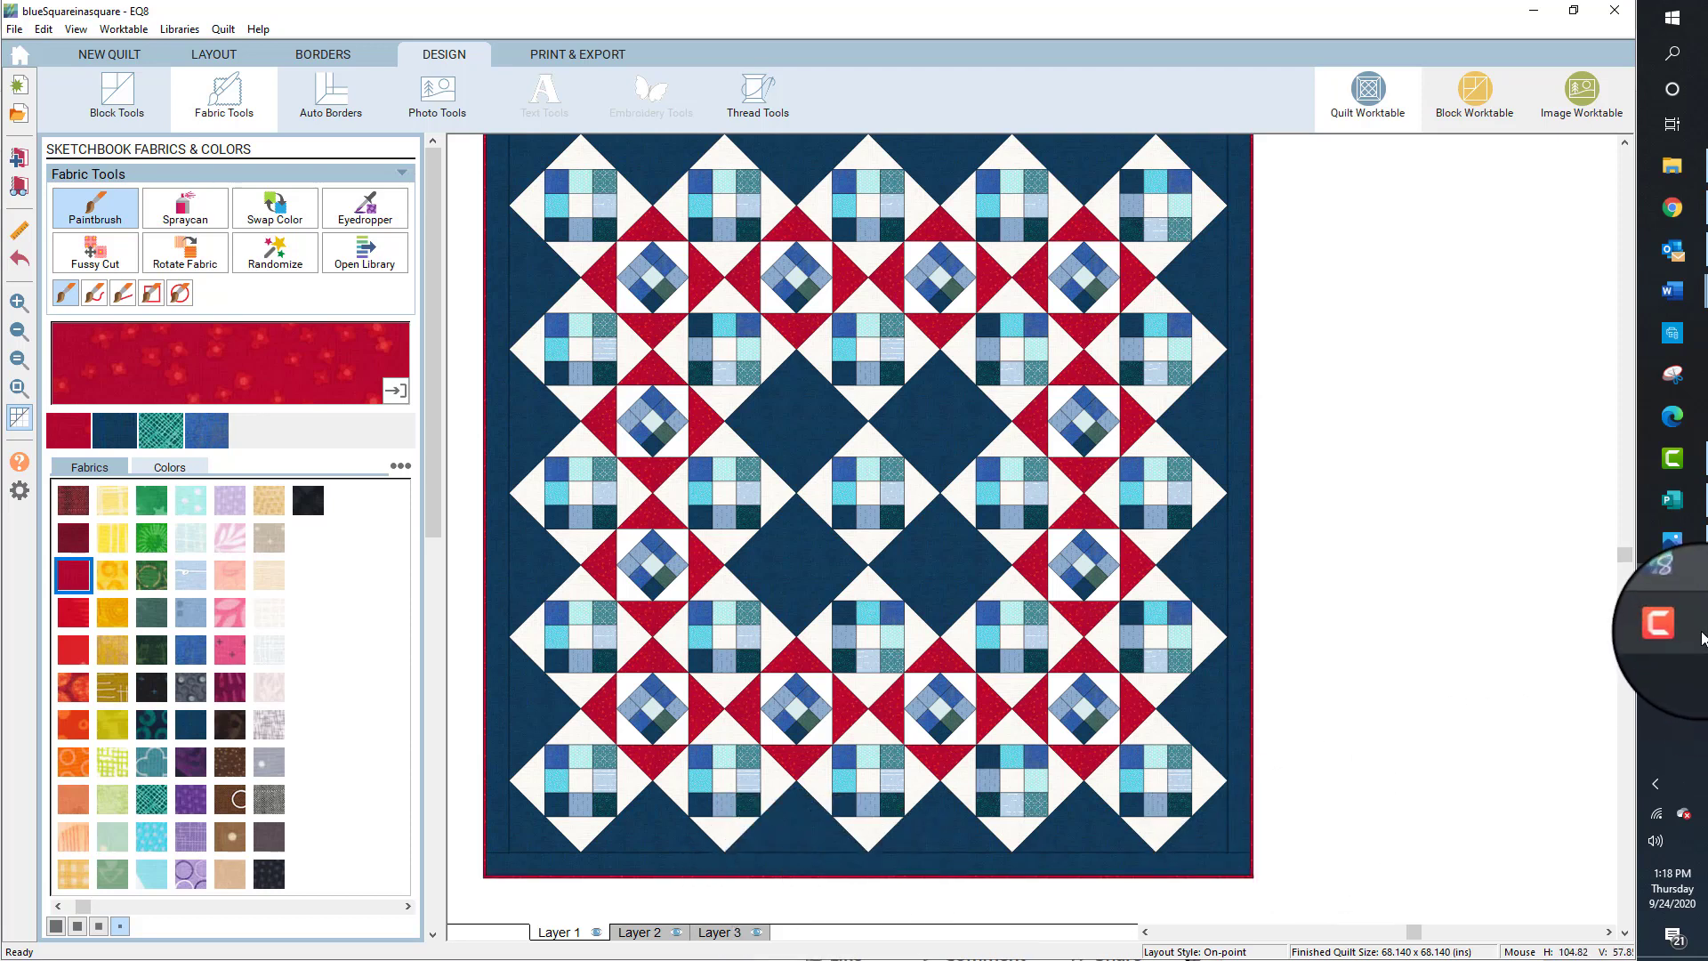
{"action": "scroll", "coordinate": [1590, 489], "scroll_direction": "up", "scroll_amount": 1}
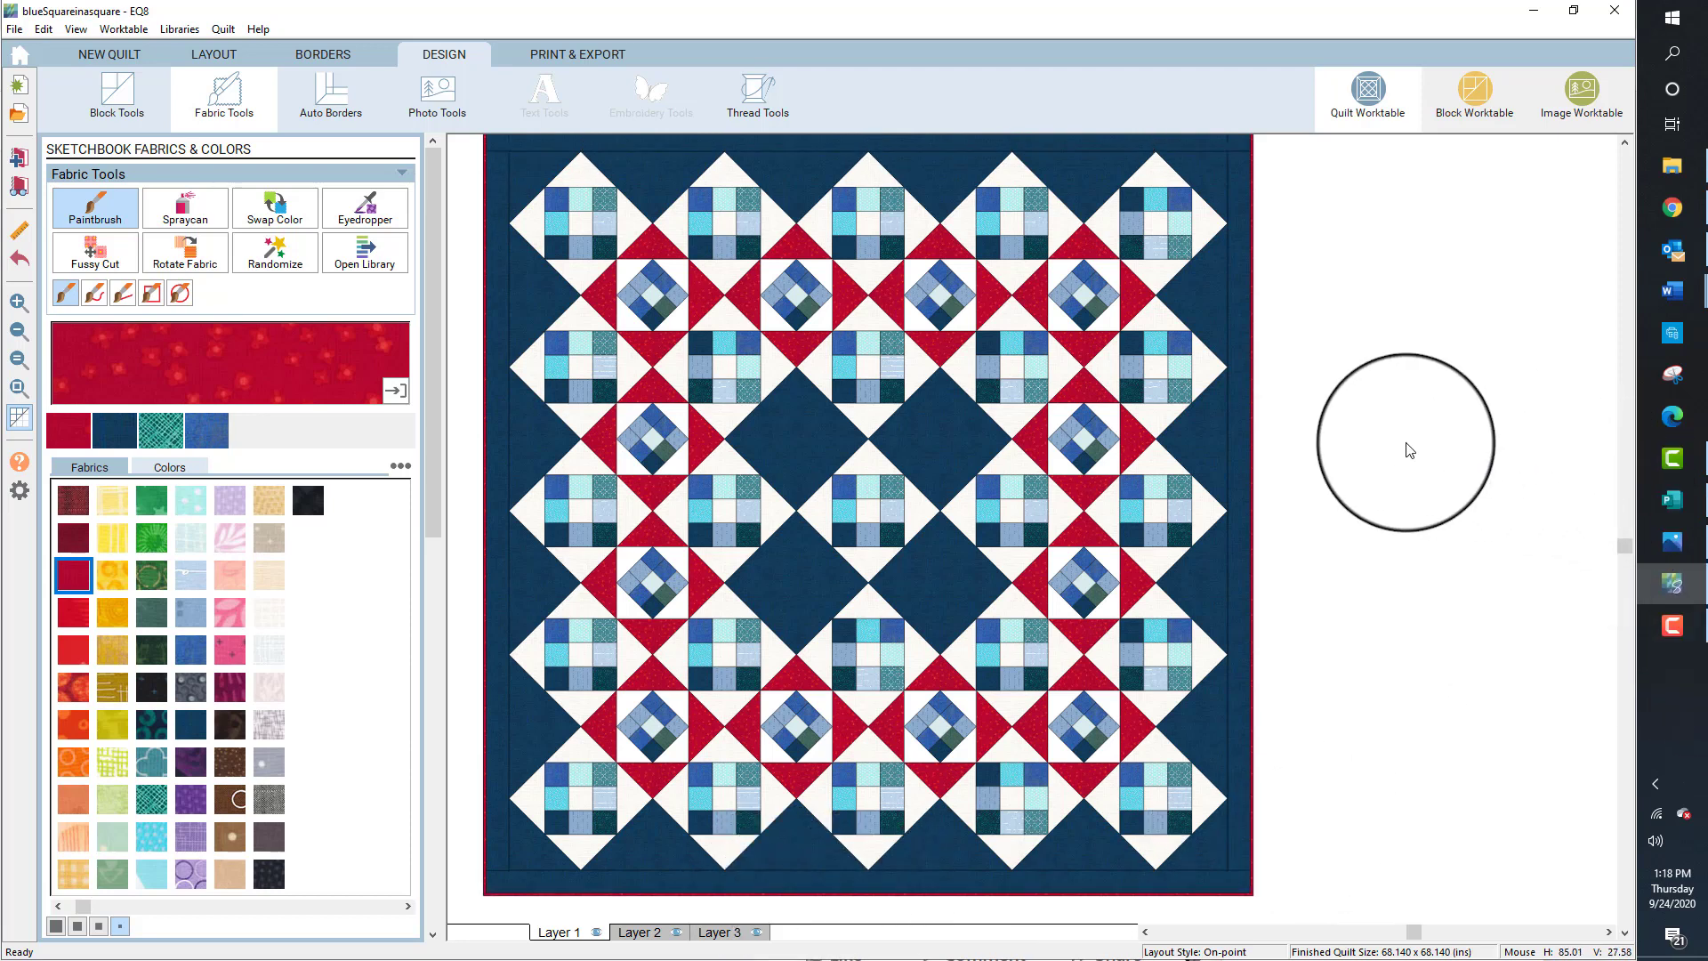
{"action": "scroll", "coordinate": [1409, 450], "scroll_direction": "up", "scroll_amount": 1}
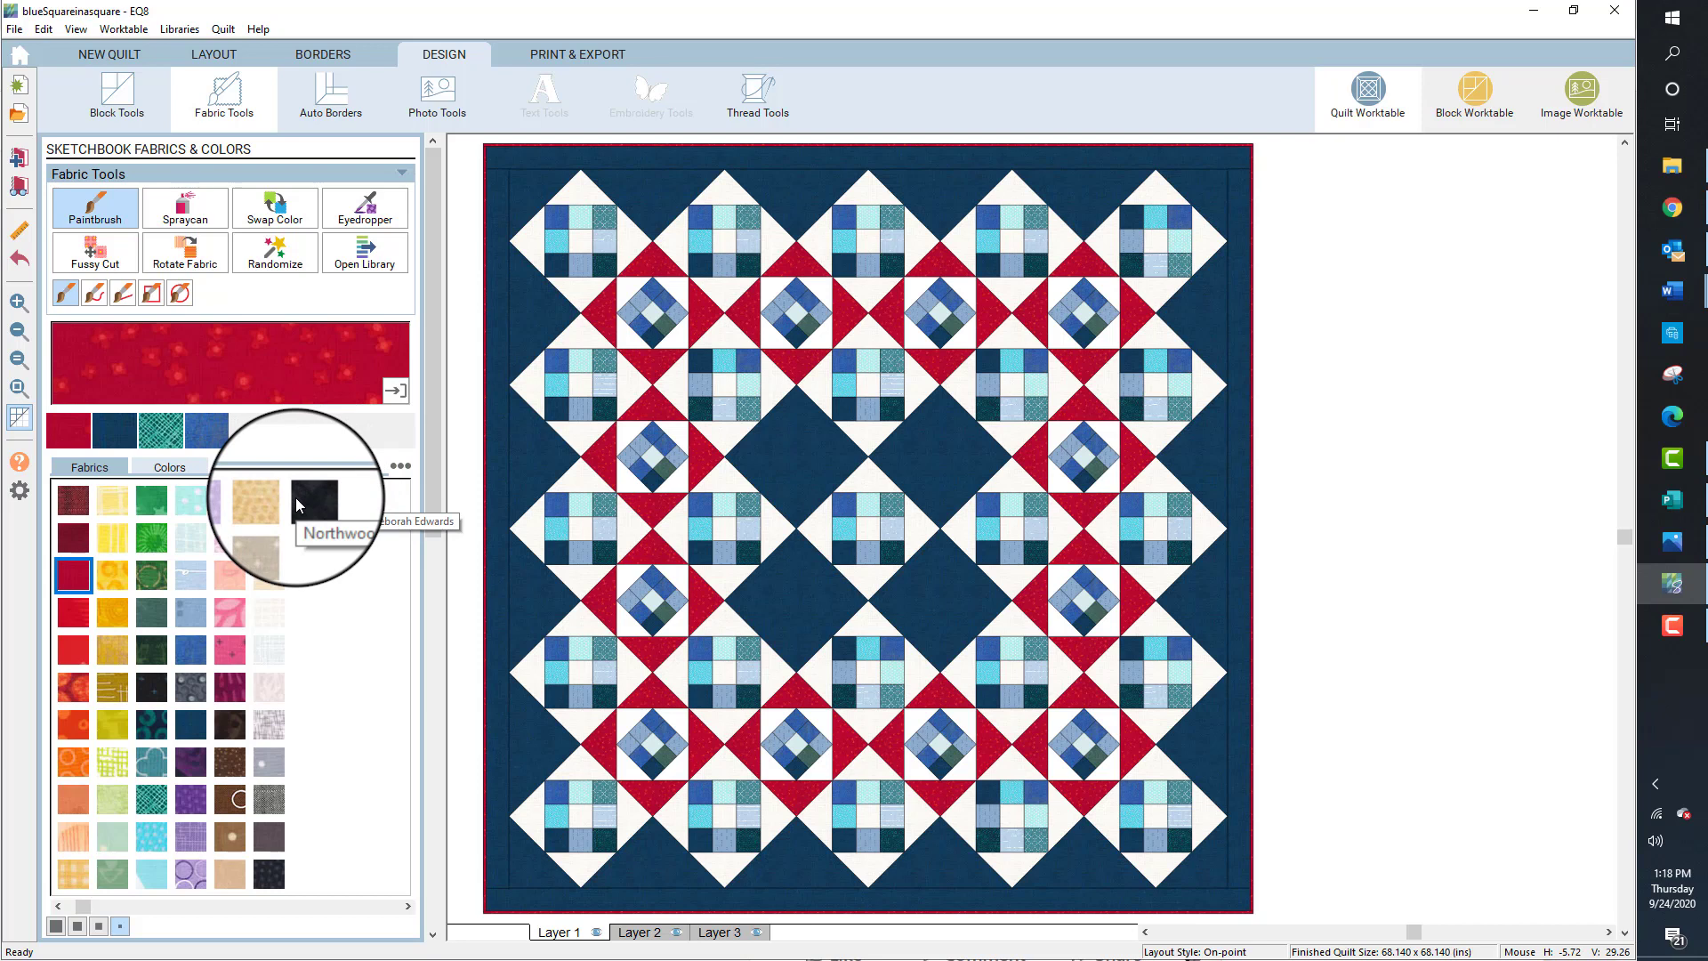
Swap the white background fabric in the nine-patch blocks for the red floral fabric across the quilt
{"action": "left_click", "coordinate": [293, 213]}
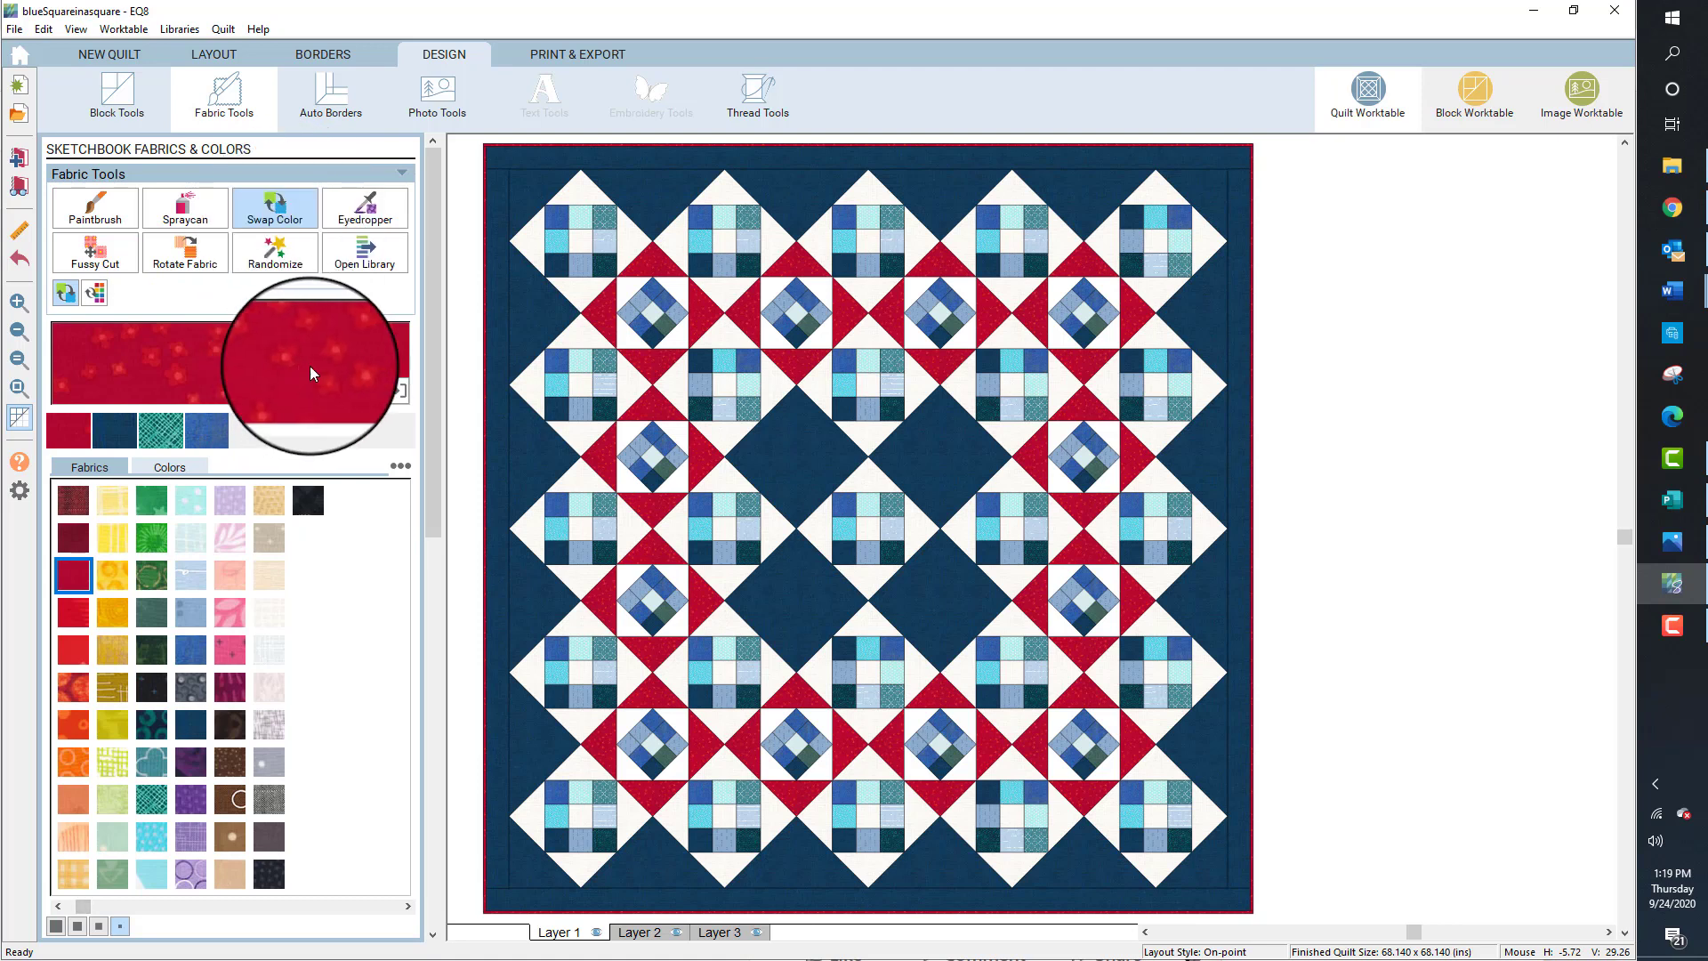
{"action": "left_click", "coordinate": [584, 177]}
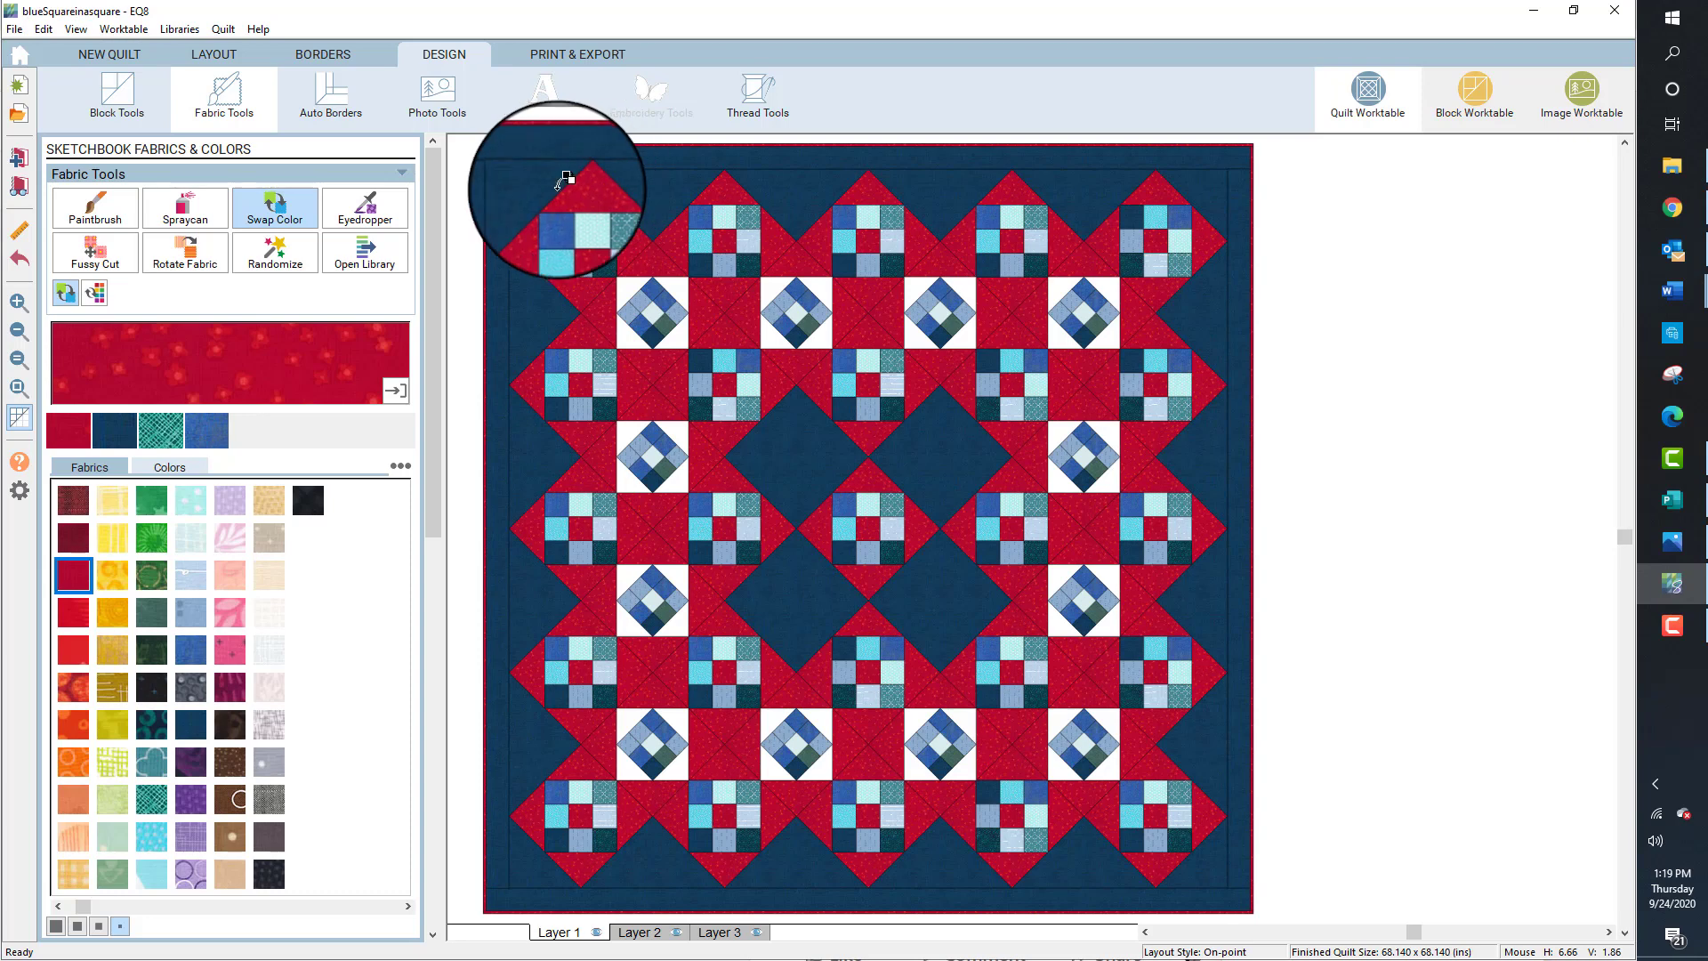
Paint the background triangles of the four nine-patch blocks at the inner corners of the ring navy
{"action": "left_click", "coordinate": [115, 430]}
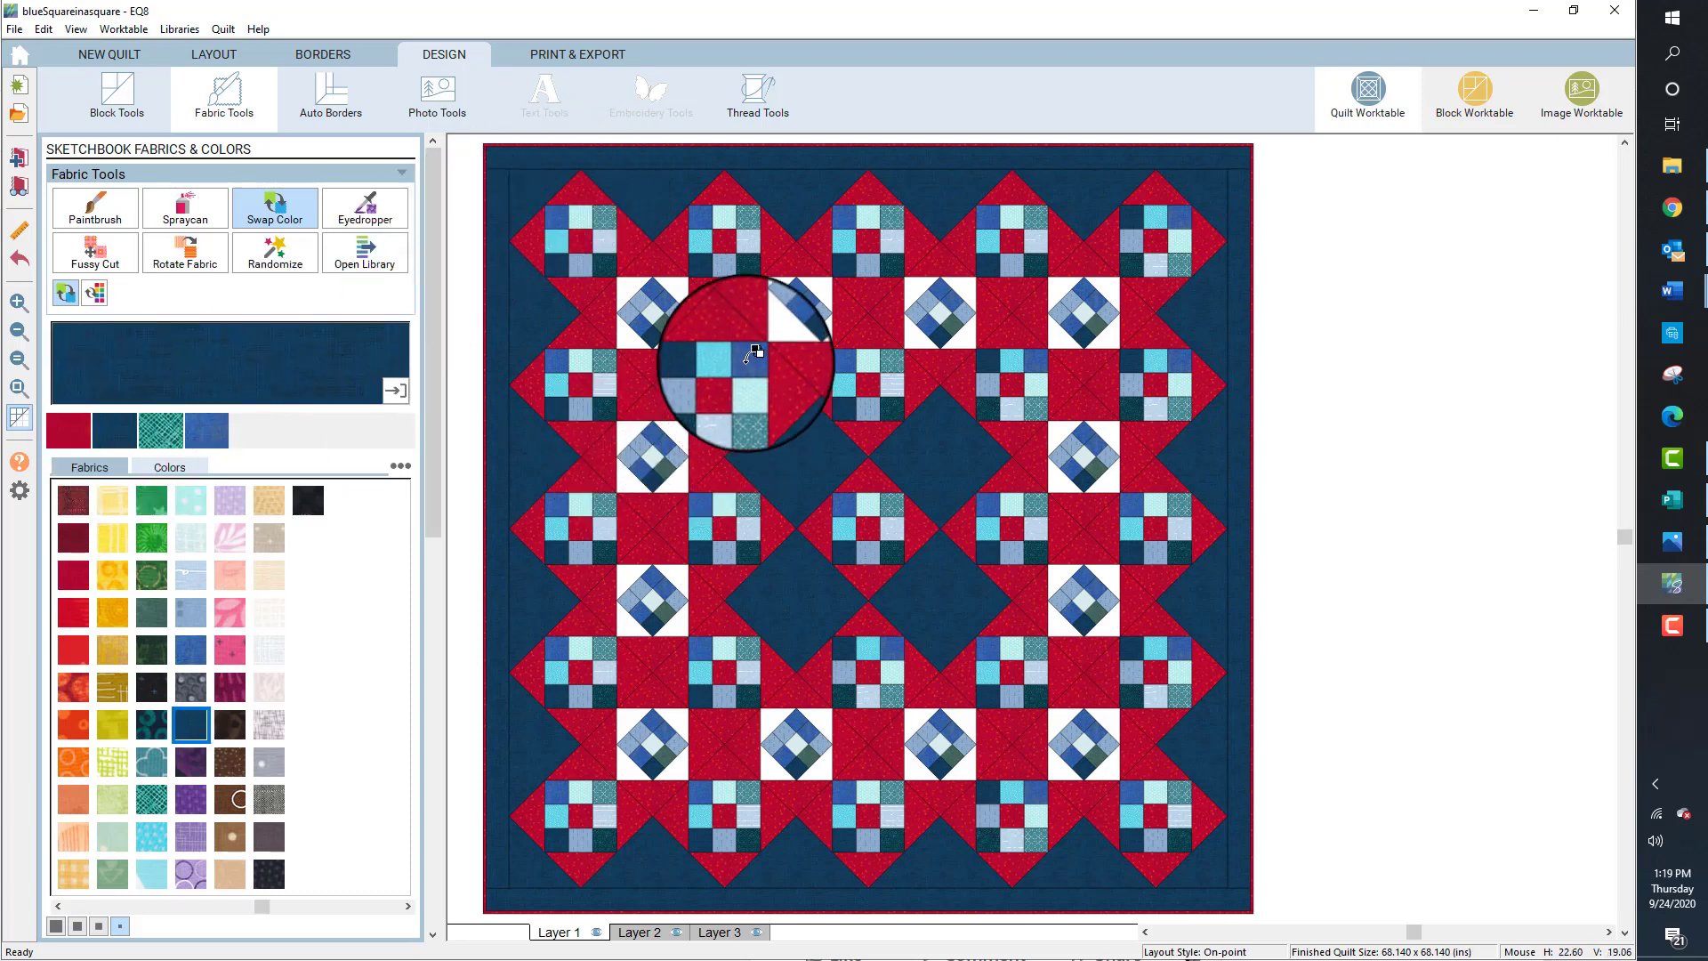
{"action": "left_click", "coordinate": [95, 200]}
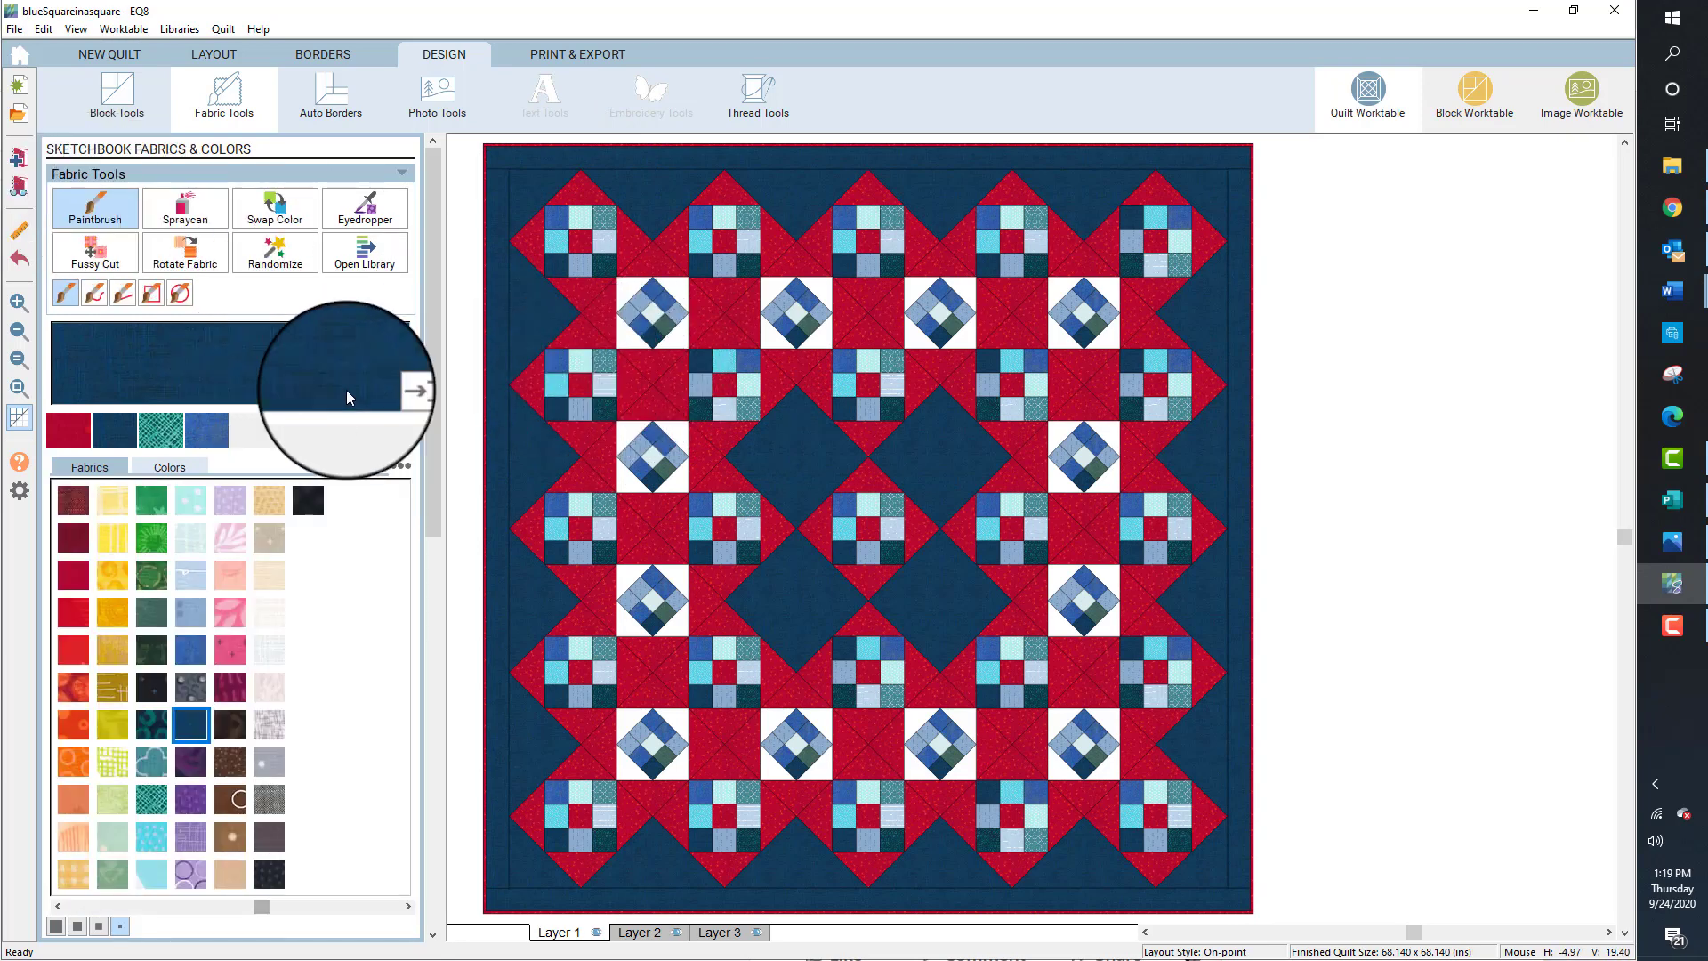
{"action": "left_click", "coordinate": [733, 334]}
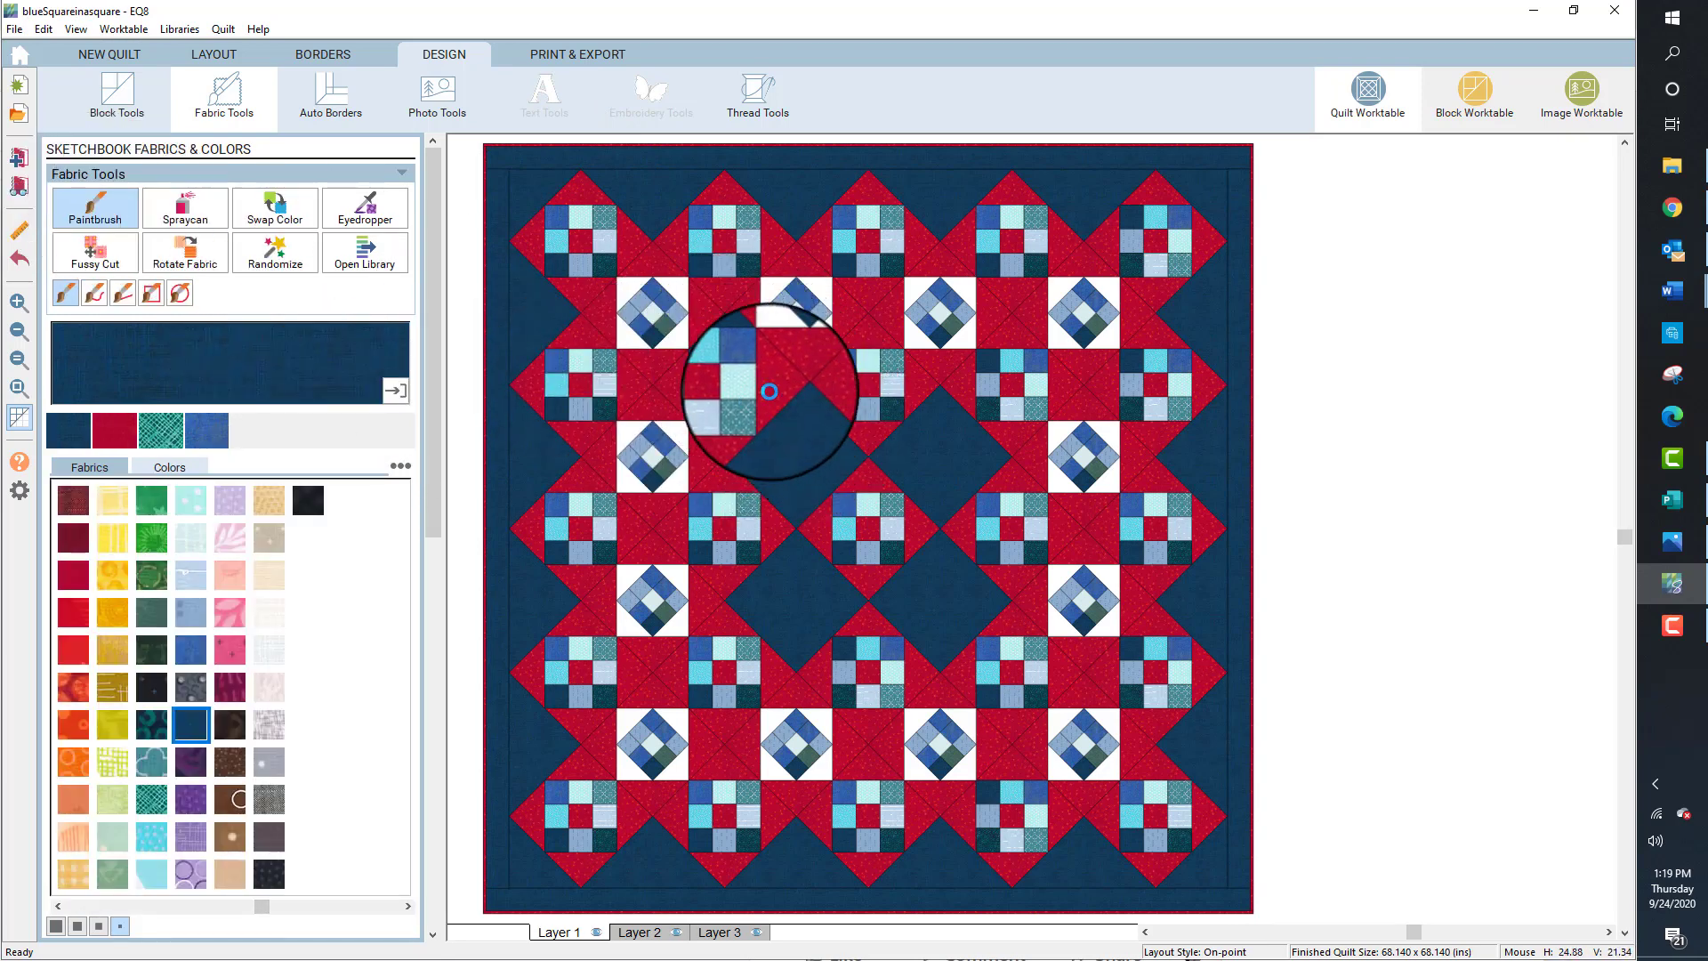
{"action": "left_click", "coordinate": [676, 387]}
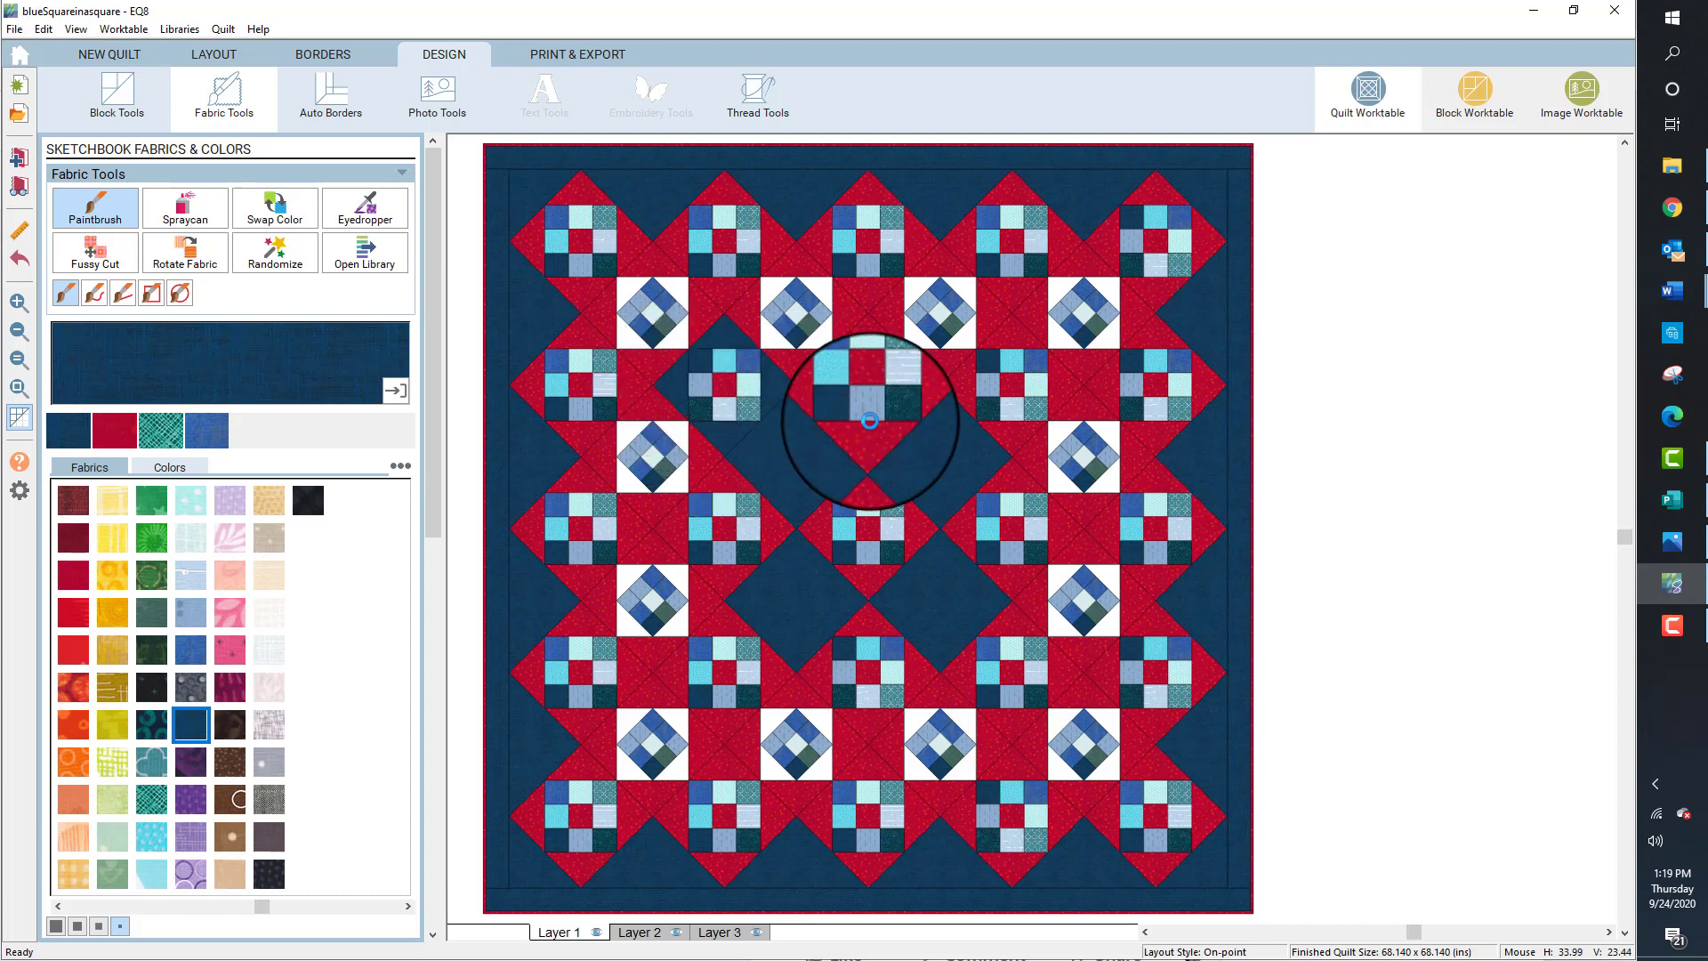
{"action": "left_click", "coordinate": [1009, 341]}
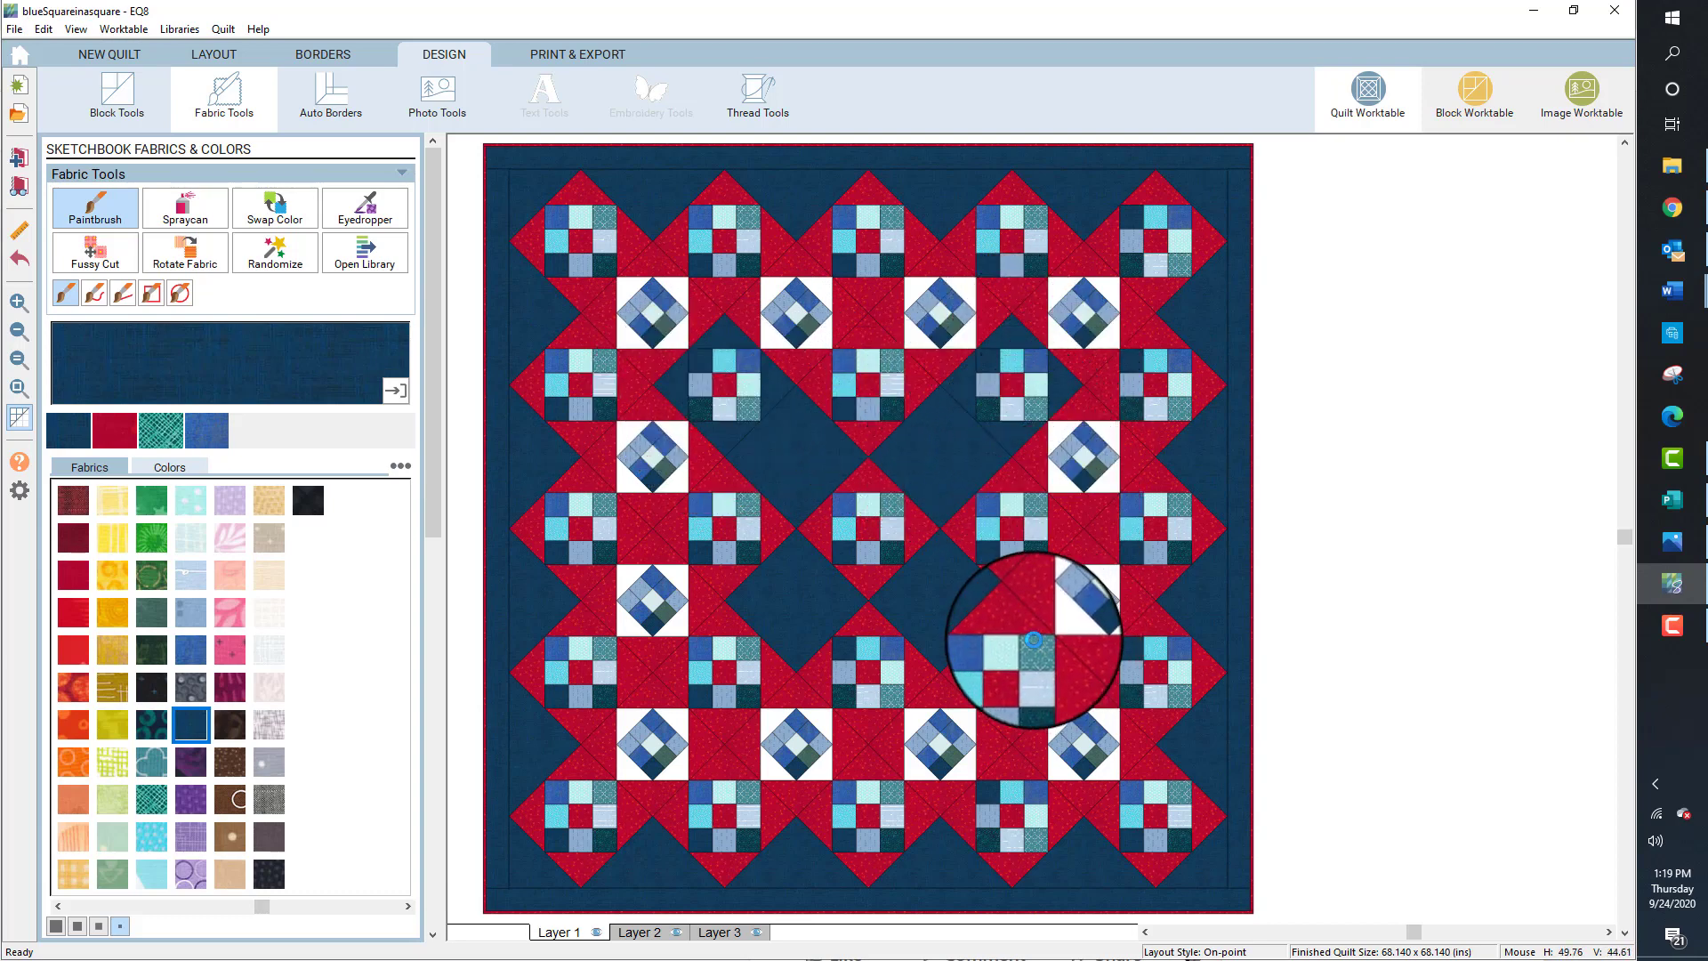
{"action": "left_click", "coordinate": [959, 686]}
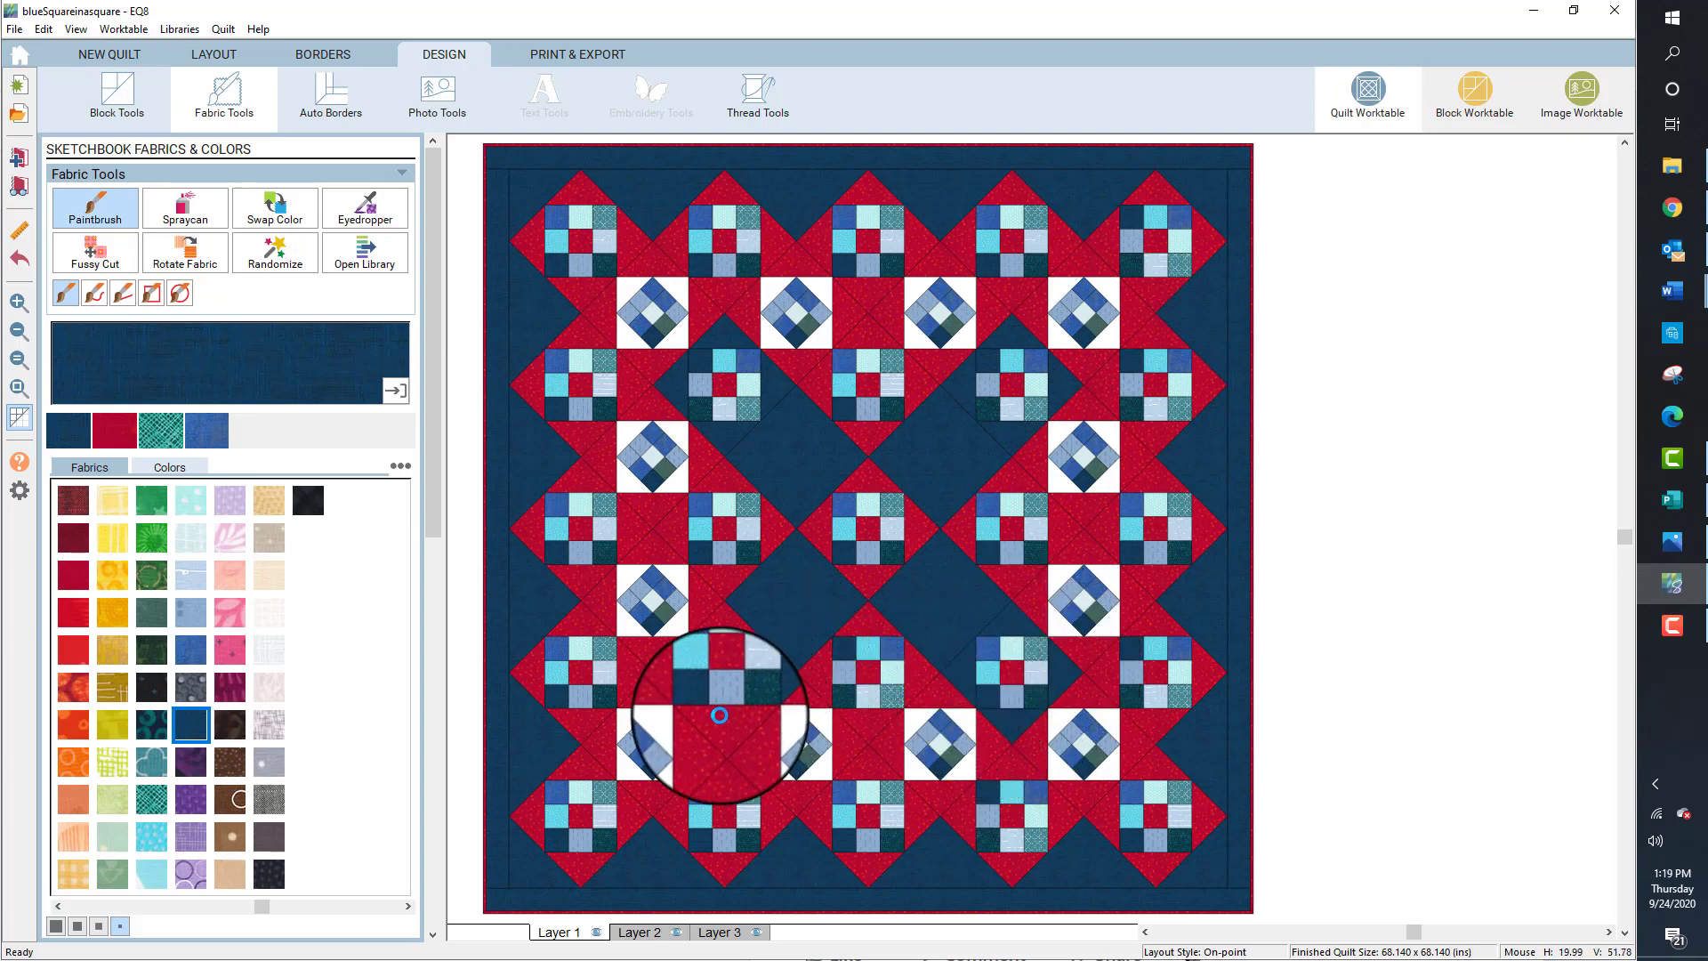
{"action": "left_click", "coordinate": [723, 620]}
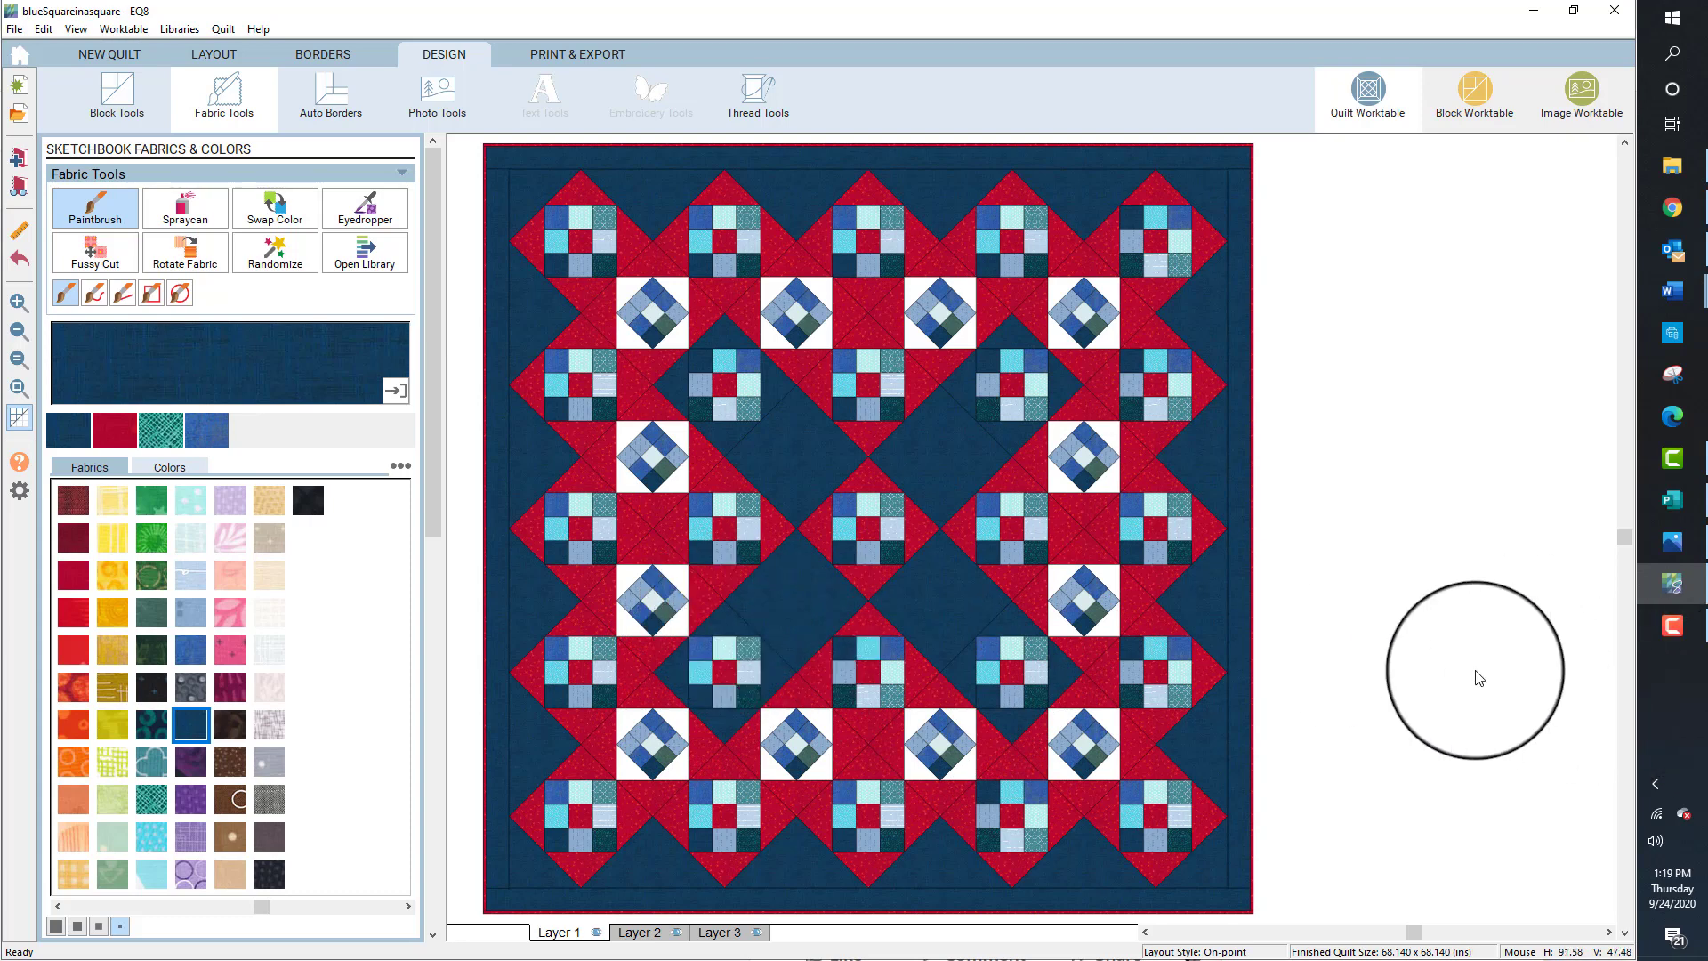
Paint the center-facing background triangles of the nine-patch blocks midway along the ring's inner sides navy
{"action": "left_click", "coordinate": [766, 536]}
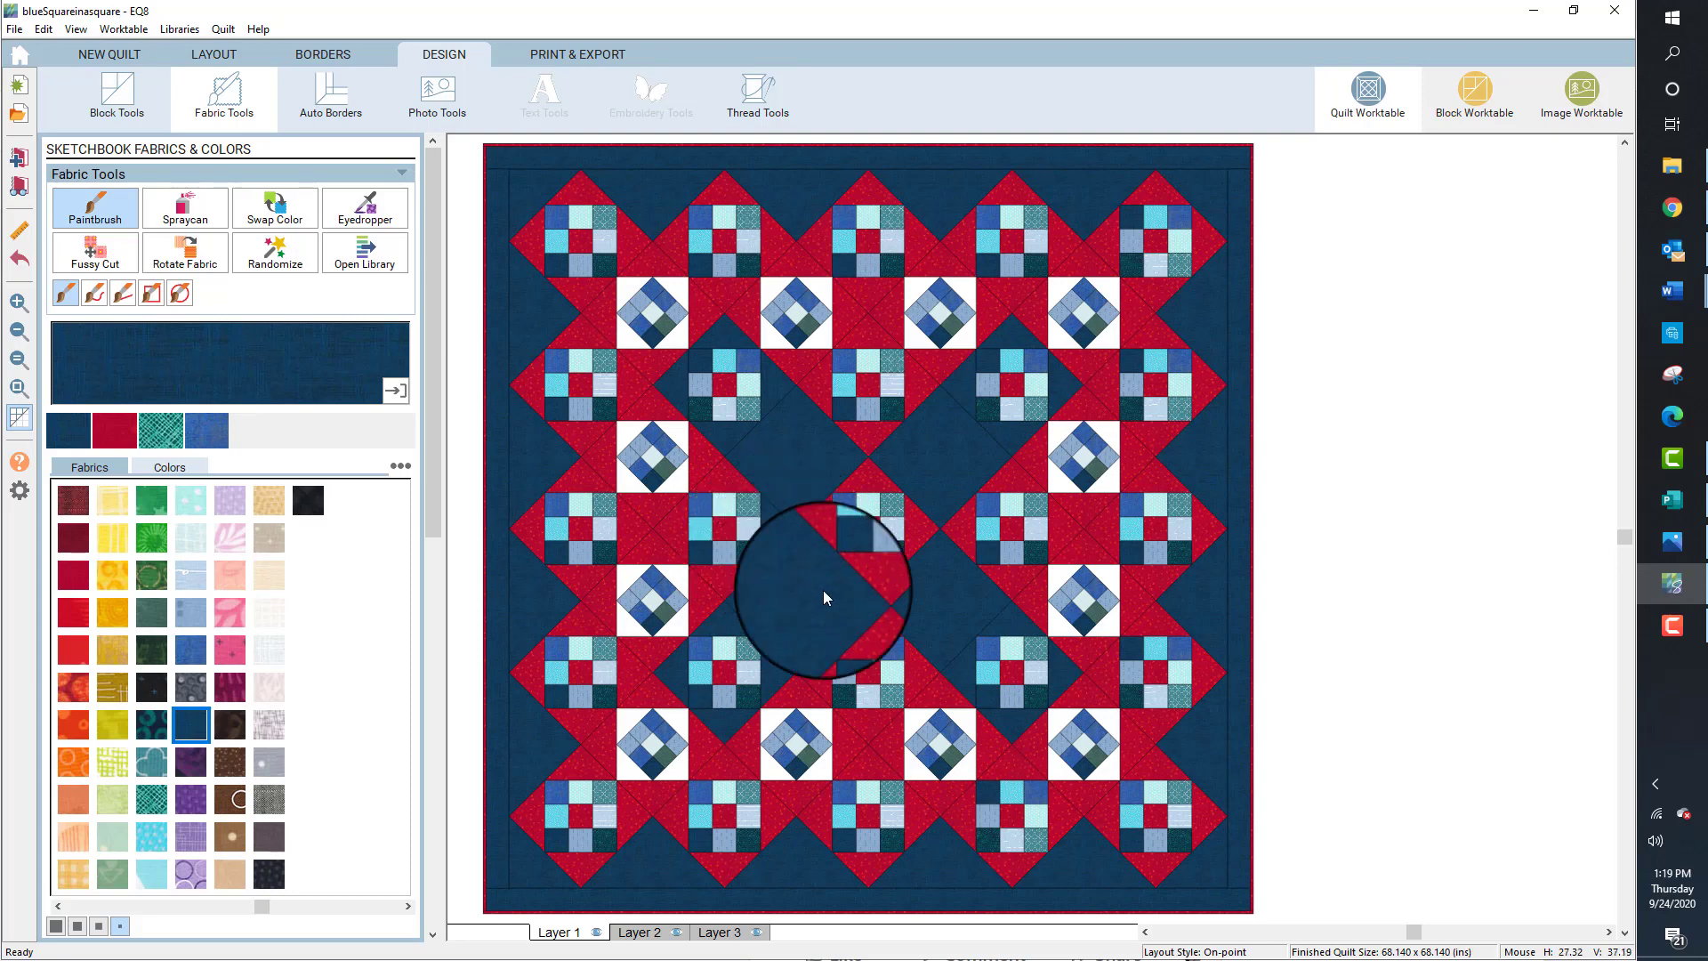
{"action": "left_click", "coordinate": [864, 630]}
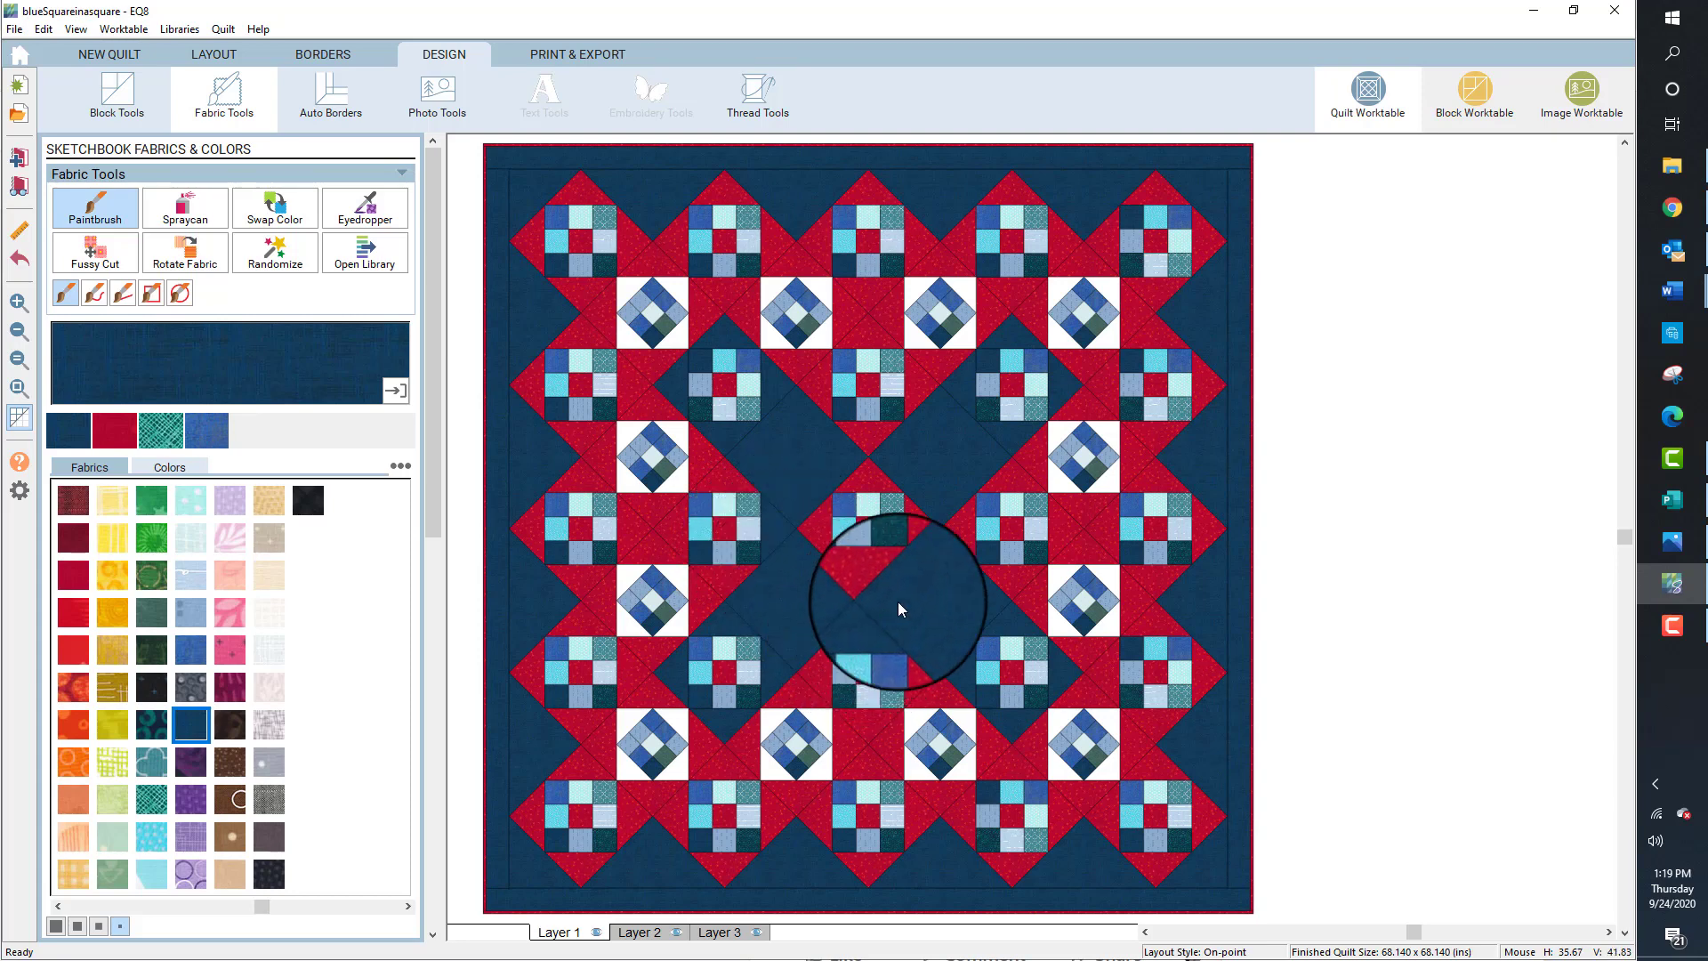
{"action": "left_click", "coordinate": [870, 434]}
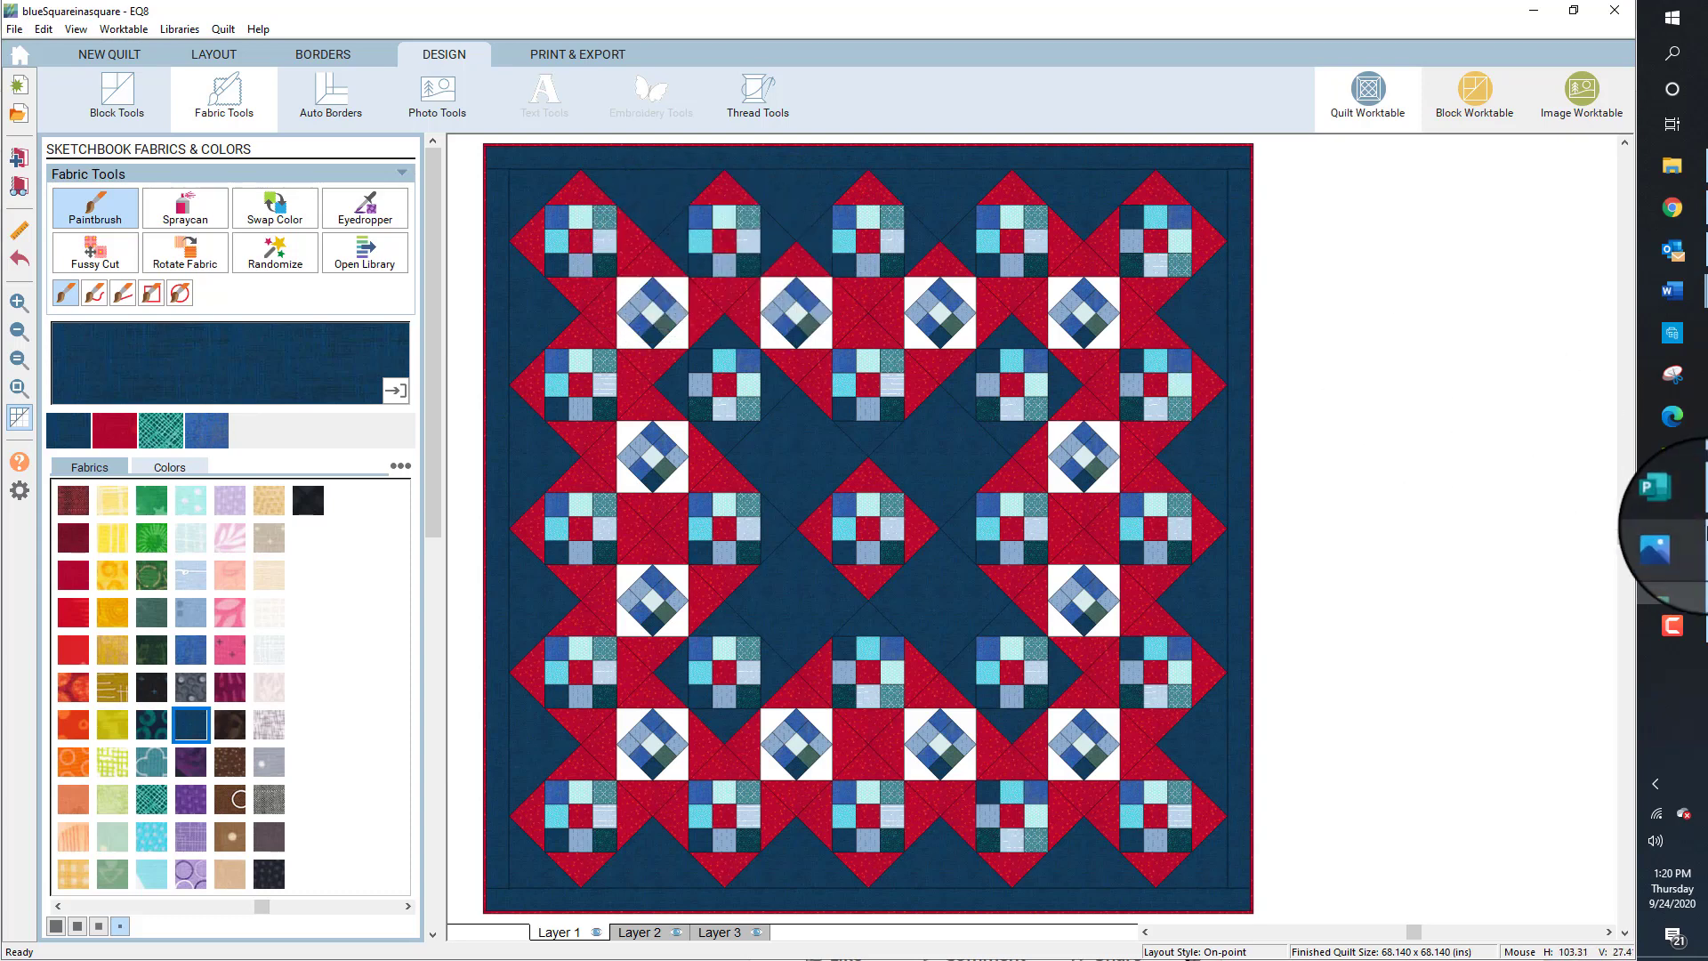
Paint the four background triangles of the nine-patch block at the quilt's center with the off-white fabric
{"action": "mouse_move", "coordinate": [1656, 544]}
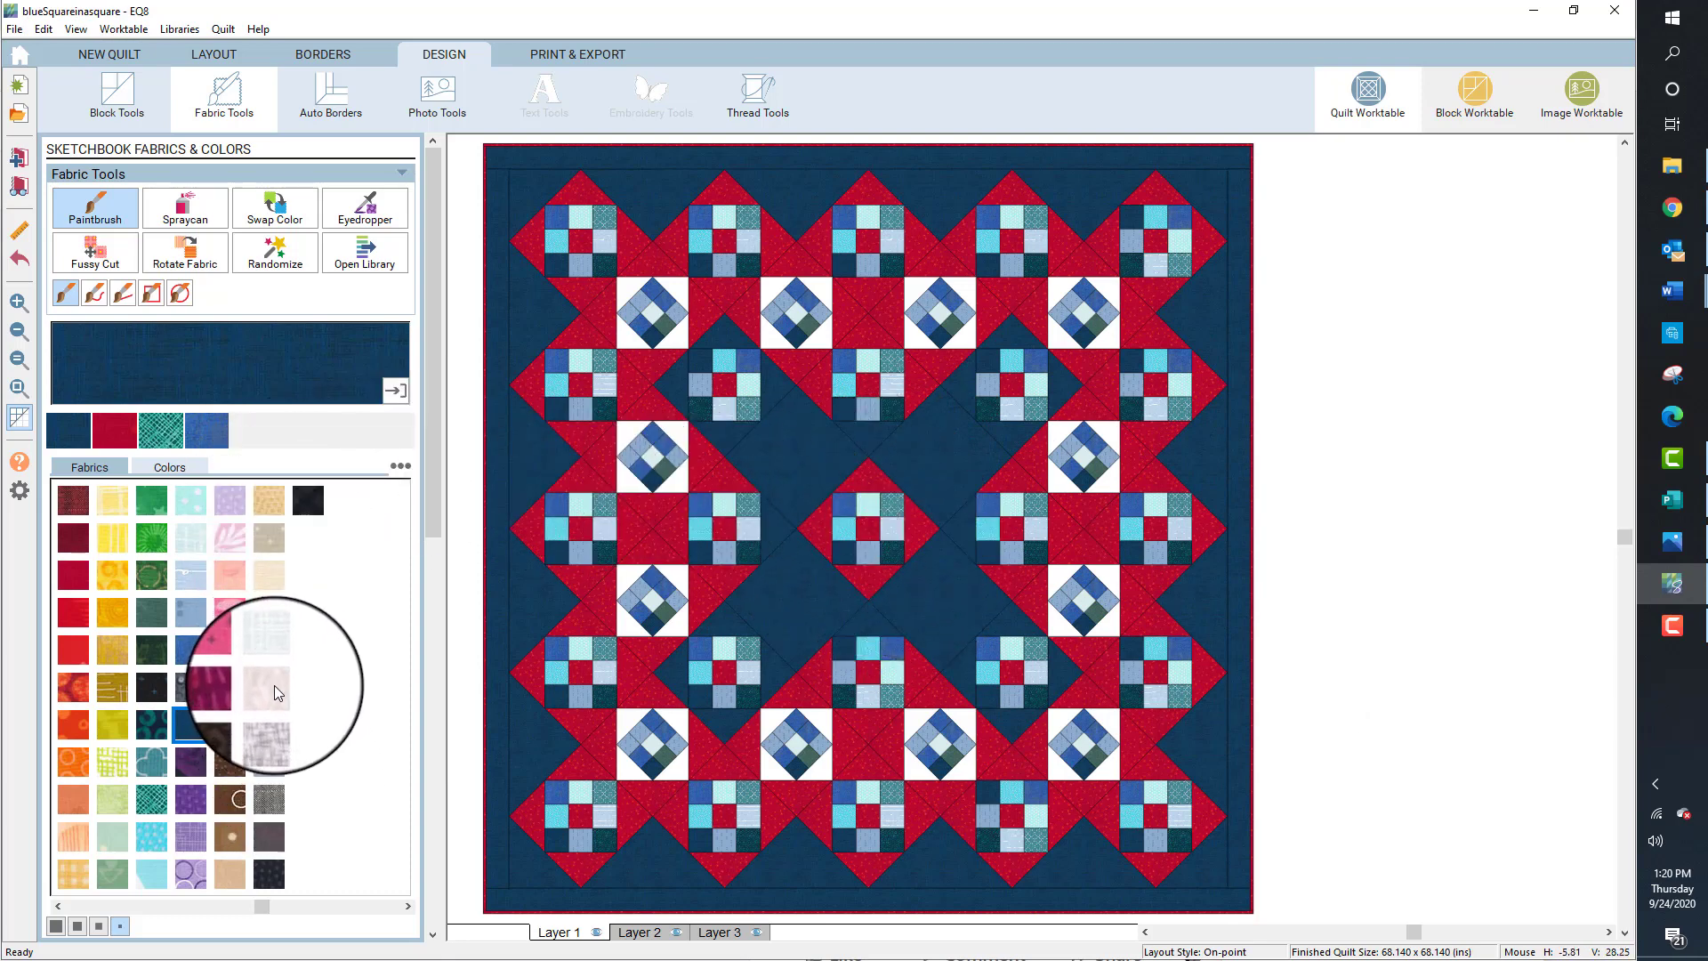
{"action": "left_click", "coordinate": [276, 615]}
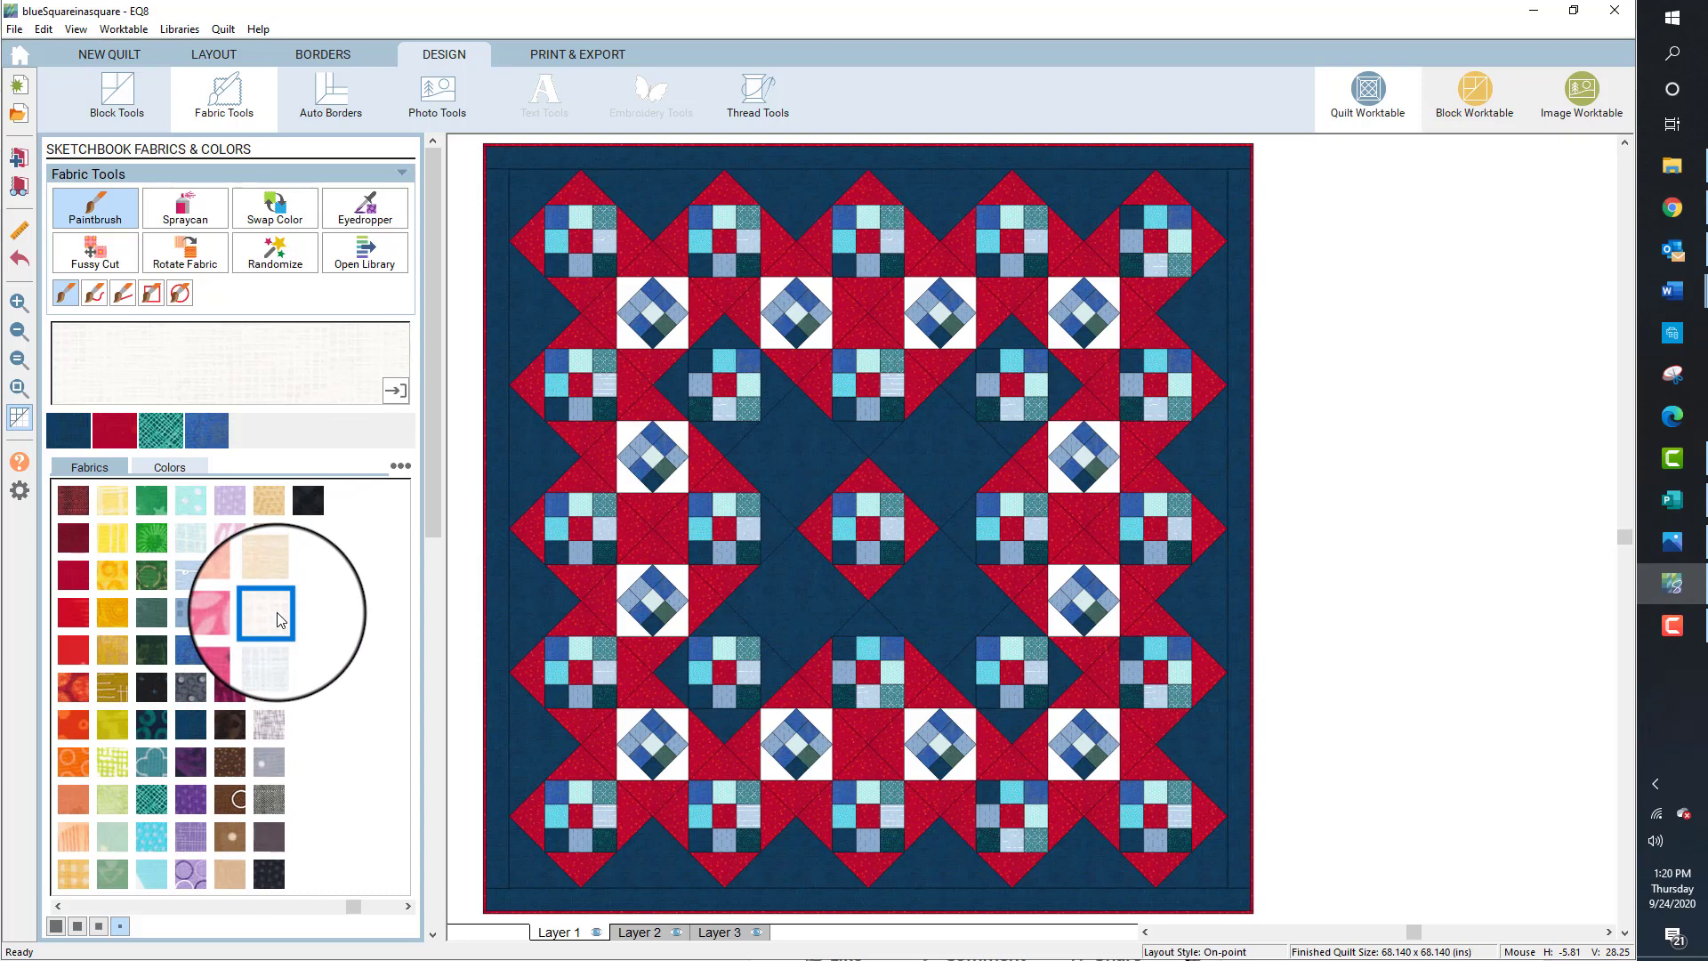
{"action": "left_click", "coordinate": [827, 532]}
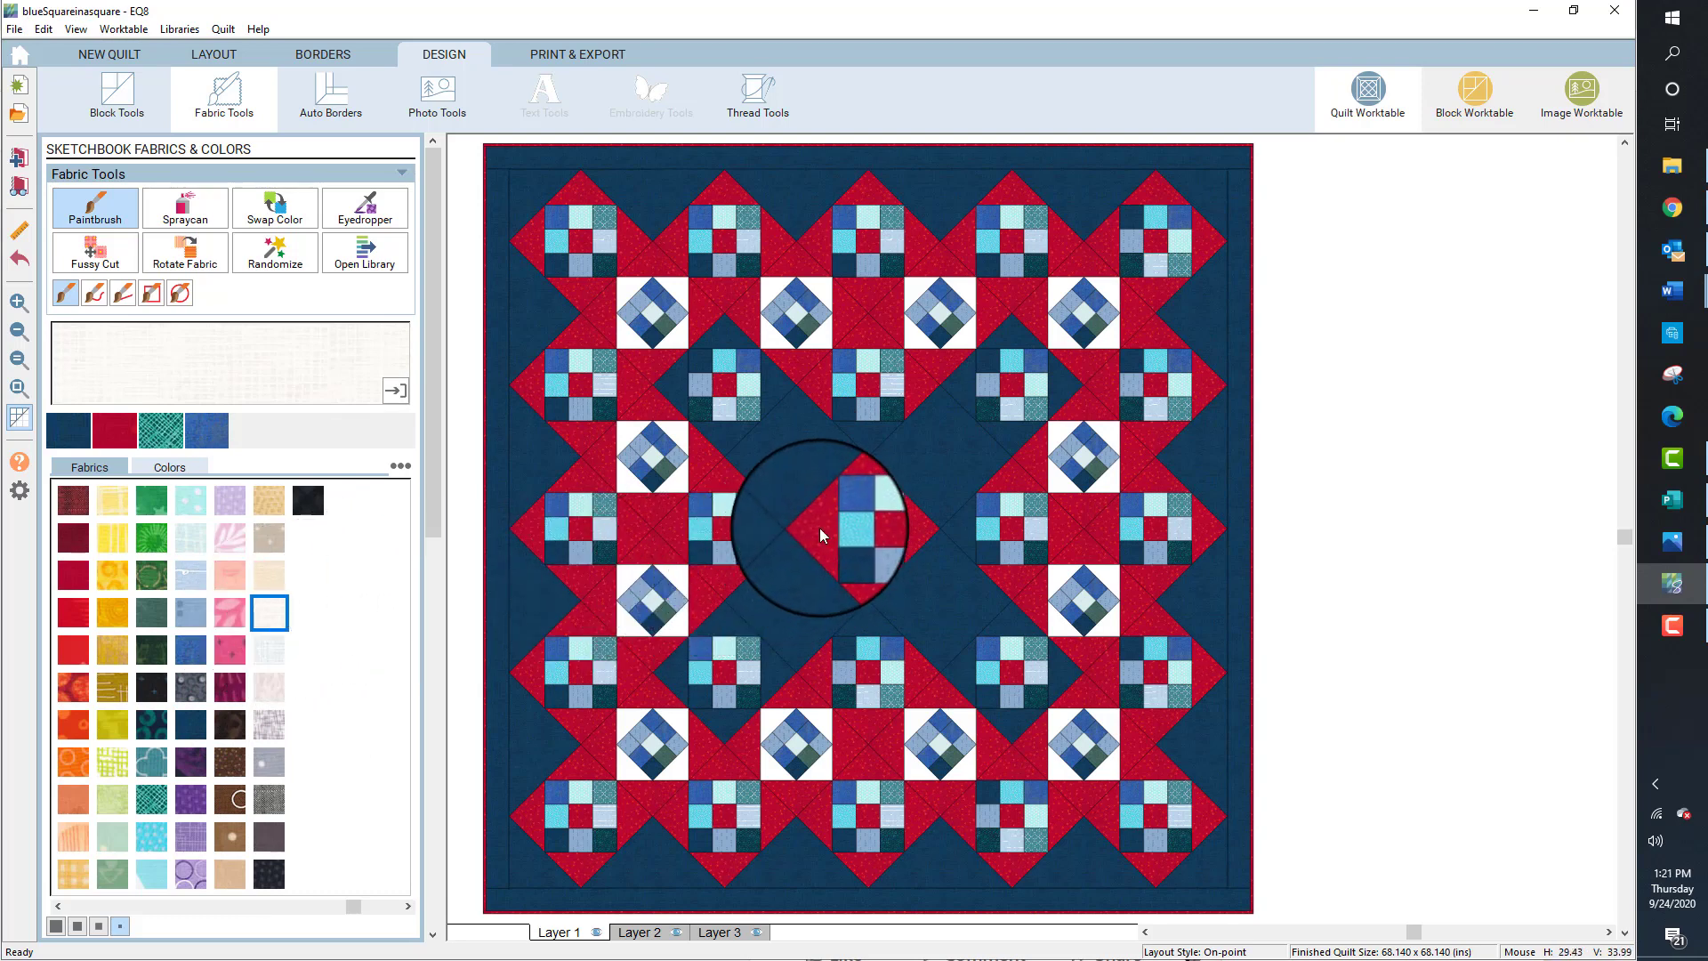
{"action": "left_click", "coordinate": [863, 489]}
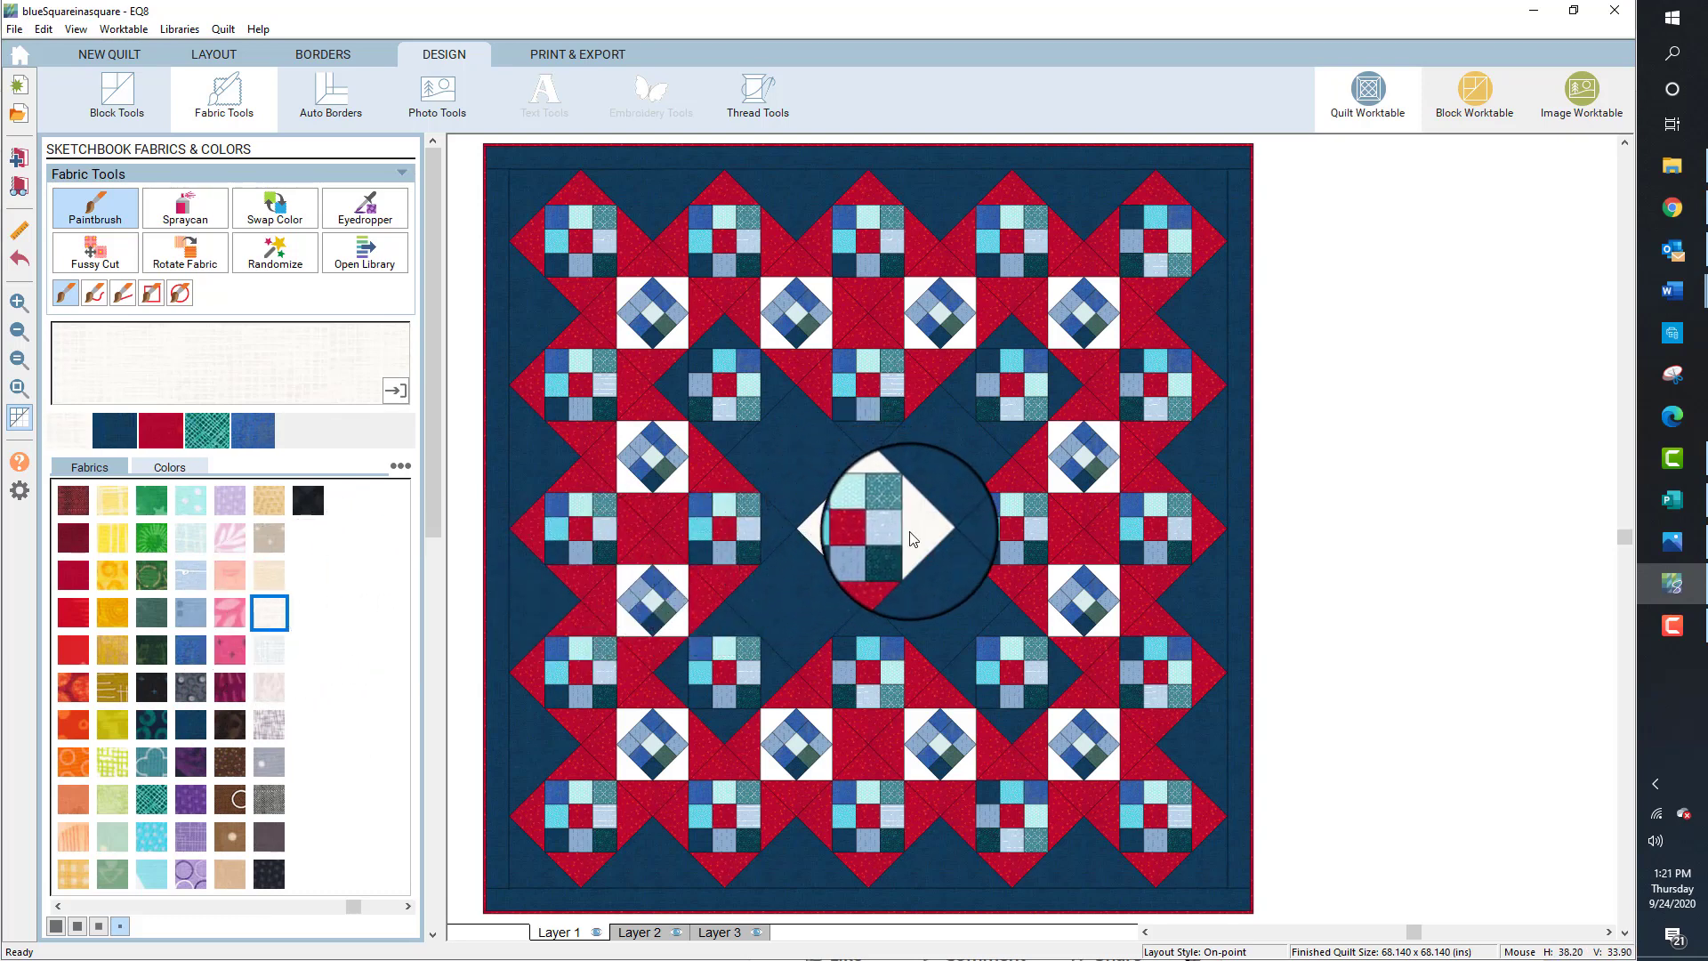
{"action": "left_click", "coordinate": [854, 582]}
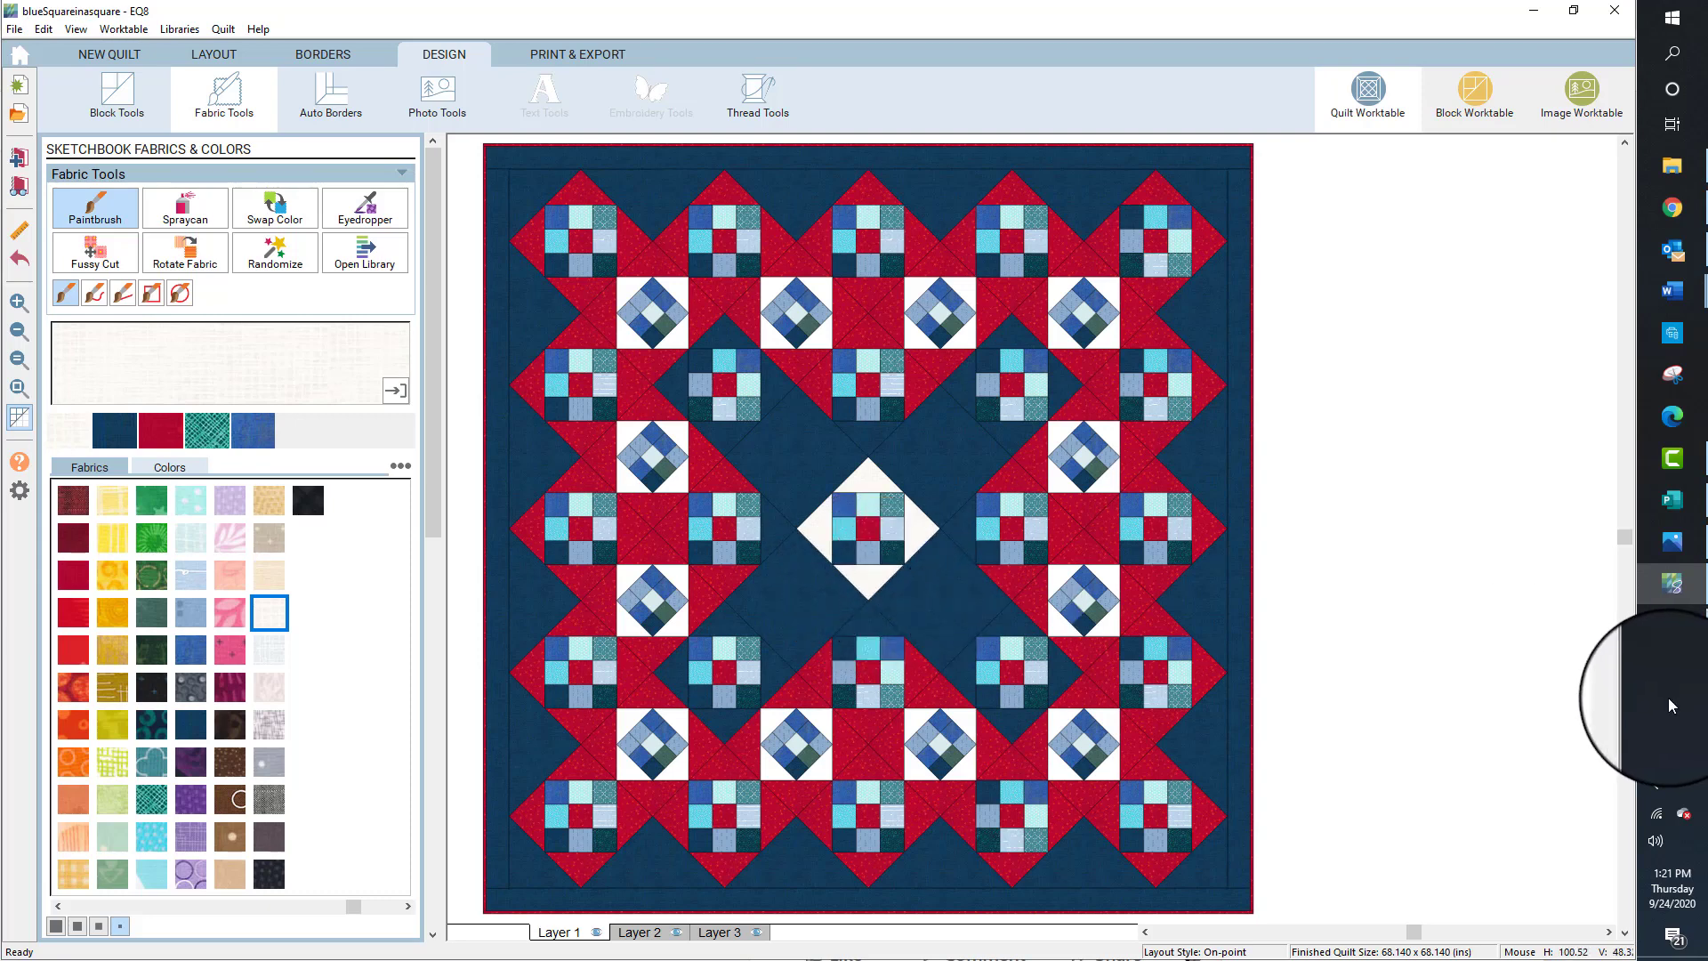
Paint the center-facing background triangles of the four nine-patch blocks midway along the ring's inner sides with the off-white fabric
{"action": "left_click", "coordinate": [867, 435]}
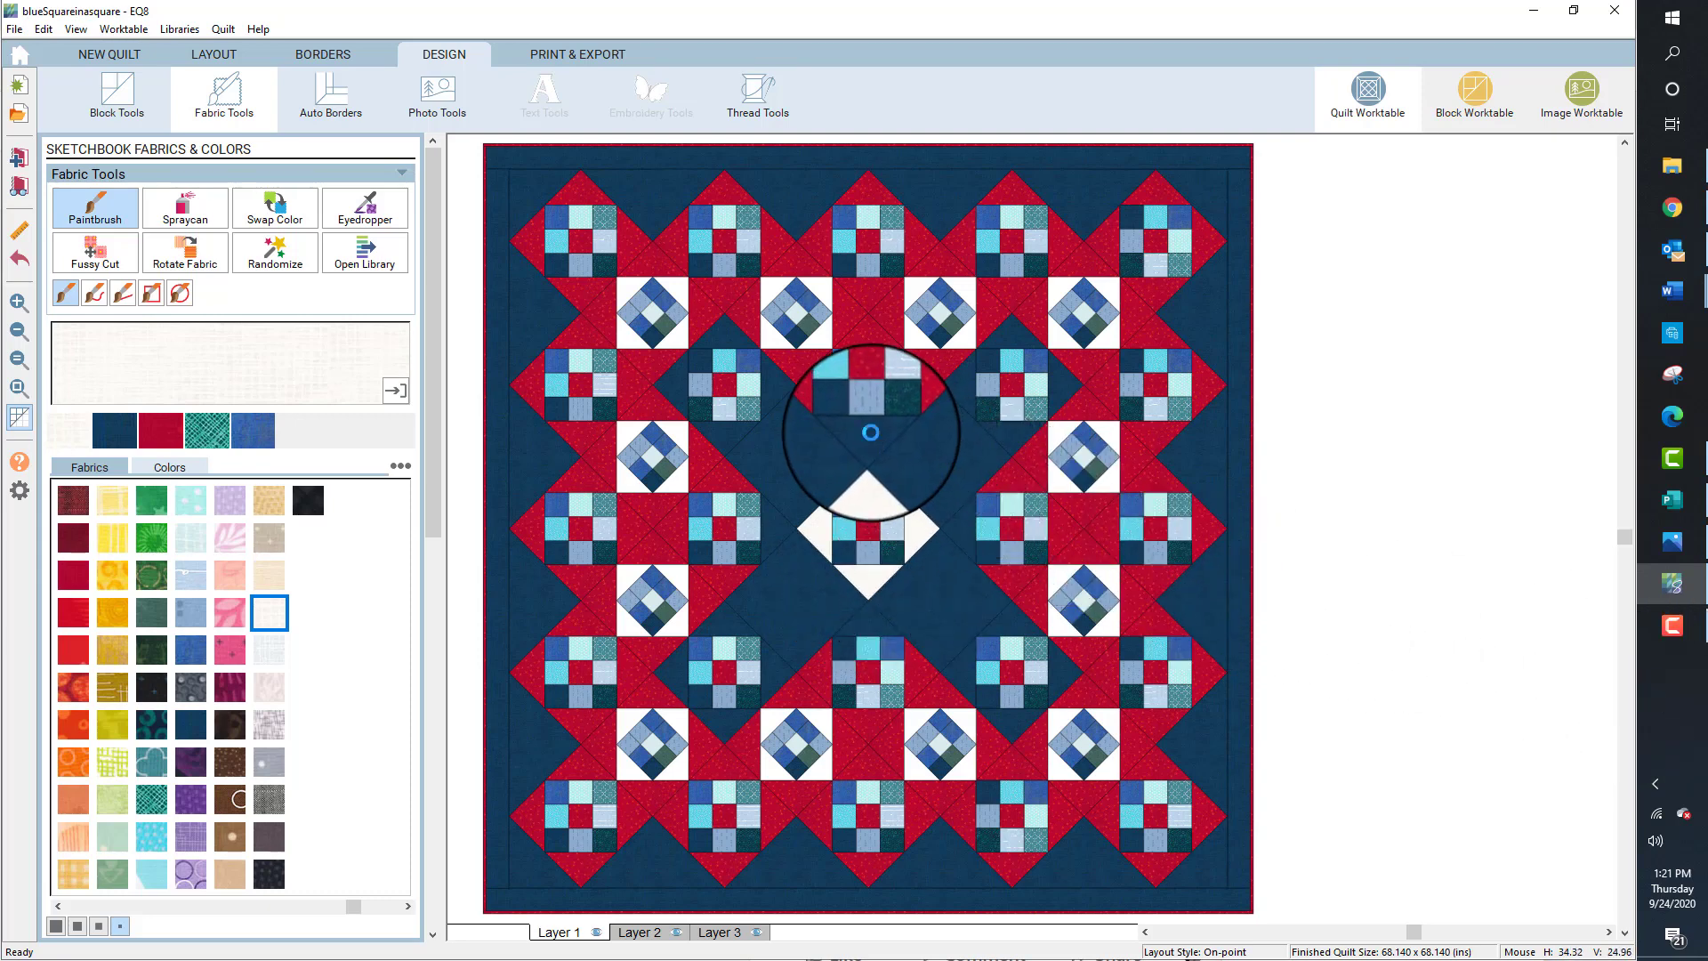
{"action": "left_click", "coordinate": [765, 543]}
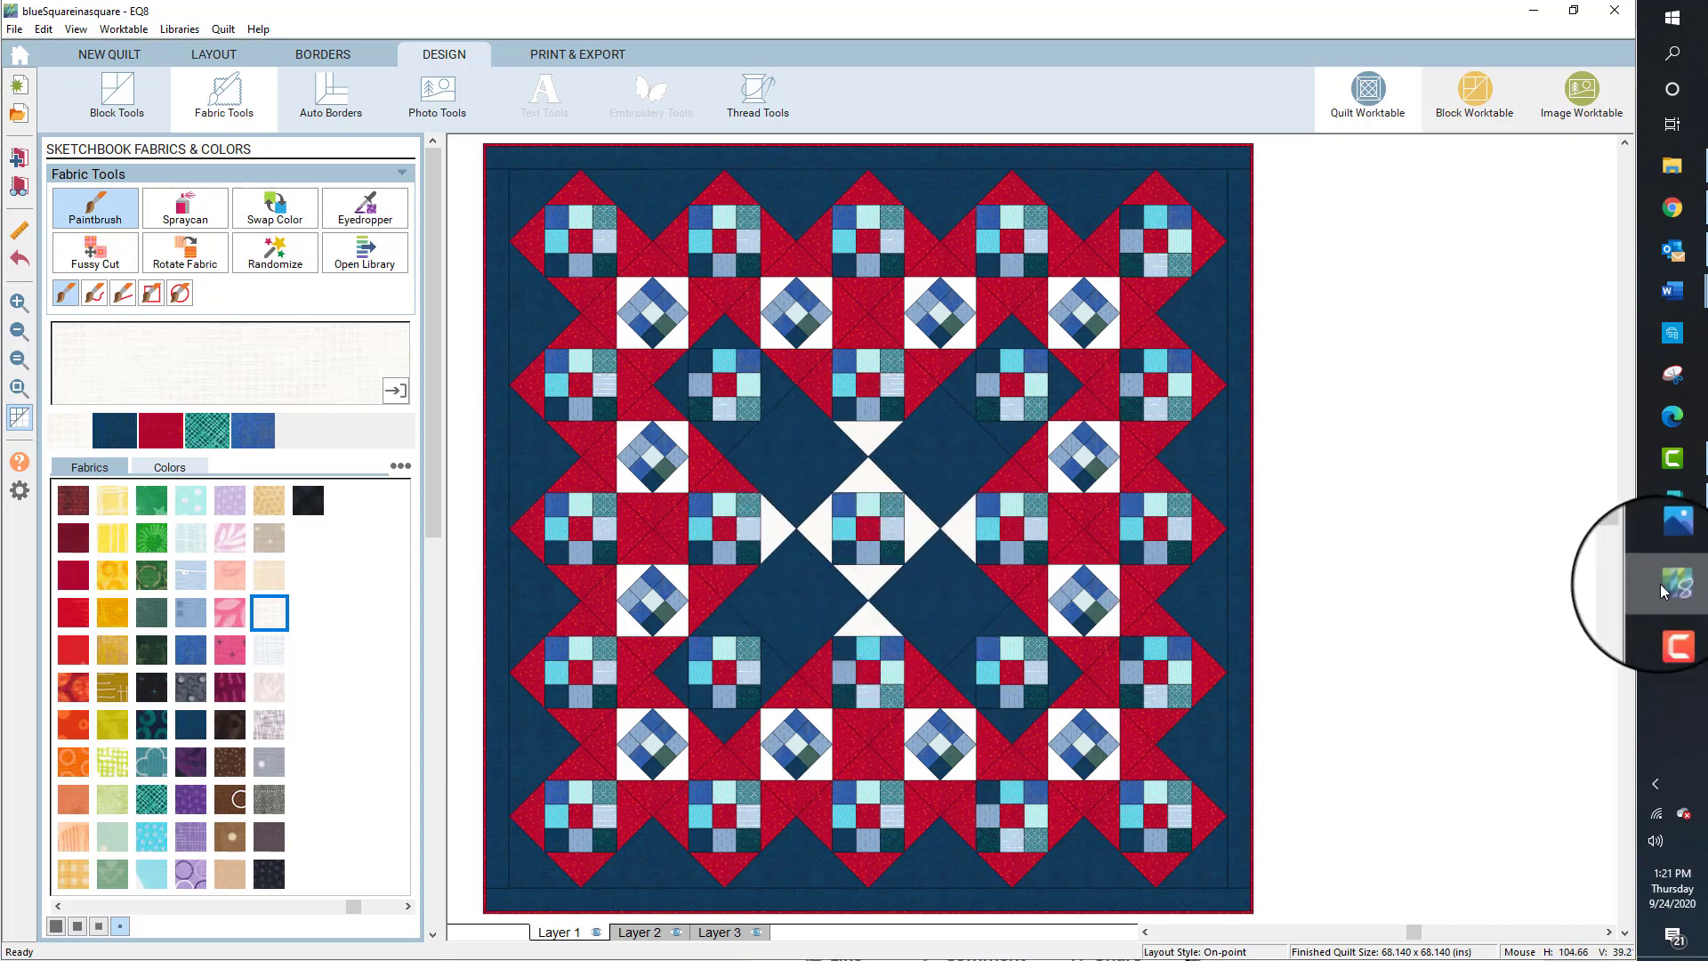
{"action": "mouse_move", "coordinate": [1660, 584]}
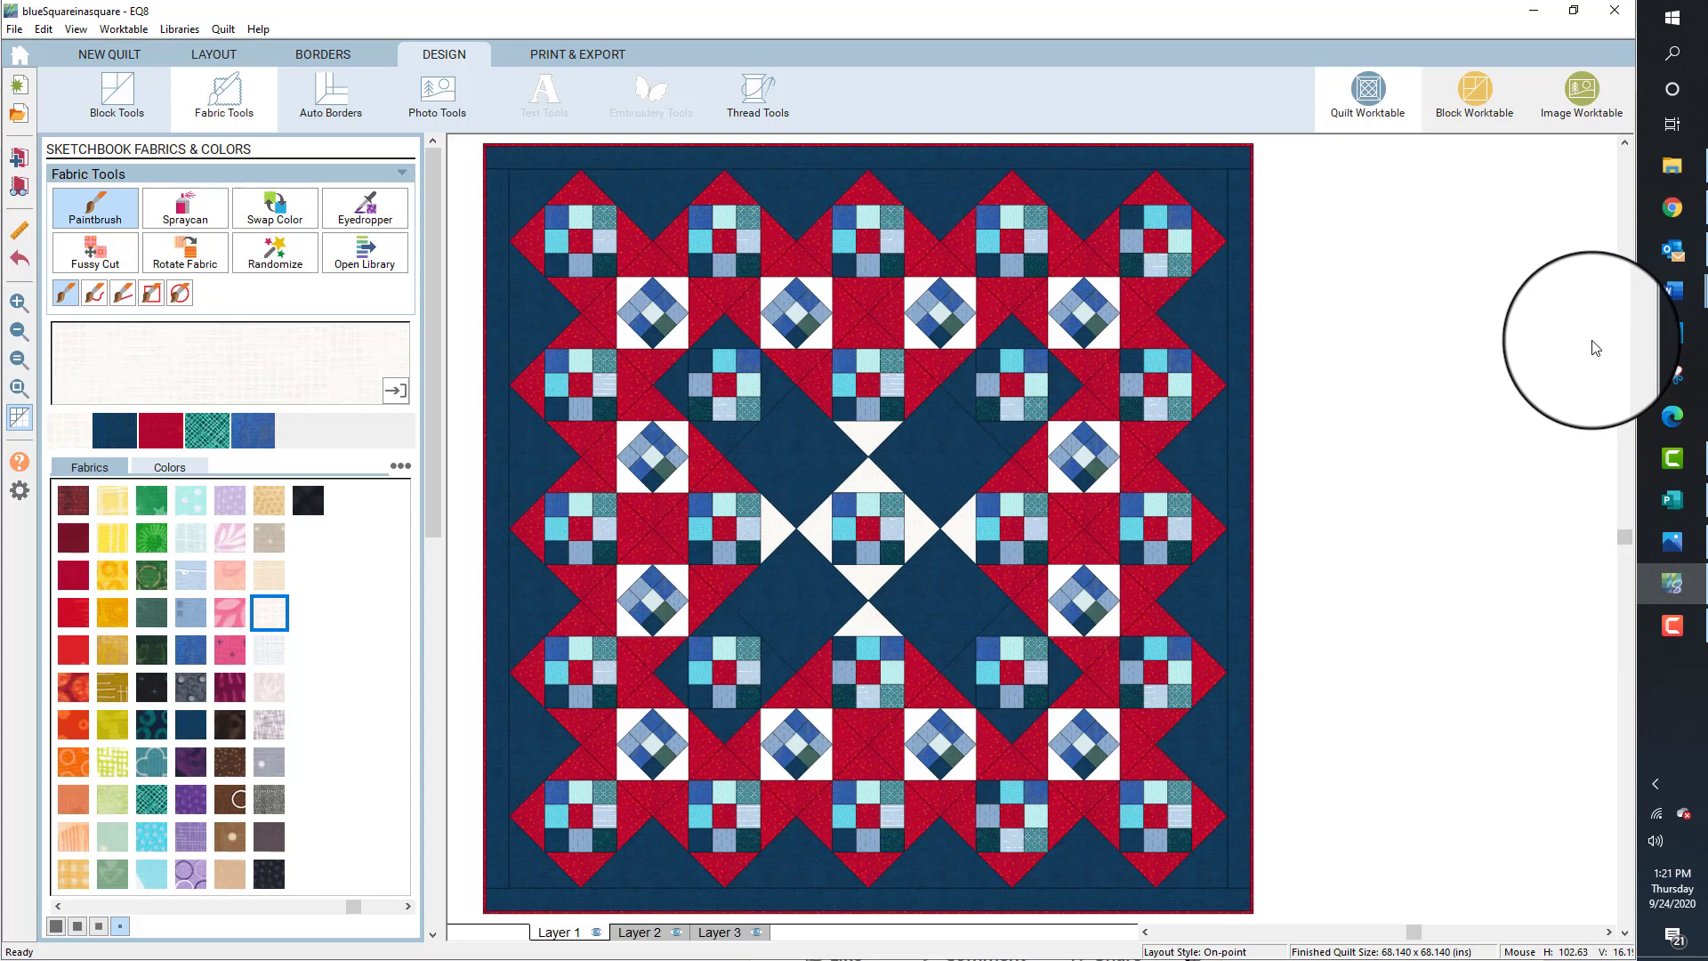